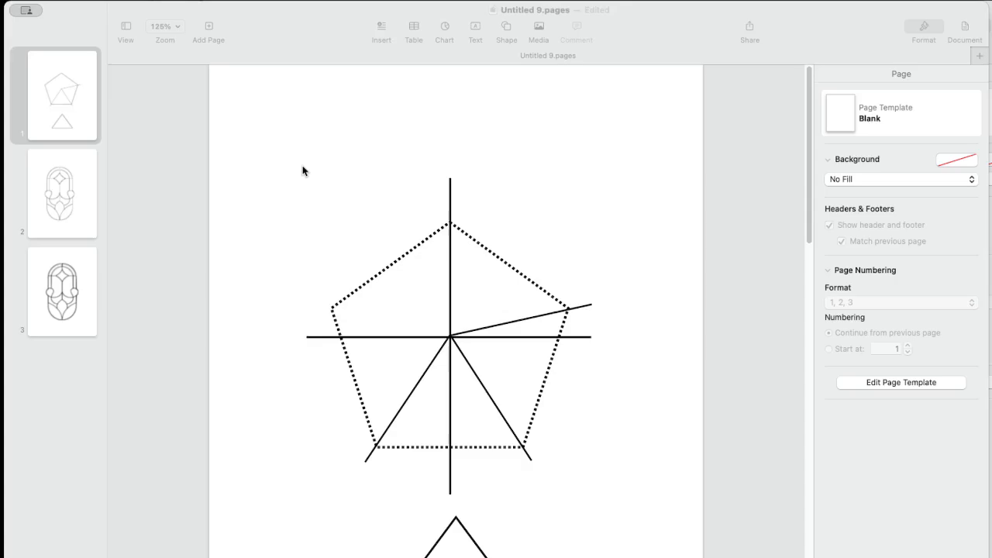
Step: Examine the dotted pentagon construction on page 1 and the shapes that make up the rounded window design on page 2
click(148, 183)
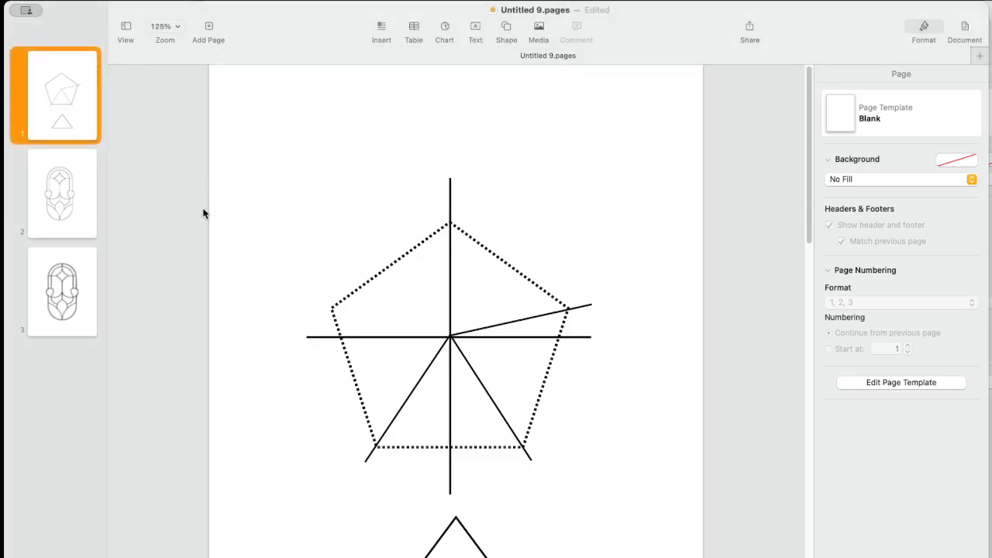
scroll(330, 219, down, 2)
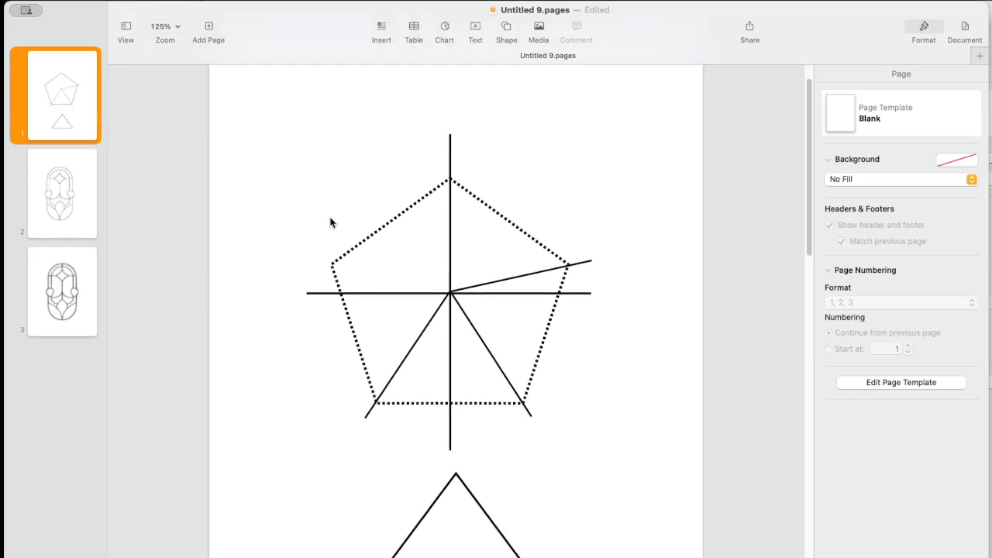
scroll(330, 222, down, 1)
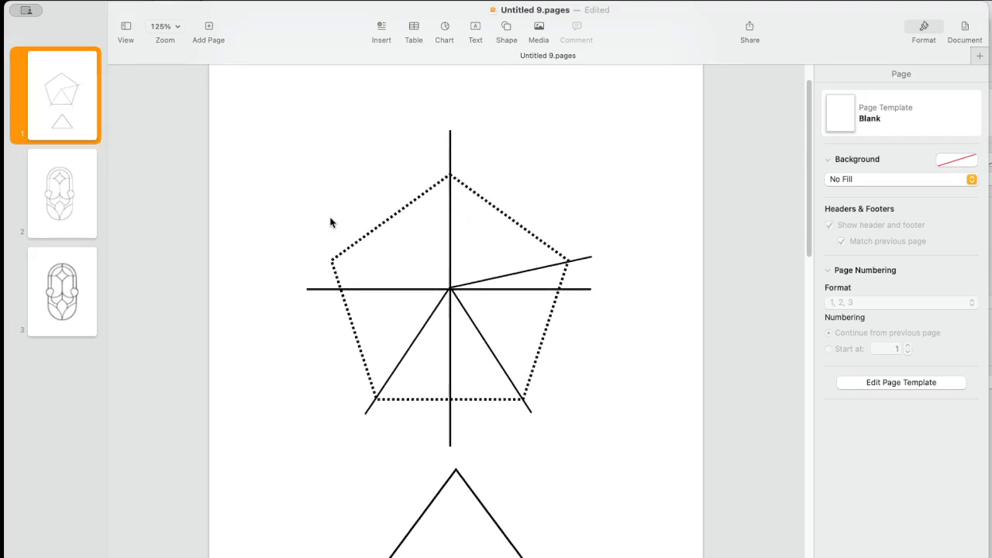
scroll(330, 222, down, 2)
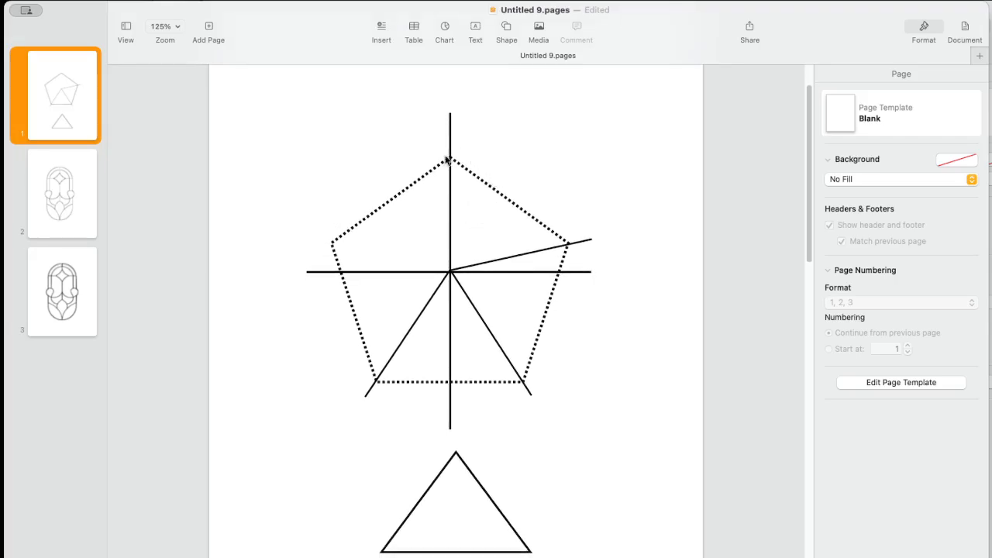
click(504, 199)
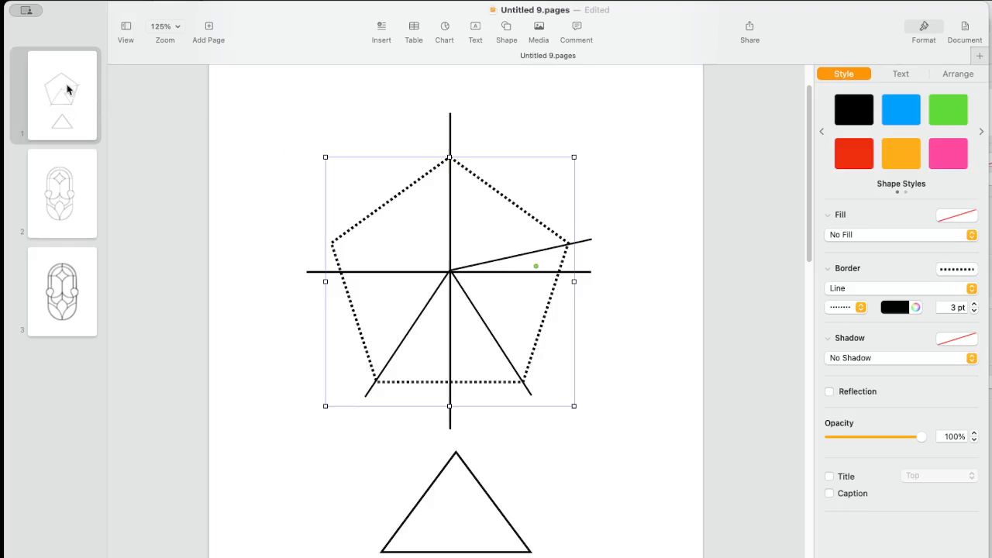
click(65, 178)
scroll(281, 191, down, 1)
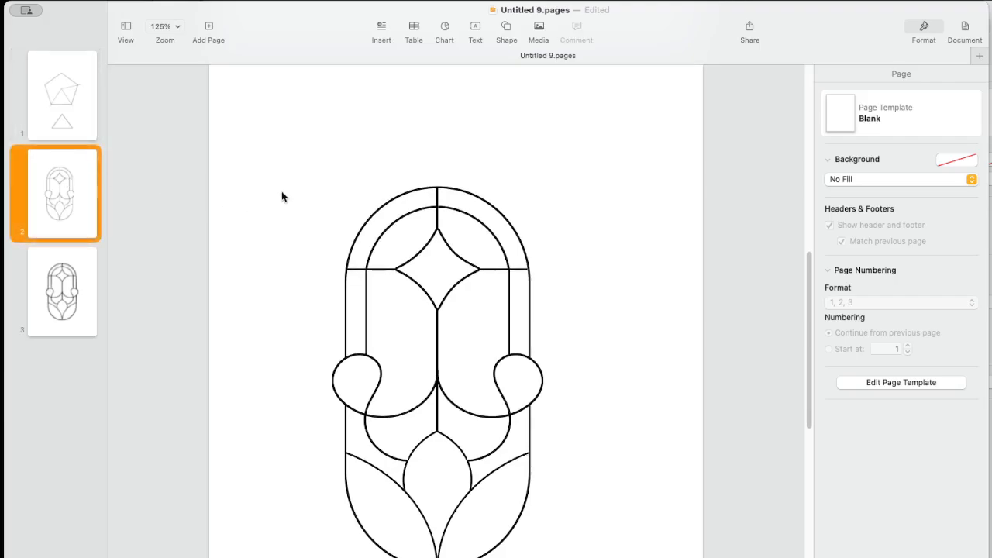
scroll(306, 197, down, 2)
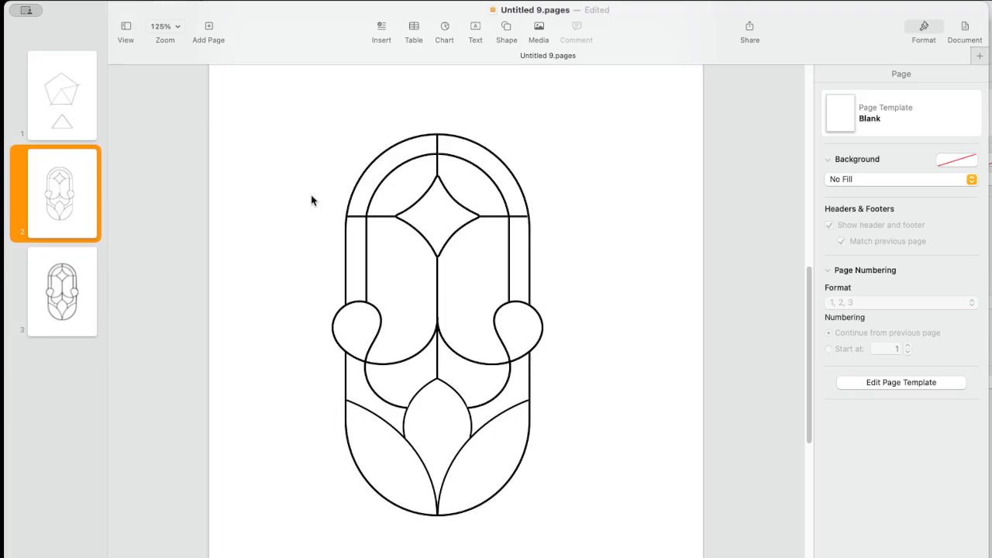
scroll(304, 192, up, 3)
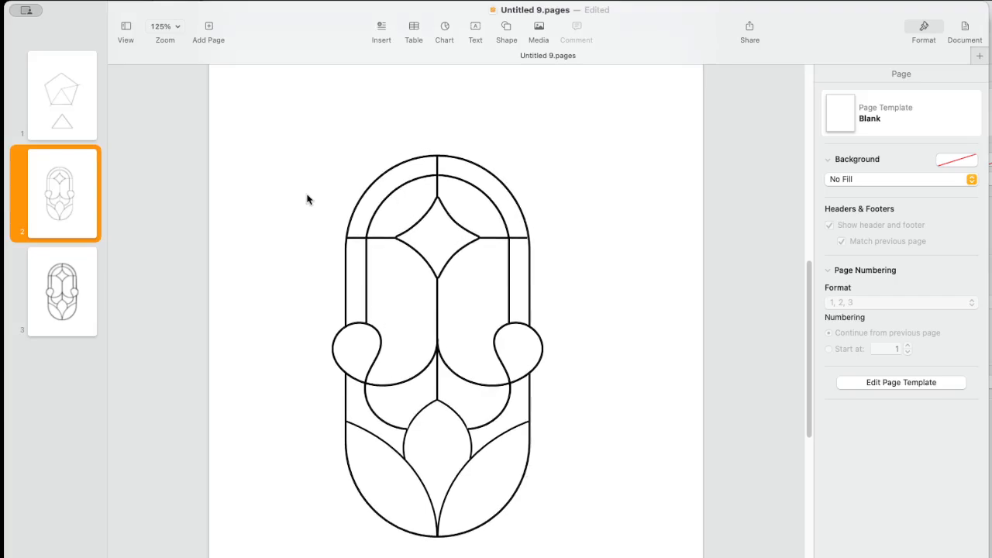
click(422, 211)
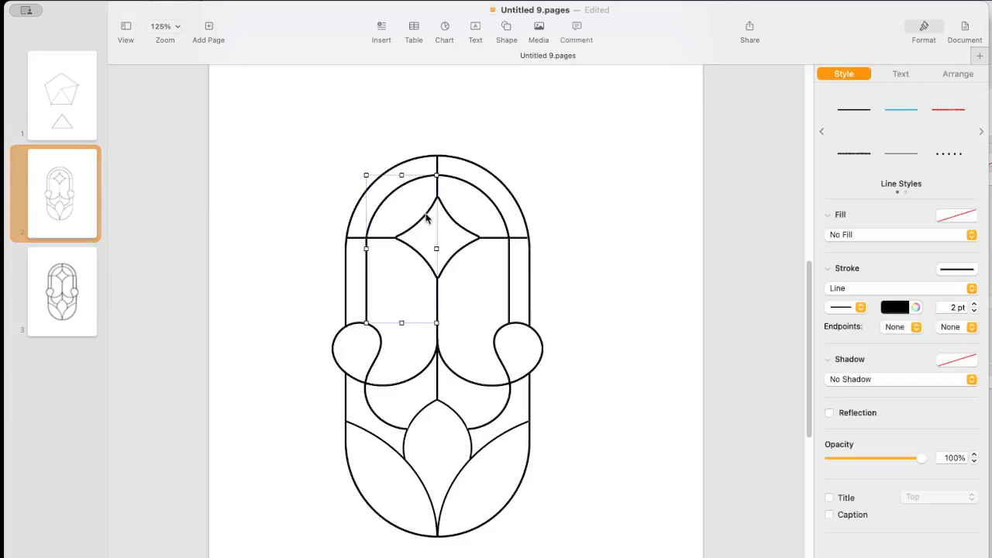
click(363, 127)
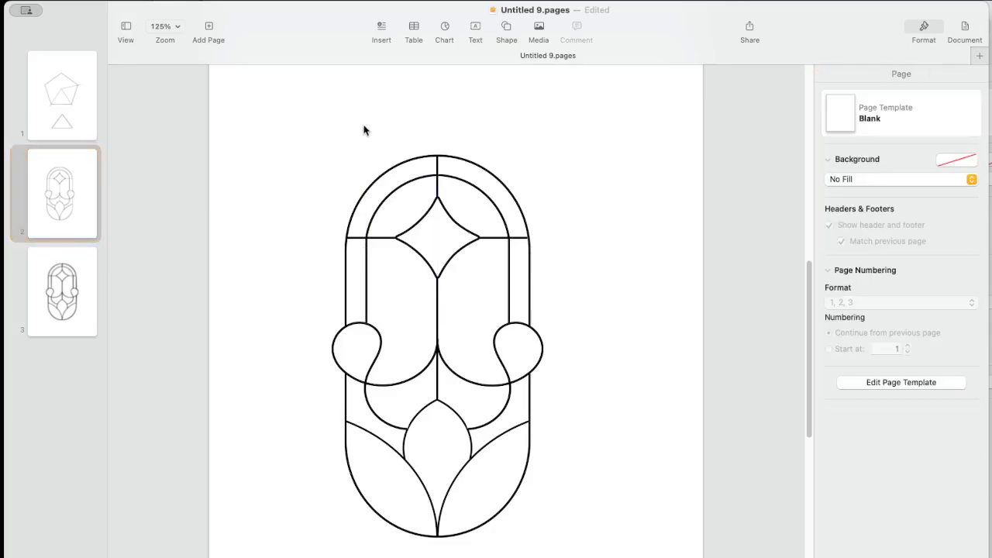
click(435, 156)
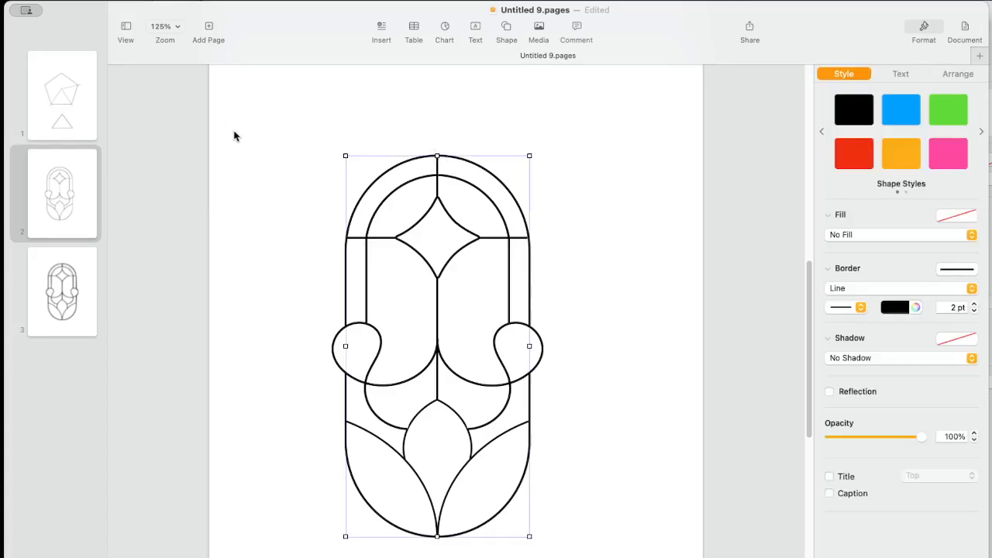
Step: Remove the drop shadow from the window design image on page 3 by setting its shadow to No Shadow
click(54, 295)
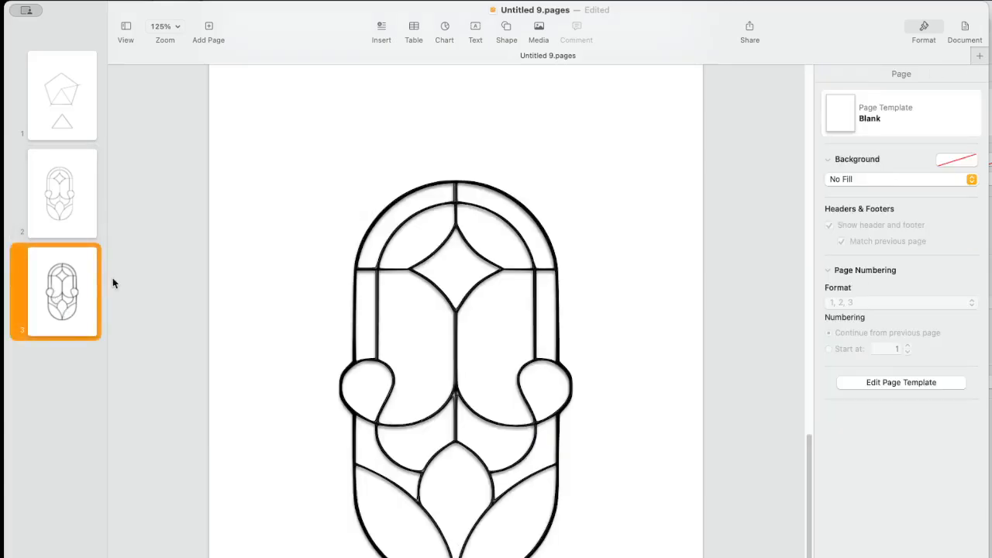
click(446, 302)
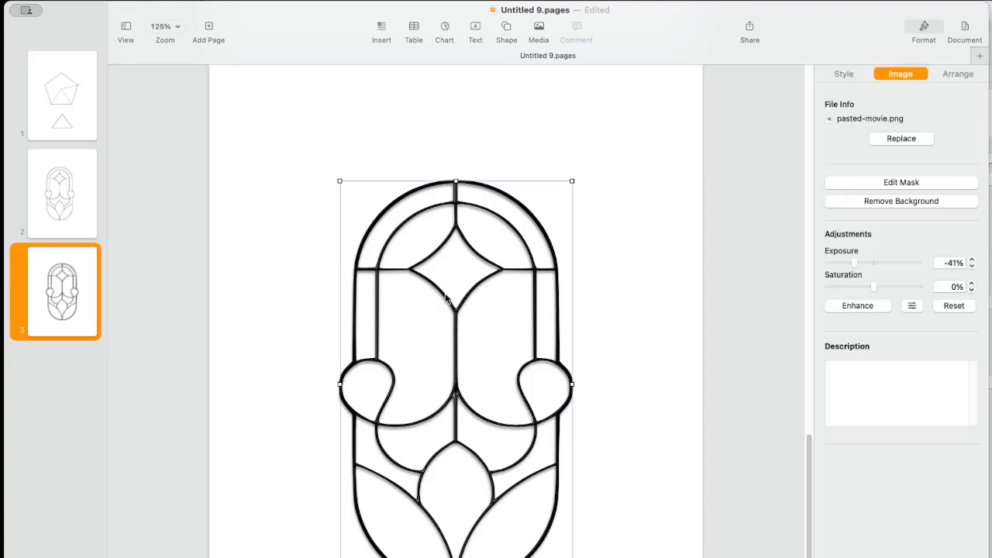
click(847, 73)
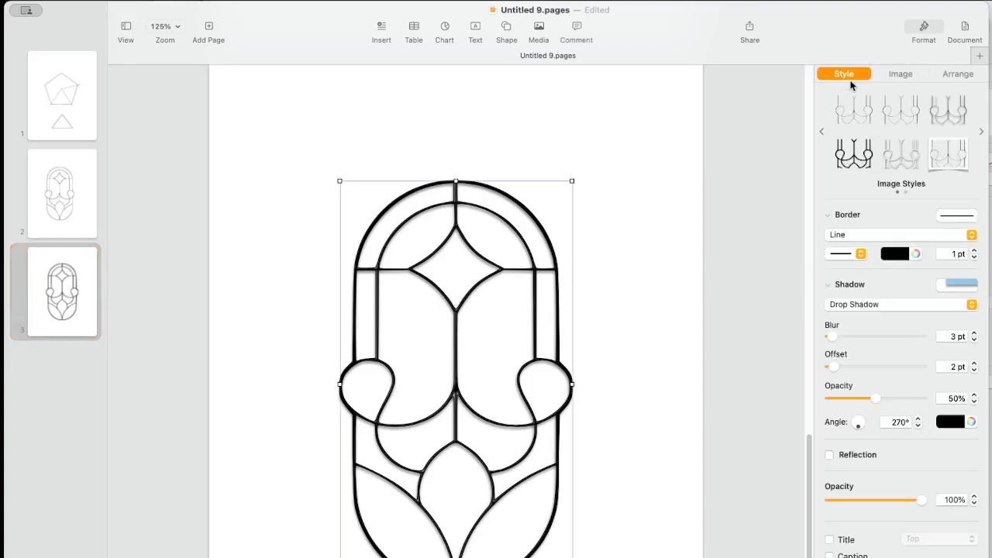
click(885, 303)
click(879, 291)
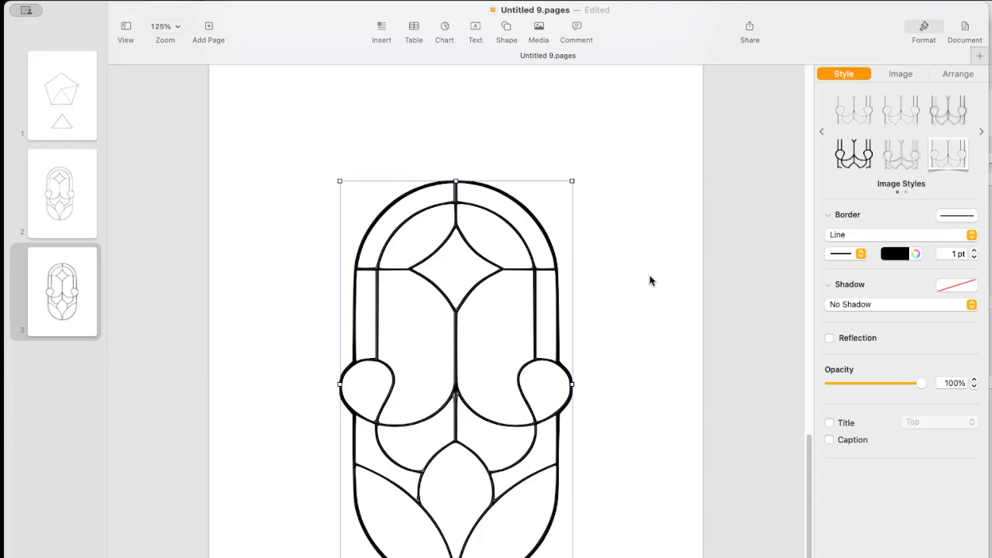
Step: Remove the background colour from the window design image on page 3 and accept the result
click(902, 74)
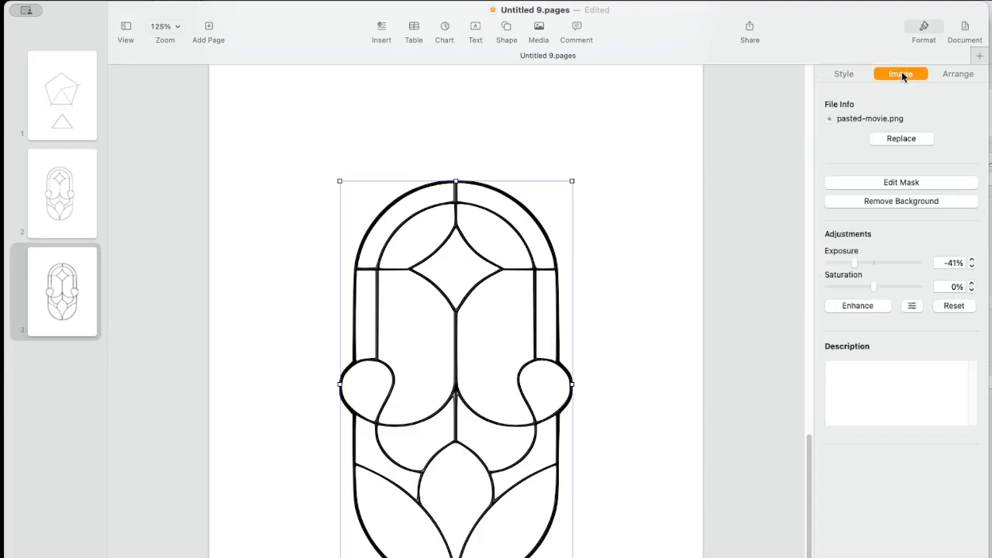
click(901, 201)
drag(485, 200, 511, 208)
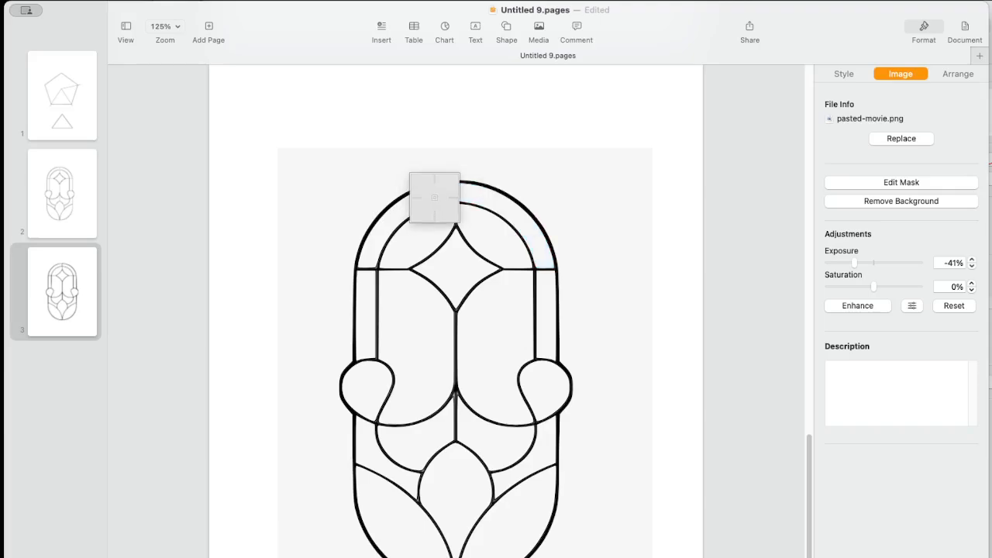
drag(434, 197, 496, 200)
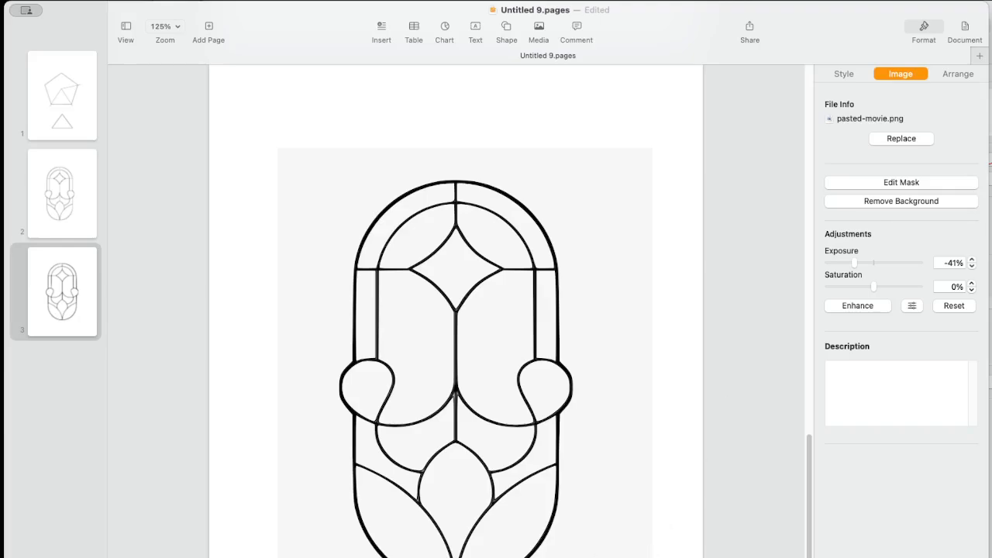
key(Return)
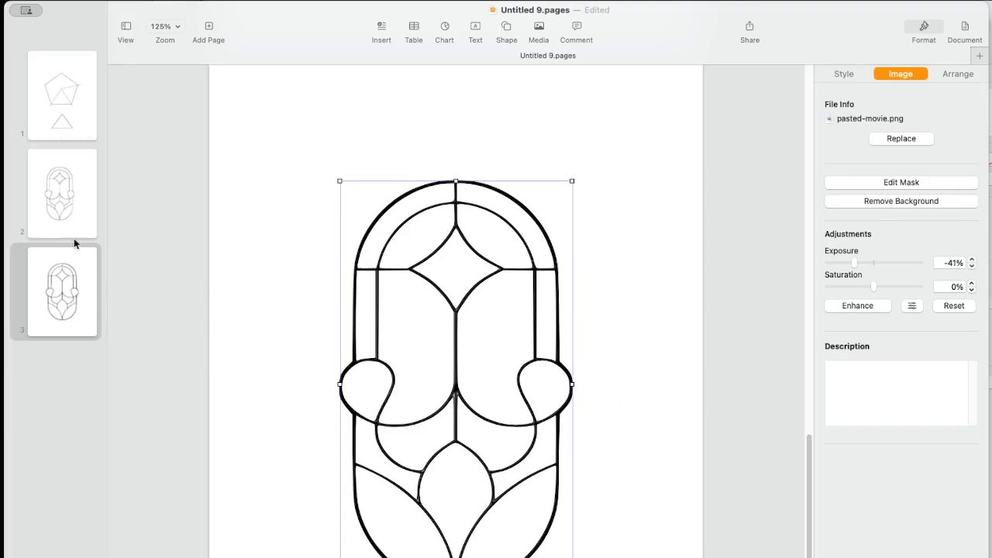
Step: Add a blank new page after page 3
click(76, 261)
right_click(77, 261)
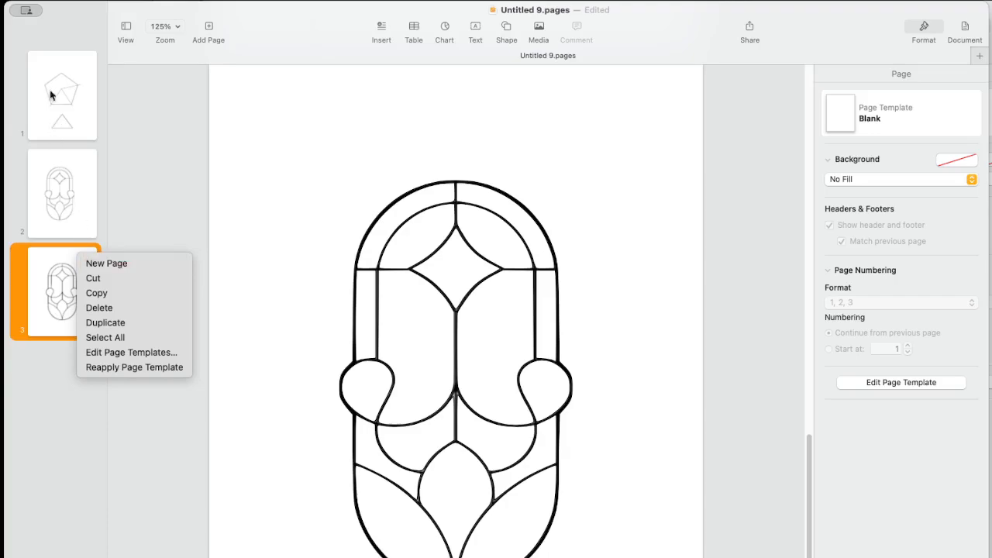
click(91, 260)
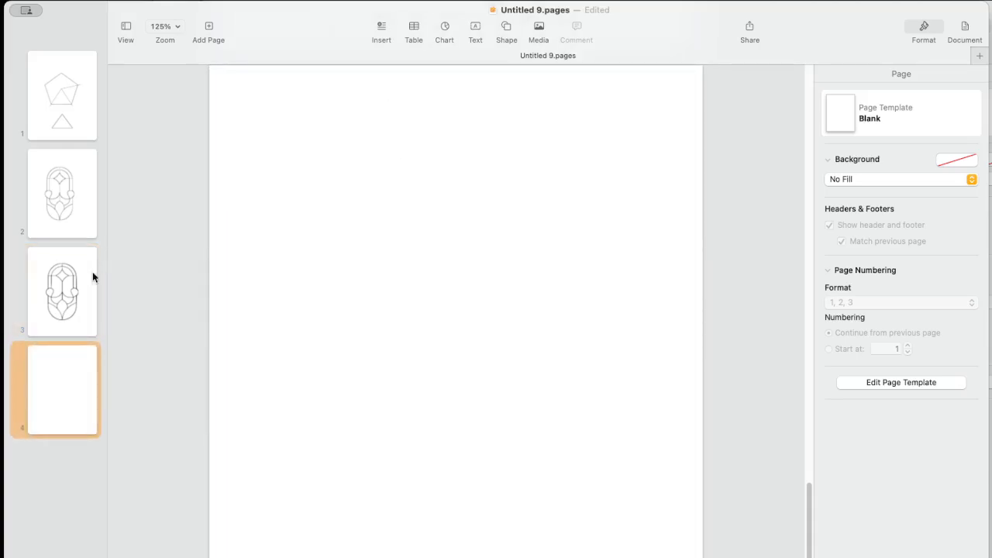
click(362, 273)
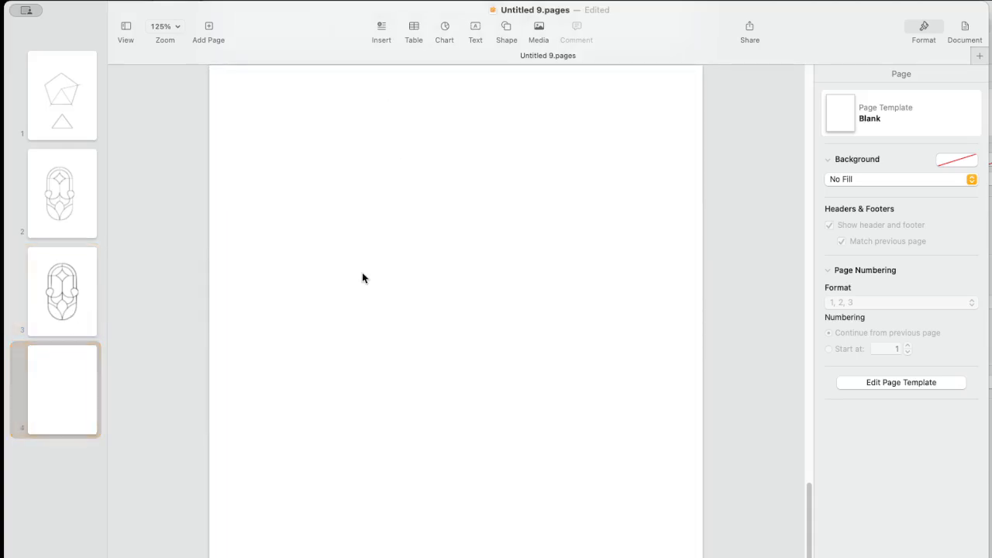
Step: Insert a basic circle on the new page and stretch it upward into an ellipse about 3.29 in high
click(506, 28)
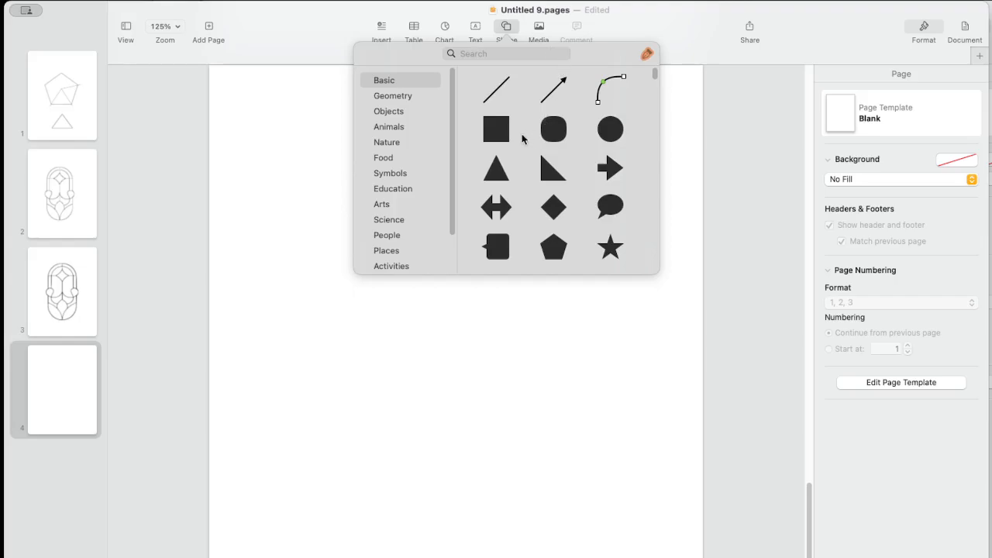
click(610, 129)
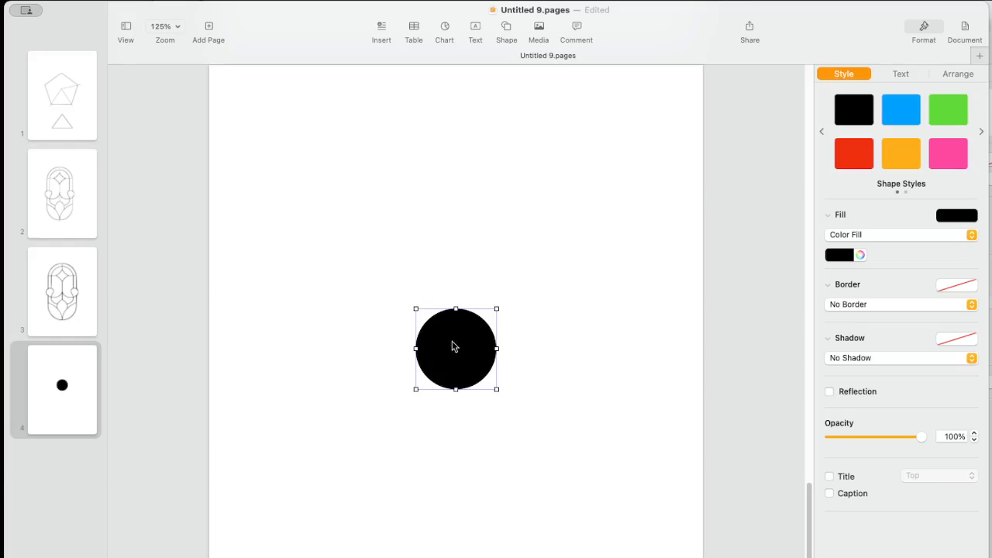
click(959, 74)
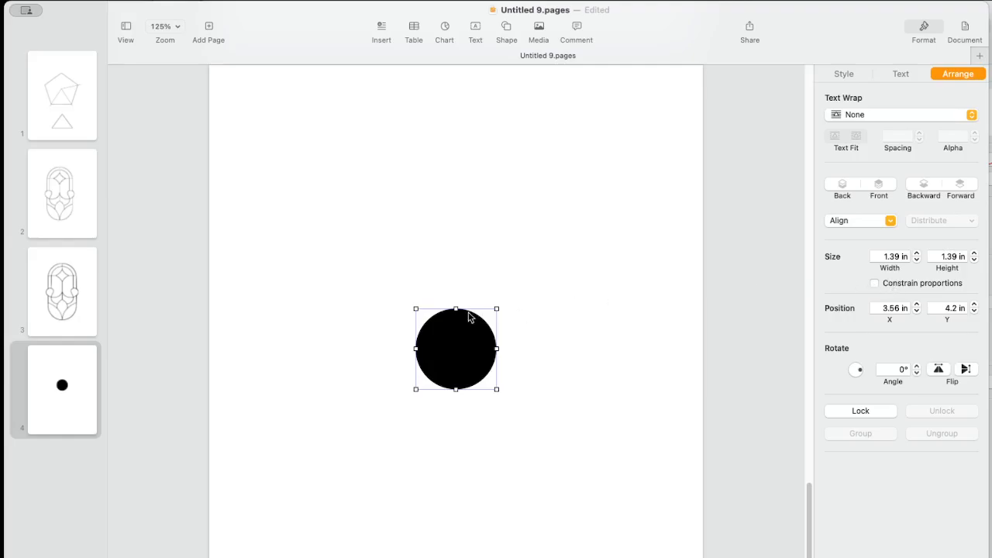
drag(455, 308, 455, 198)
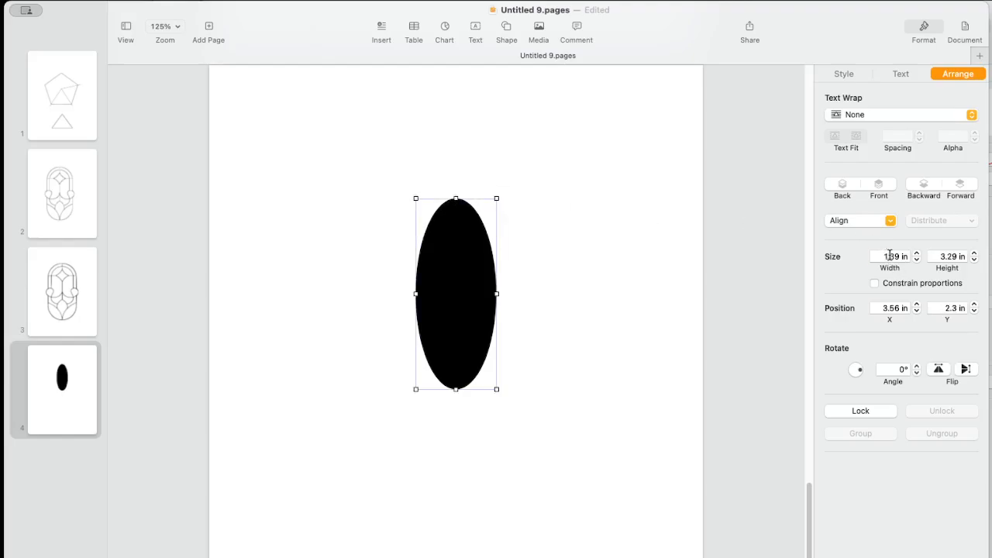
Step: Set the ellipse's width to 3 in and height to 6 in, and centre it on the page at X 2.75 in, Y 2.5 in
click(889, 255)
text(3)
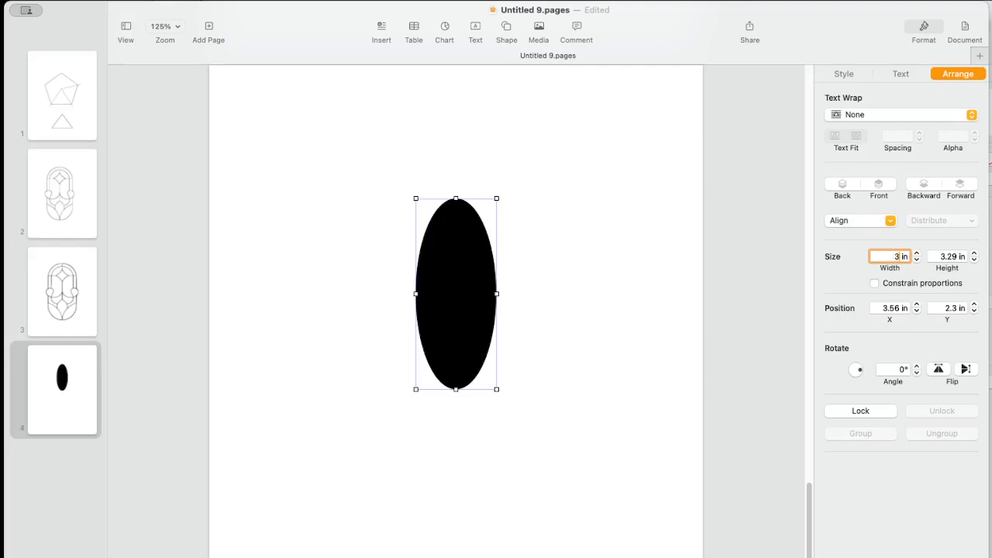
click(943, 256)
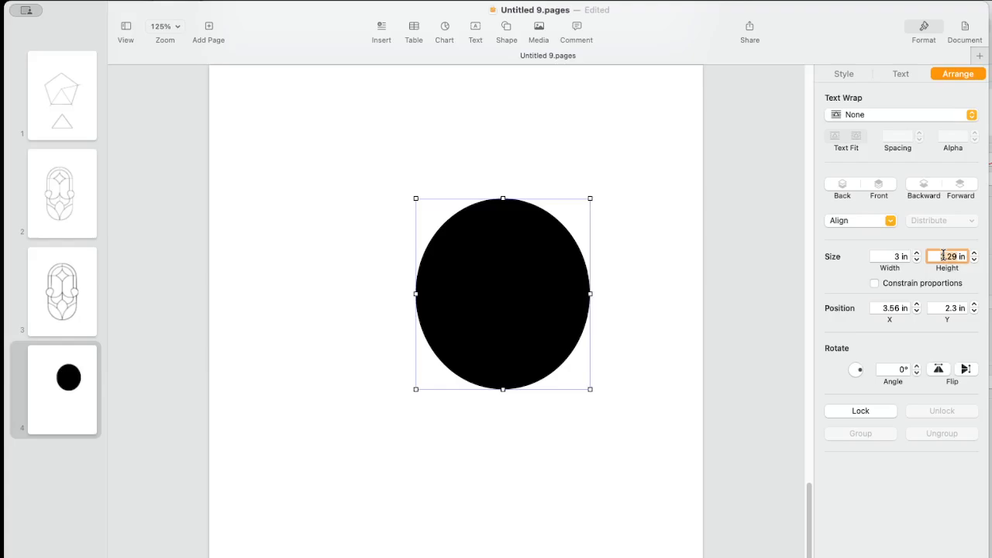
text(7)
key(Return)
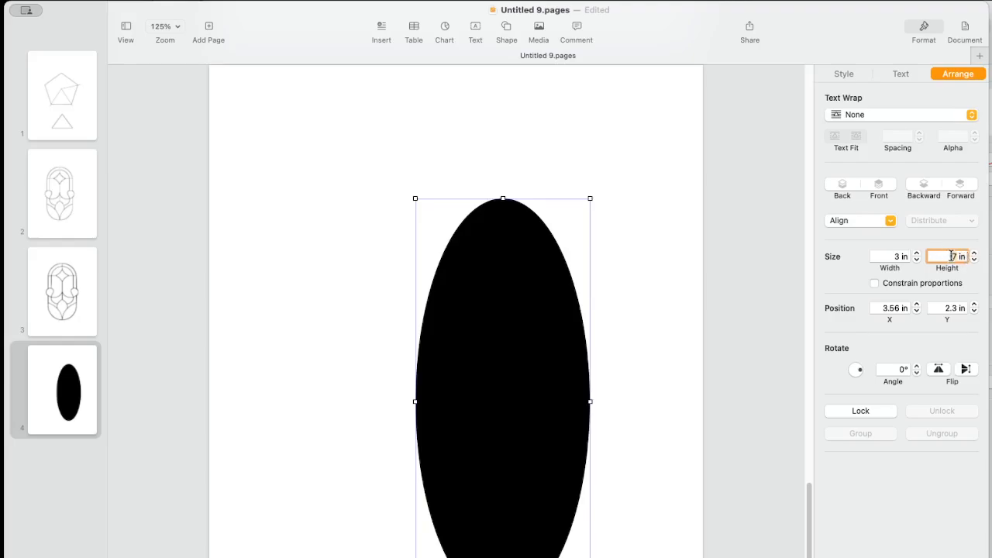
text(6)
key(Return)
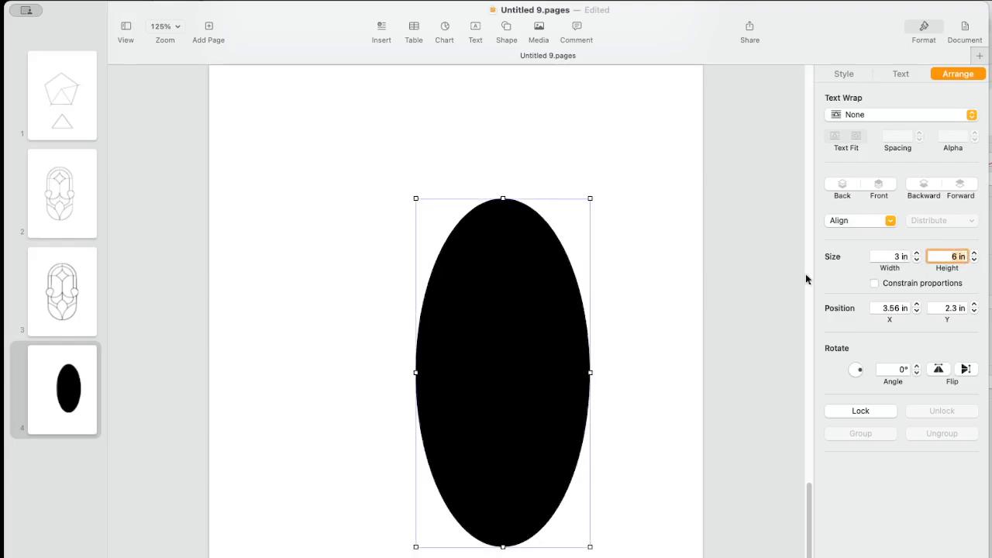
drag(543, 289, 502, 258)
drag(498, 249, 495, 295)
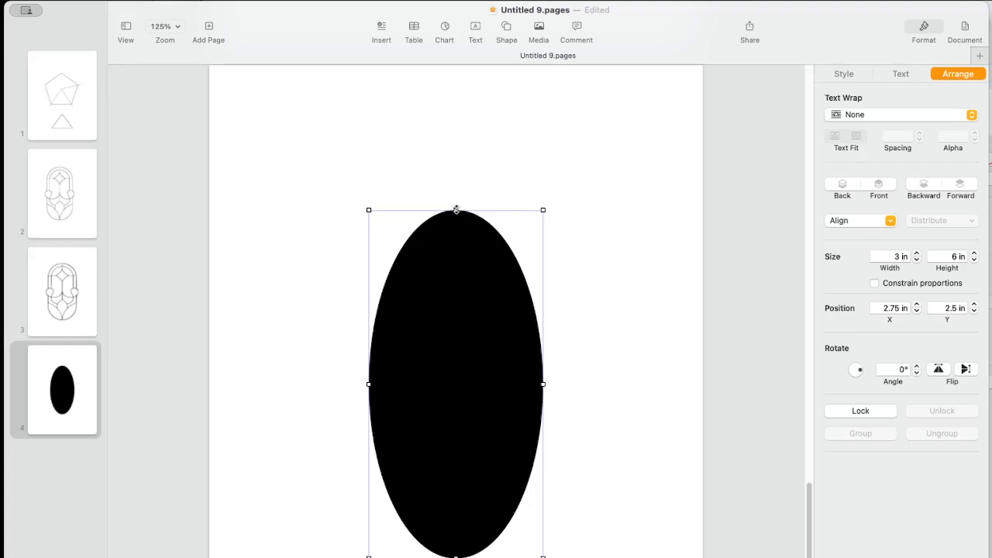
Step: Shorten the ellipse to a height of 5 in and recentre it on the page at X 2.75 in, Y 3 in
drag(457, 210, 456, 267)
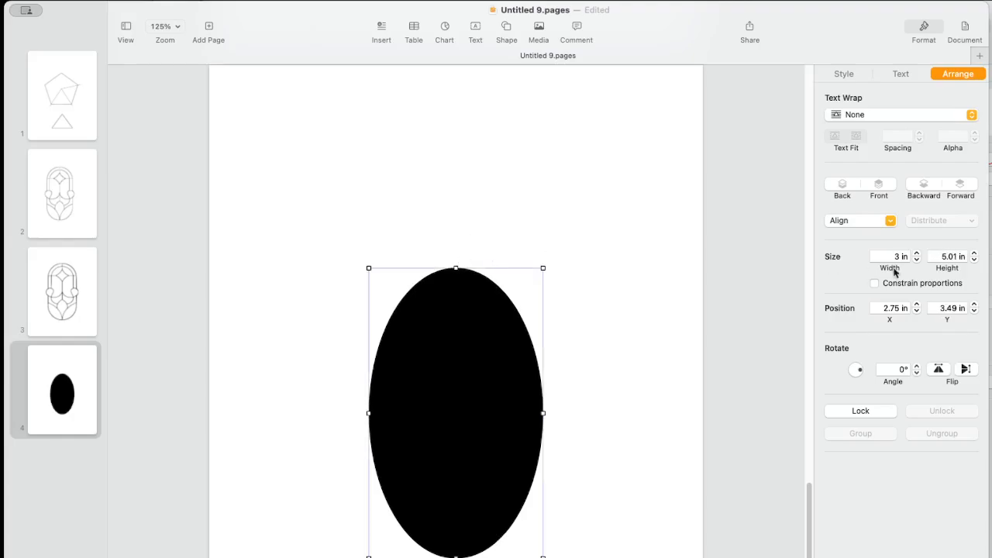
click(952, 257)
text(5)
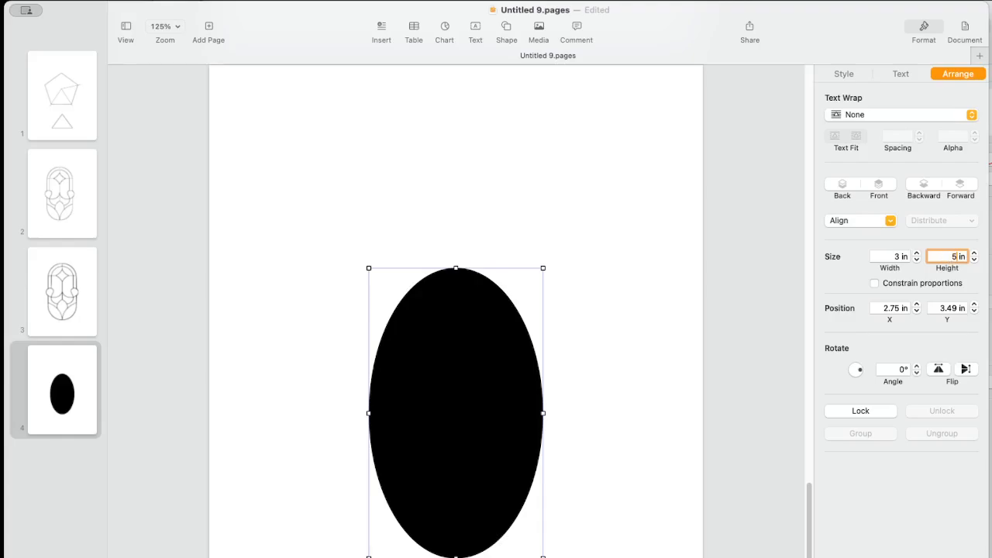
key(Return)
mouse_move(474, 318)
mouse_down()
mouse_move(485, 276)
mouse_move(481, 232)
mouse_move(480, 289)
mouse_move(466, 325)
mouse_up()
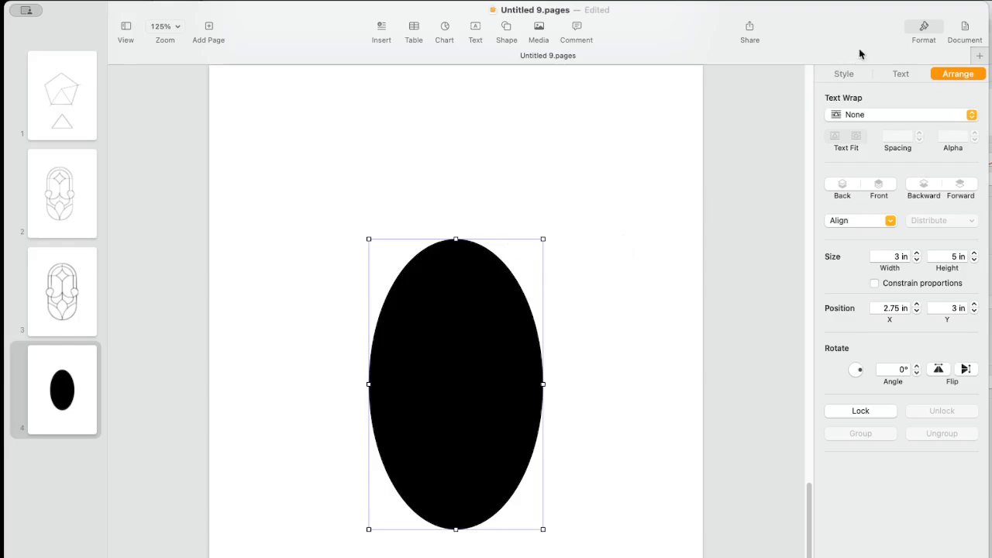
Step: Remove the ellipse's fill and outline it with a 3 pt black line border
click(843, 74)
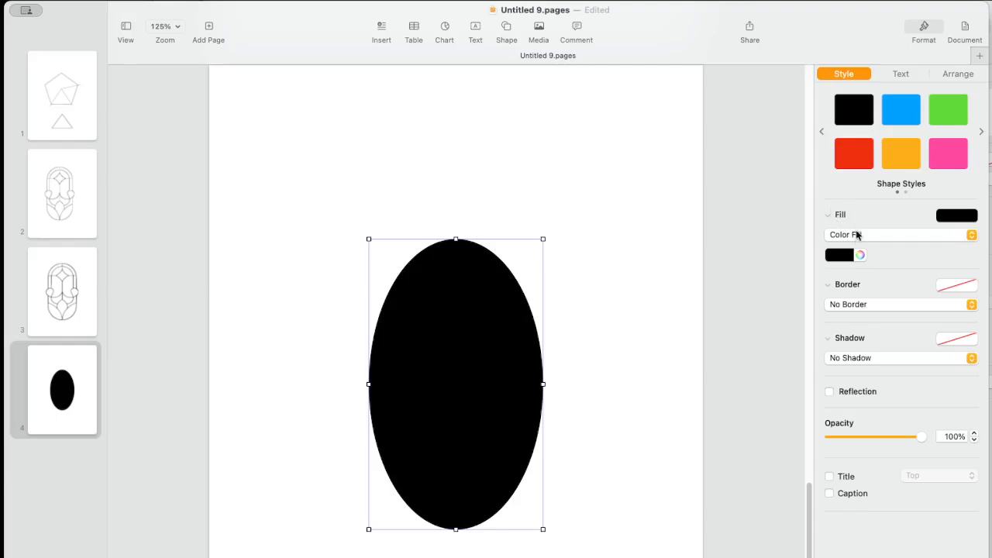
click(857, 236)
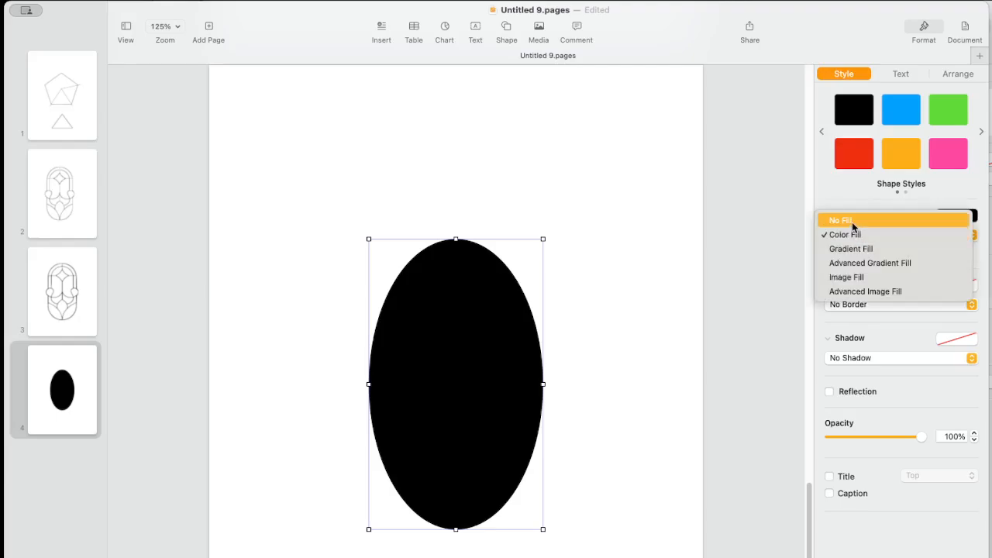
click(852, 220)
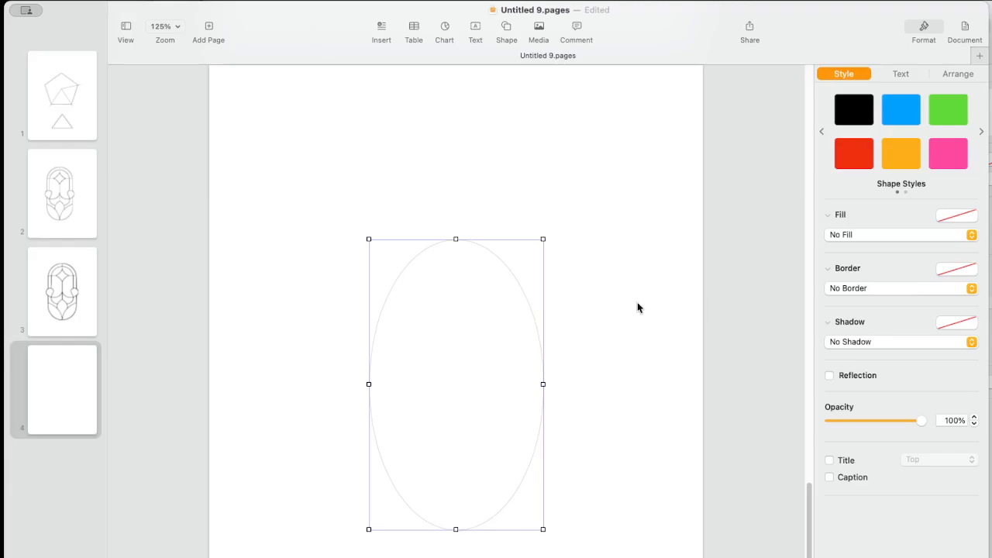
click(863, 288)
click(866, 303)
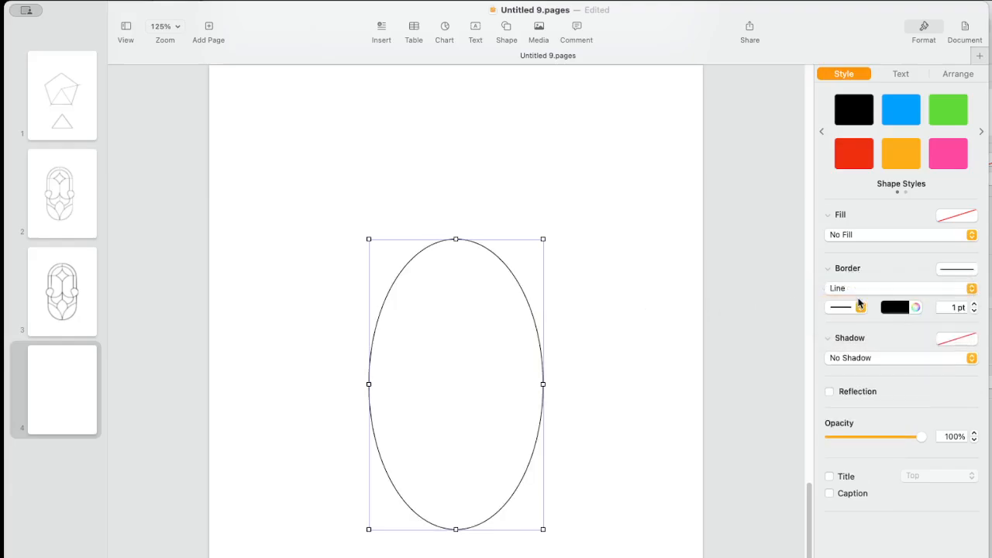
click(973, 306)
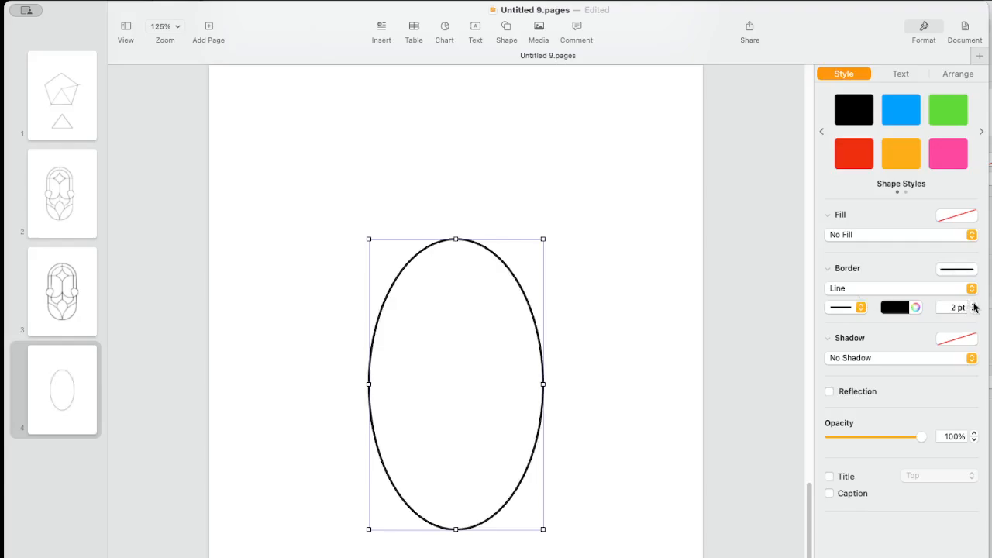
click(974, 305)
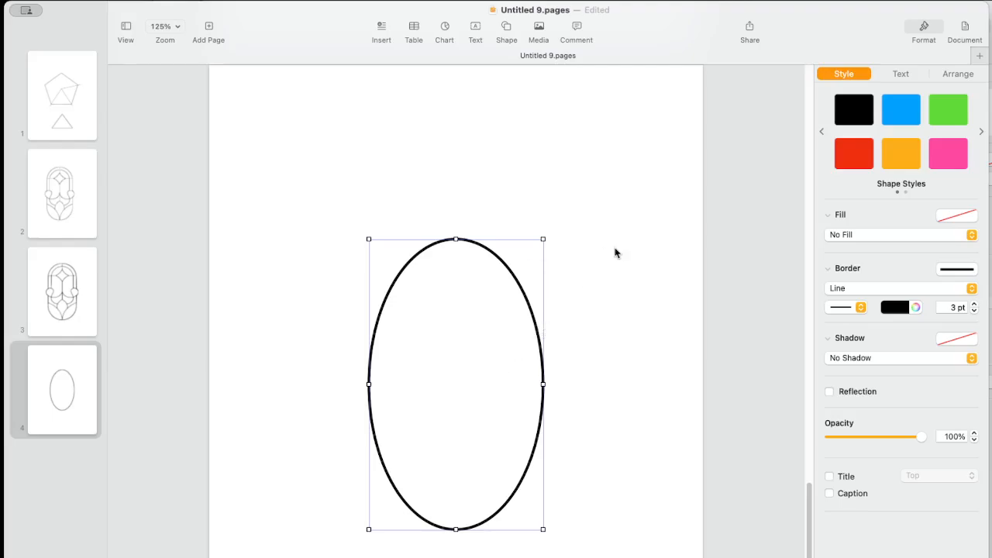
click(614, 290)
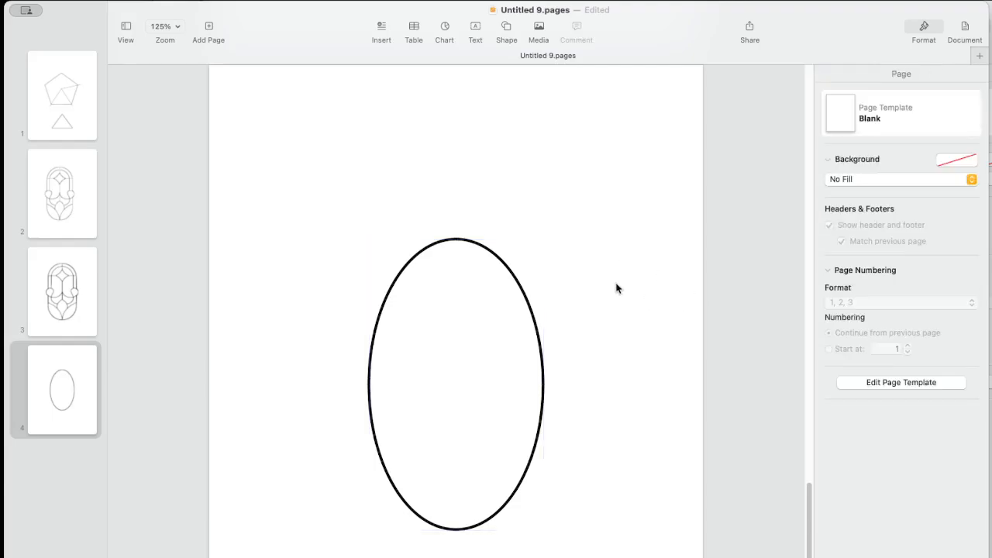
click(491, 251)
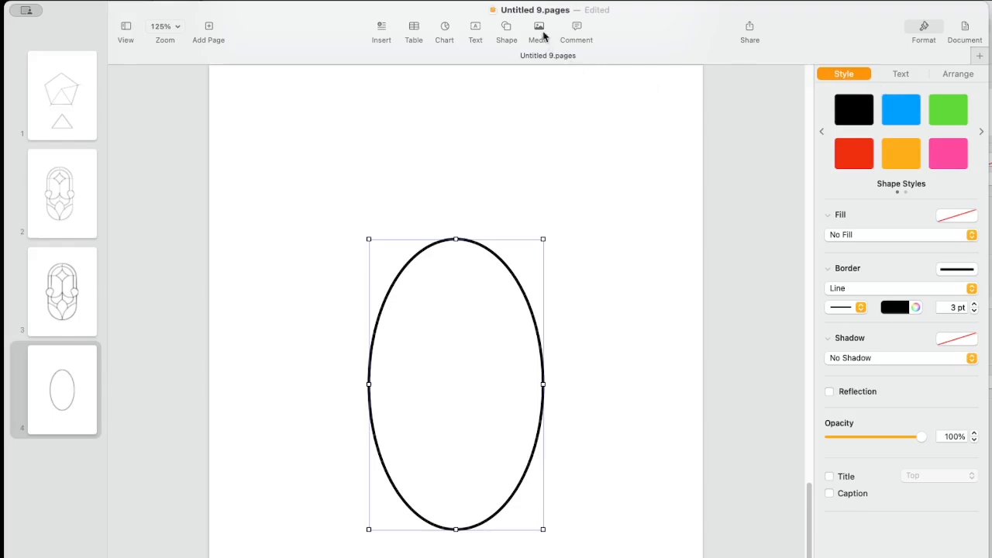
click(607, 138)
Step: Insert the four-pointed star from the Ornaments shapes, centred in the ellipse, and enlarge it upward beyond the ellipse's top and sides
click(508, 29)
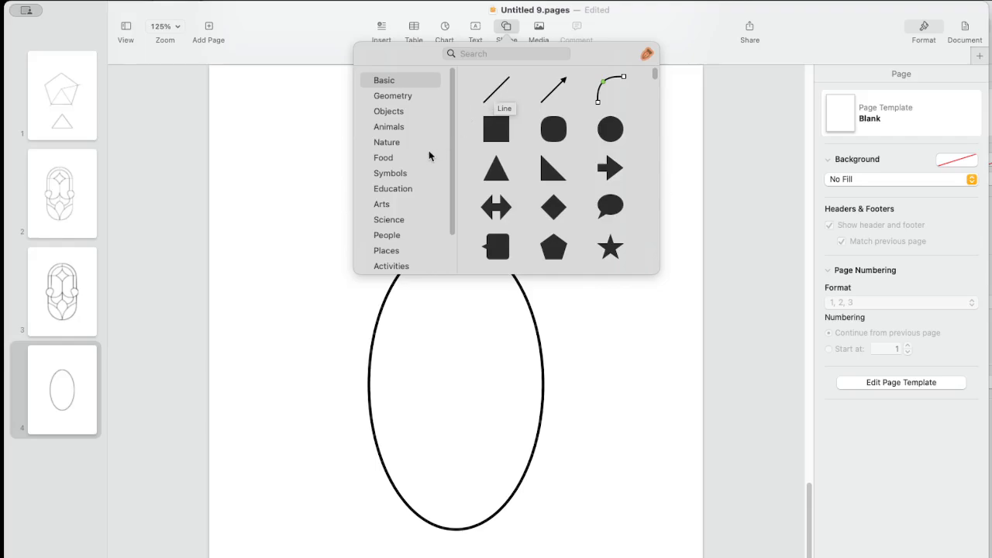
scroll(427, 151, down, 3)
click(396, 268)
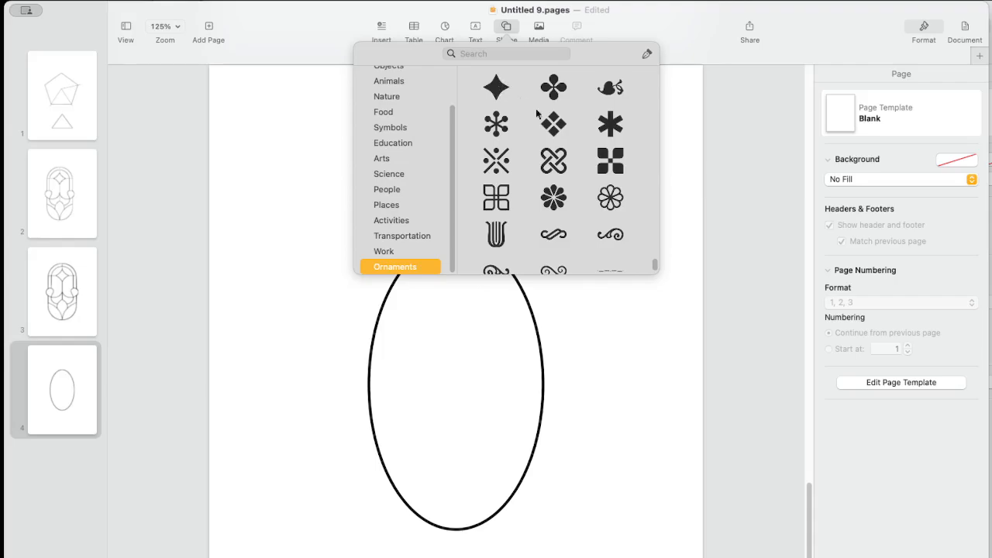
scroll(555, 136, up, 1)
scroll(555, 137, up, 1)
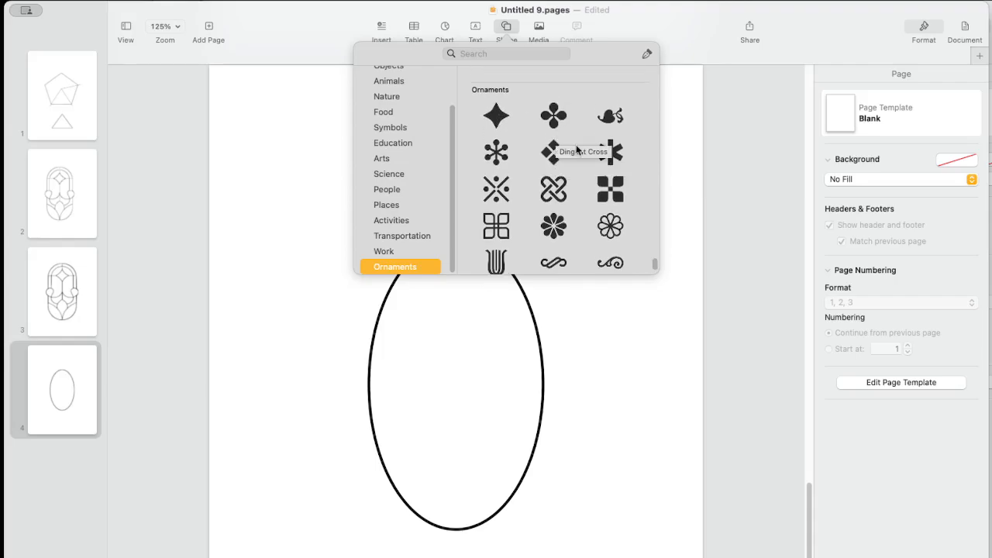
scroll(609, 230, up, 3)
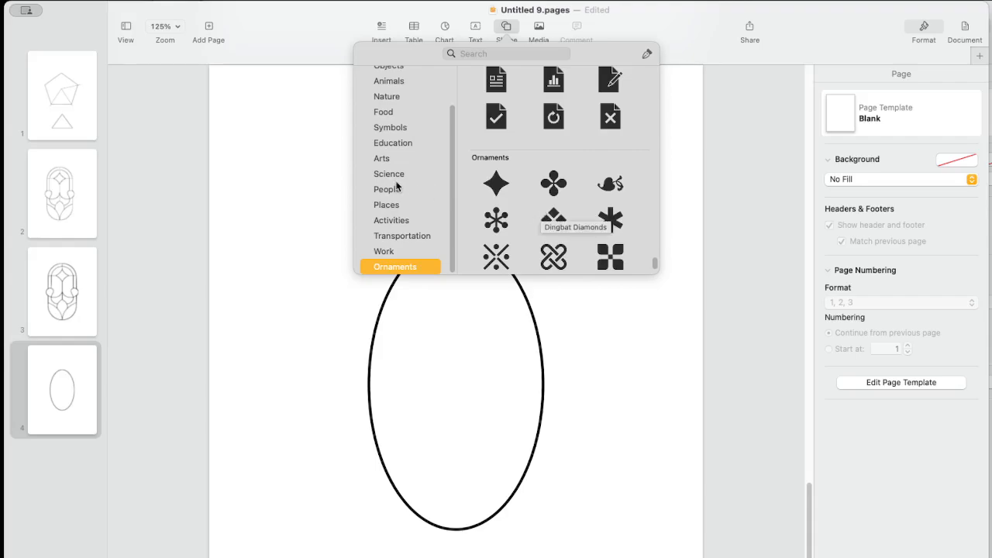
scroll(411, 101, up, 2)
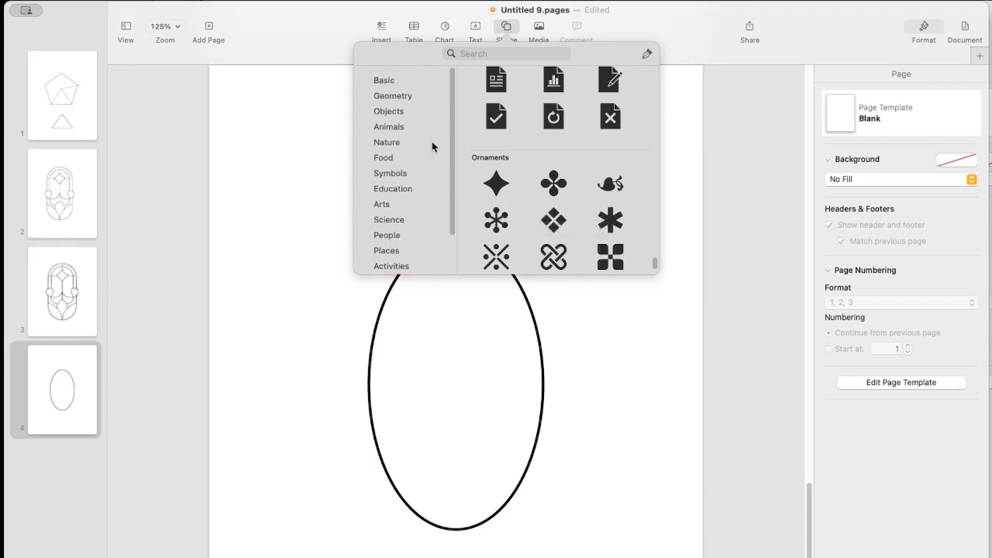
click(378, 79)
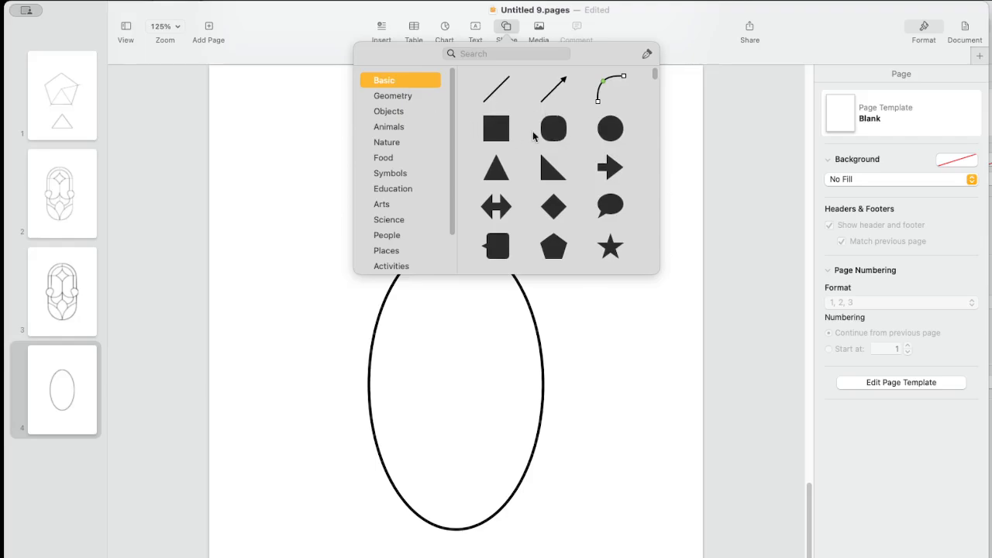
scroll(427, 140, down, 2)
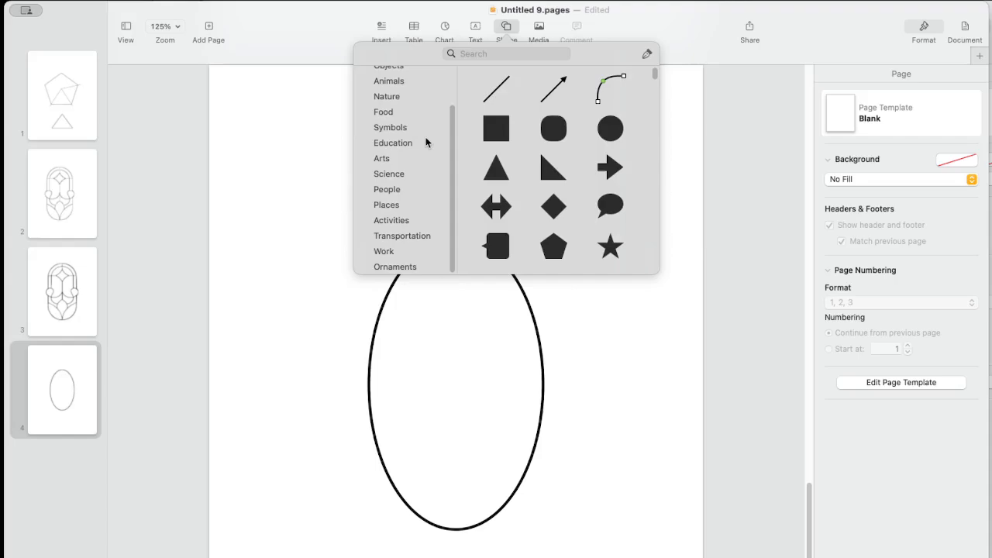
click(399, 266)
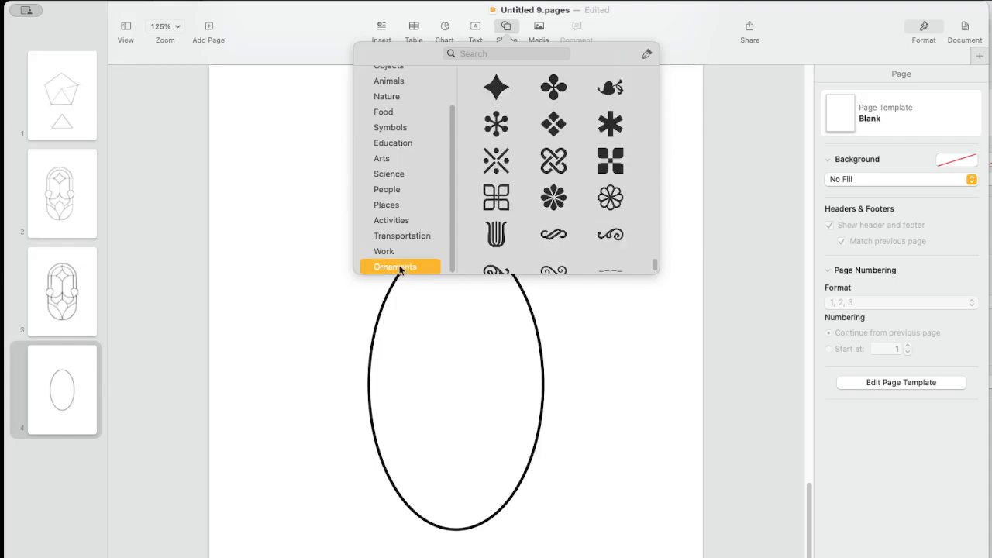
click(496, 87)
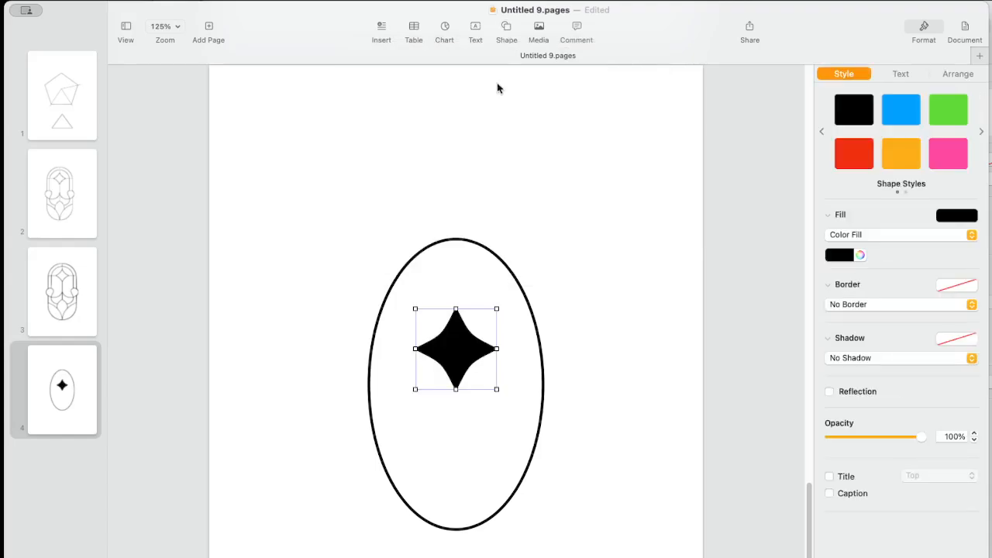
drag(452, 349, 454, 390)
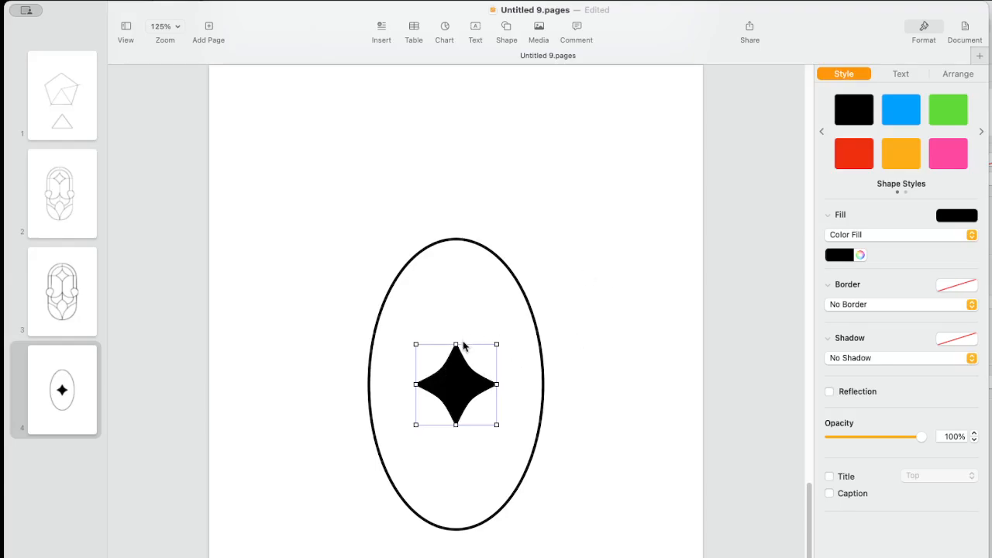
drag(456, 344, 456, 147)
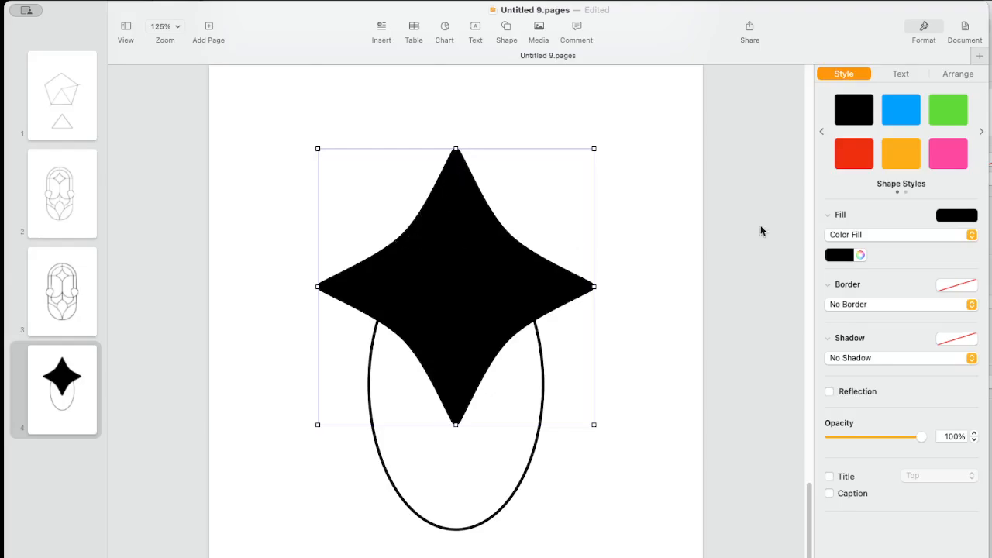
Step: Fill the star with white and give it a 3 pt black line border
click(853, 234)
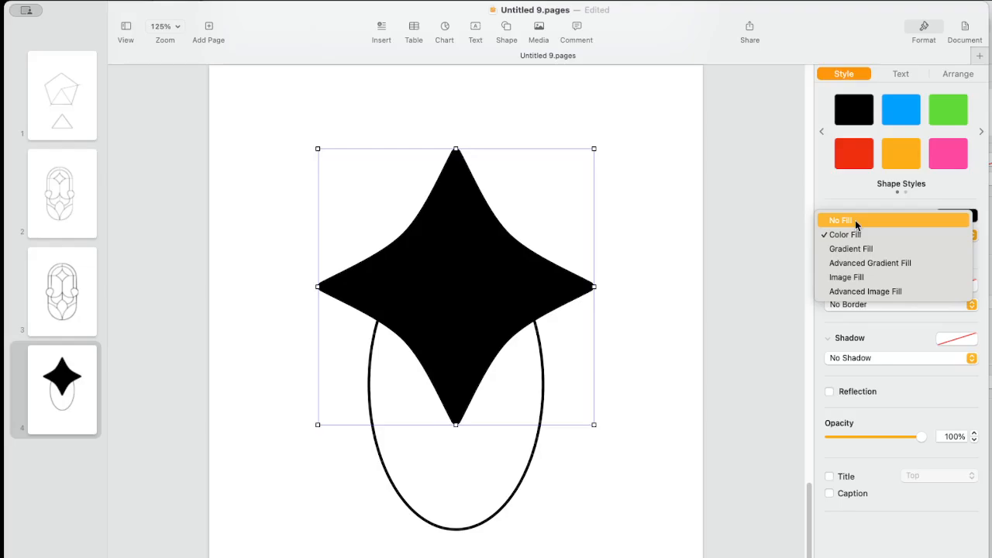
click(855, 232)
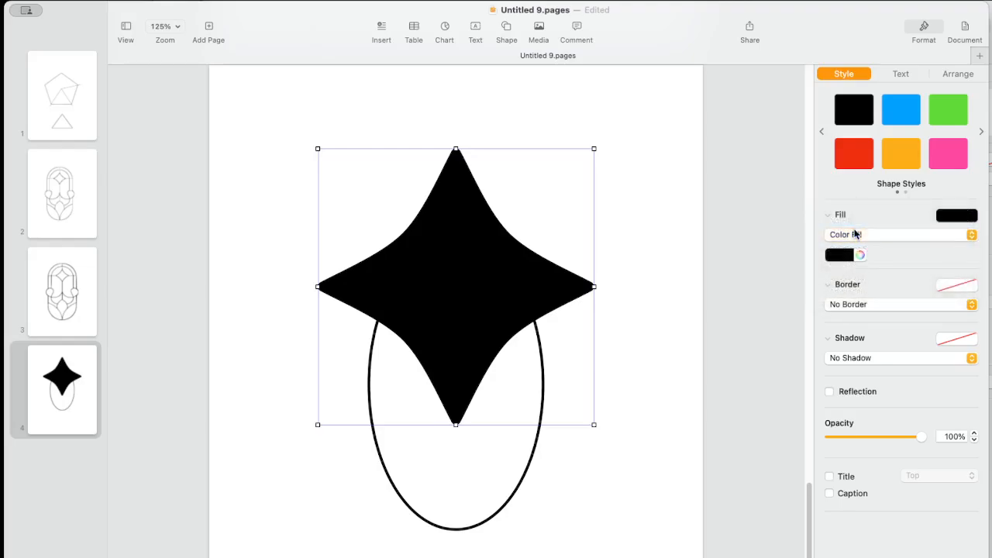
click(846, 256)
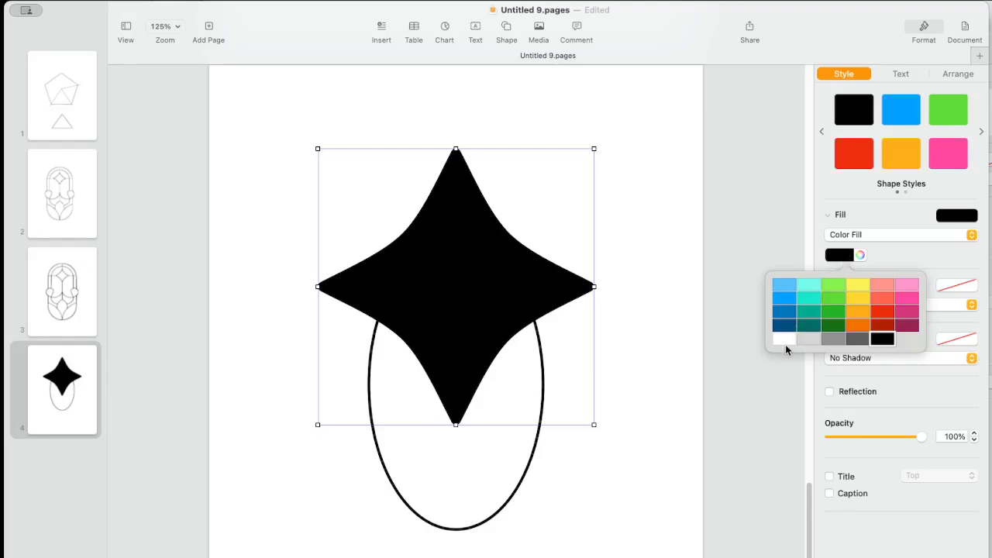
click(785, 339)
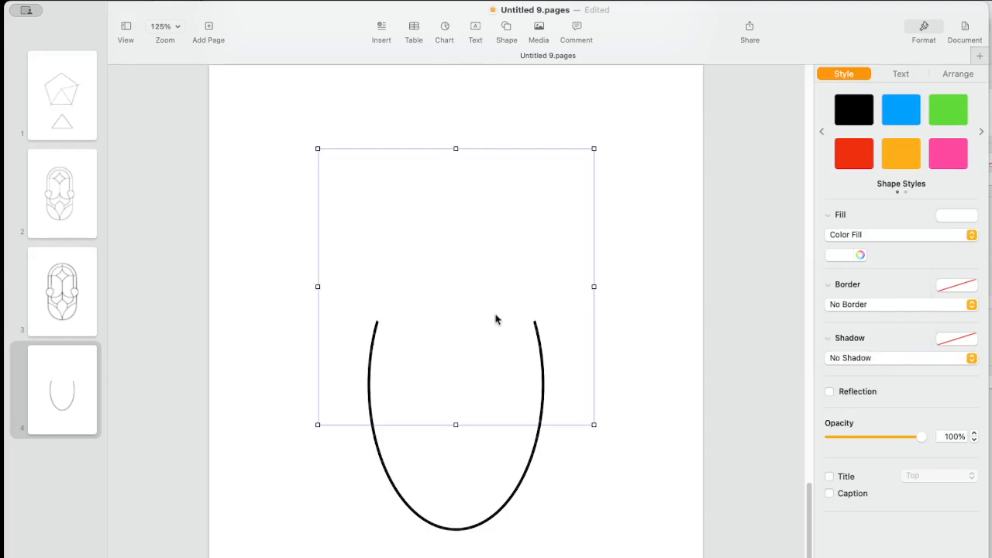
click(862, 304)
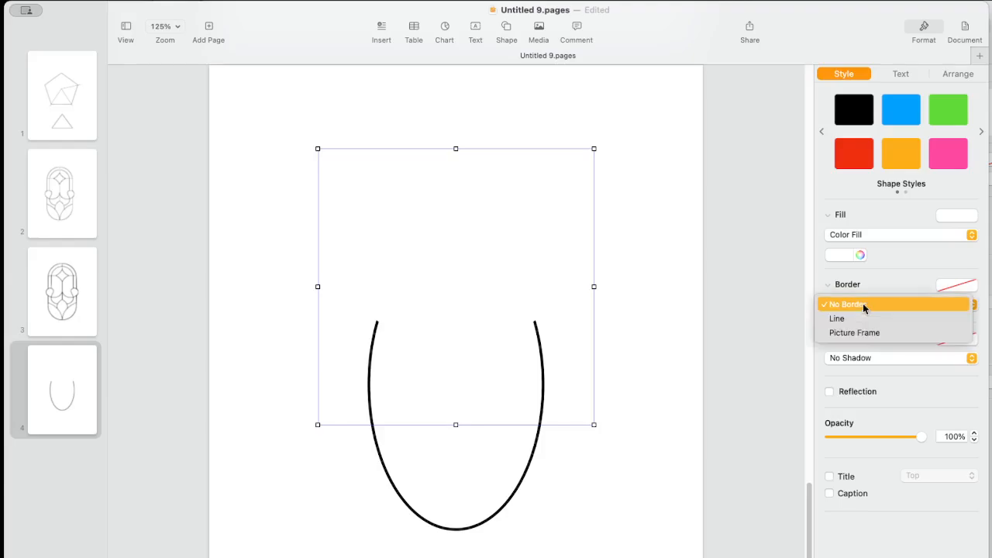
click(860, 318)
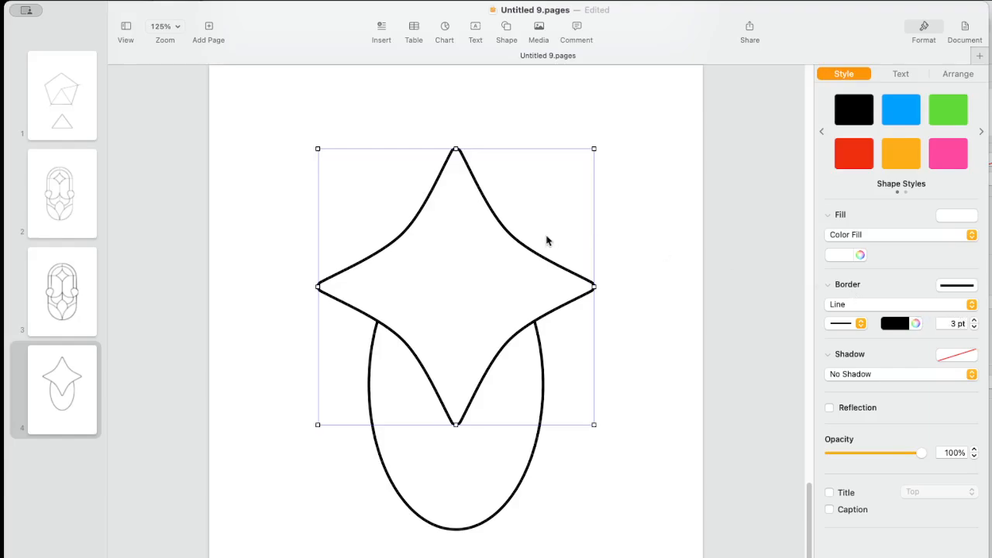
click(662, 250)
Step: Make the star's outline editable so its individual points can be reshaped
click(534, 255)
right_click(545, 261)
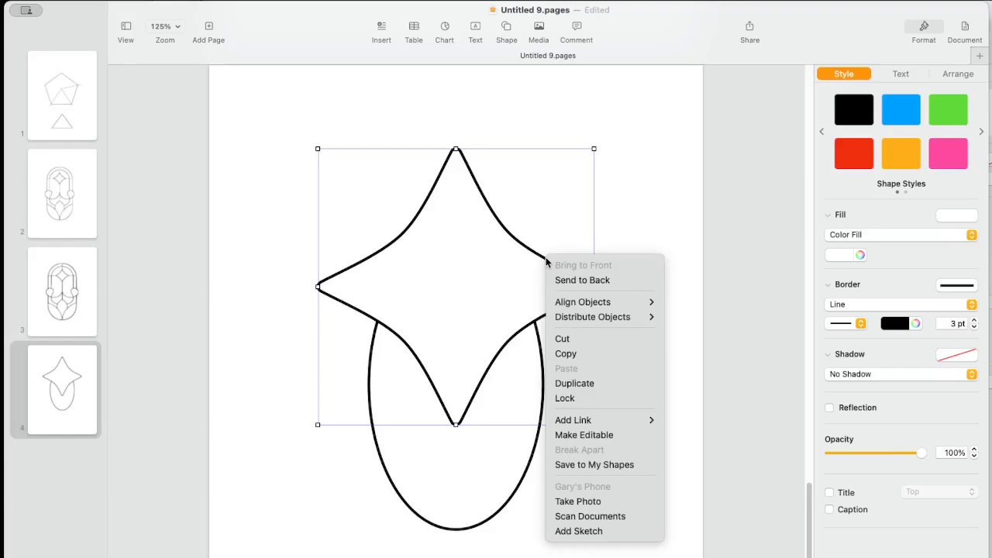
click(590, 436)
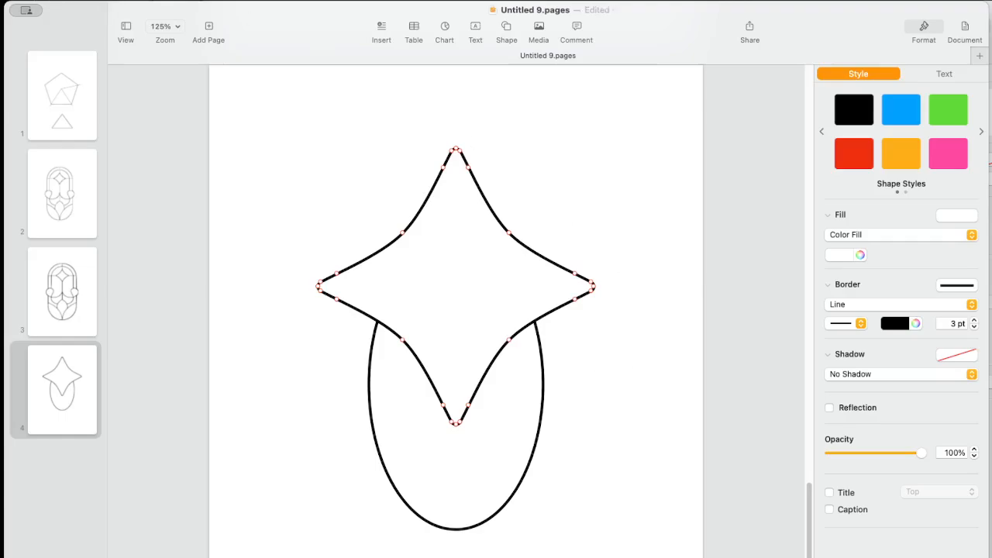
click(8, 1)
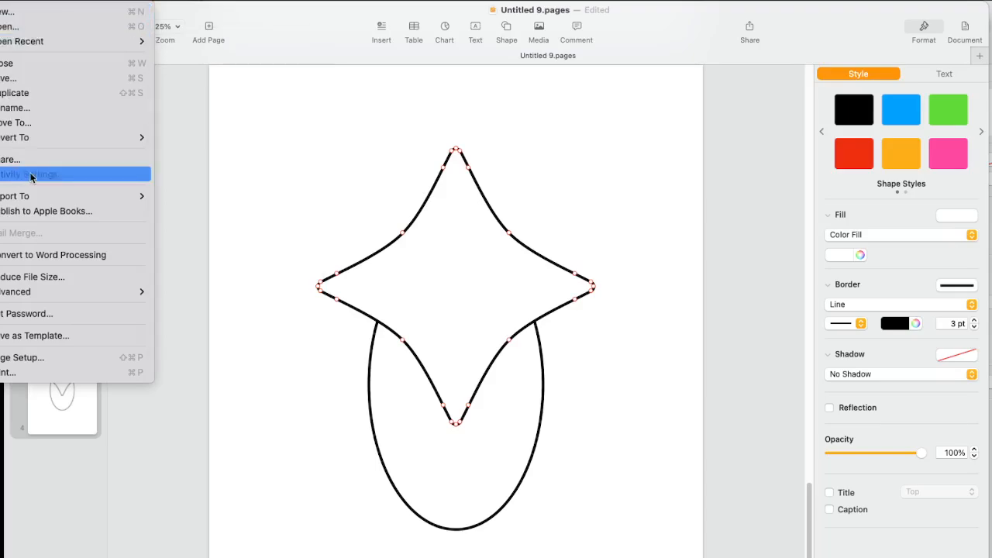
mouse_move(93, 41)
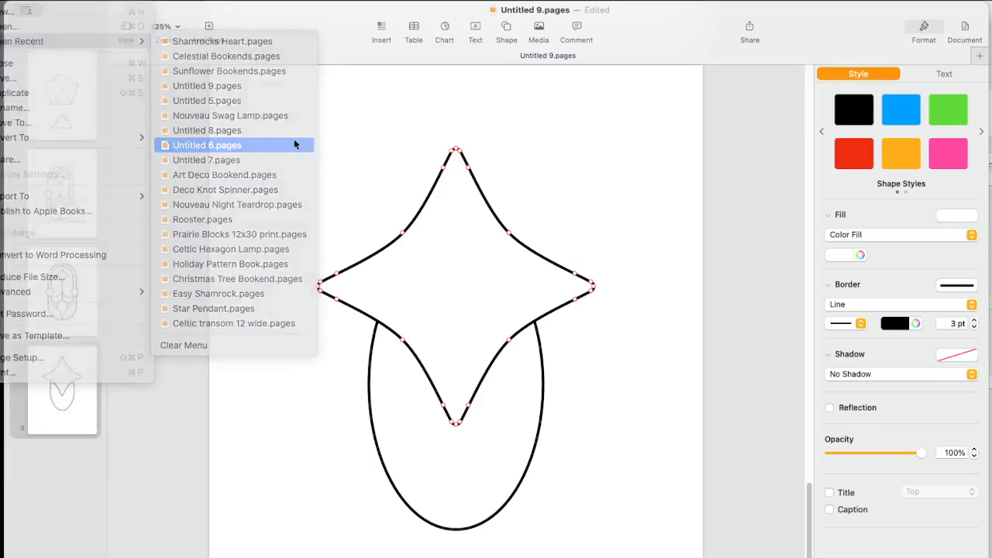
click(293, 144)
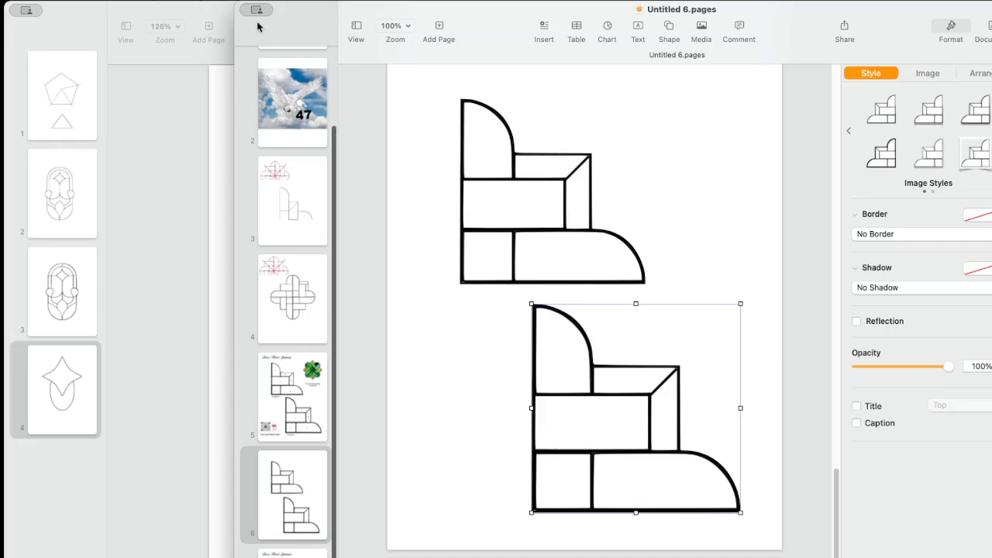
click(139, 100)
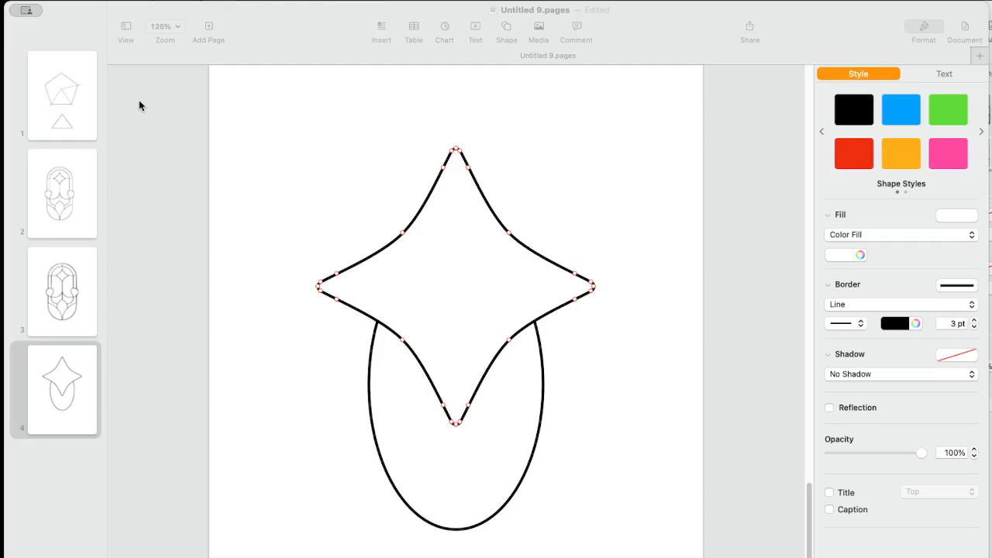
Step: Leave the star's point editing, reselect the star, and reopen its outline points for editing
right_click(524, 178)
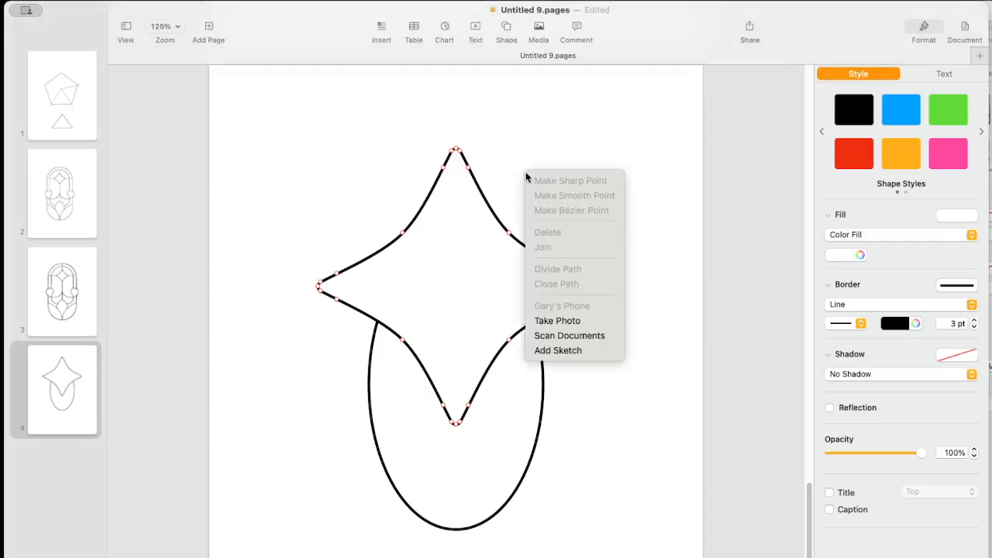
click(486, 184)
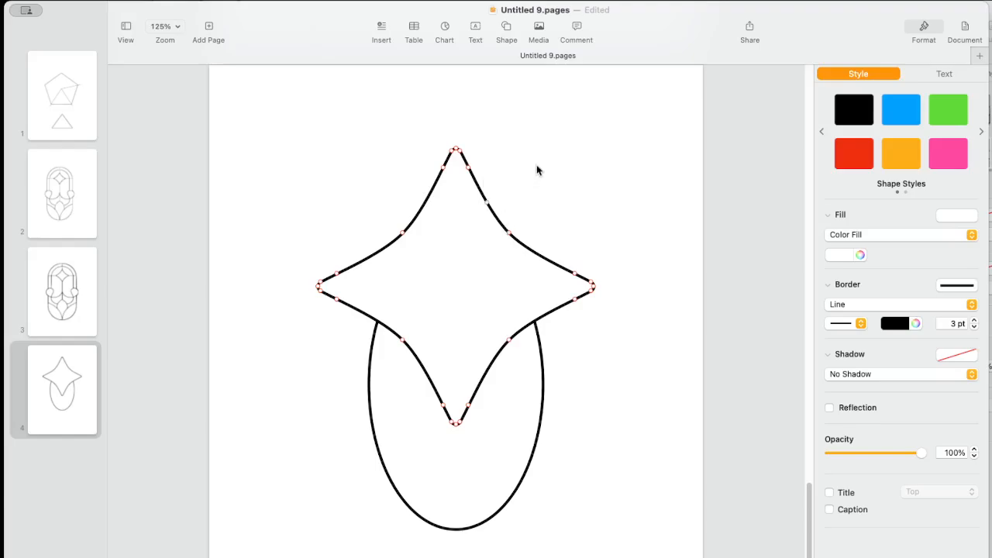
click(353, 134)
click(436, 182)
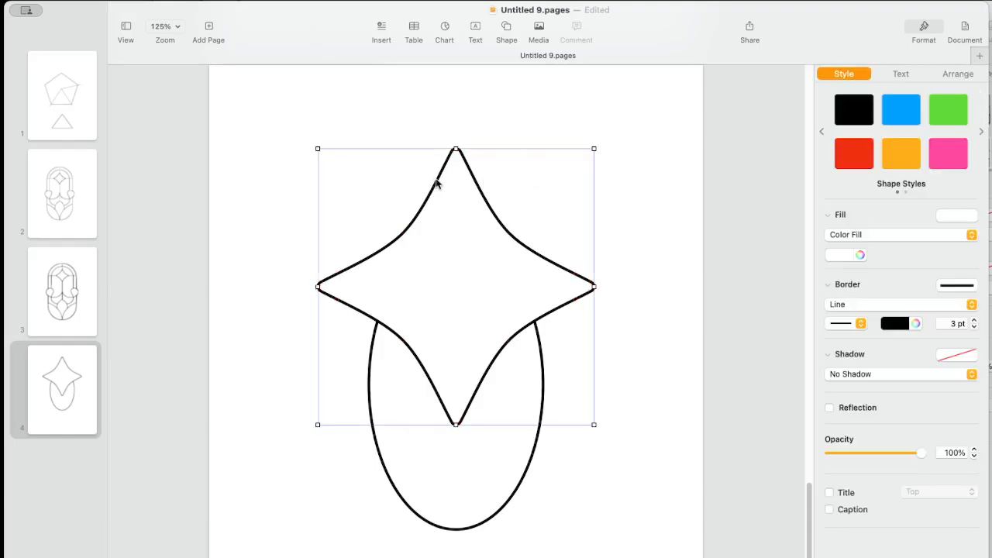
double_click(436, 183)
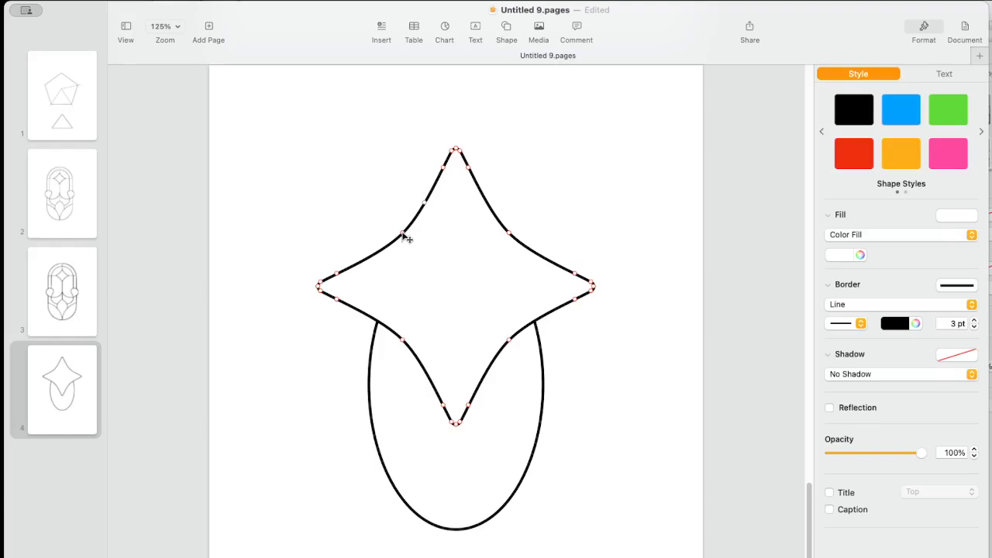
Step: Pull the star's four inner curve points slightly outward to even out its concave sides, and finish the point editing
drag(403, 233, 398, 231)
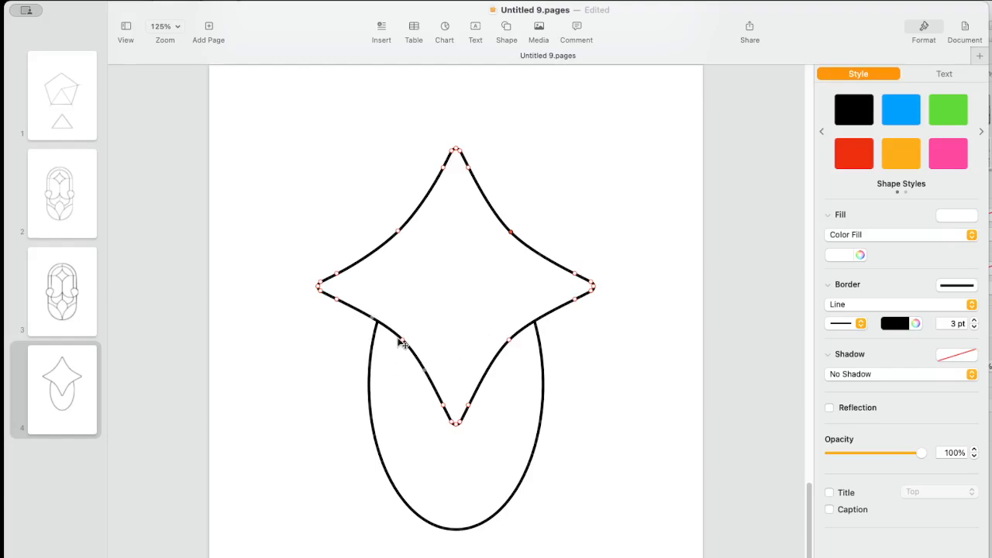
drag(402, 339, 397, 342)
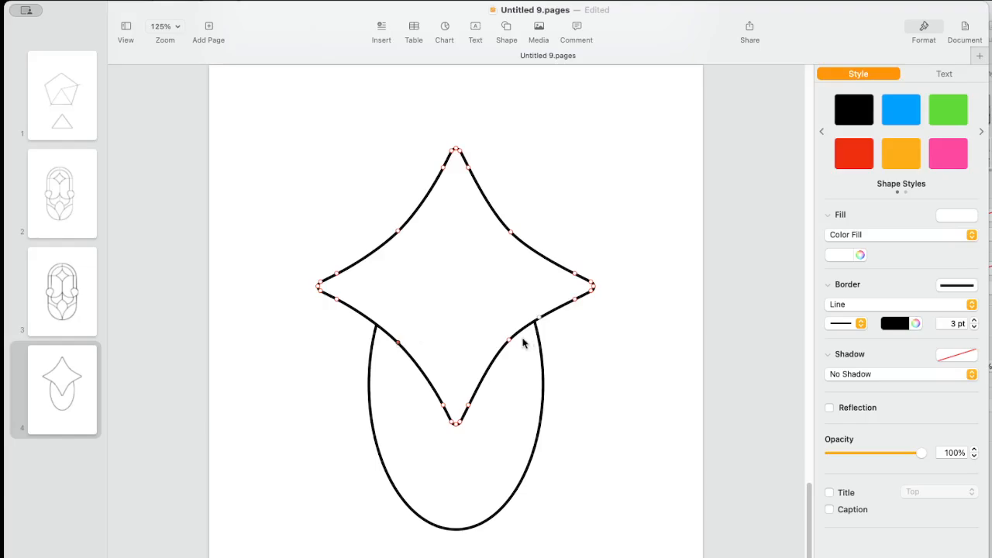
drag(510, 341, 511, 343)
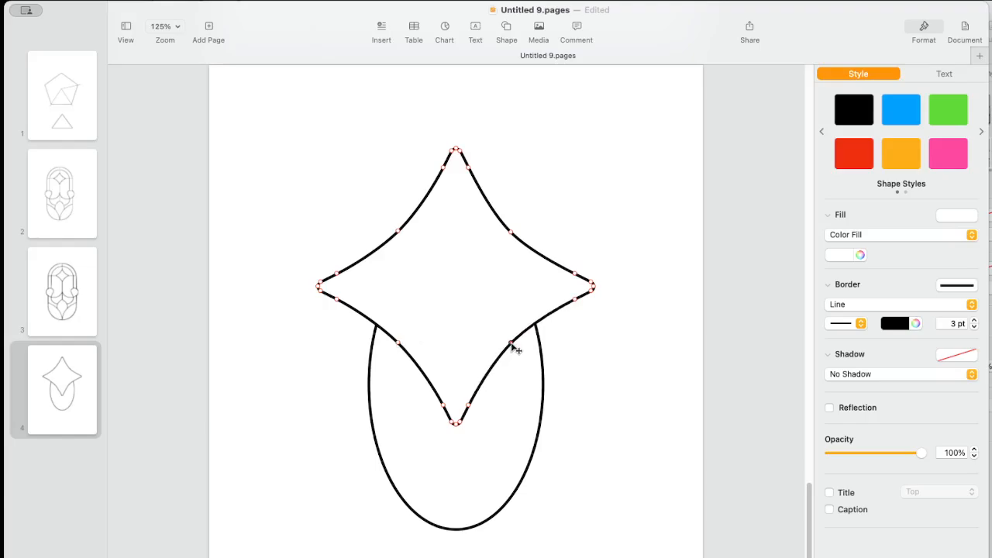
click(511, 234)
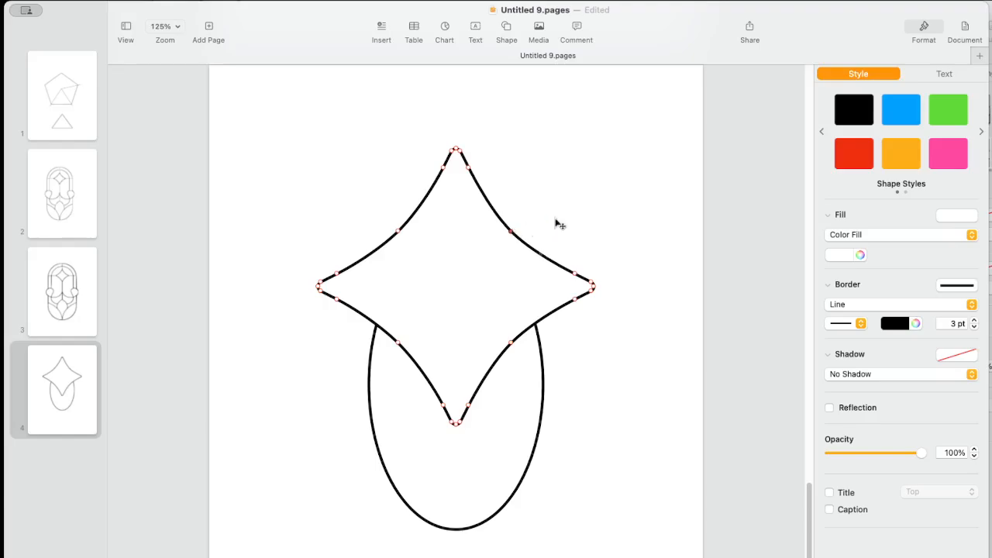
click(607, 214)
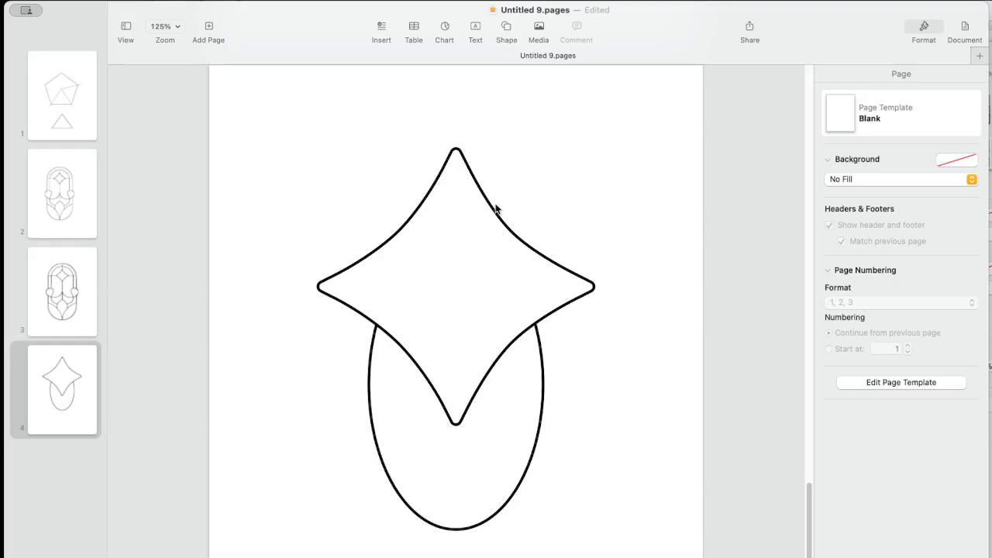
Step: Shrink the reshaped star proportionally about the ellipse's centre so it fits well inside the ellipse
click(493, 211)
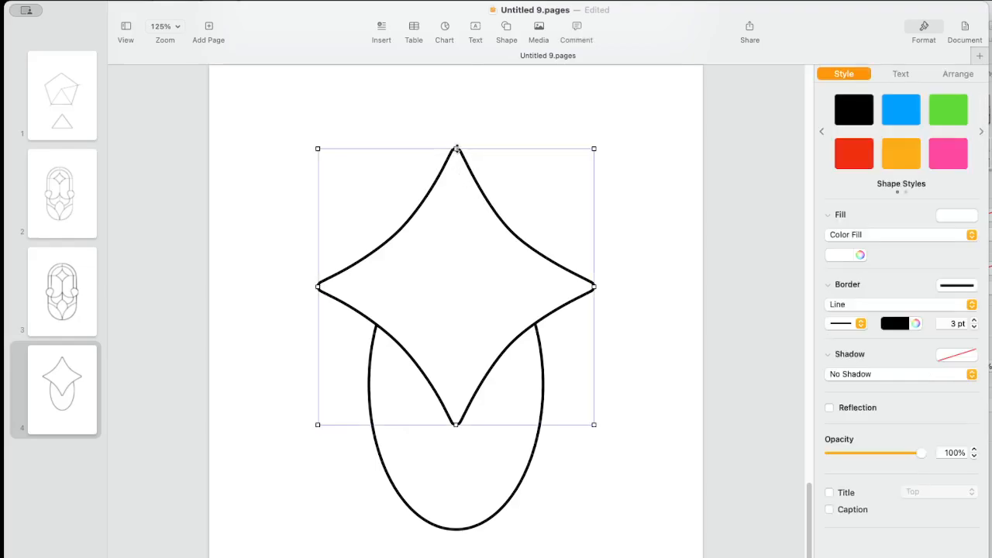
drag(456, 147, 465, 350)
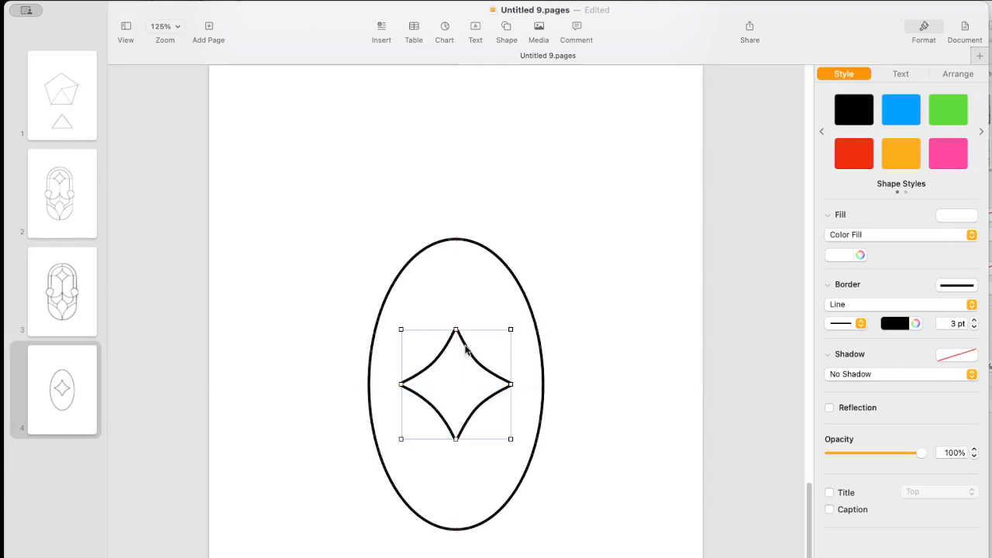
click(640, 306)
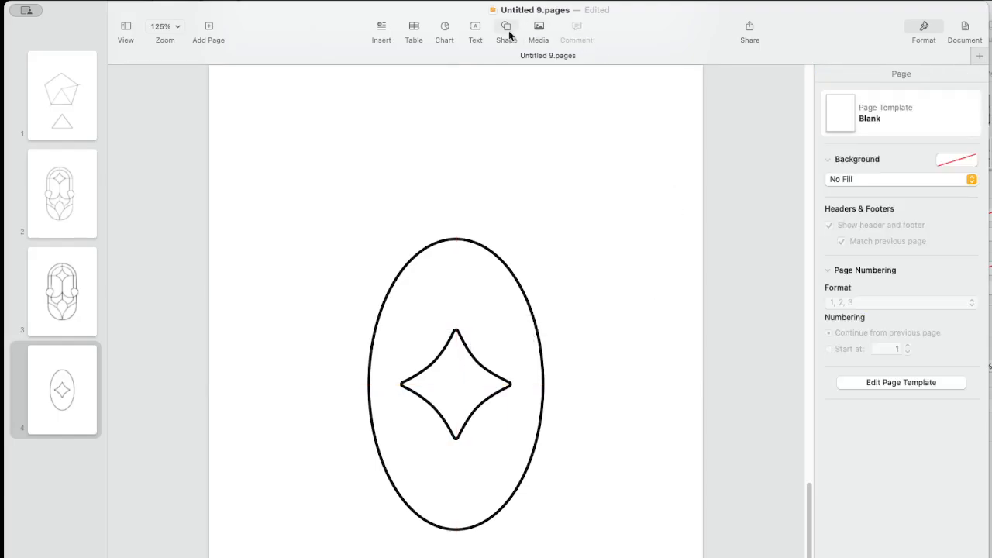
Step: Insert a straight line from the Basic shapes and set its stroke width to 3 pt
click(507, 31)
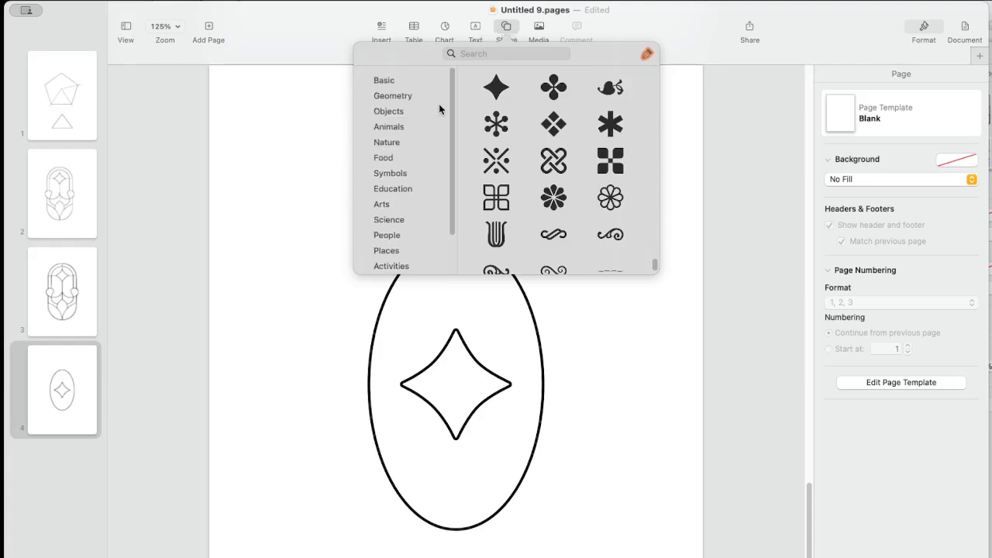
click(383, 78)
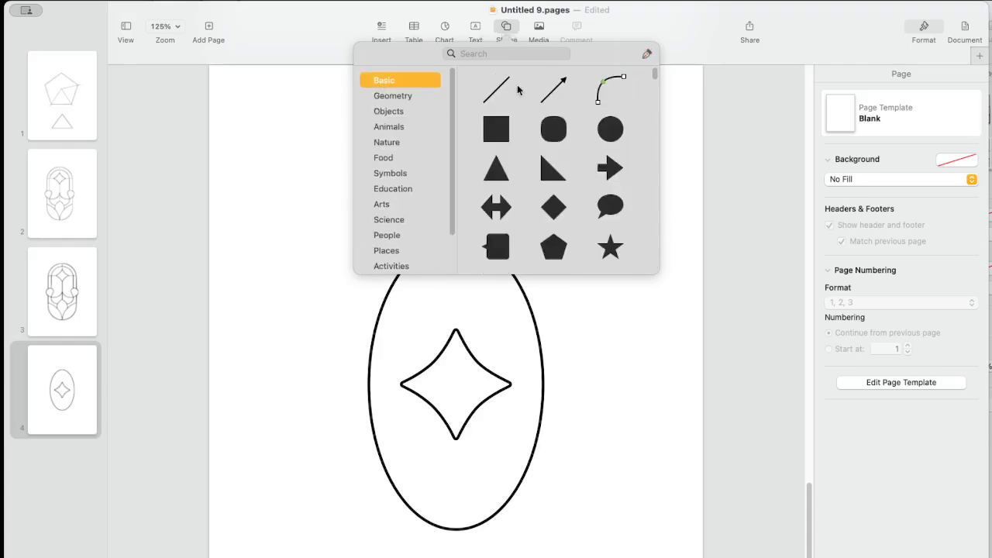
click(493, 92)
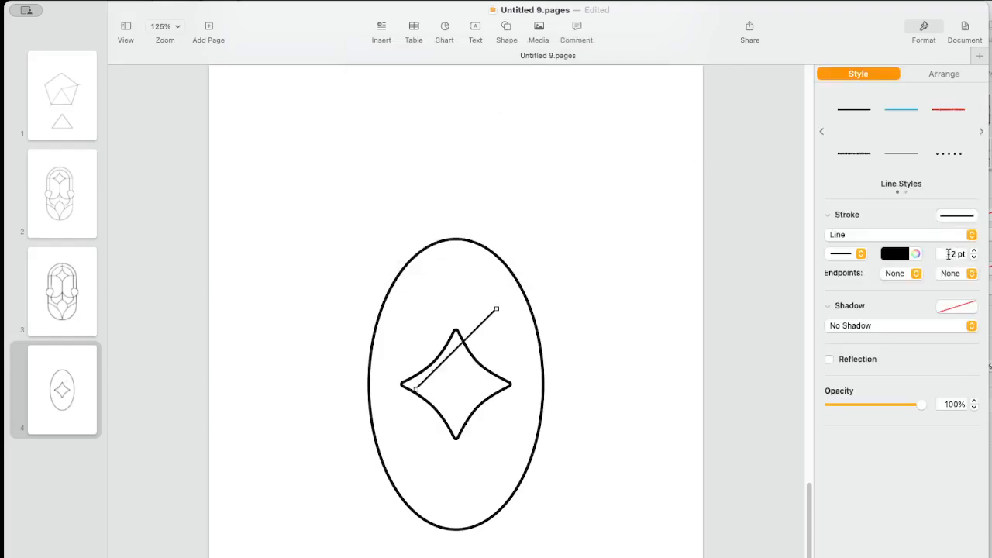
click(974, 252)
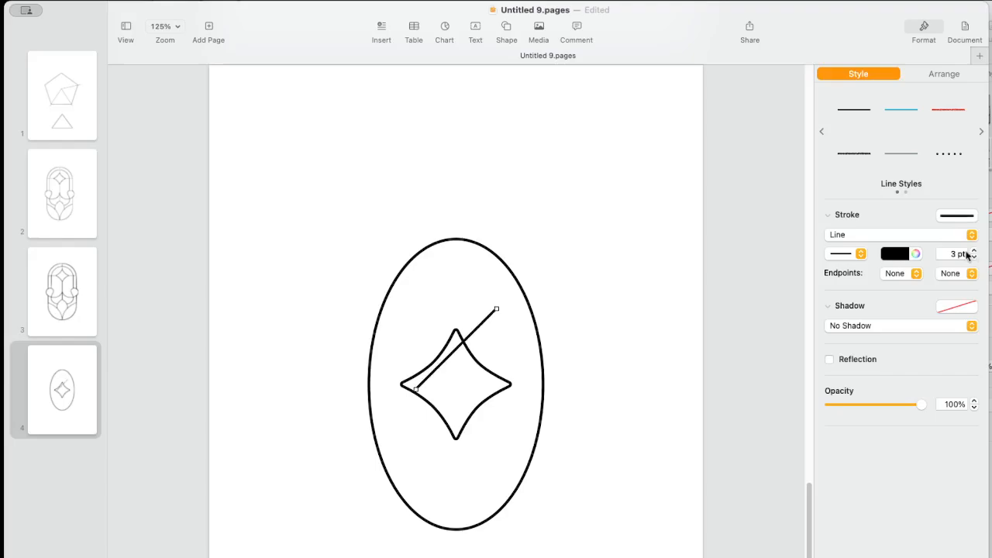
click(559, 357)
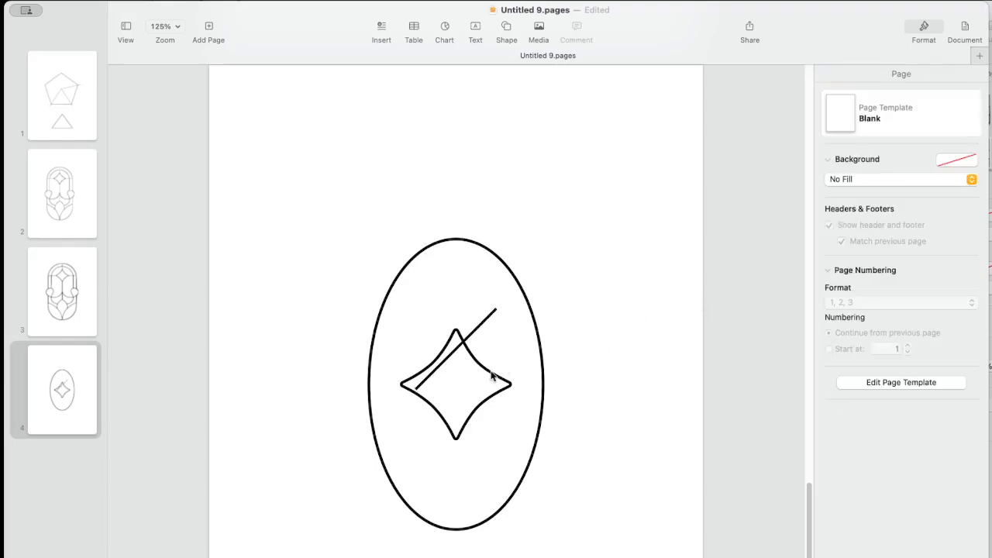
Step: Turn the line vertical and stretch it along the ellipse's centre axis from its top edge to its bottom edge
click(493, 376)
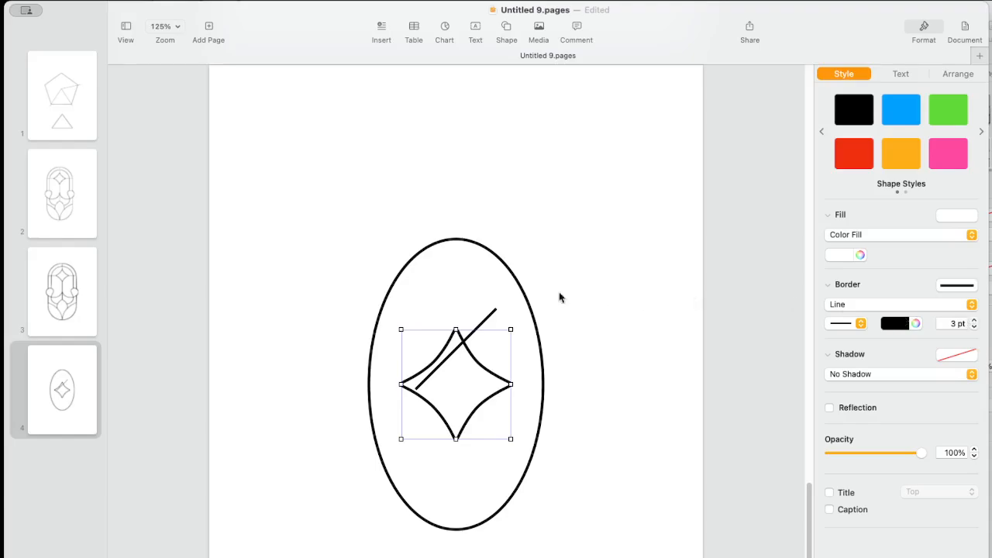
click(491, 318)
mouse_move(494, 311)
mouse_down()
mouse_move(419, 210)
mouse_move(427, 166)
mouse_move(419, 167)
mouse_up()
drag(416, 217, 458, 281)
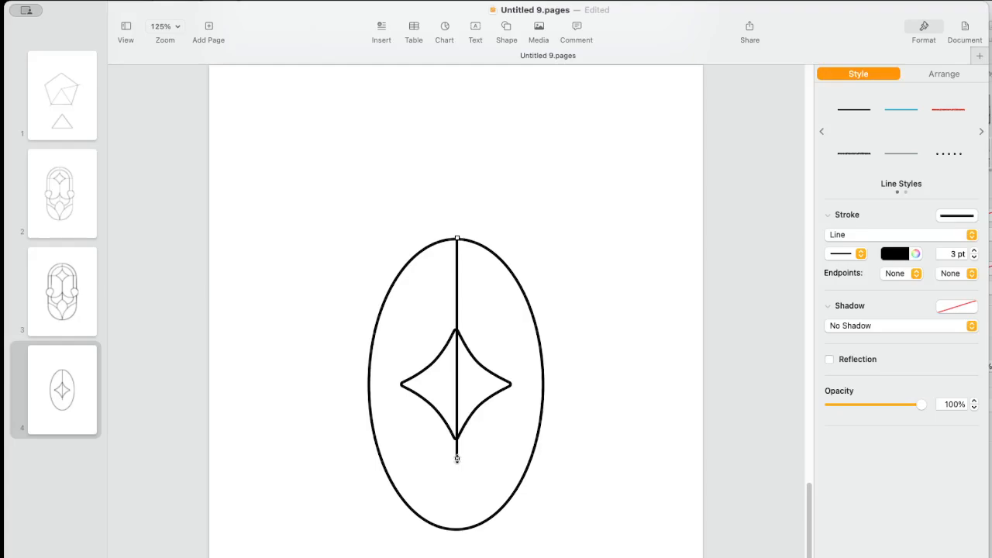
drag(456, 458, 457, 530)
drag(457, 284, 457, 284)
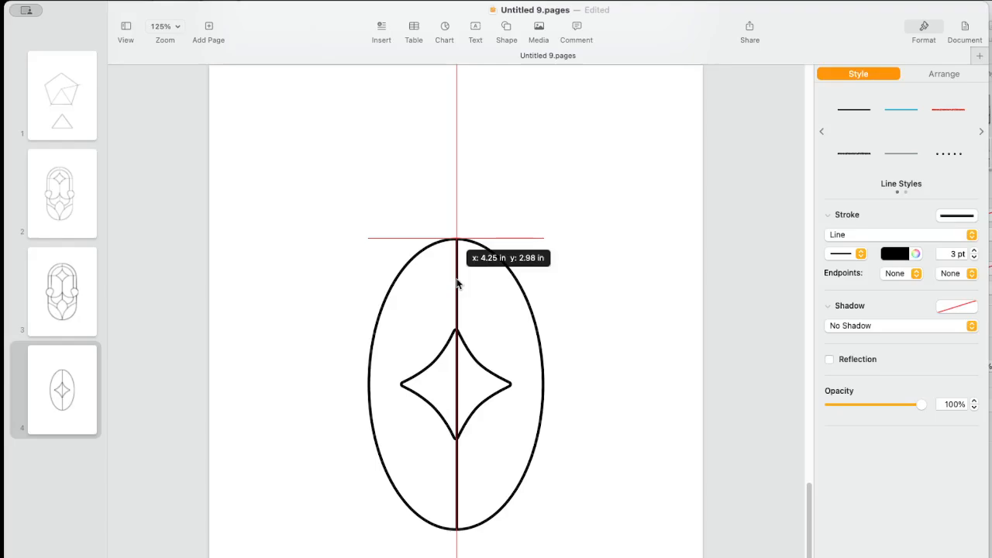
drag(457, 284, 457, 284)
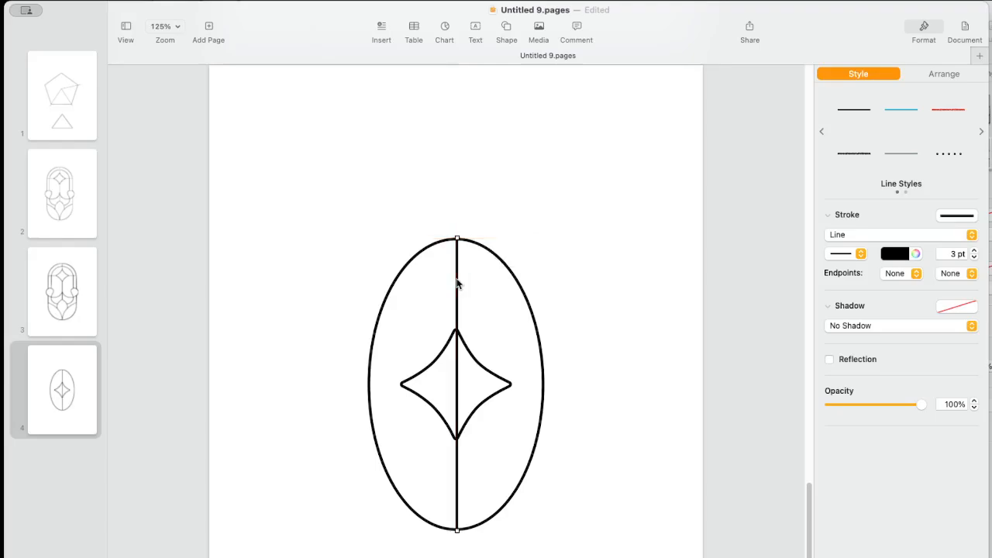
Step: Bring the star in front of the vertical line so its white fill hides the line's middle part
click(480, 370)
right_click(481, 364)
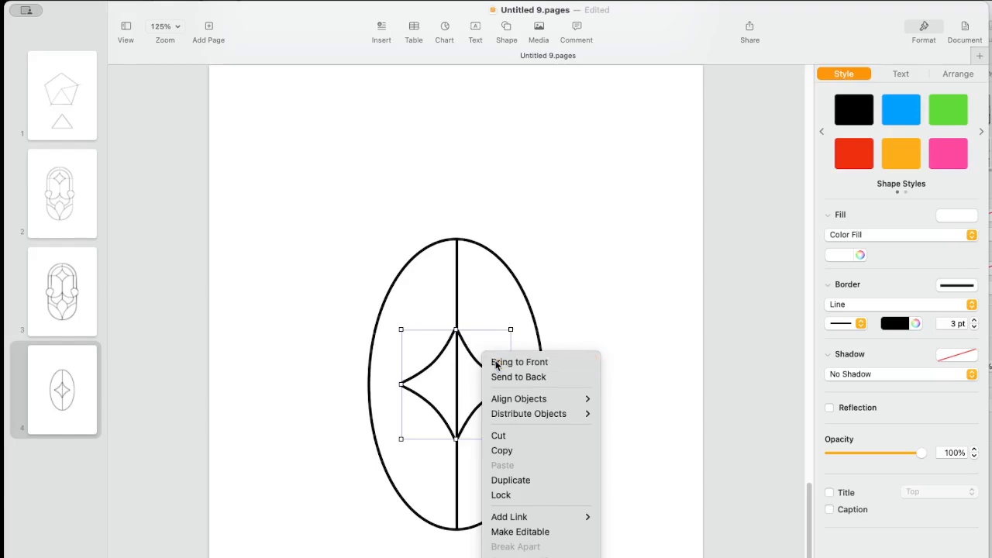
click(496, 362)
click(647, 329)
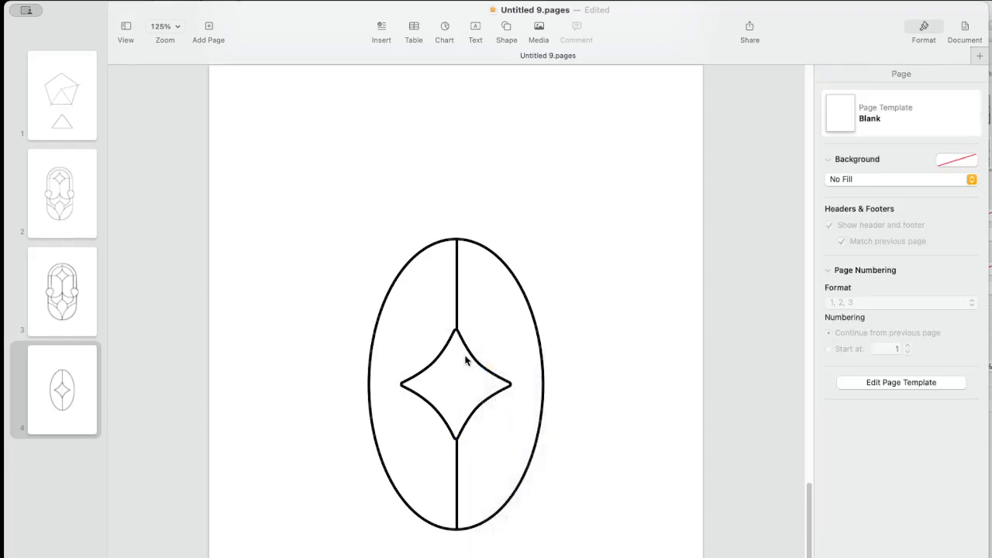
Step: Nudge the star one increment right and the vertical line one increment left to adjust their alignment
click(473, 359)
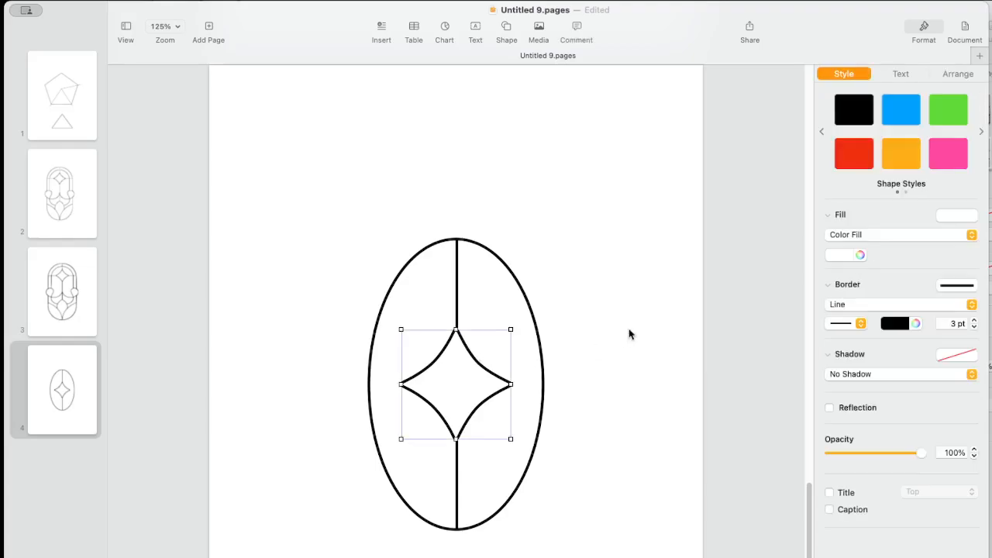
key(Right)
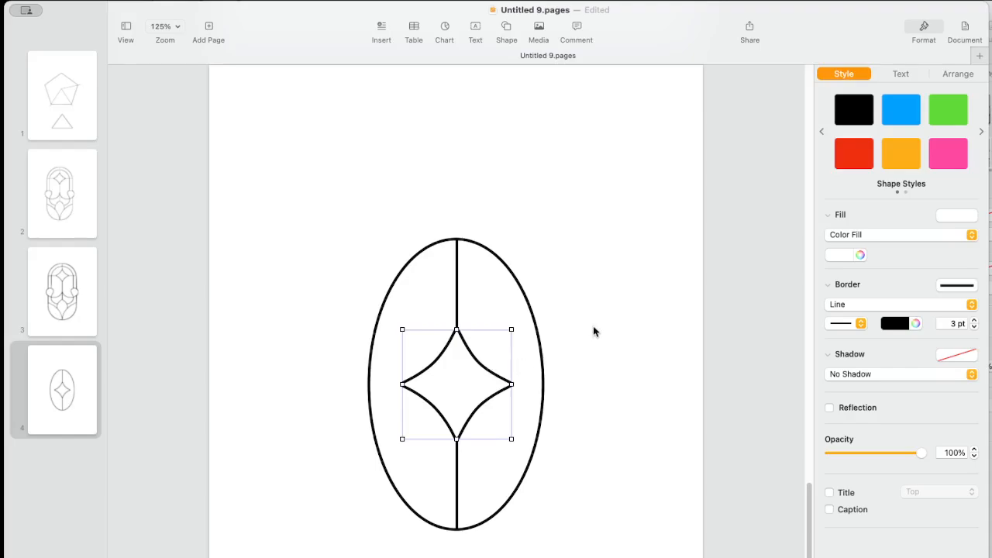
click(561, 332)
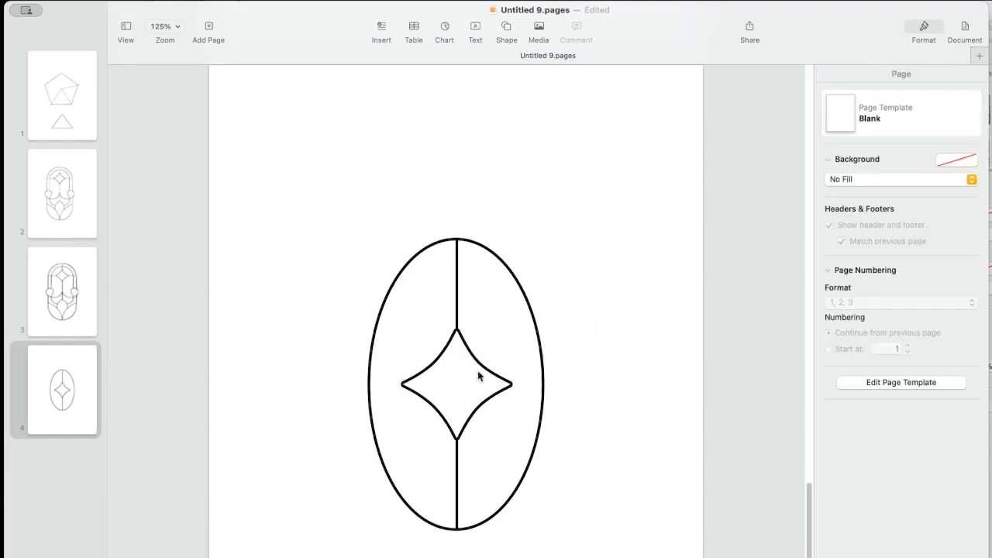
click(457, 309)
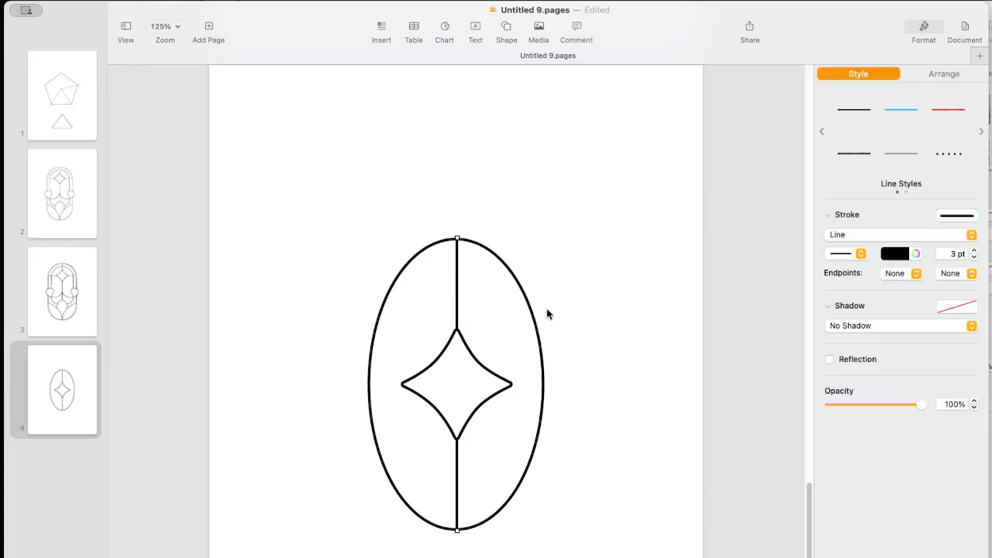
key(Left)
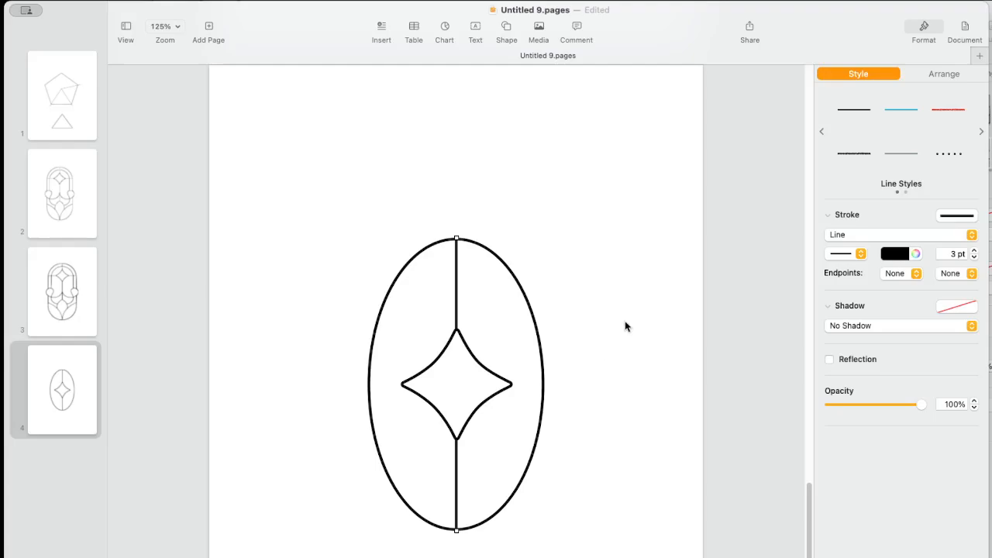
Step: Nudge the star sideways by small increments, ending one increment further left so its tips sit on the vertical line
click(472, 353)
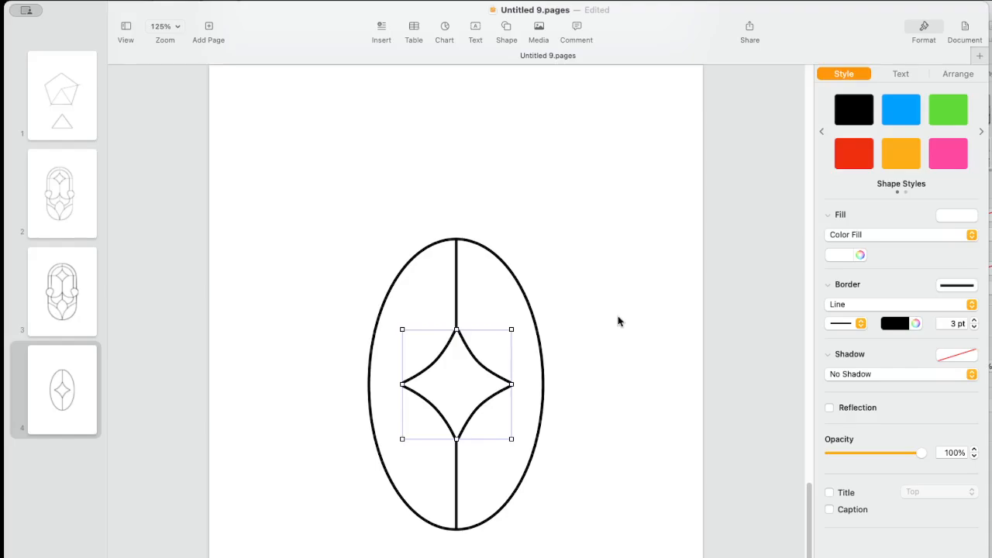
key(Left)
key(Right)
key(Right)
key(Left)
click(673, 292)
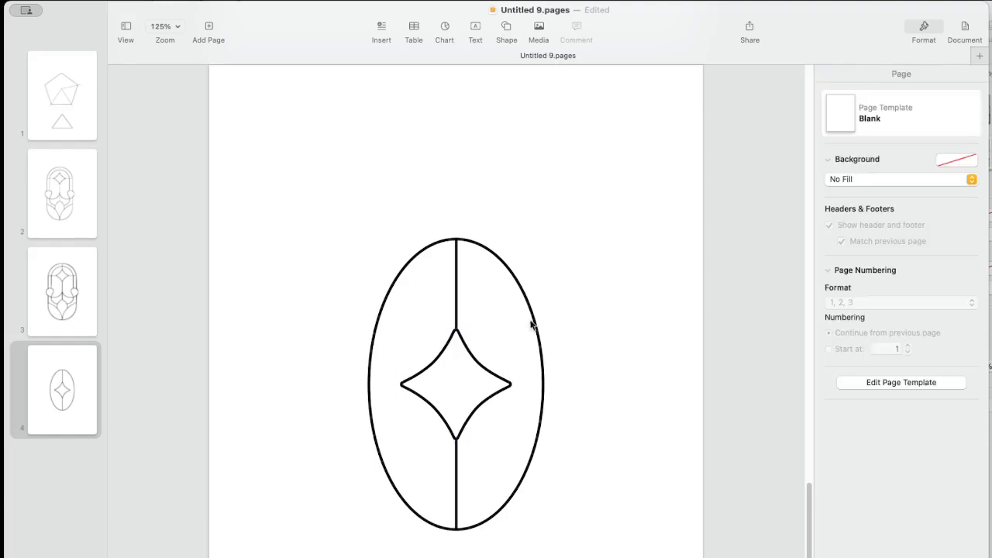
click(469, 350)
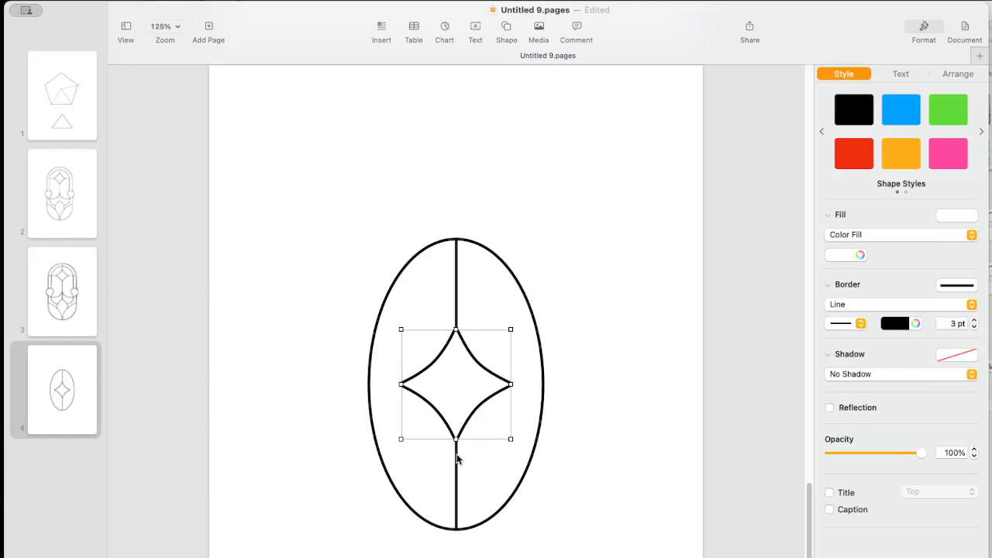
click(619, 398)
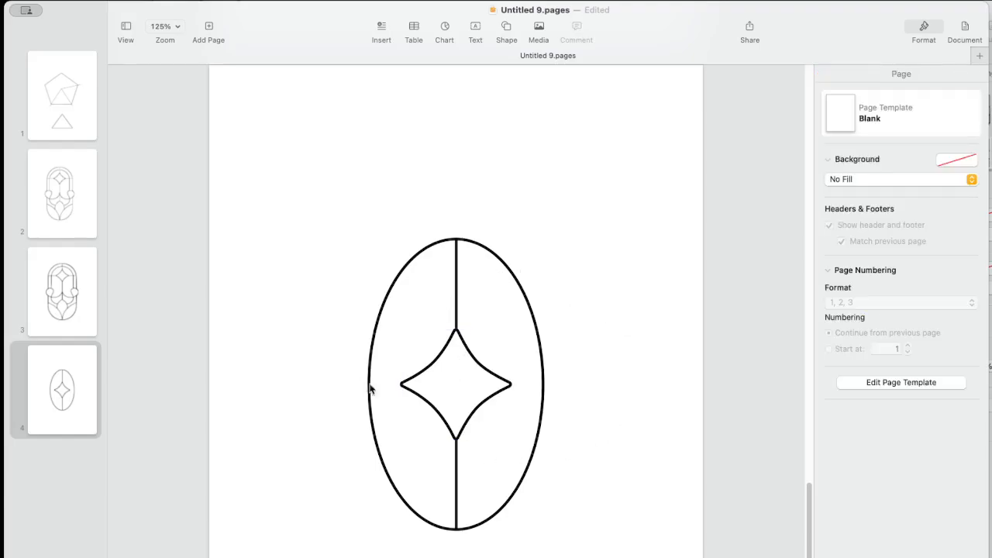
Step: Copy the vertical centre line and paste a duplicate of it
click(456, 289)
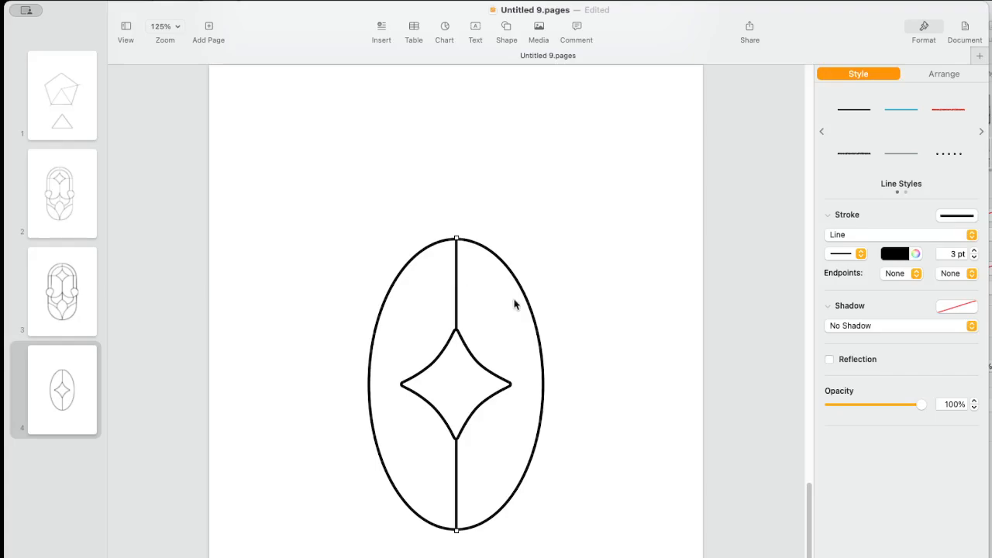
right_click(564, 275)
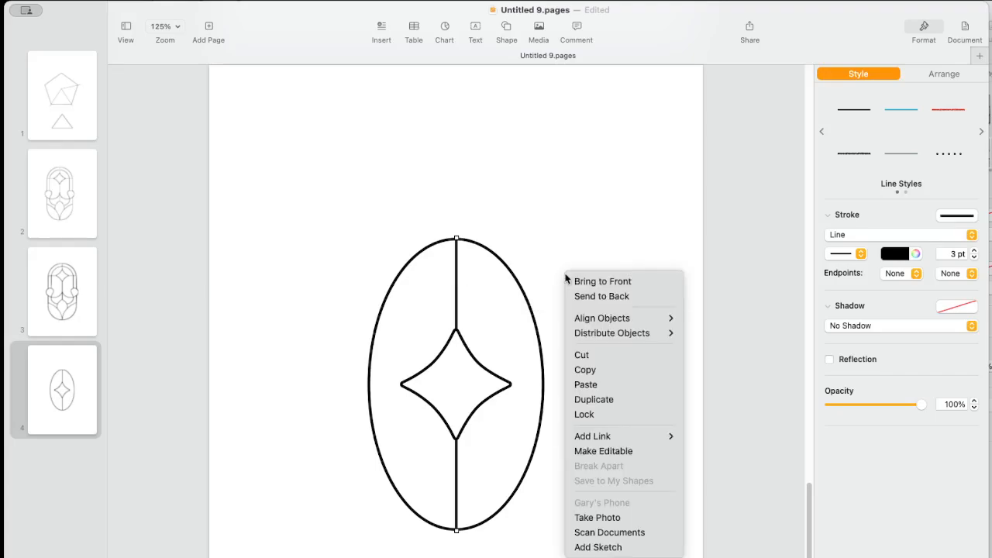
click(593, 368)
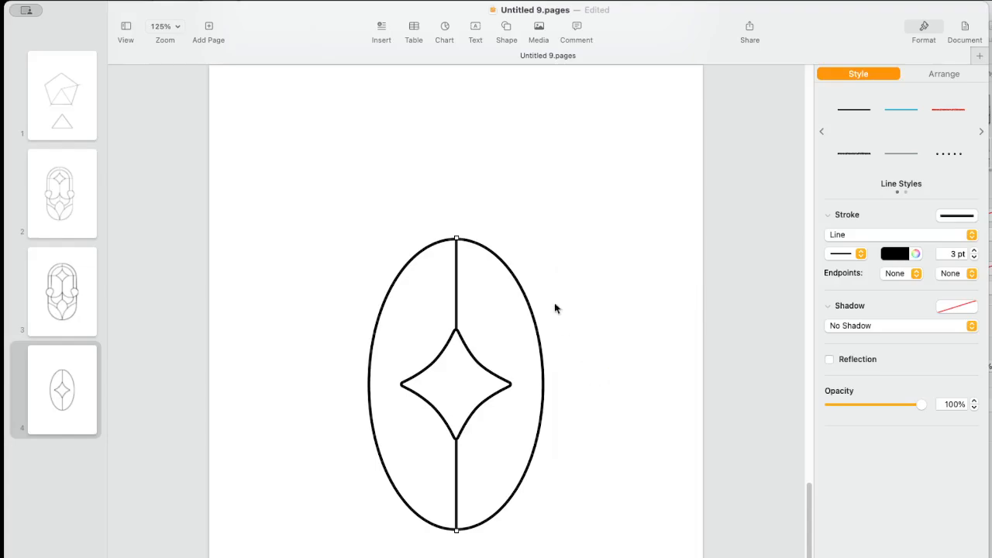
right_click(555, 240)
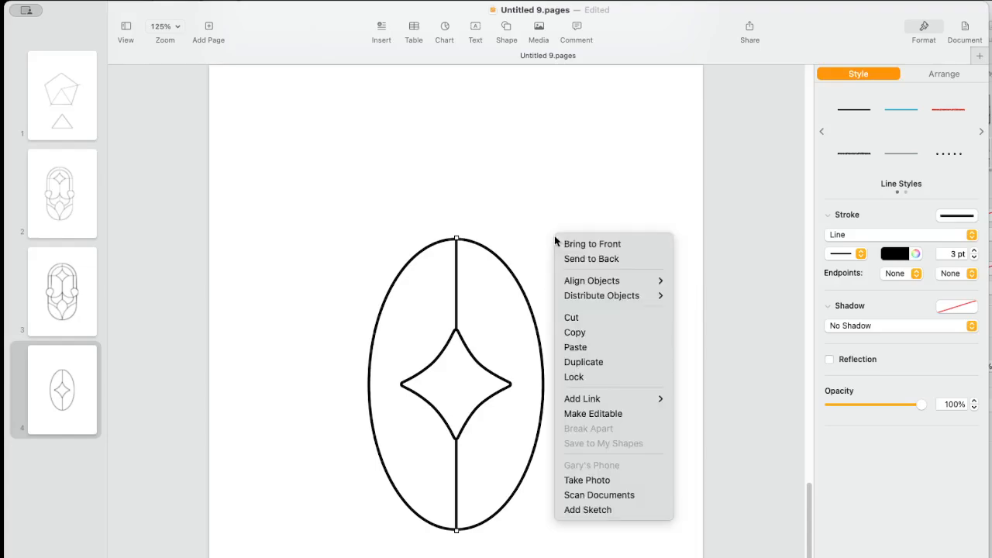
click(593, 345)
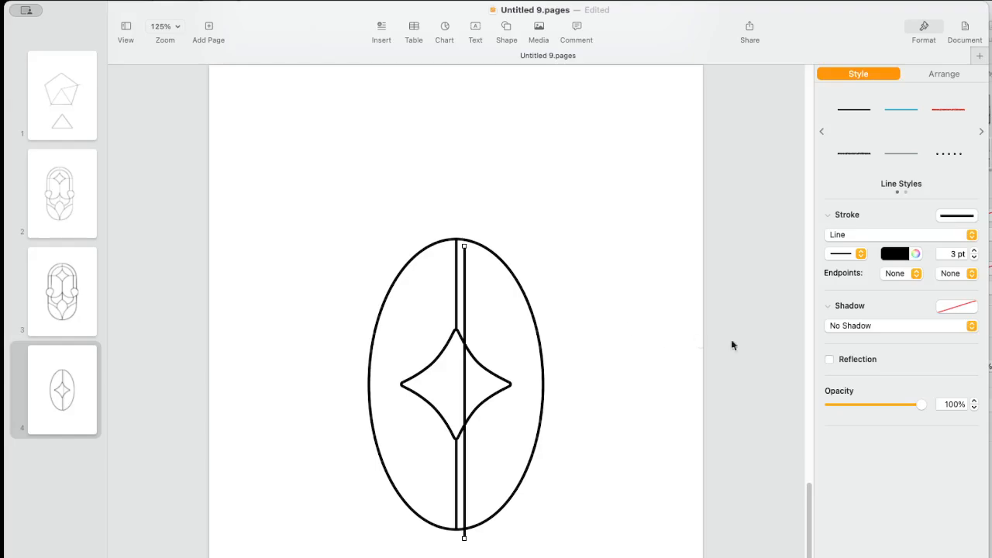
Step: Set the duplicated line's rotation angle to 0° so it lies horizontally across the ellipse
click(948, 71)
click(897, 350)
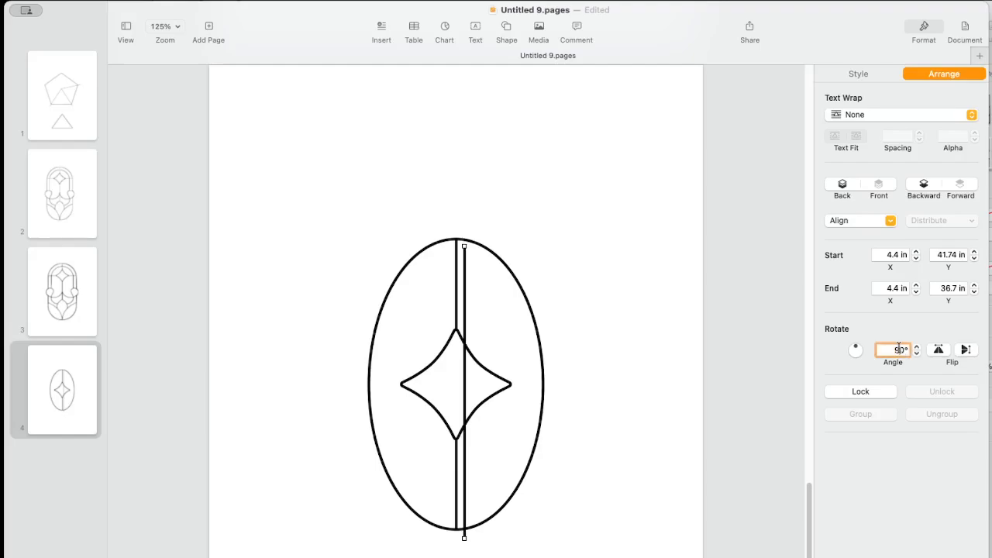
text(0)
key(Return)
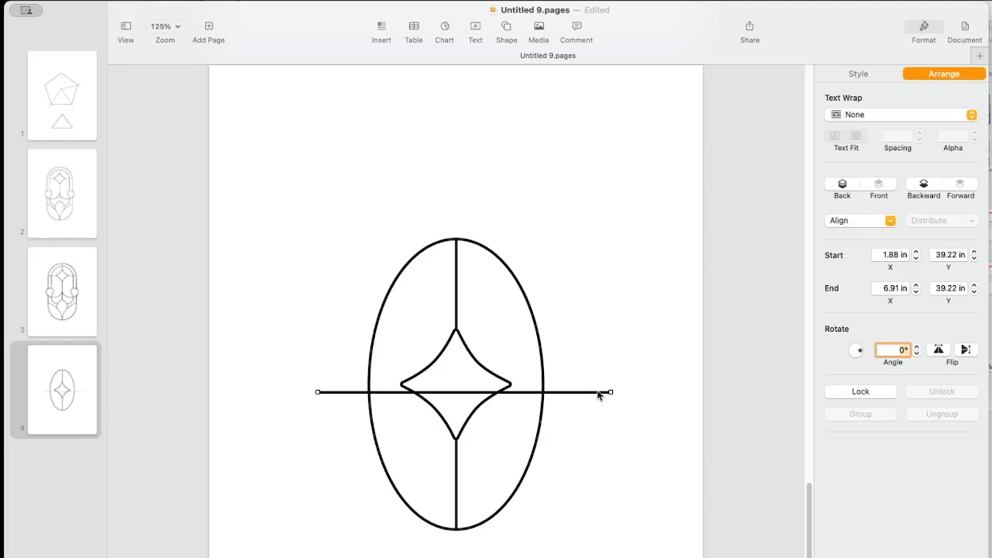
Step: Move the horizontal line up to the star's side tips and trim both ends to the ellipse, from X 2.74 in to 5.76 in
mouse_move(597, 392)
mouse_down()
mouse_move(598, 378)
mouse_move(596, 386)
mouse_up()
drag(317, 383, 368, 385)
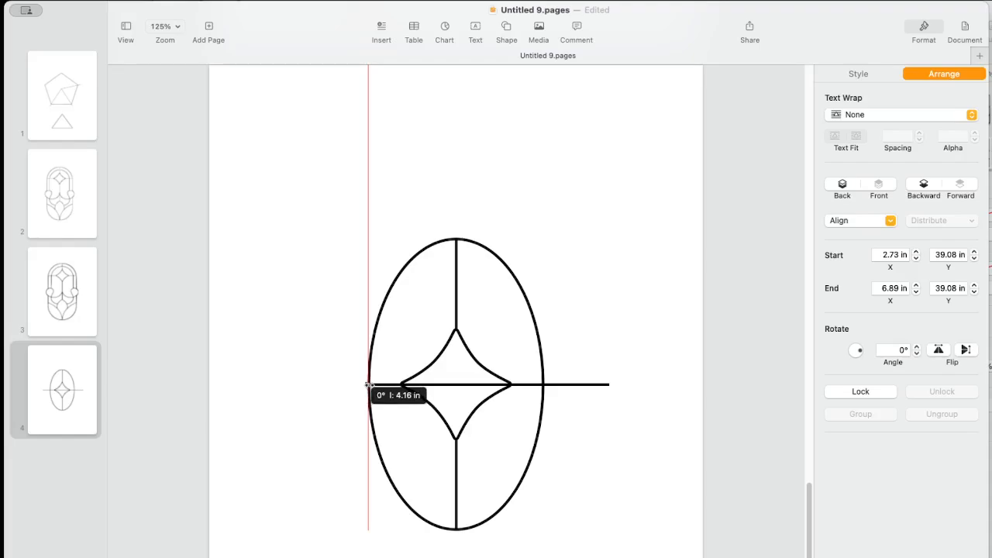
drag(368, 385, 368, 385)
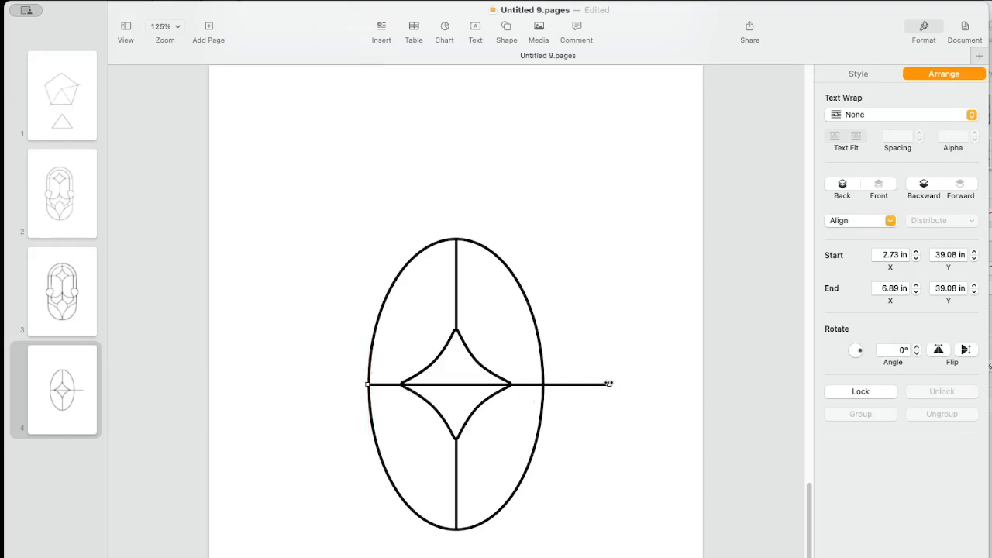
drag(609, 384, 541, 384)
key(Right)
drag(543, 384, 544, 384)
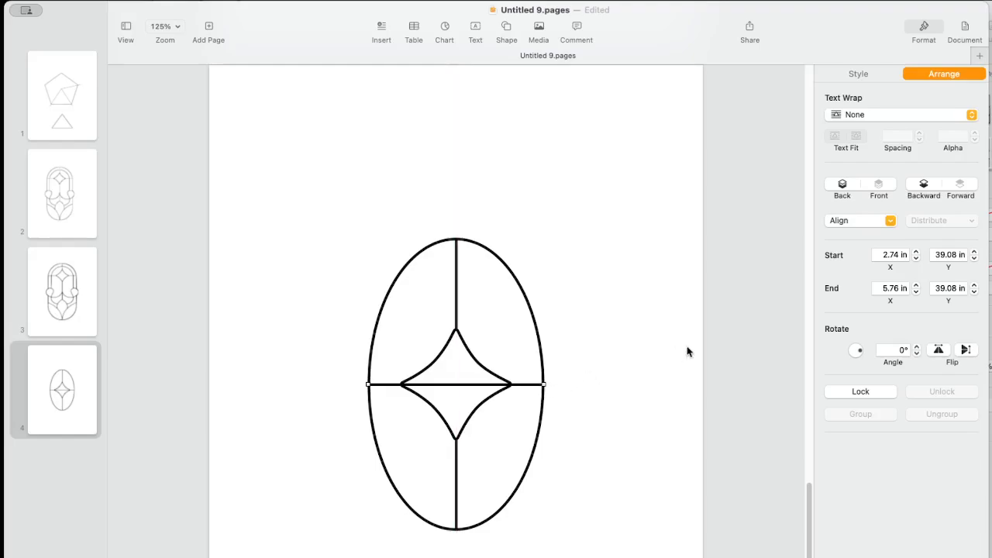
Step: Send the horizontal line to the back so the star covers its middle section
right_click(528, 390)
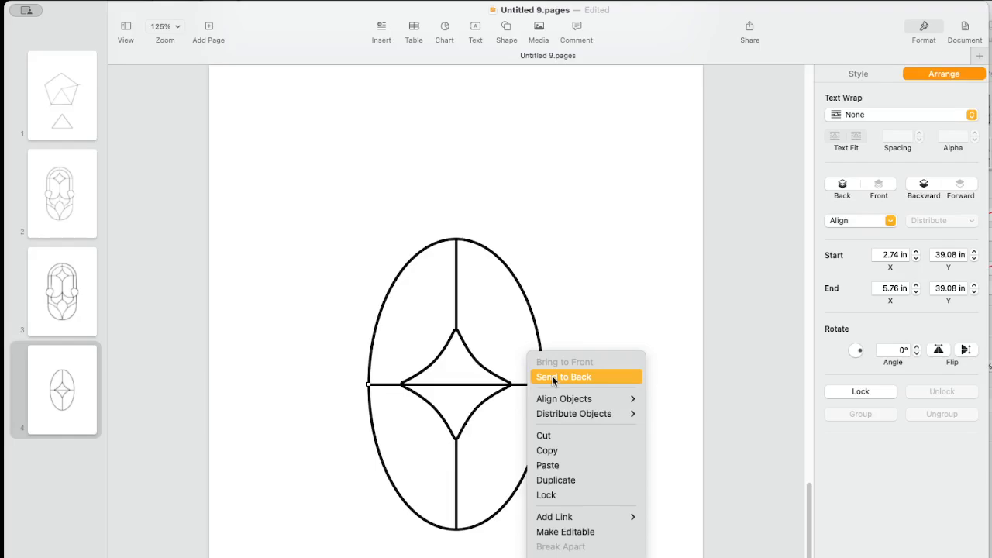
click(552, 379)
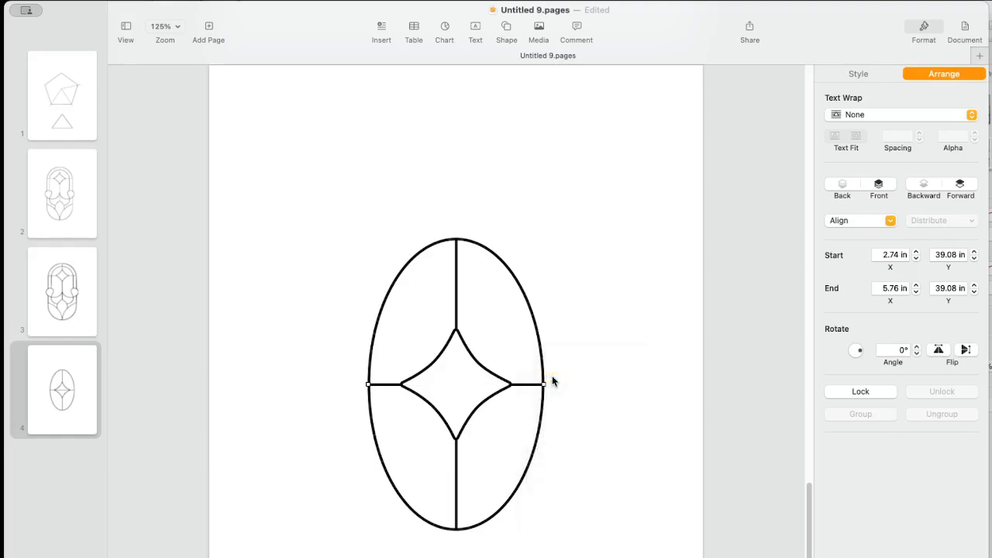
click(612, 296)
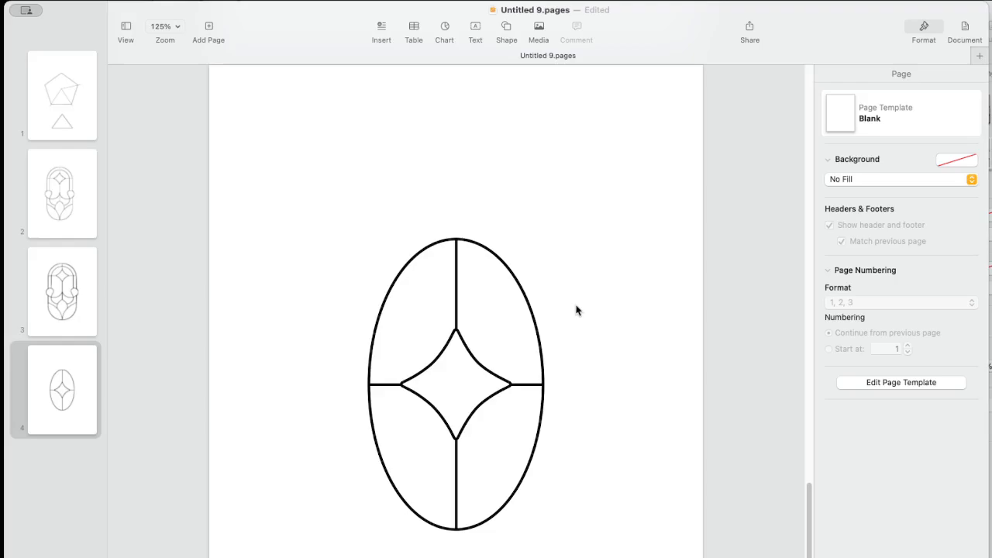
Step: Copy the vertical centre line, paste a duplicate and place it in the blank area right of the ellipse, at about X 7.02 in
click(456, 277)
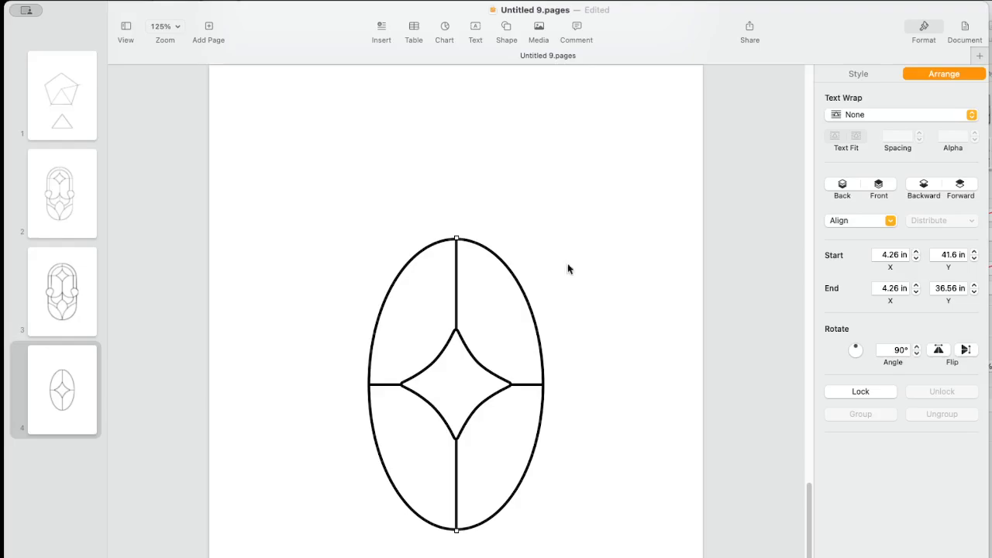
click(529, 386)
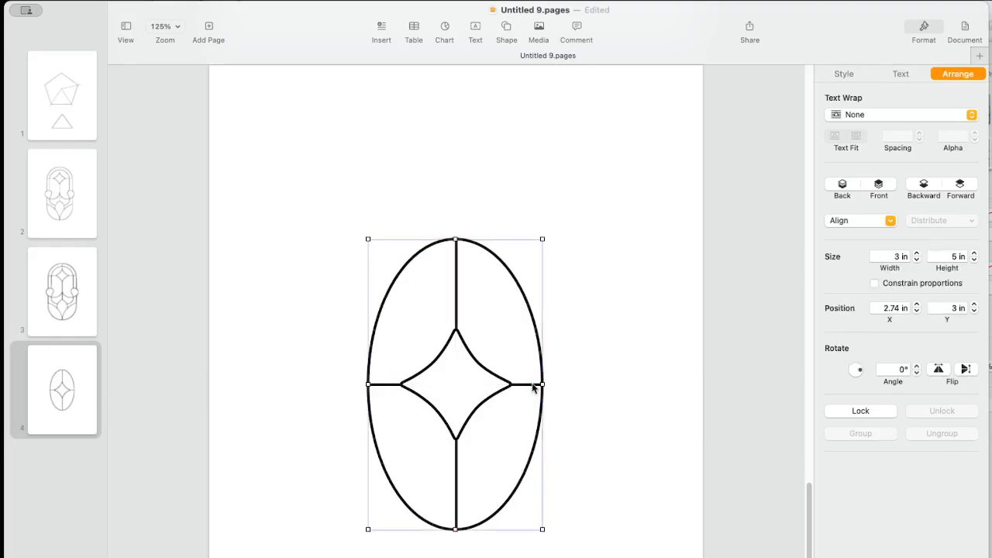
click(608, 365)
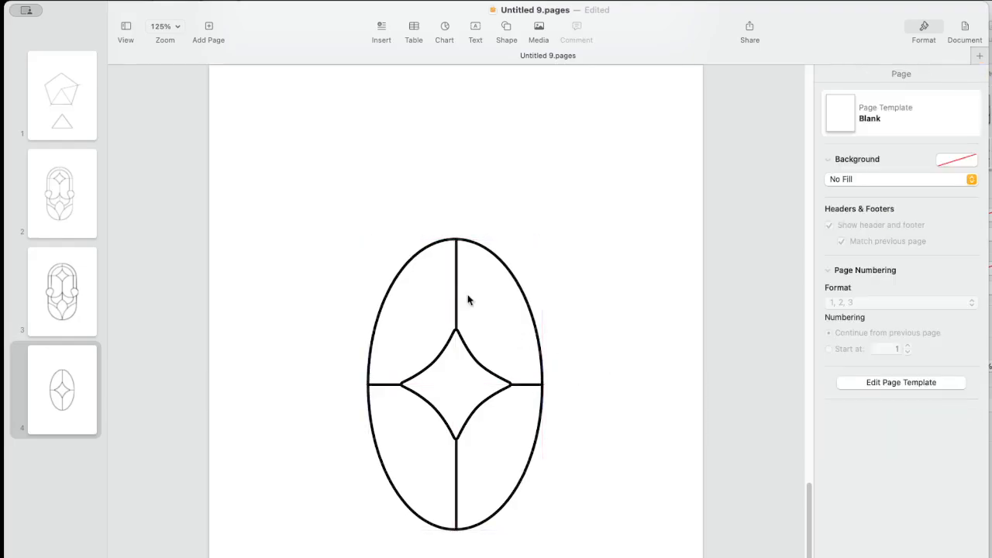
click(456, 295)
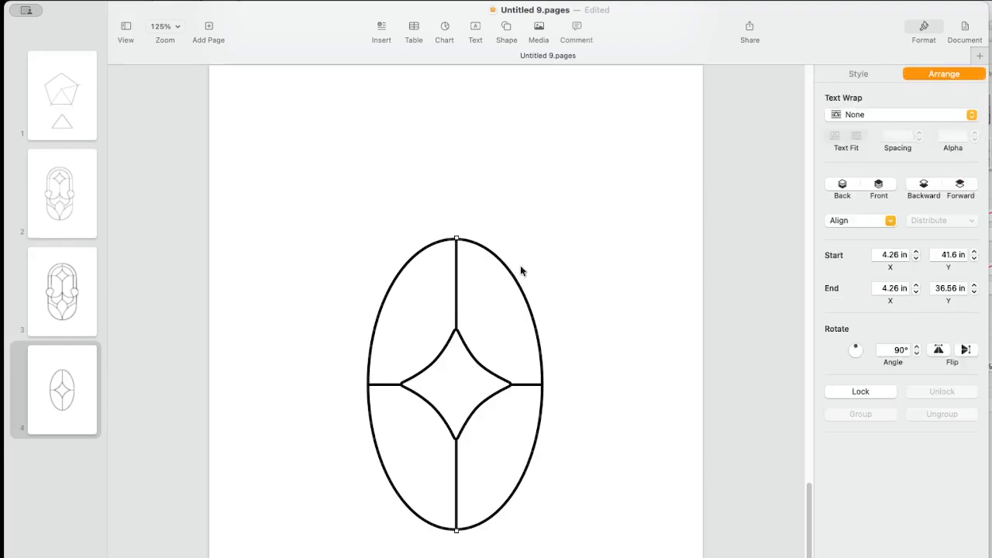
right_click(595, 262)
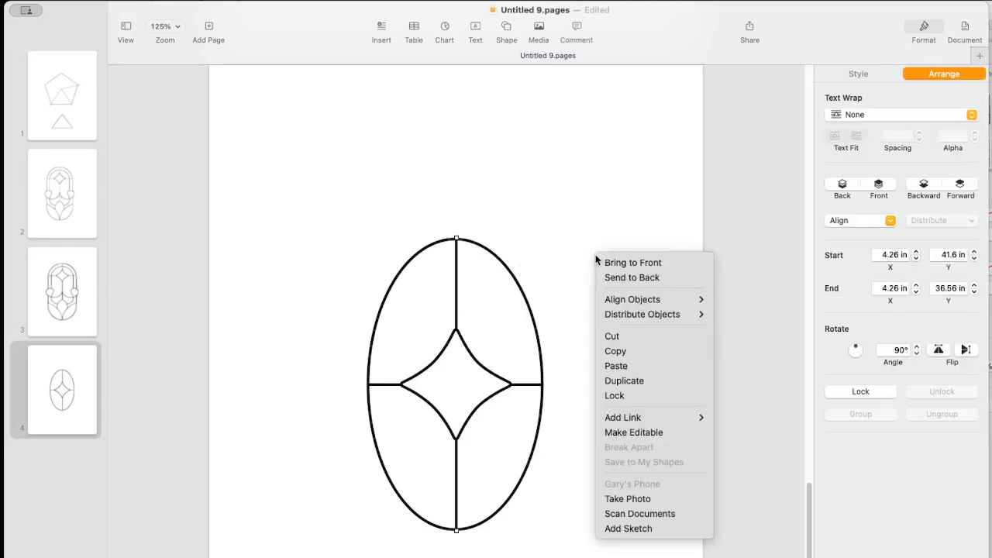
click(619, 348)
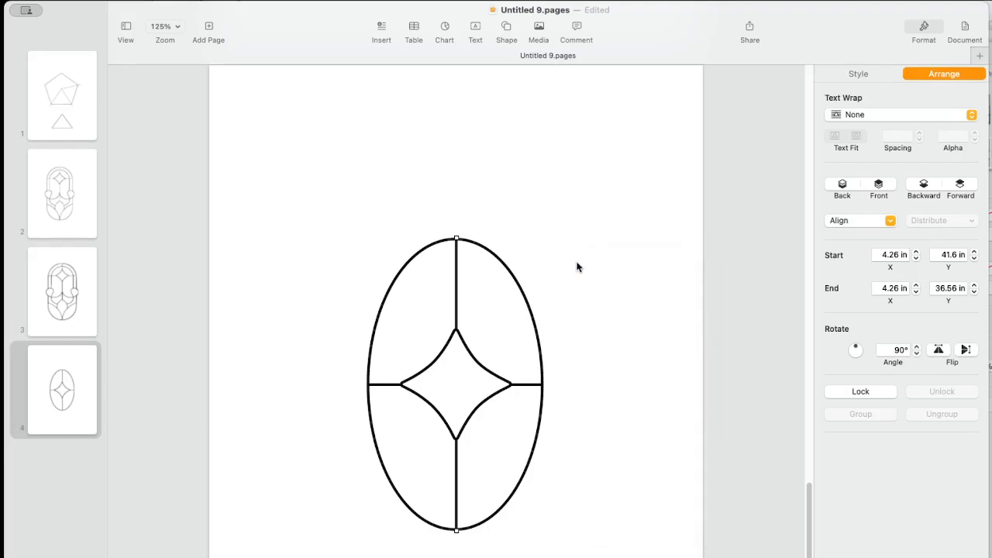
click(576, 266)
right_click(580, 267)
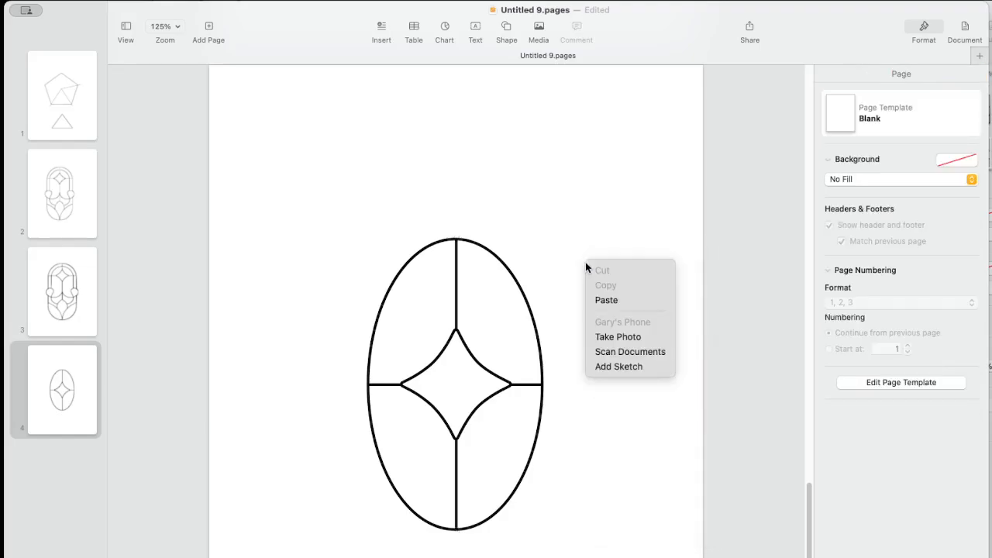
click(605, 300)
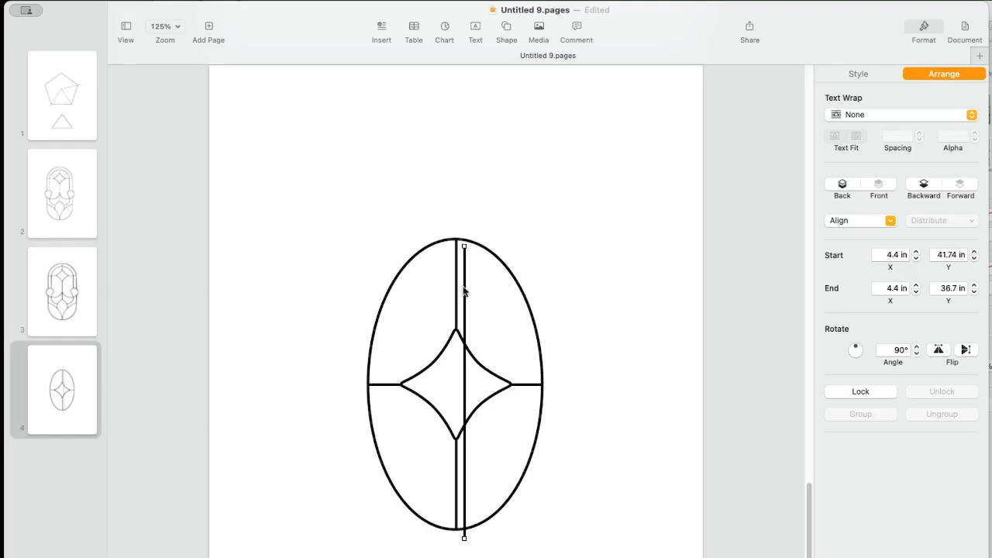
drag(465, 291, 618, 228)
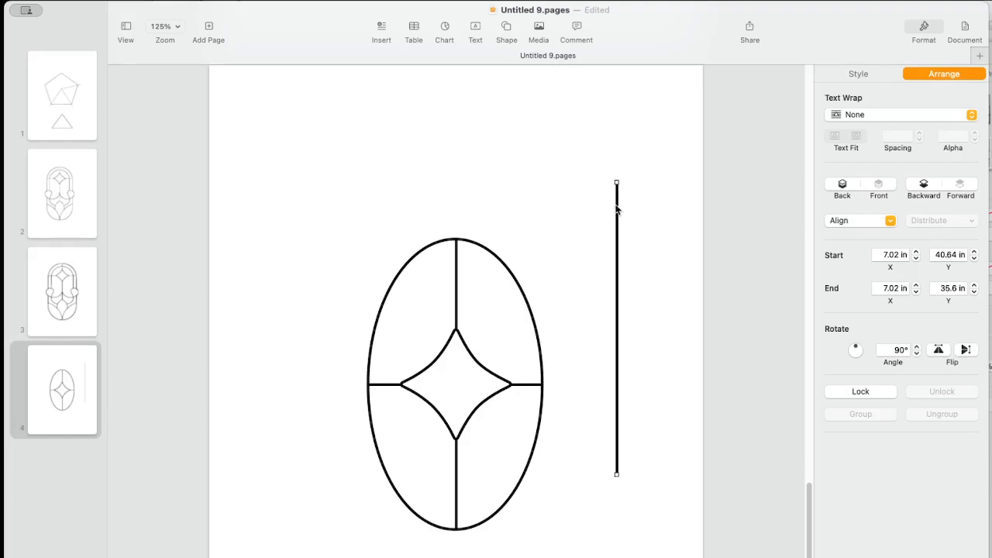
Step: Make the duplicated line editable and pull its midpoint left and its upper segment right to form an S-curve
right_click(617, 208)
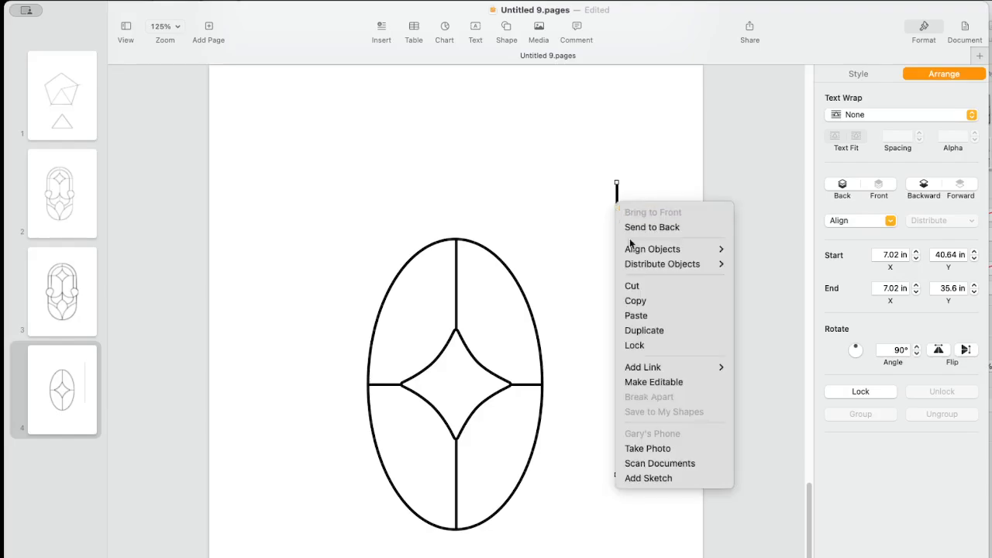
click(642, 384)
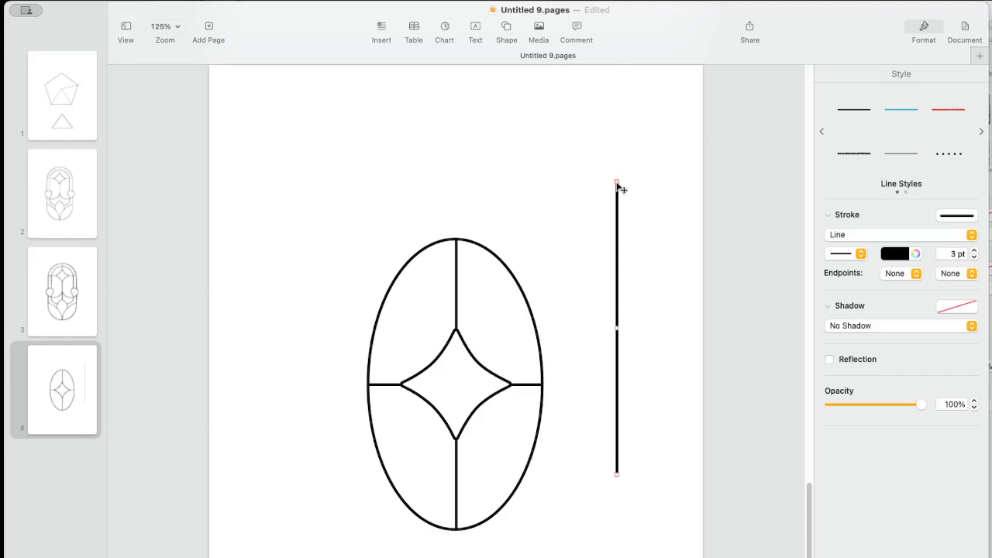
drag(616, 329, 583, 329)
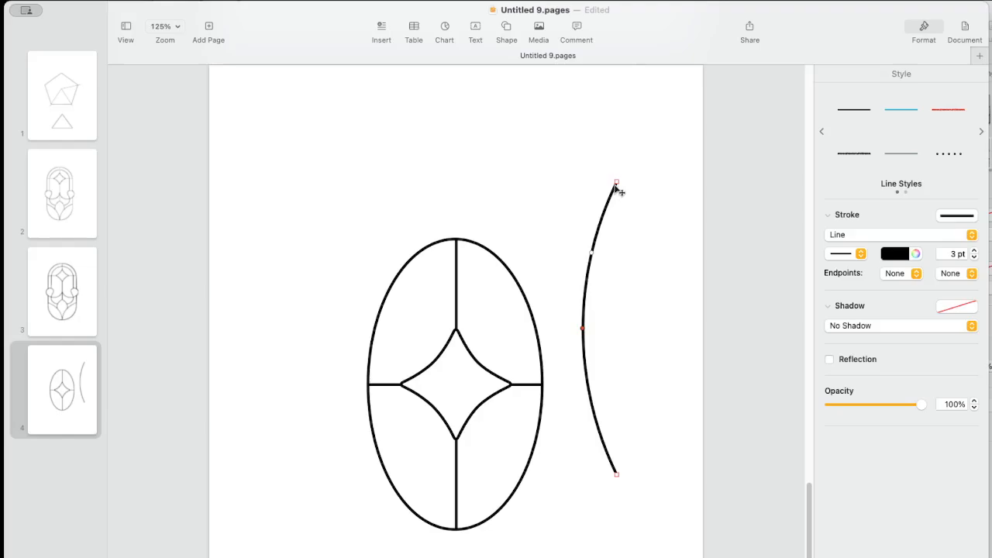
drag(592, 255, 632, 259)
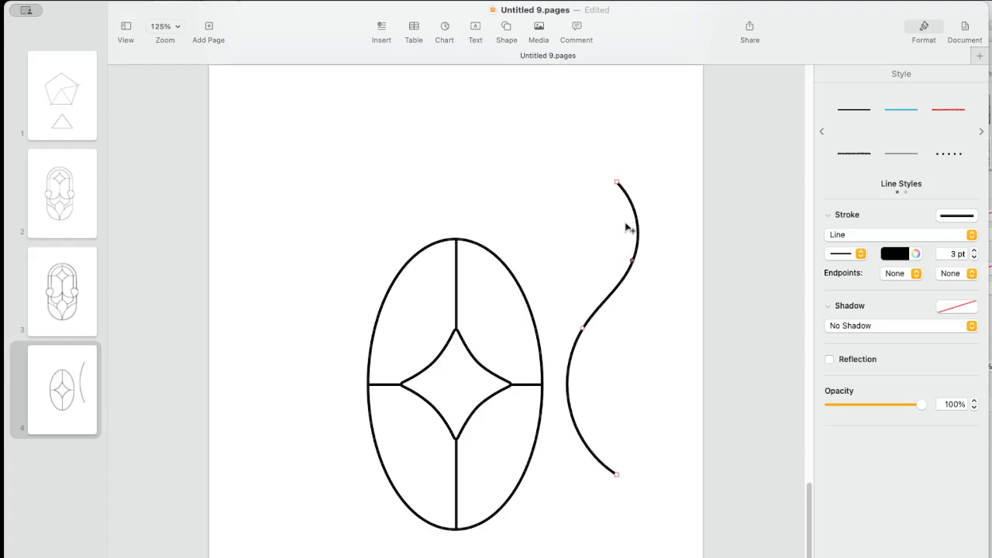
Step: Convert the curve's upper end point to a Bézier point and swing its handle to round the upper bend
right_click(618, 183)
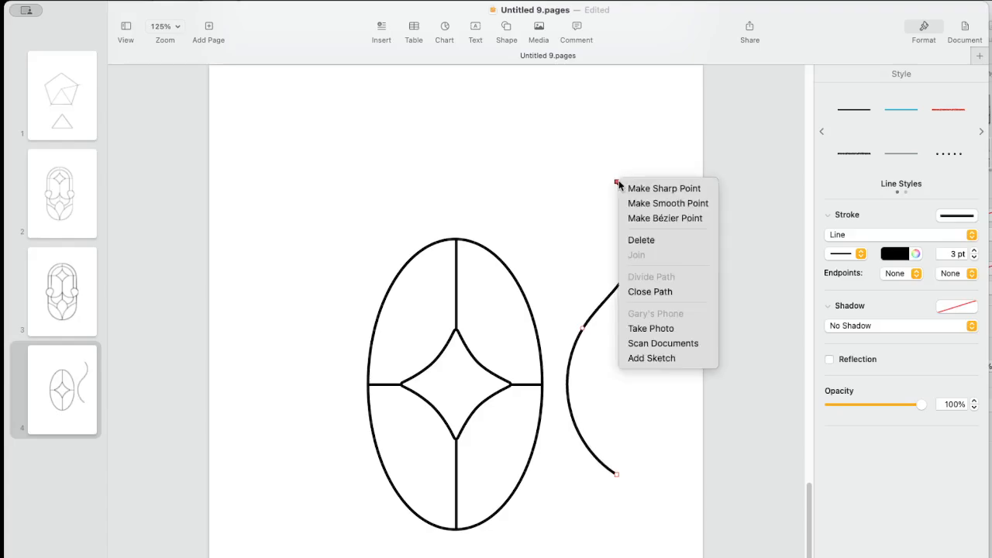
click(643, 219)
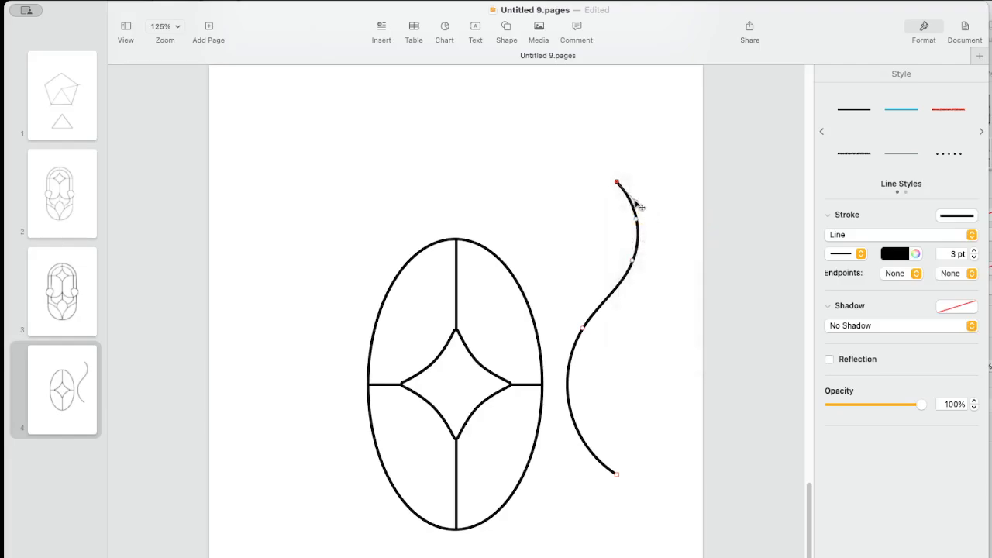
drag(637, 201, 645, 183)
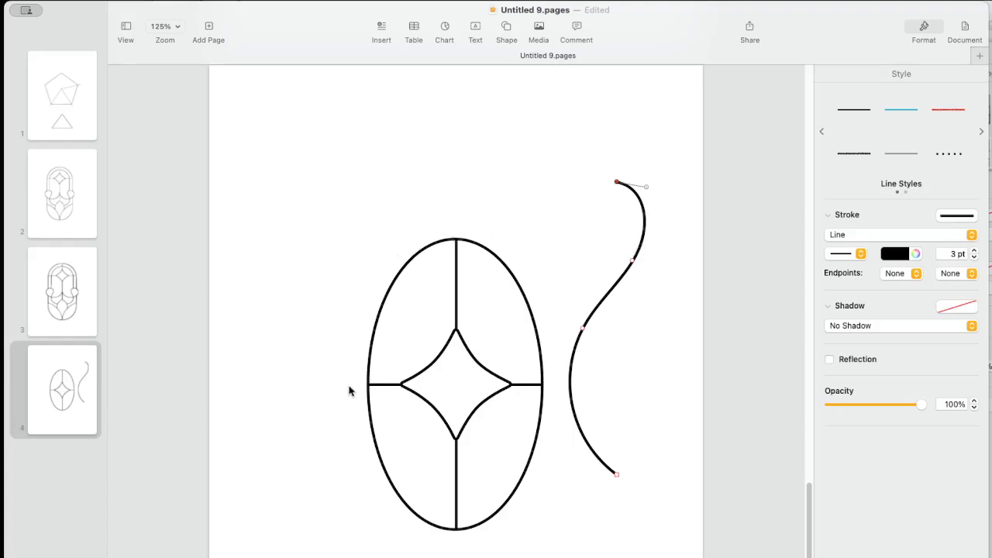
click(653, 320)
Step: Move the curve to the left of the ellipse, at about X 1.32 in and Y 1.85 in, and make its points editable again
click(622, 283)
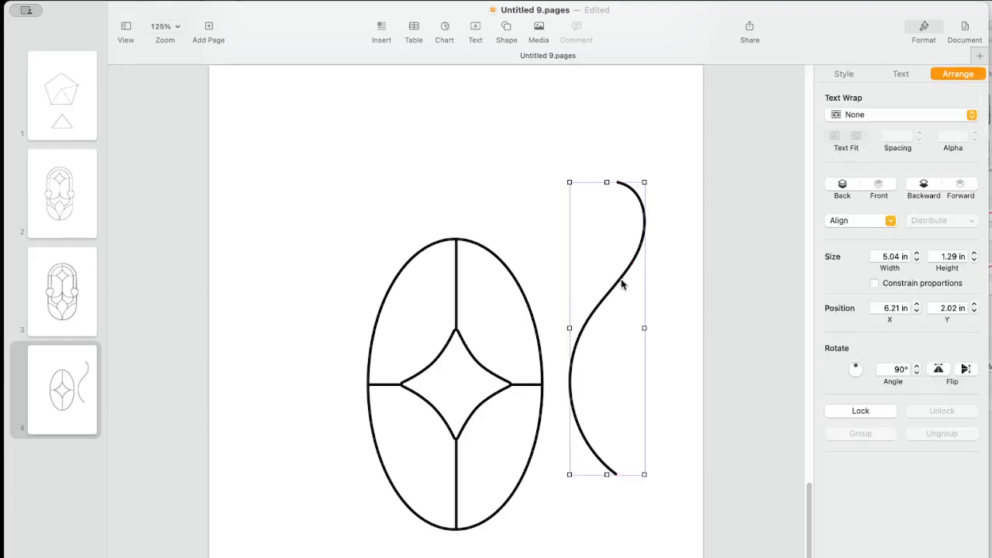
drag(612, 281, 349, 252)
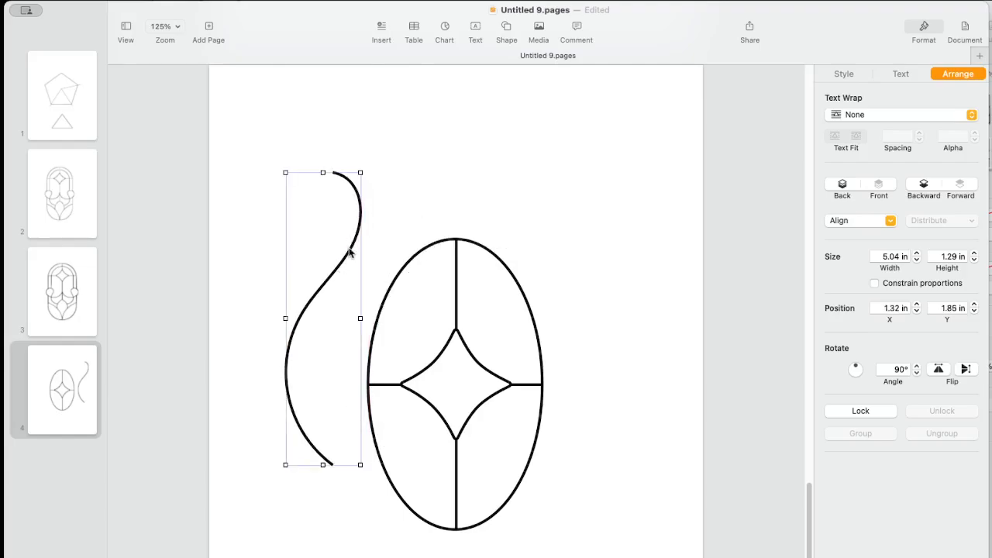
right_click(349, 251)
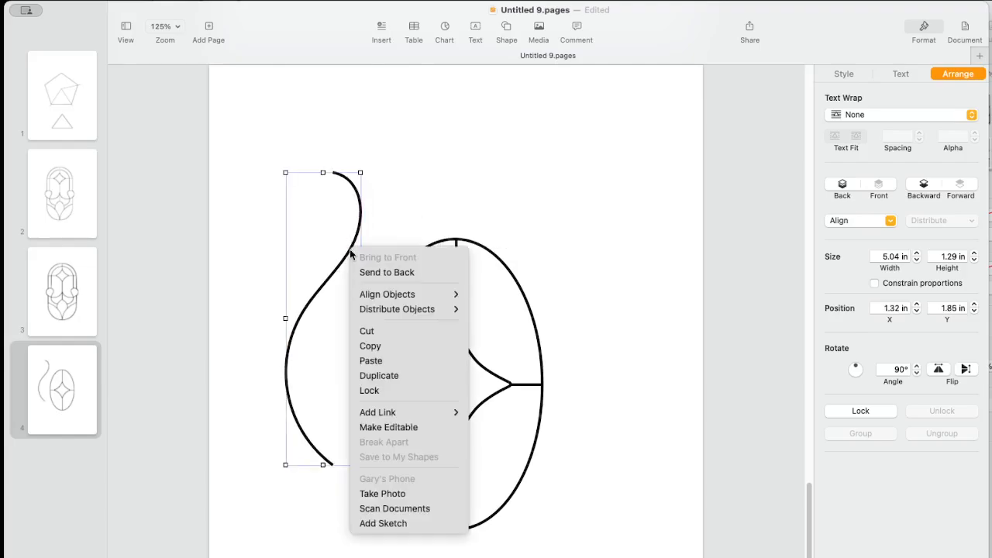
click(416, 426)
Step: Stretch the curve's upper end to the top of the ellipse and convert that end point to a sharp point
click(334, 174)
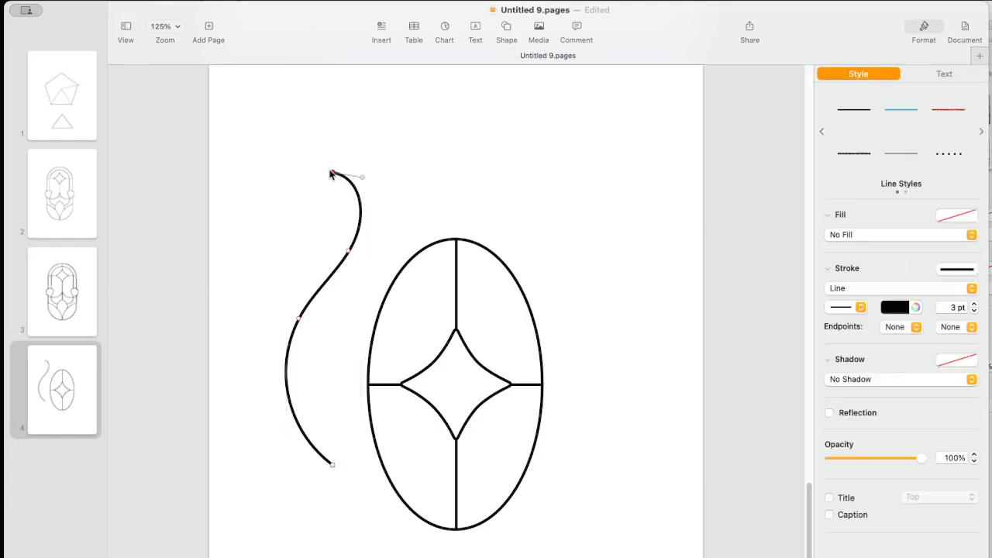
drag(334, 174, 462, 244)
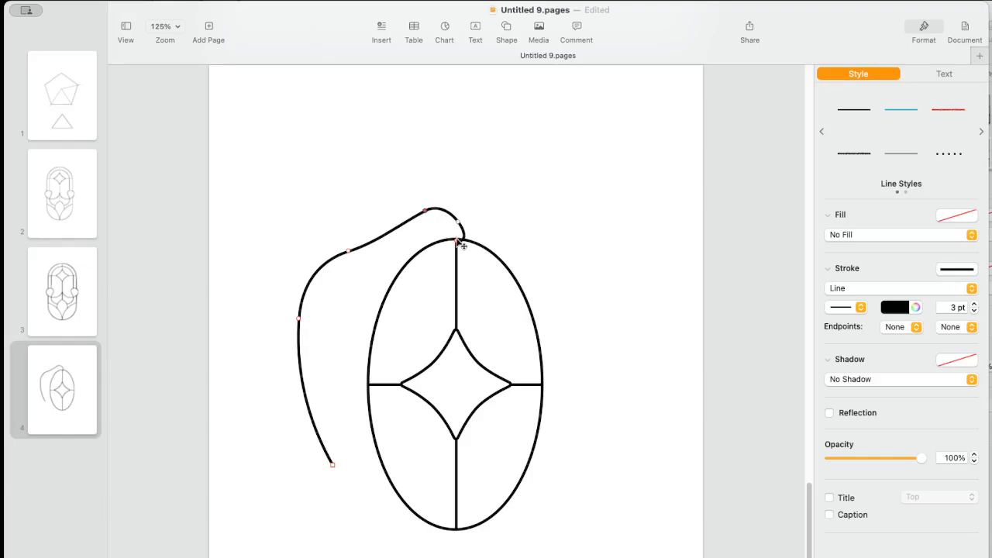
right_click(462, 242)
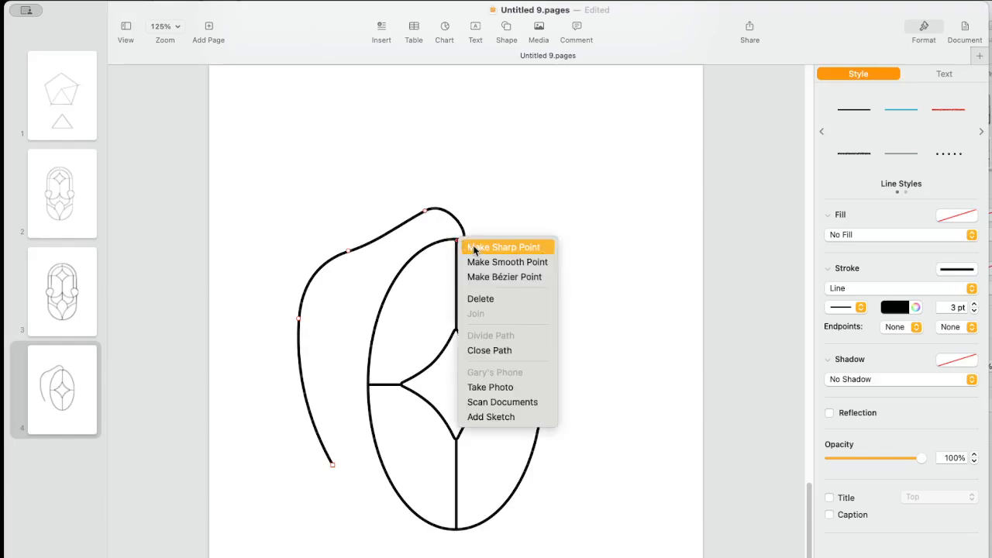
click(474, 248)
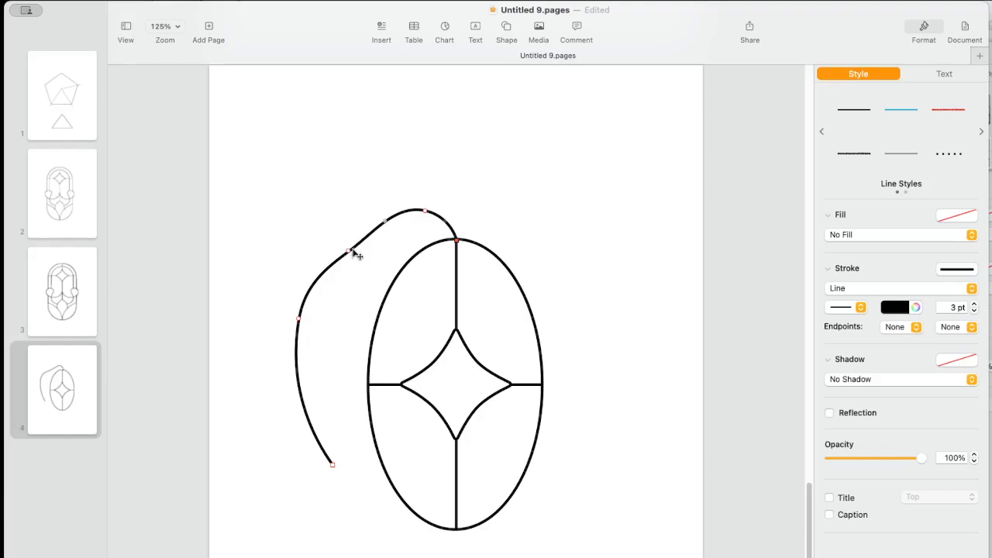
Step: Reshape the curve by moving its two middle points and raising its lower end alongside the ellipse's left edge
drag(350, 253, 332, 213)
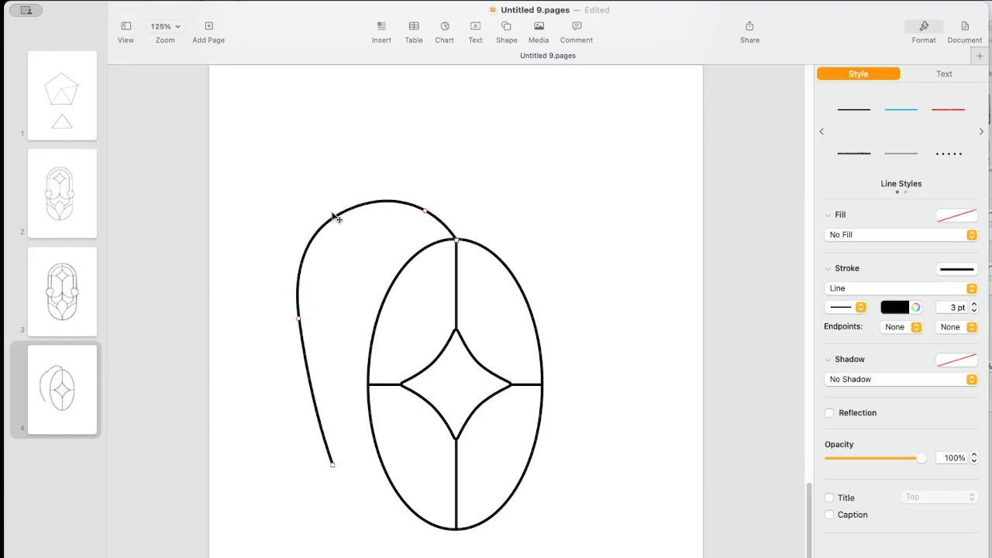
drag(300, 319, 355, 335)
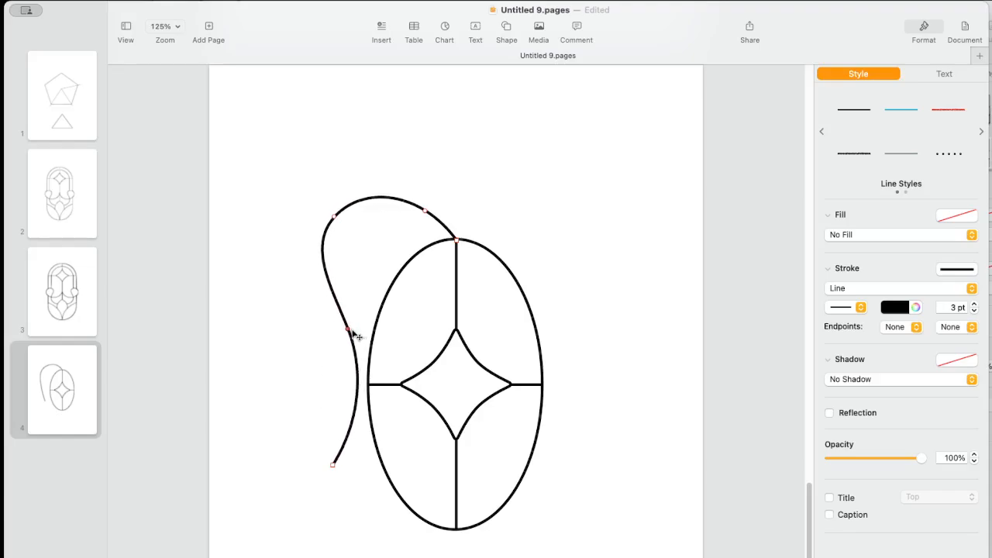
click(332, 464)
drag(334, 451, 350, 406)
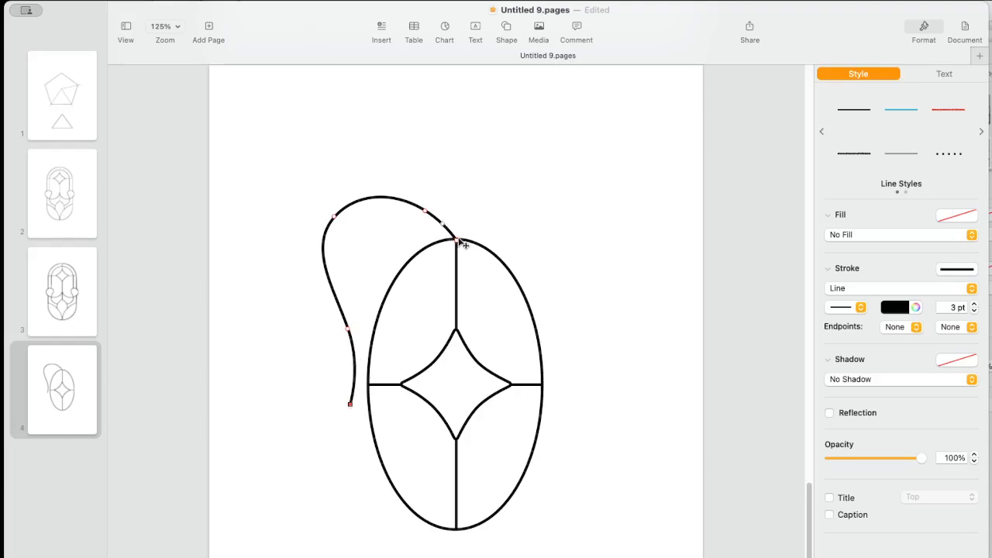
Step: Pull the curve's upper end off the ellipse's top and swing its lower end up and left to form a tighter S-shape
drag(462, 245, 434, 234)
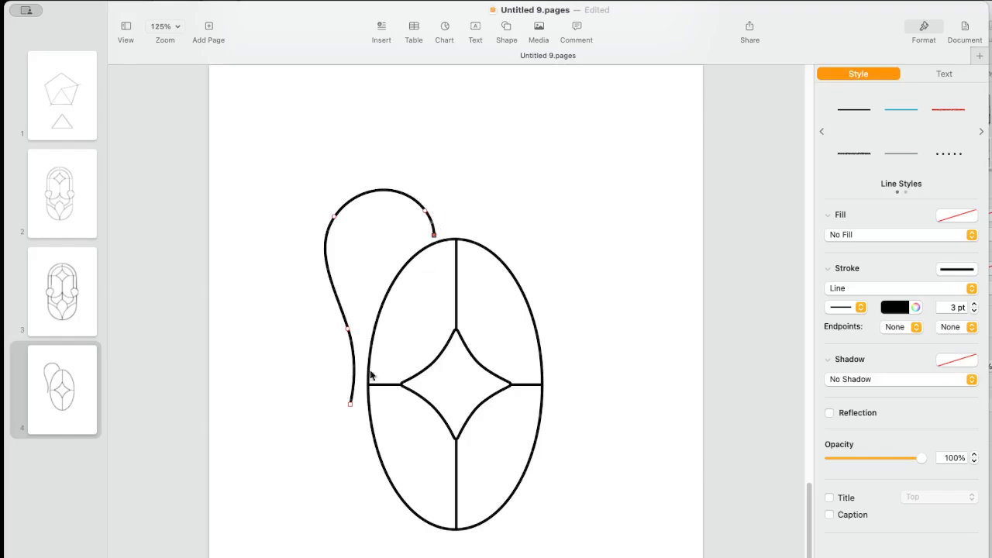
click(351, 405)
drag(351, 406, 298, 303)
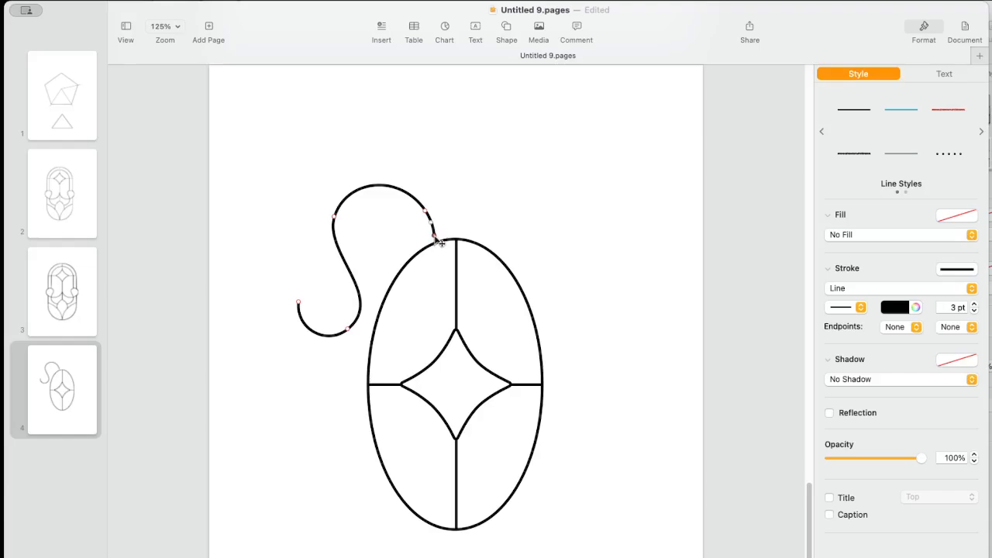
drag(436, 238, 428, 230)
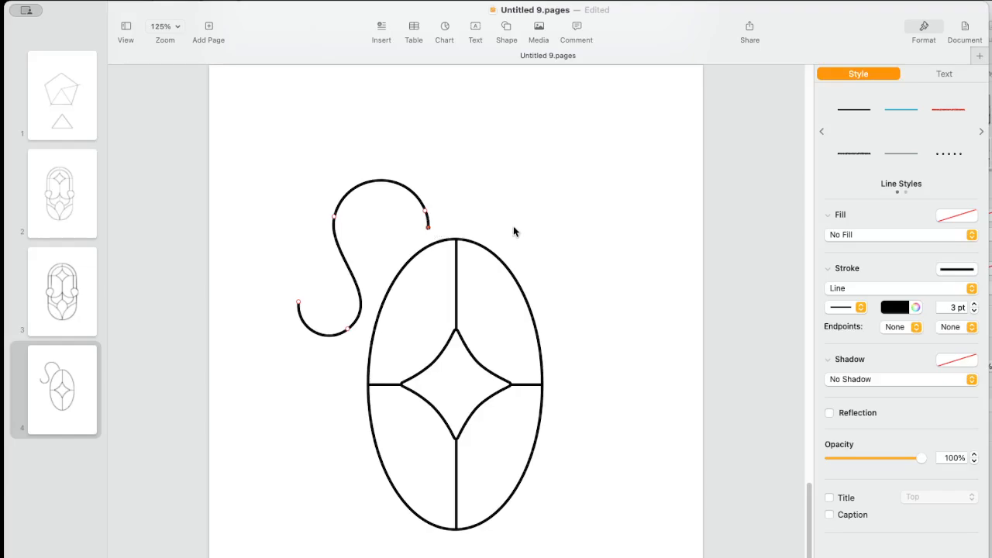
Step: Nudge the curve's upper end point and stretch the whole curve downward to a width of about 3.18 in
drag(428, 227, 431, 233)
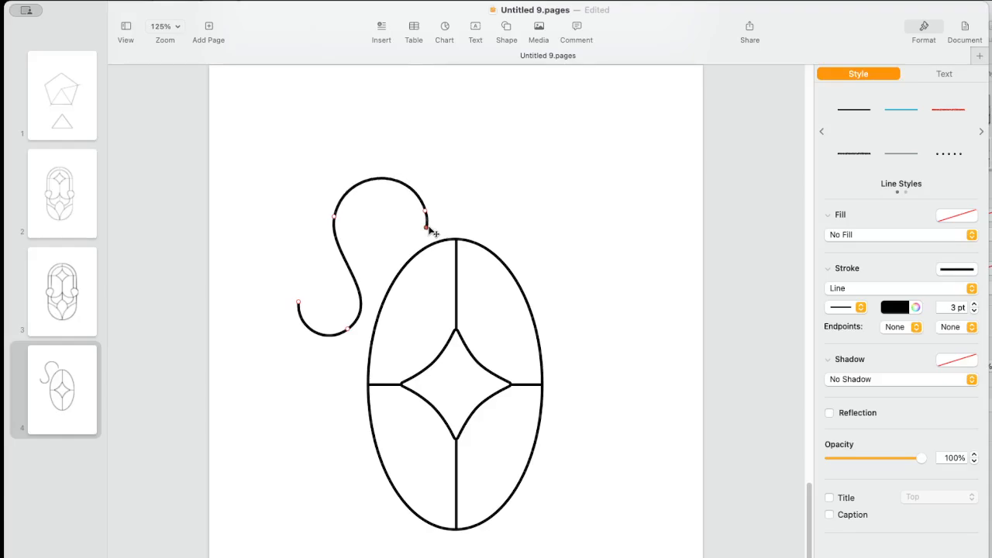
click(562, 198)
click(387, 181)
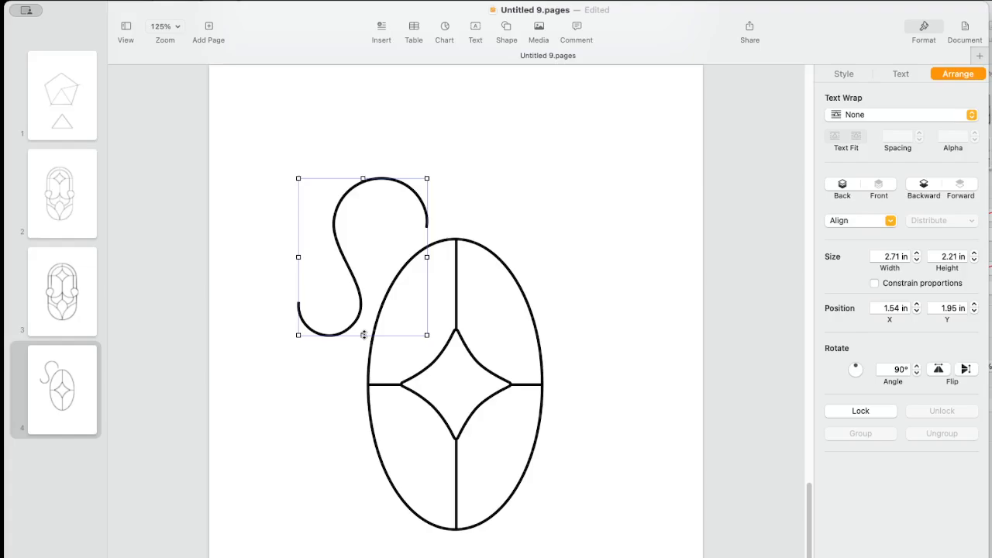
drag(364, 335, 364, 363)
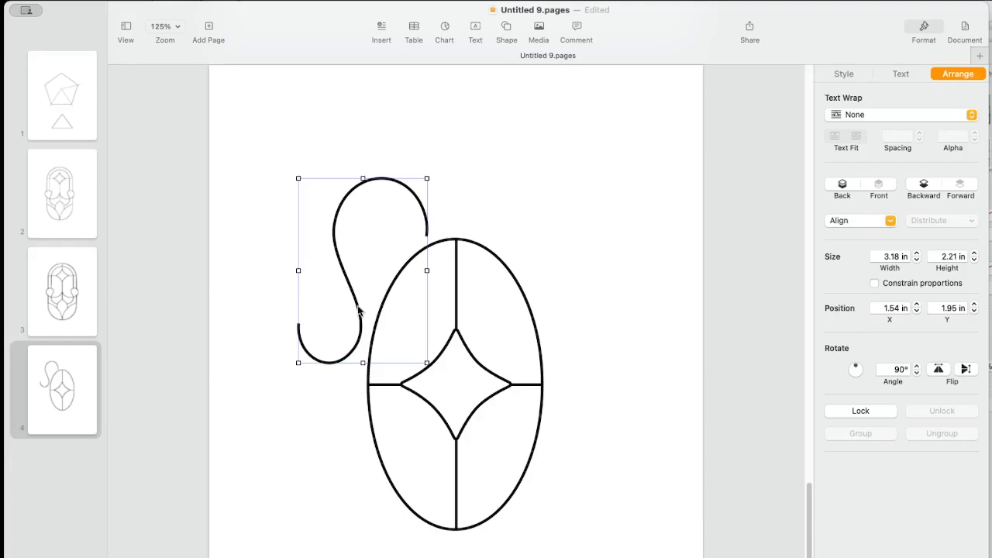
Step: Set the curve's rotation angle to 93°
click(916, 367)
click(917, 367)
click(917, 366)
click(917, 367)
click(916, 367)
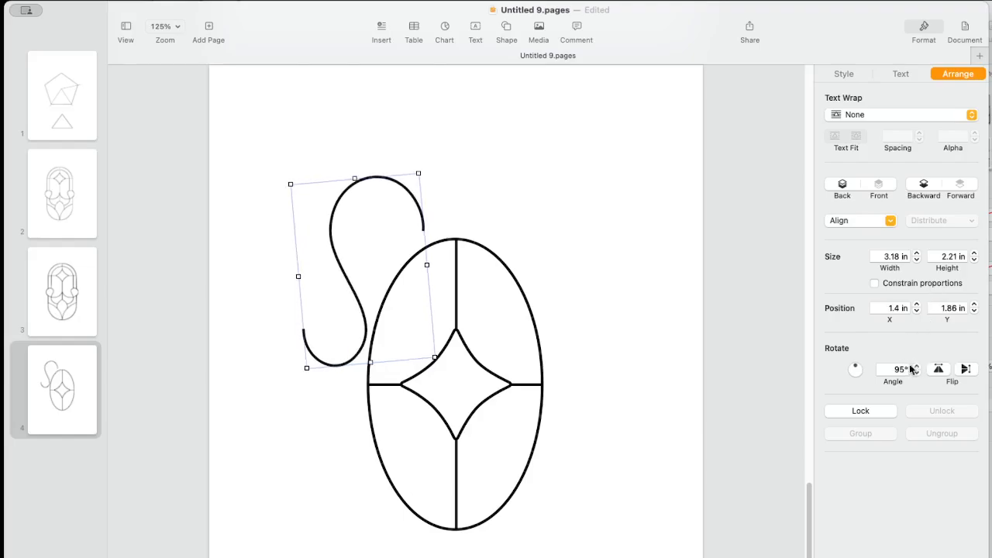
click(916, 373)
click(916, 374)
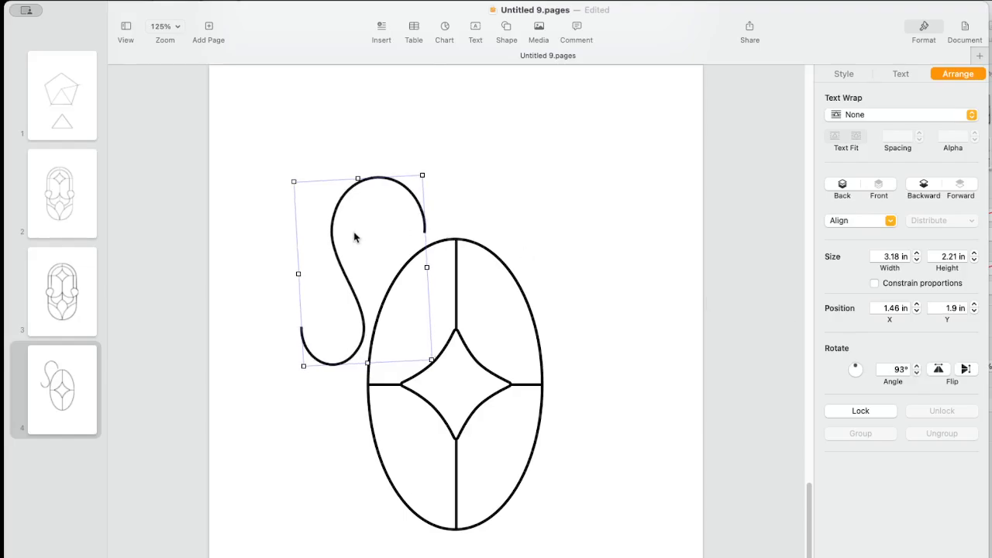
Step: Move the curve's upper end onto the top of the ellipse and resize the curve to about 2.85 in by 2.45 in
drag(332, 230, 366, 239)
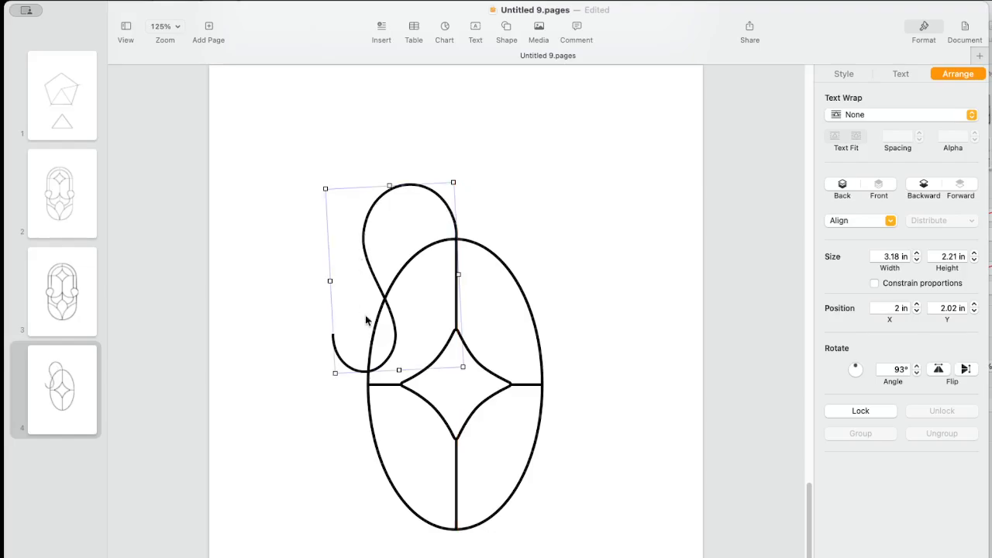
drag(333, 371, 291, 369)
drag(282, 191, 313, 202)
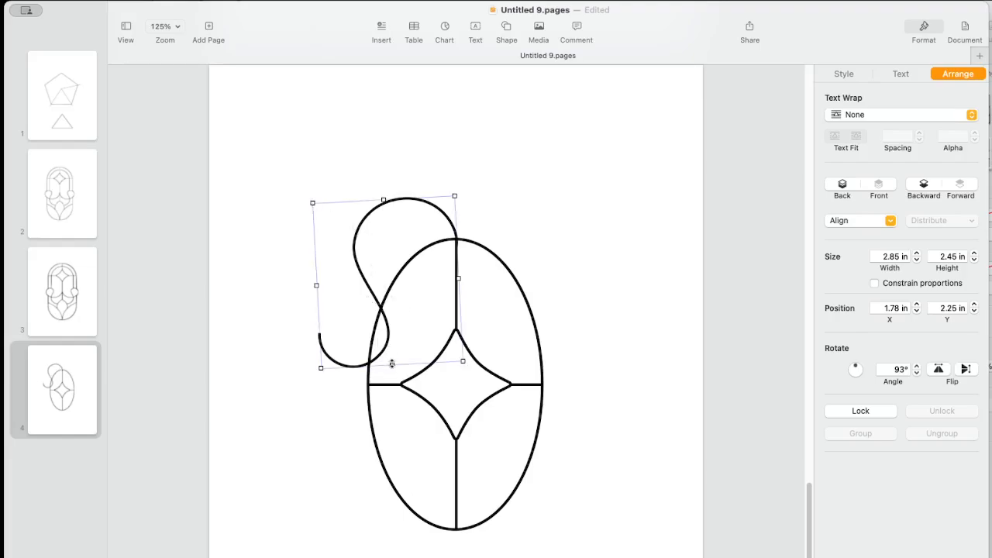
Step: Resize the curve to about 3.61 in by 2.42 in and move it up to about X 1.78 in, Y 1.89 in
drag(392, 364, 393, 407)
drag(394, 407, 394, 407)
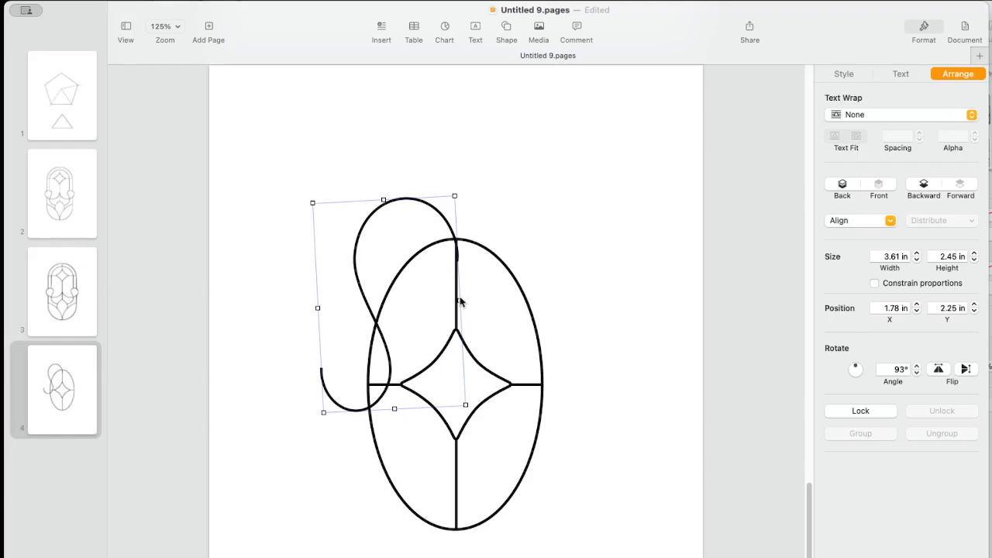
mouse_move(458, 299)
mouse_down()
mouse_move(422, 298)
mouse_move(463, 292)
mouse_move(456, 296)
mouse_up()
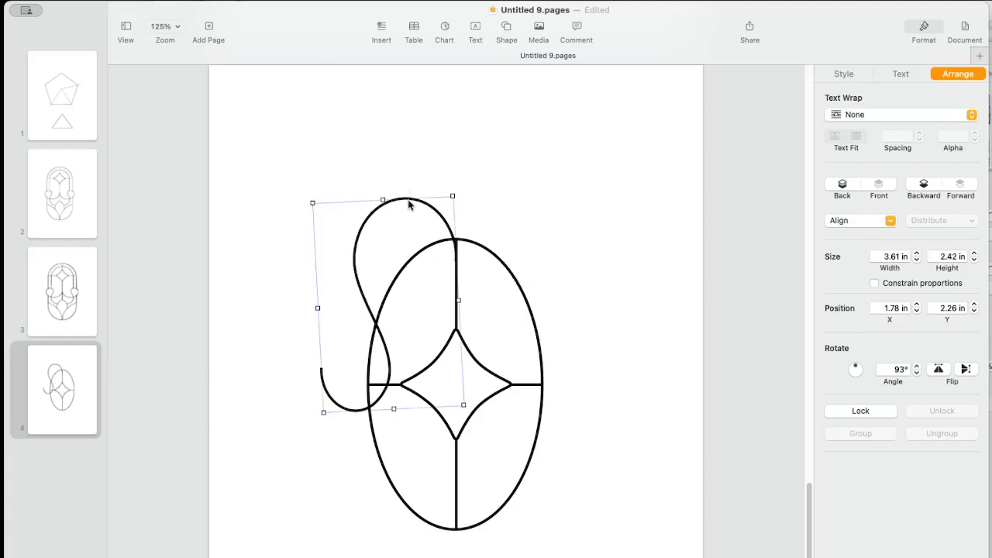
drag(401, 194, 409, 182)
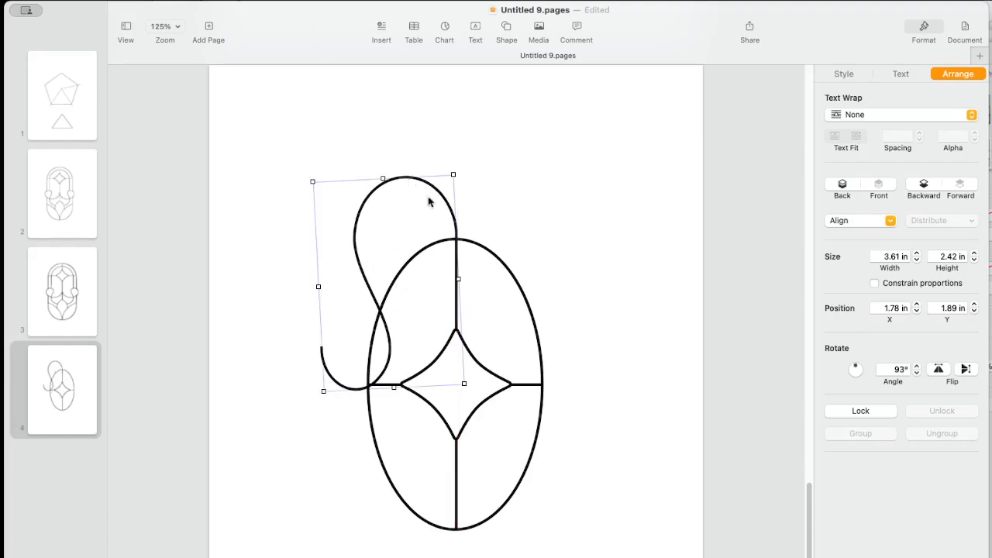
Step: Make the curve's points editable and reshape its lower part into a hook curling outside the ellipse's left edge
click(582, 215)
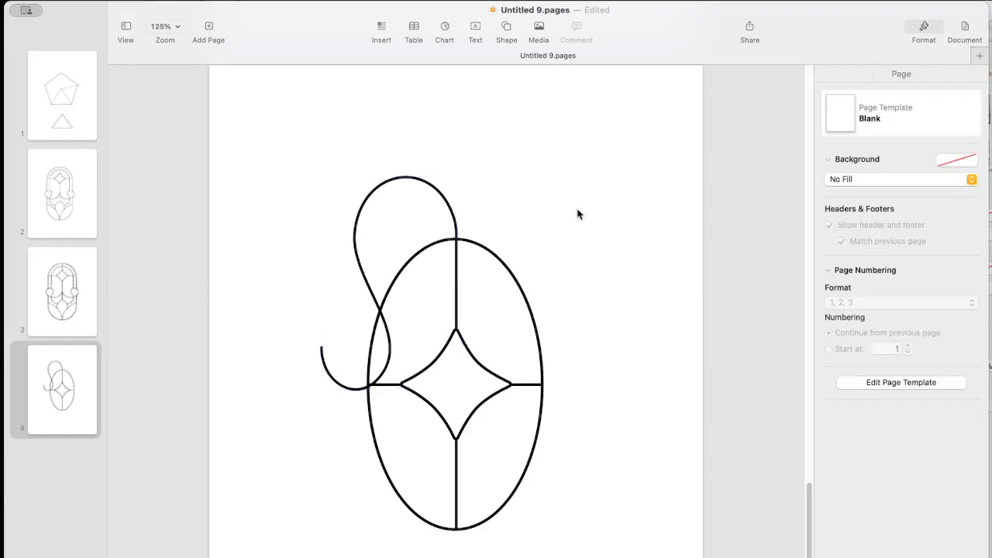
click(438, 196)
double_click(438, 196)
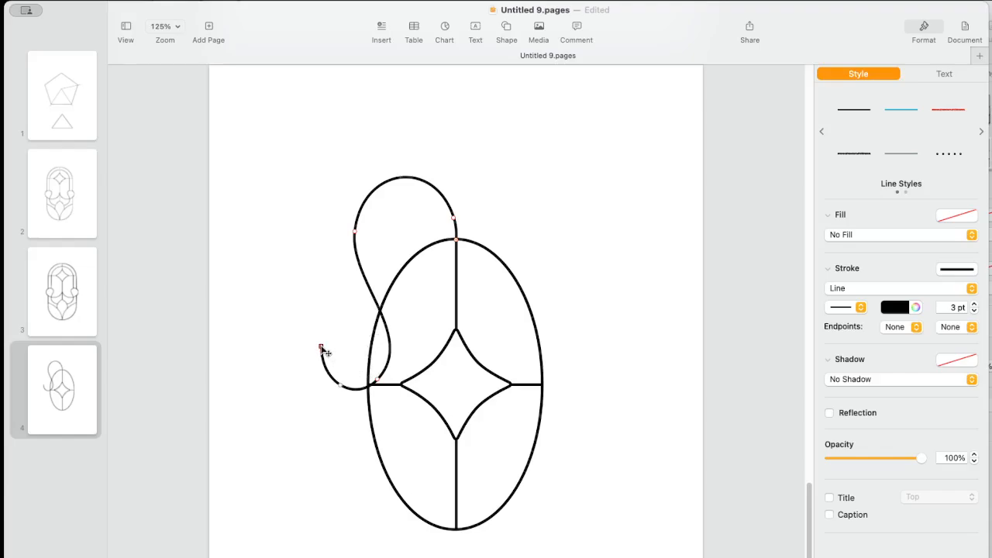
drag(321, 347, 310, 334)
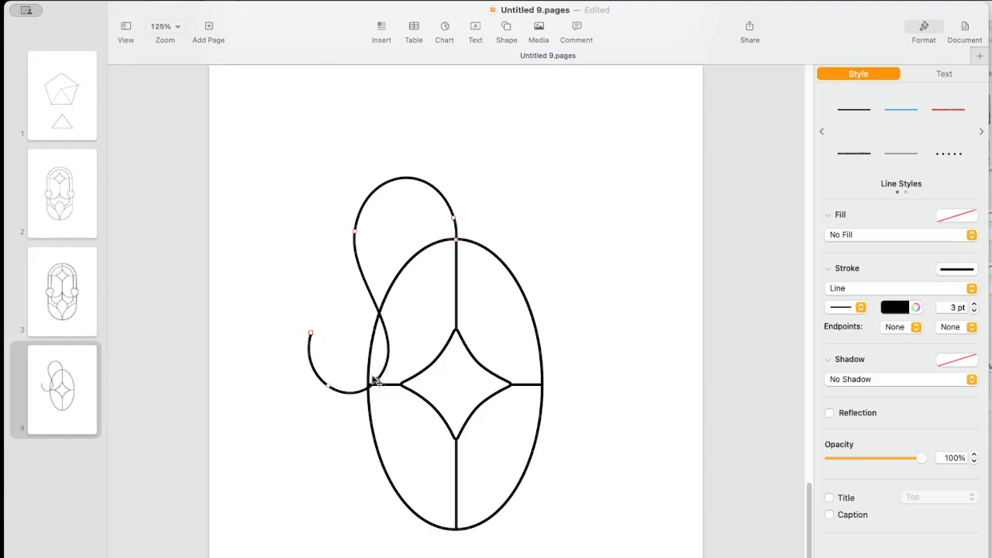
drag(375, 380, 331, 391)
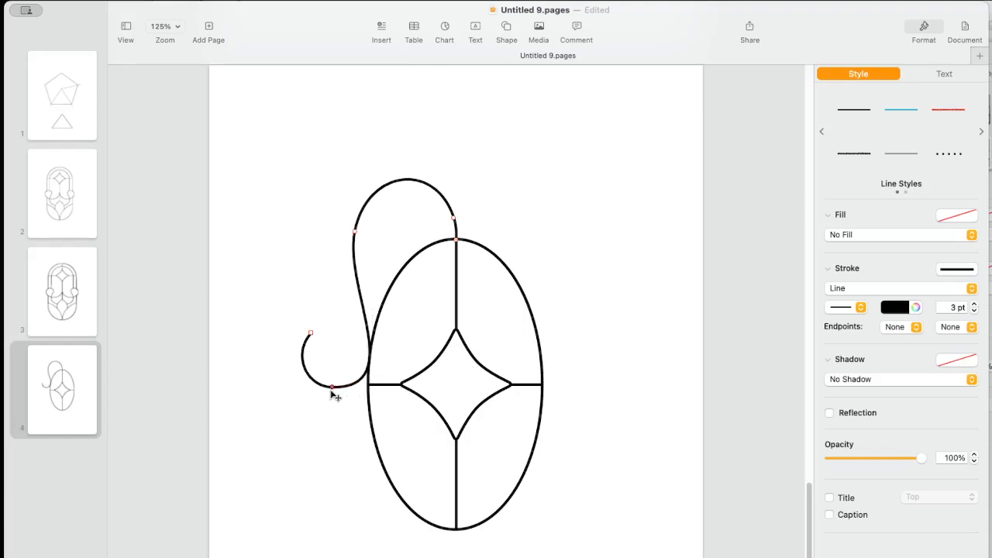
drag(311, 333, 365, 332)
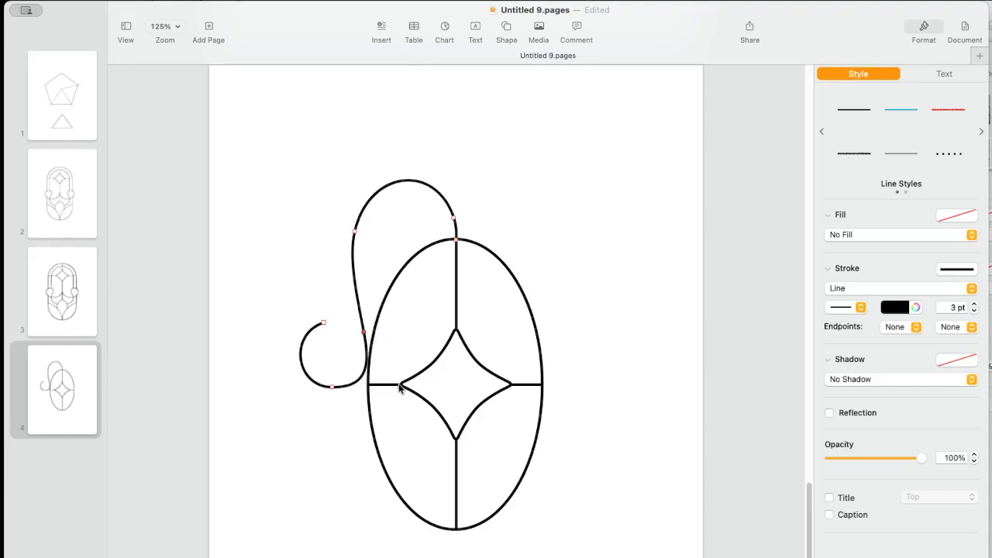
Step: Pull an extra point out of the right side of the curve's lower hook and delete that point
drag(365, 377, 351, 356)
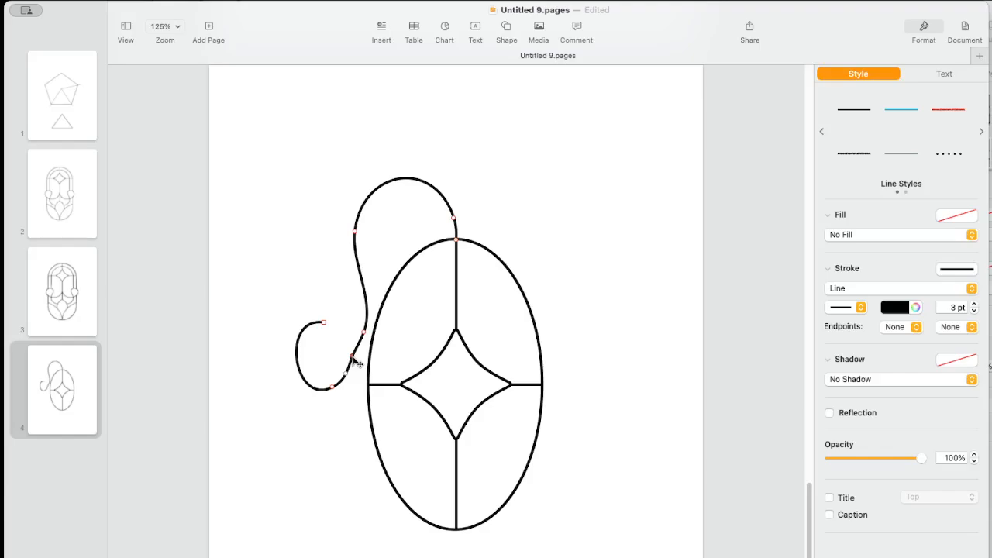
right_click(353, 359)
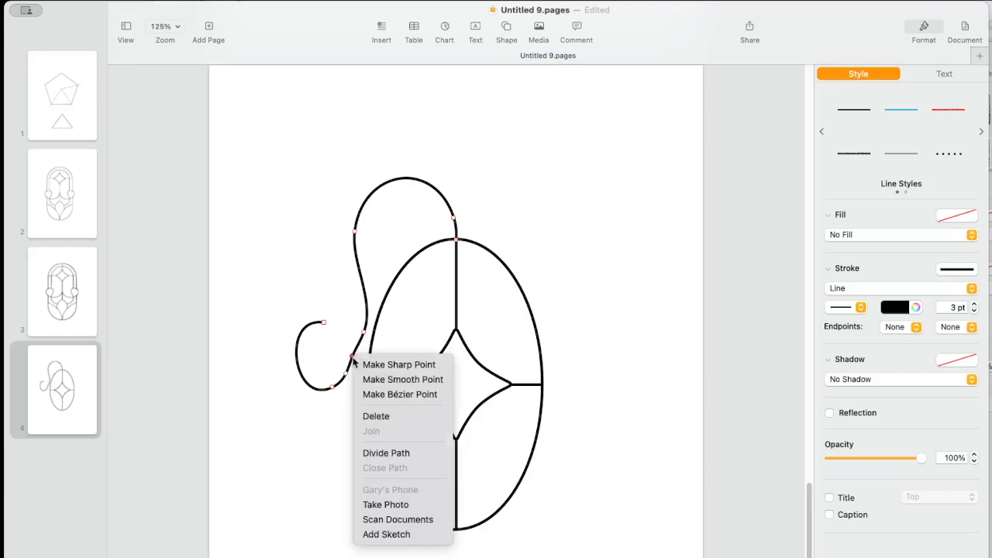
click(375, 416)
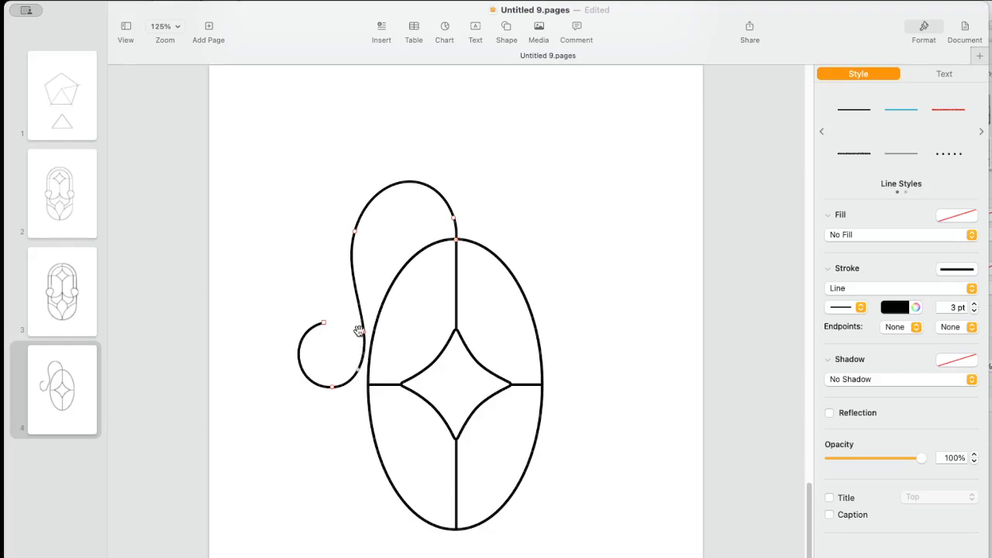
Step: Pull the top of the curve's upper arch down with an extra point, and delete extra points on the arch and hook
click(403, 181)
click(356, 232)
drag(404, 183, 413, 199)
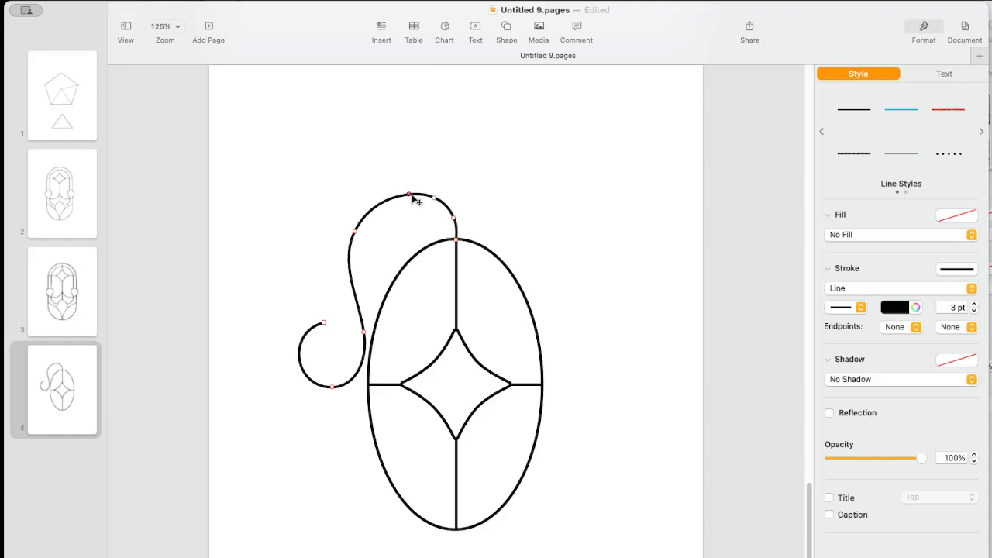
right_click(410, 193)
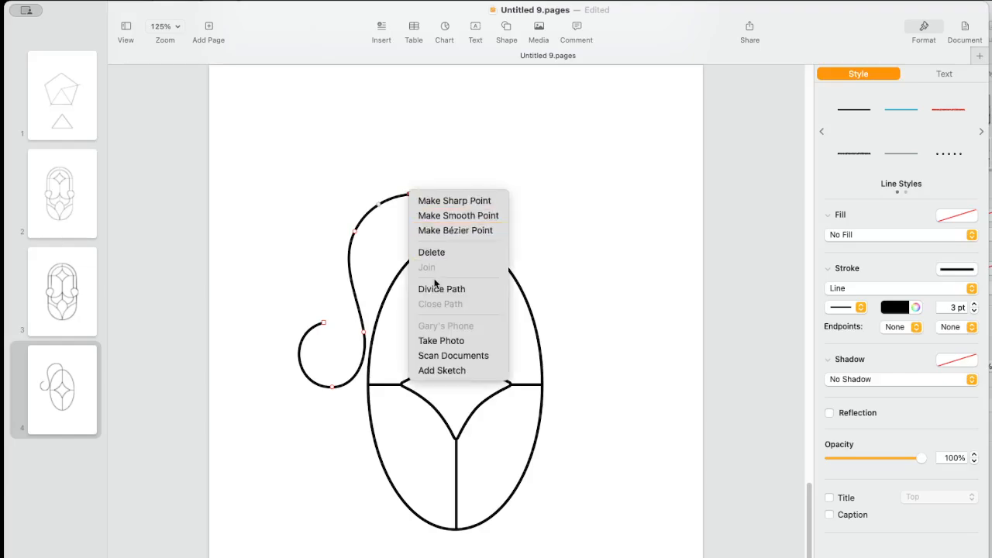
click(436, 252)
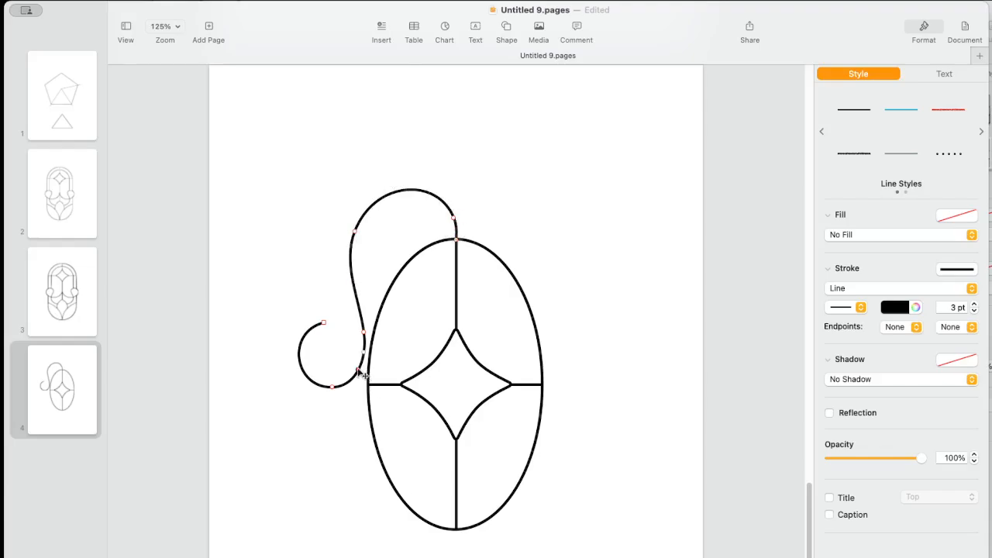
right_click(361, 371)
click(393, 427)
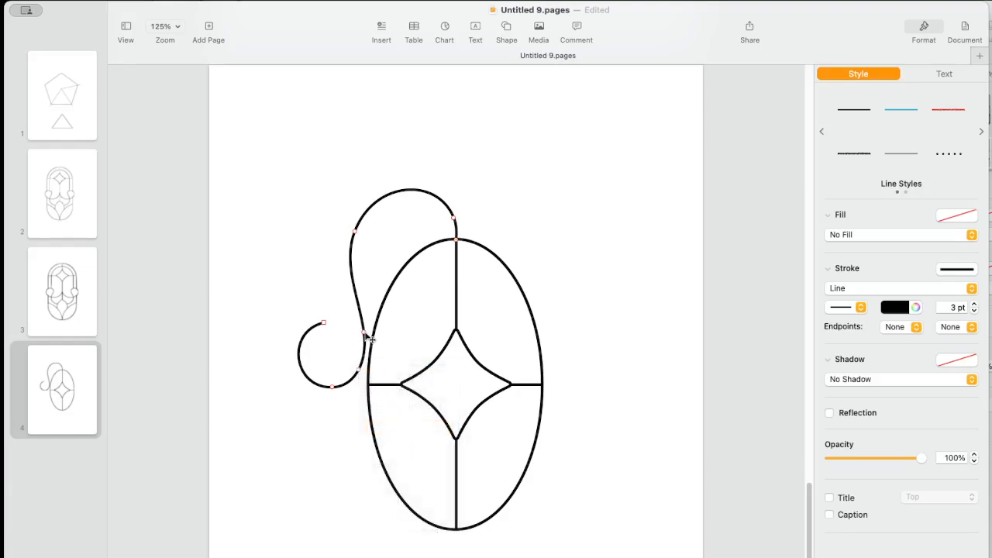
Step: Move the curve's middle point against the ellipse's left edge and shift the arch's right point slightly inward
drag(371, 338, 375, 339)
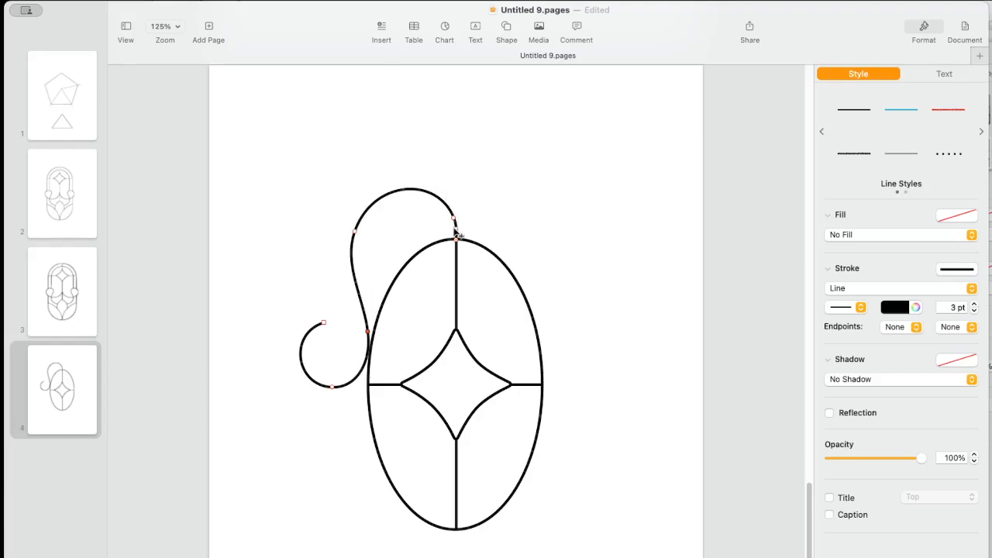
drag(454, 221, 449, 216)
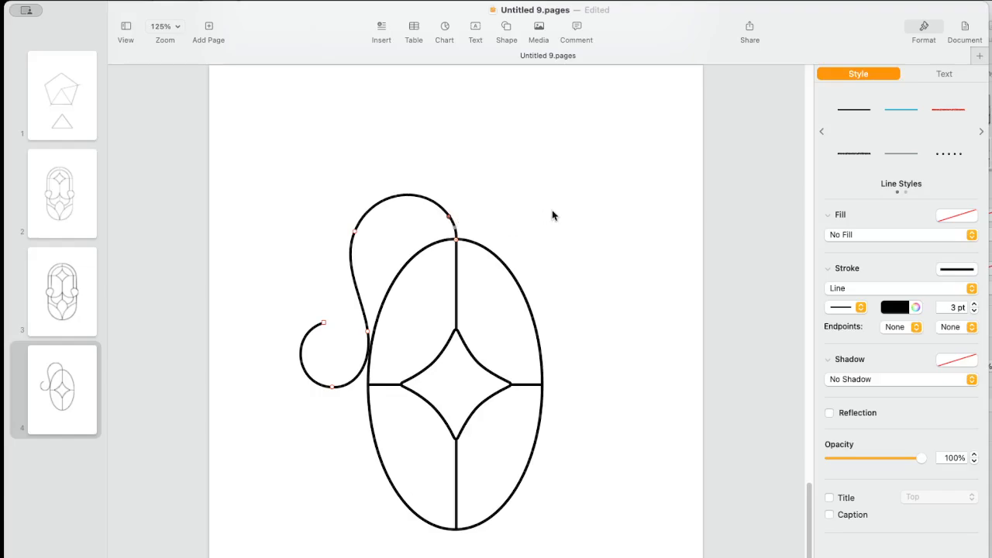
click(554, 254)
Step: Copy and paste the curve, and move the copy to the right, at about X 3.73 in and Y 2.19 in
click(430, 204)
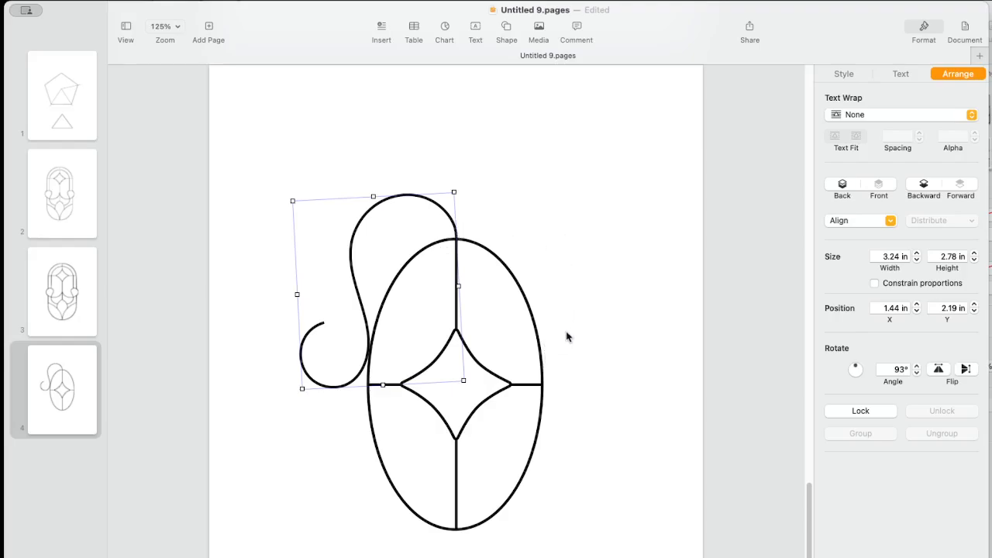
right_click(424, 199)
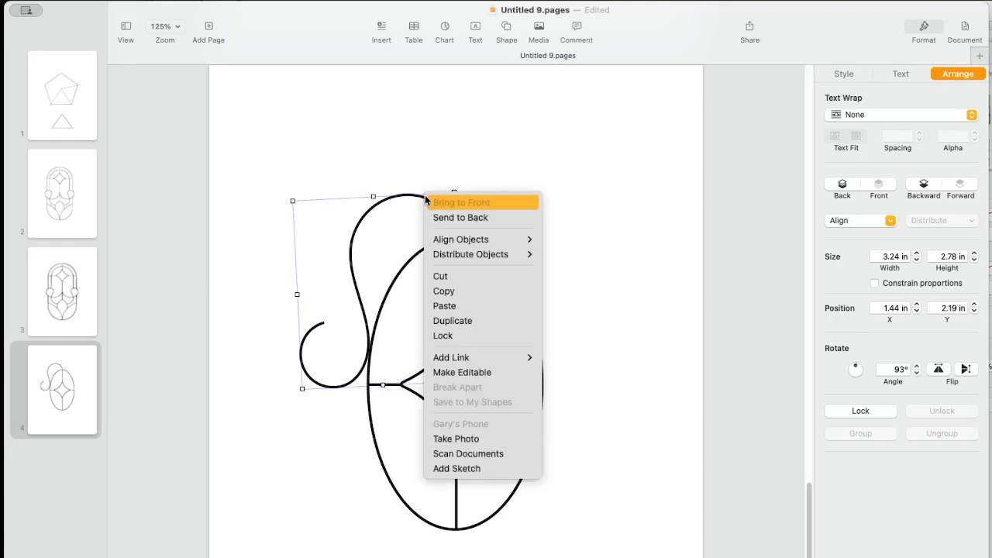
click(466, 292)
right_click(549, 229)
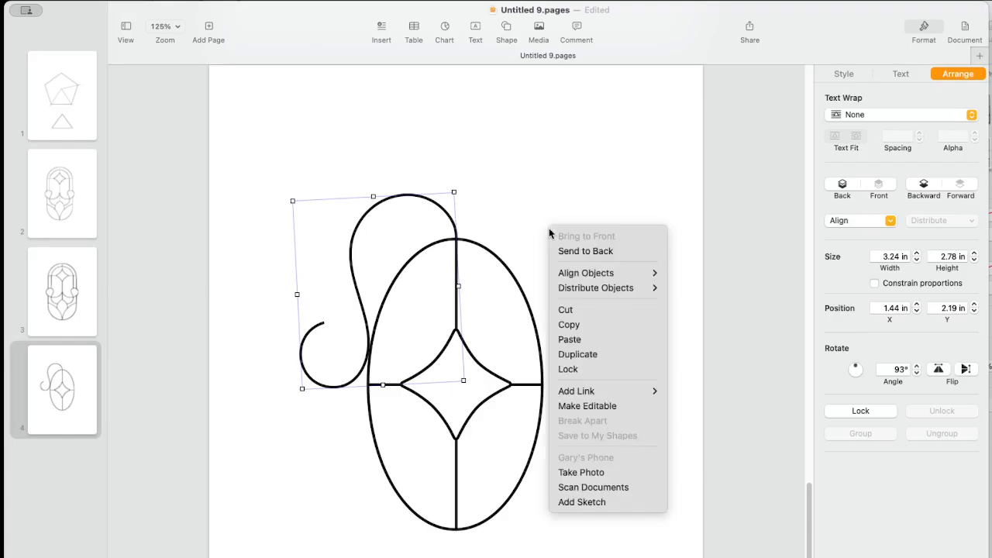
click(572, 341)
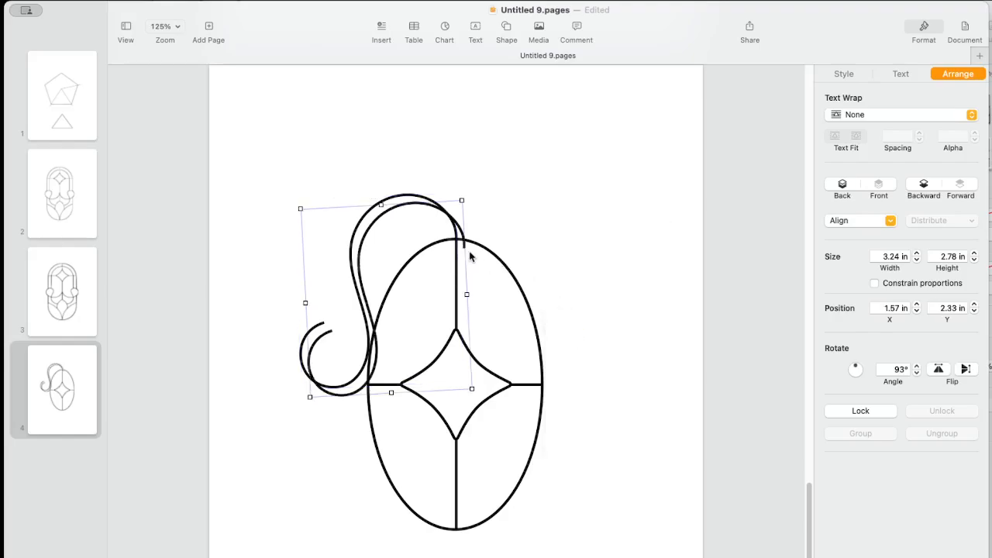
drag(382, 220, 508, 212)
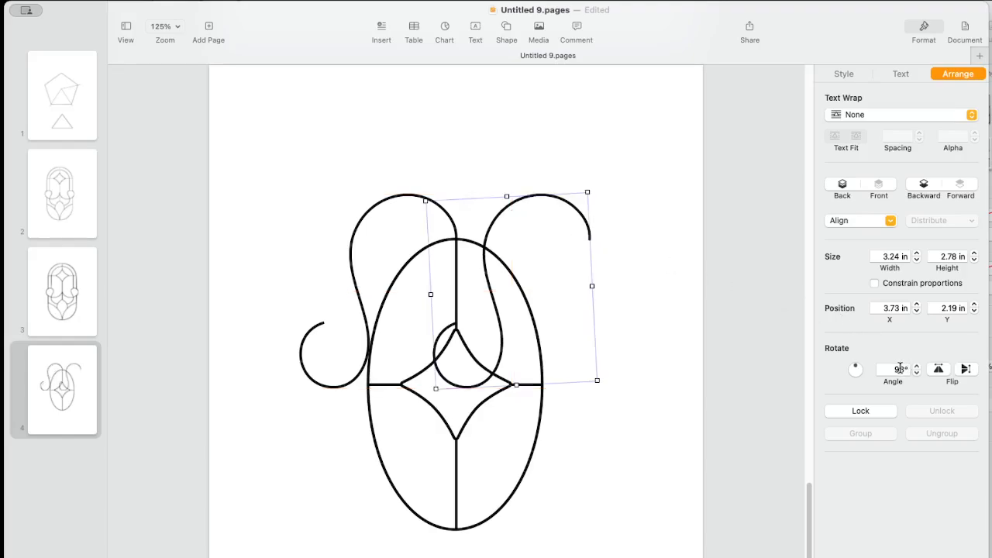
click(896, 367)
text(9)
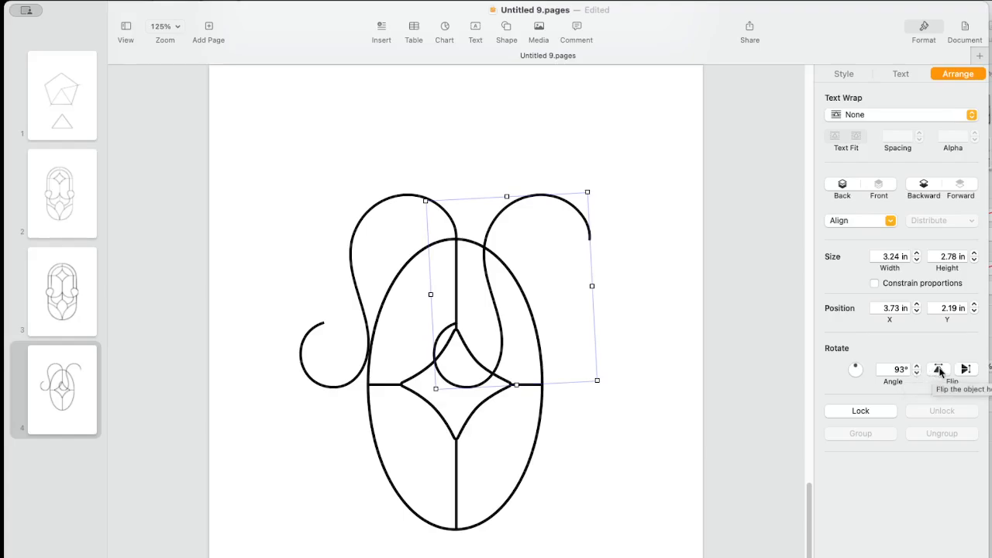
click(938, 369)
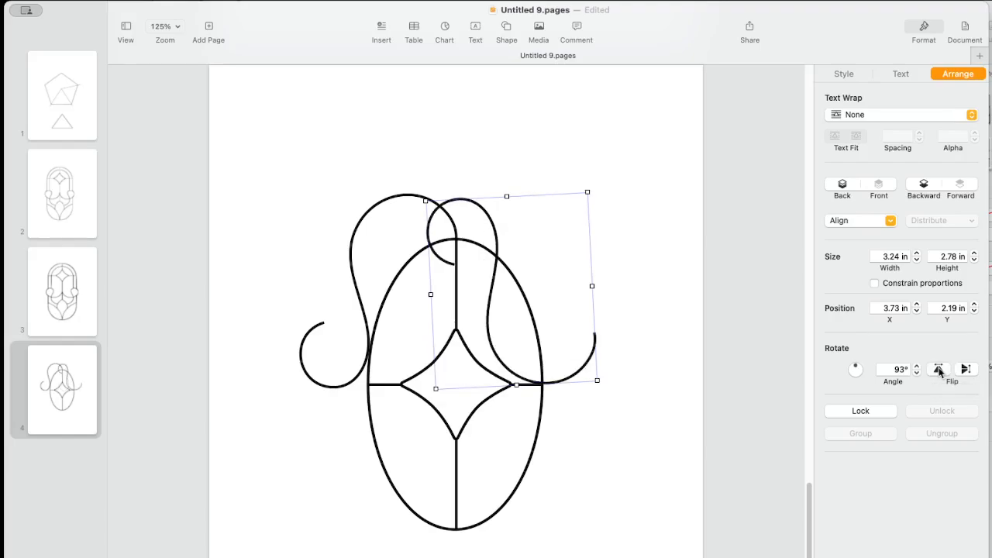
click(939, 371)
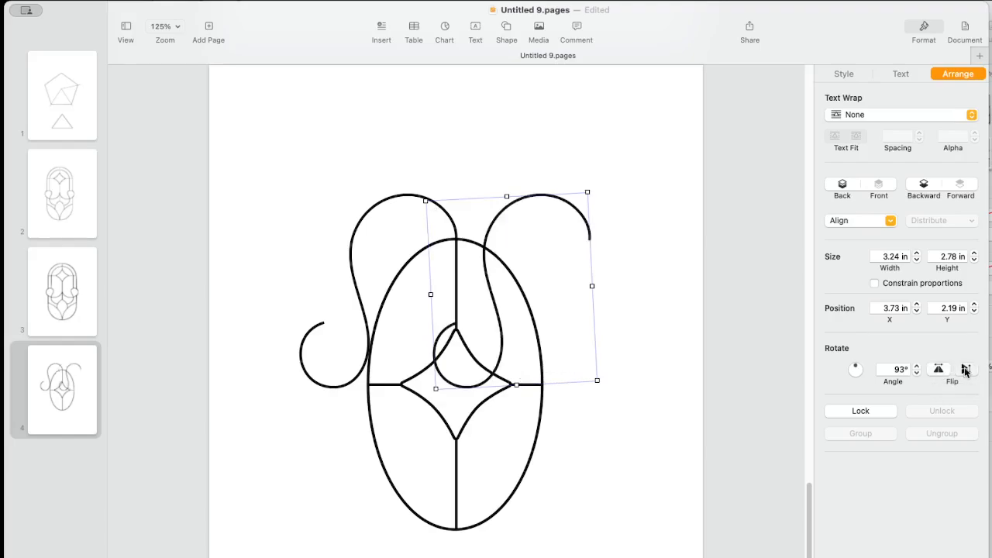
Step: Flip the copied curve vertically and move it to about X 4.23 in, Y 2.05 in, meeting the original at the ellipse's top
click(965, 370)
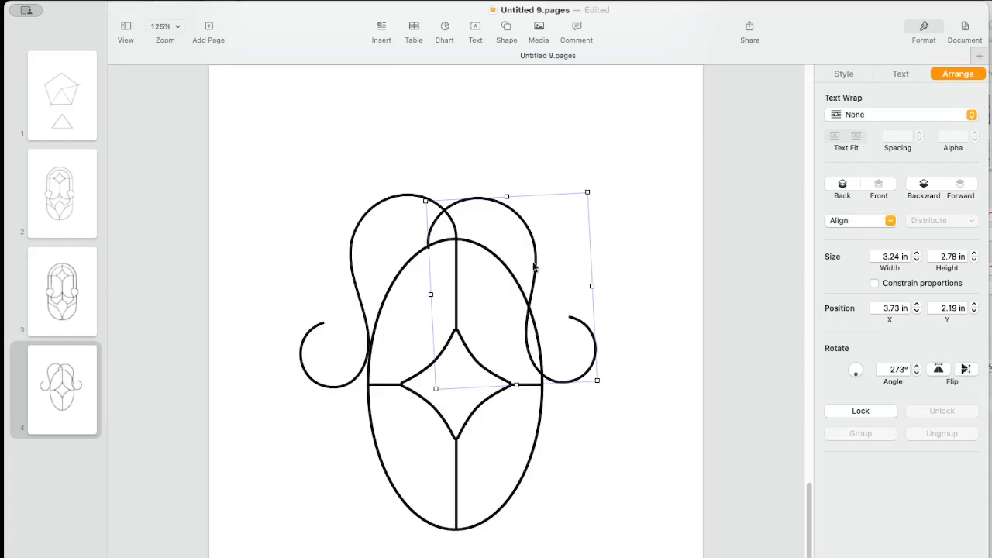
drag(536, 266, 564, 258)
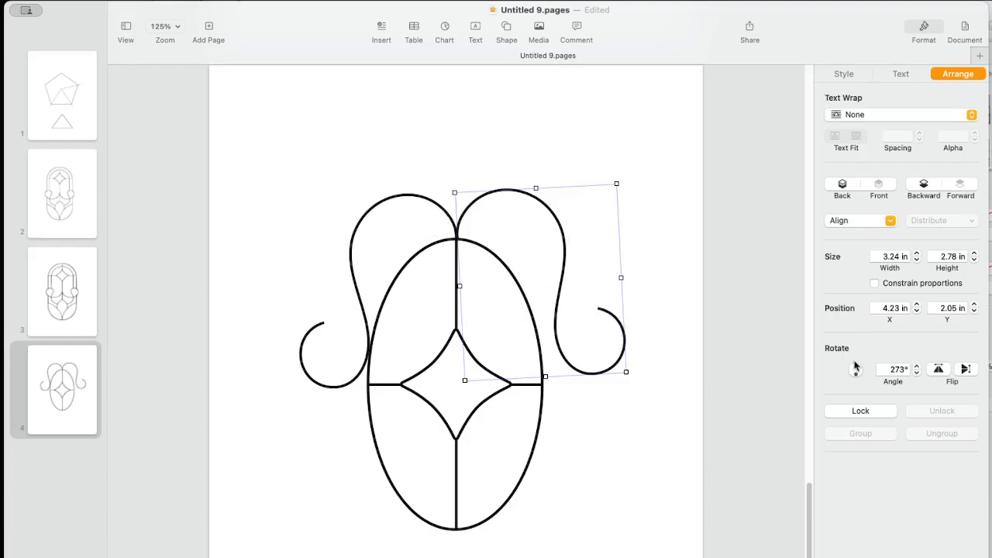
click(896, 369)
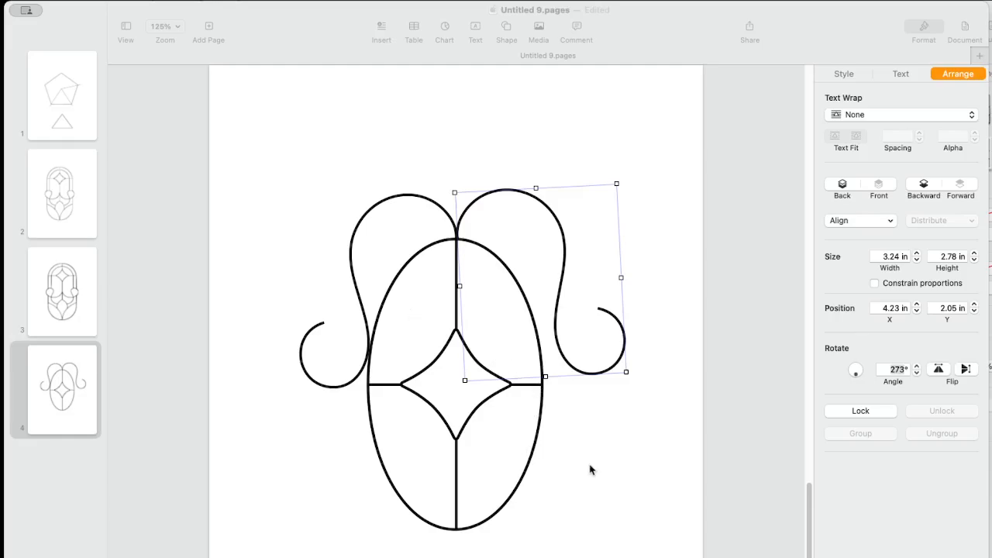
Step: Set the mirrored curve's rotation to 267° and move it to about X 4.13 in, Y 2.14 in, meeting the original at the ellipse's top
click(346, 315)
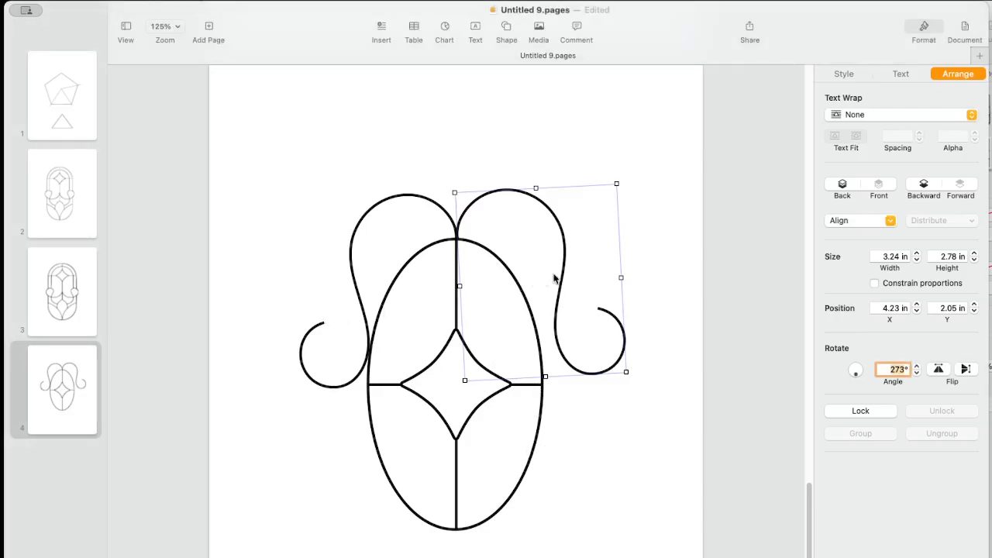
click(563, 284)
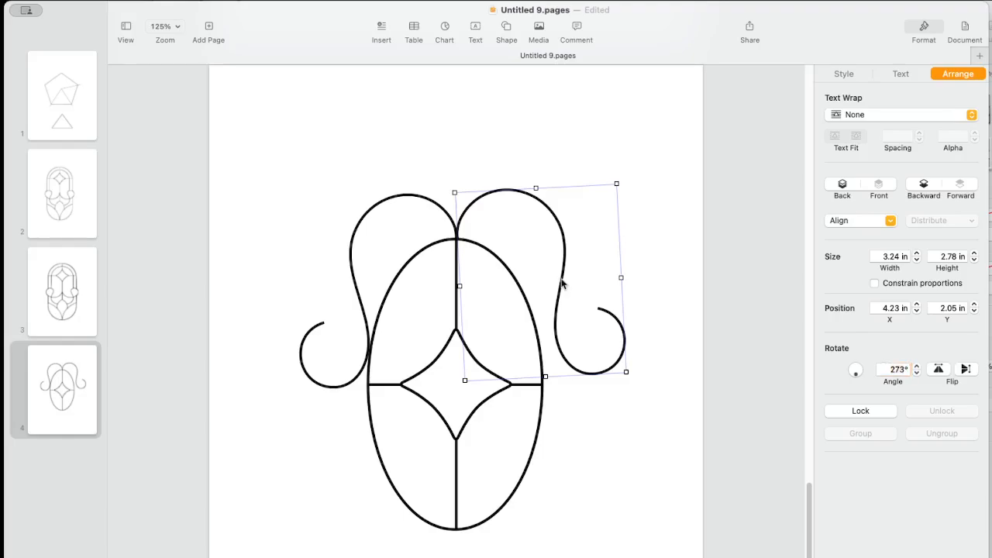
click(897, 370)
key(BackSpace)
key(BackSpace)
key(Return)
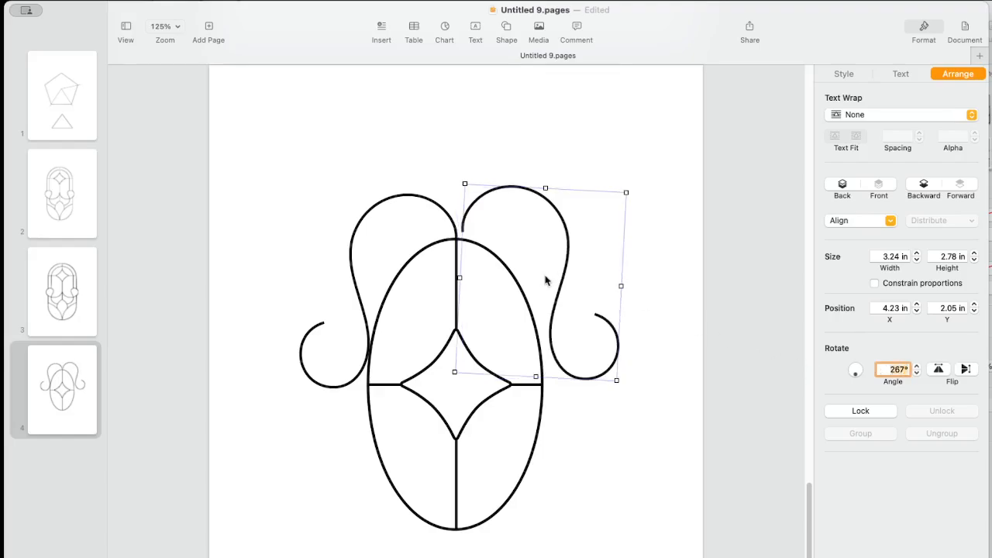
drag(563, 284, 555, 291)
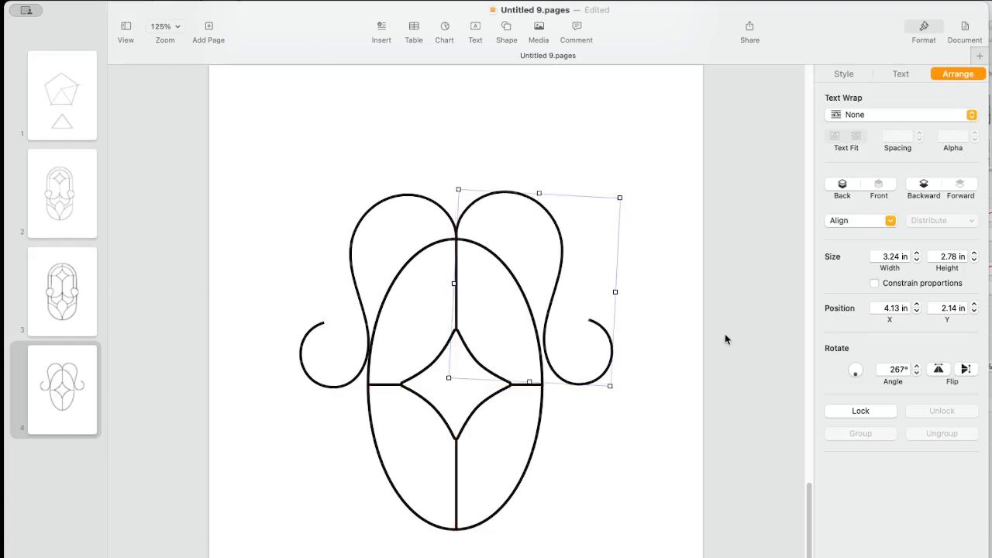
Step: Move the mirrored curve down to Y 2.19 in, level with the original, and nudge it inward to X 4.1 in
click(404, 202)
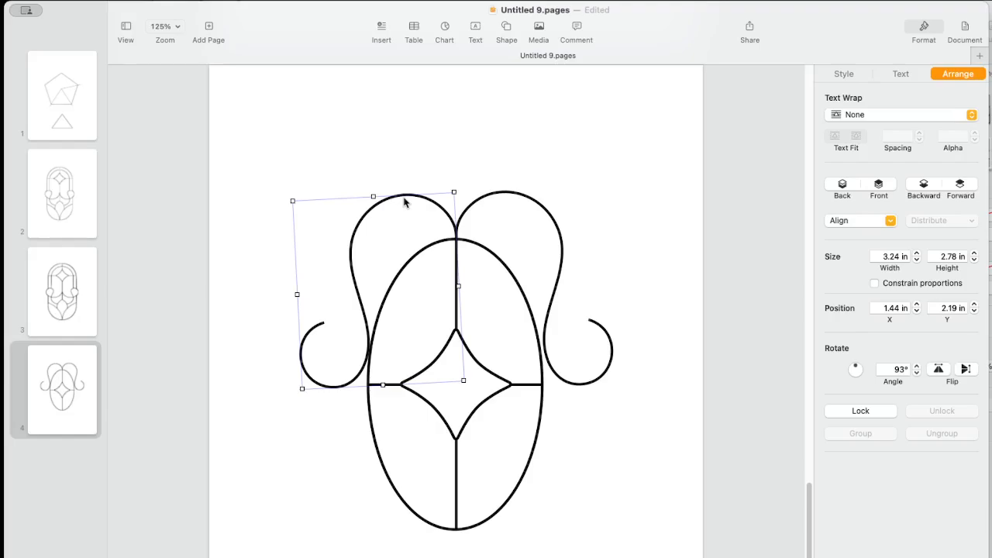
click(519, 200)
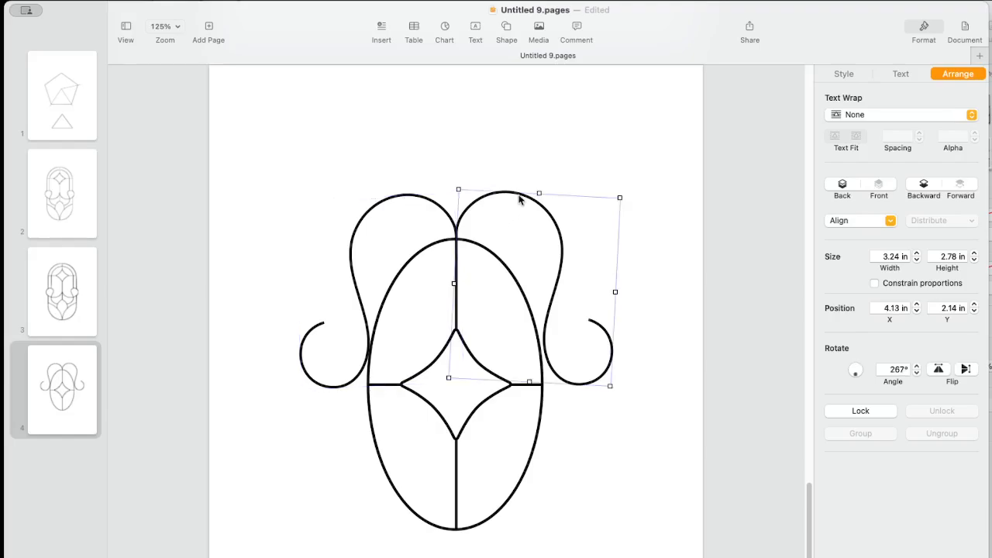
drag(519, 200, 519, 202)
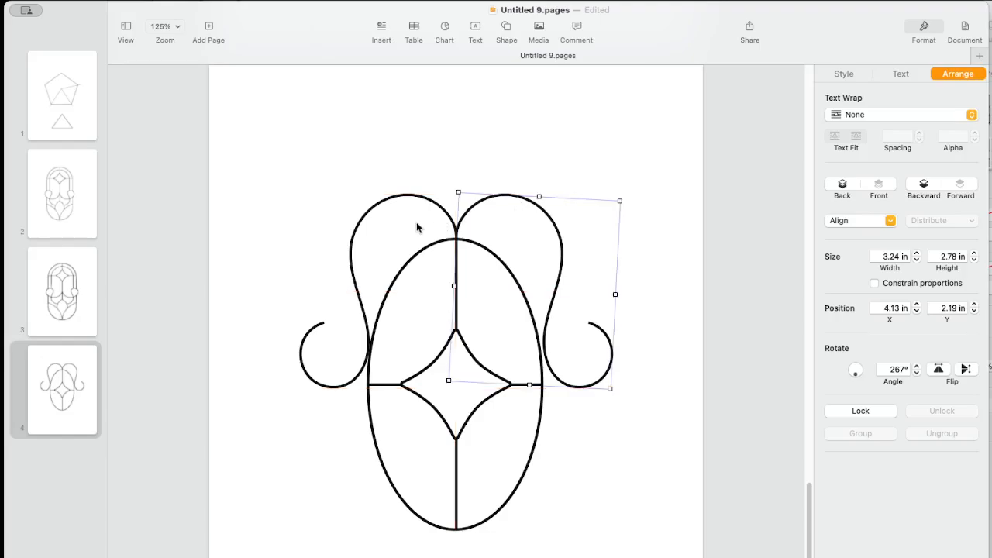
key(Left)
key(Left)
key(Left)
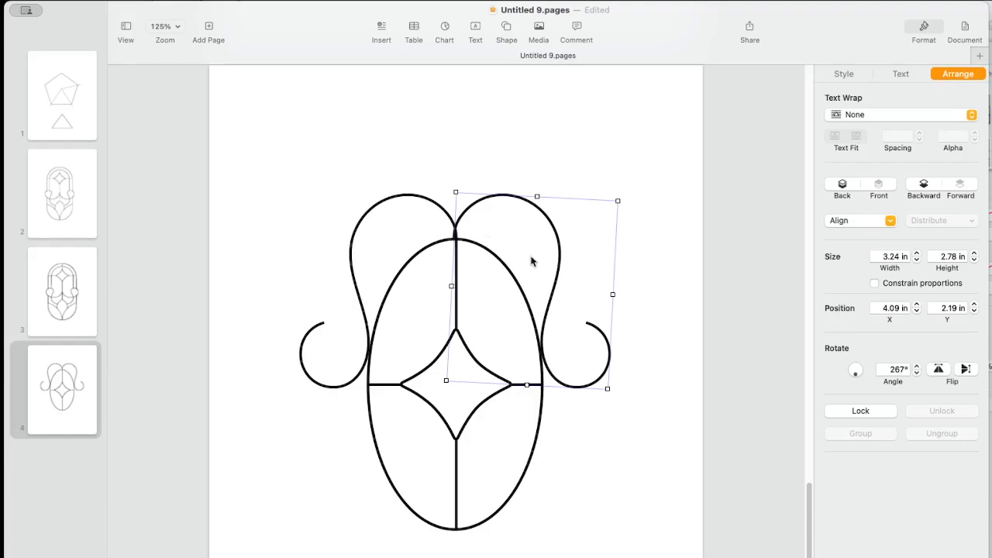
key(Right)
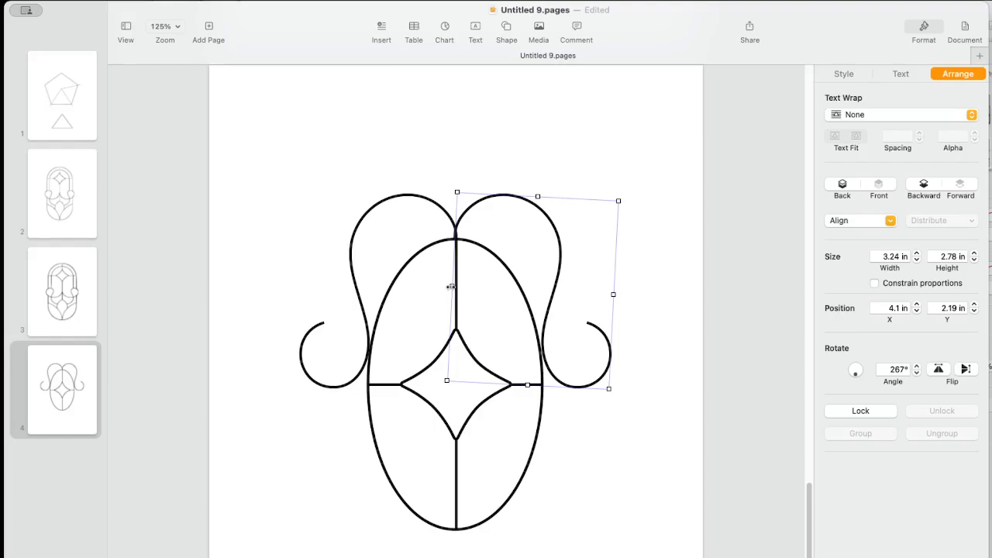
Step: Squeeze the mirrored curve slightly from both sides to a Height value of 2.73 in, at X 4.13 in, Y 2.2 in
drag(450, 286, 453, 286)
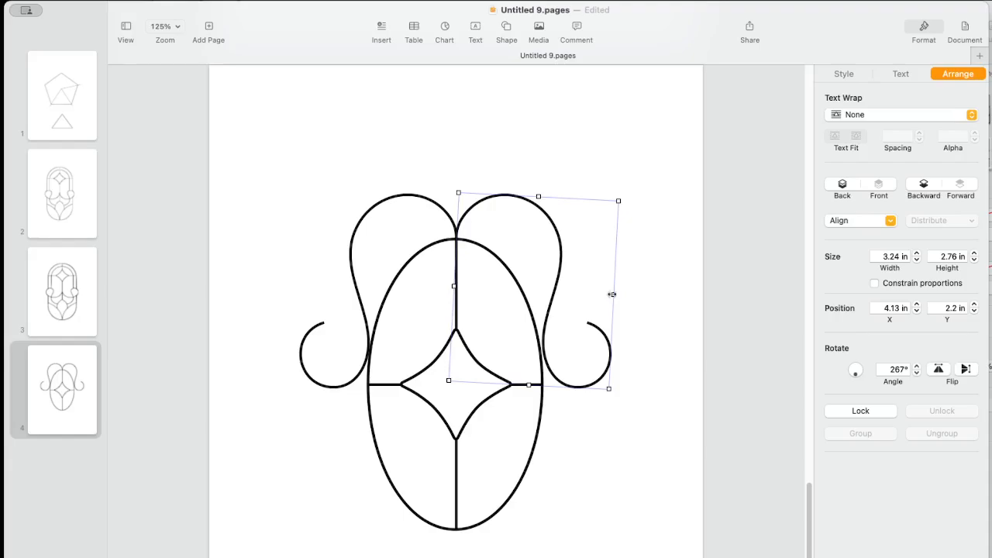
drag(612, 294, 610, 294)
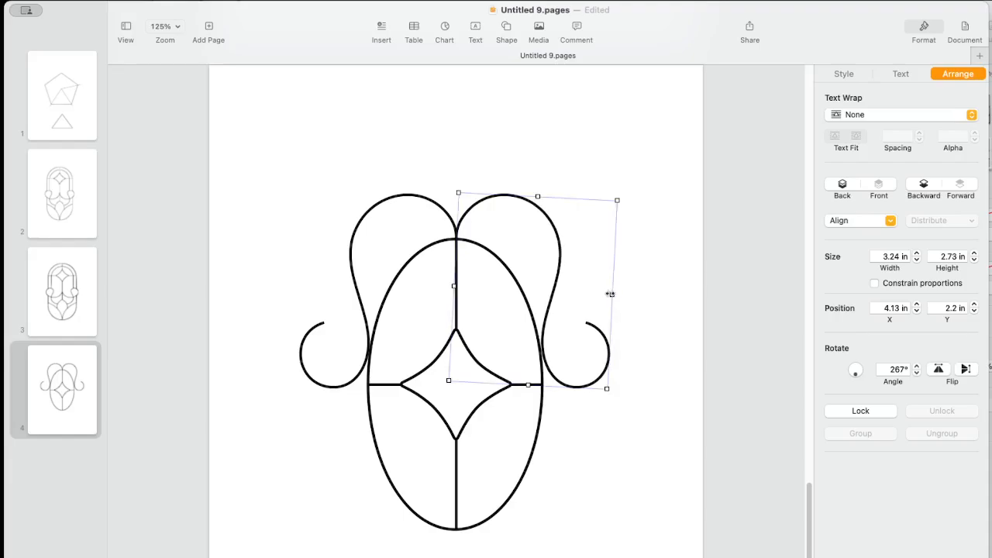
click(372, 341)
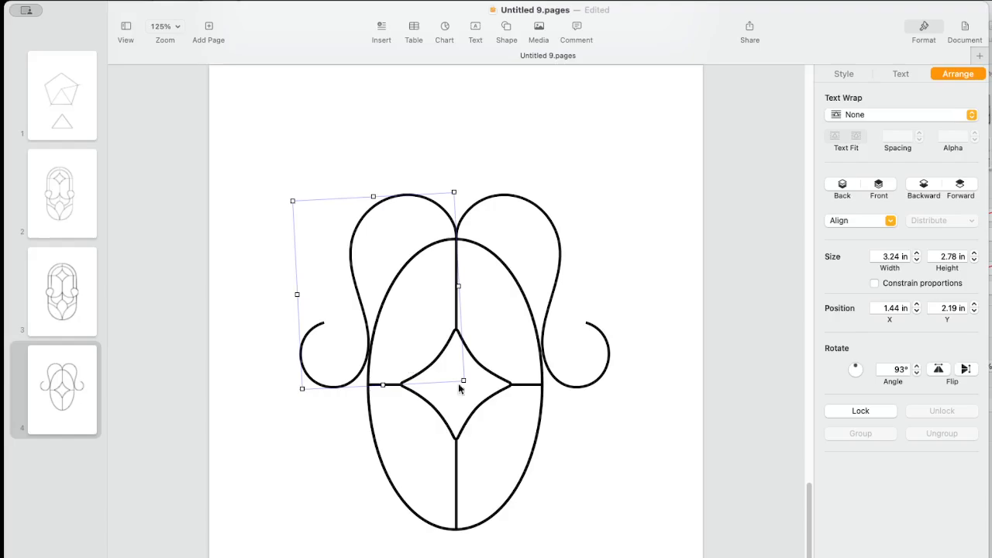
click(612, 485)
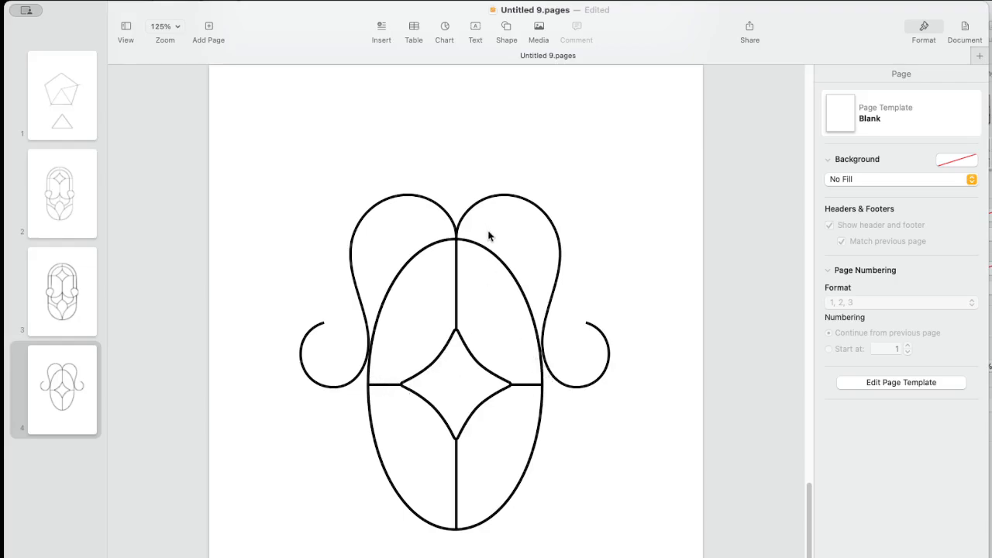
Step: Capture the right half of the pattern as a screenshot, add a new page after page 4 and paste the image there
click(457, 269)
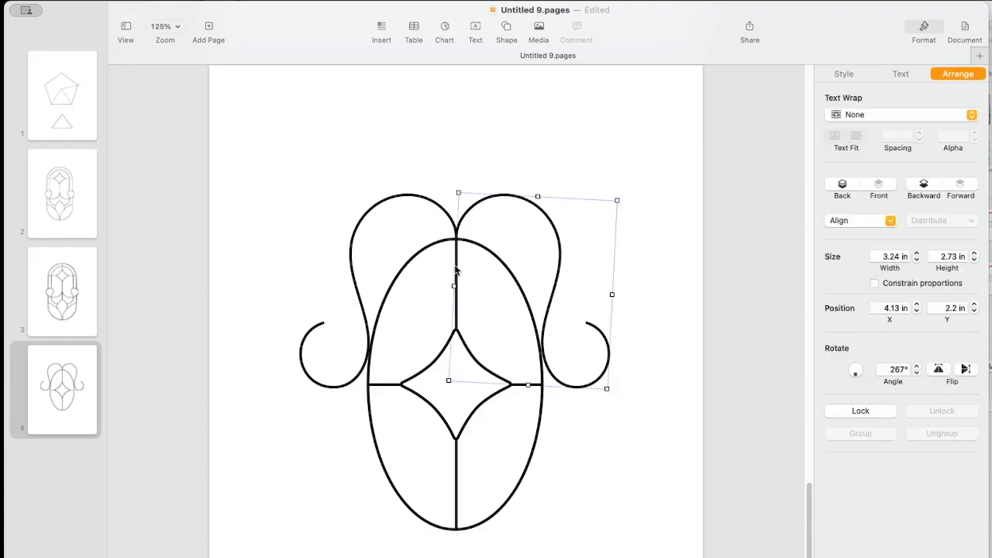
click(456, 459)
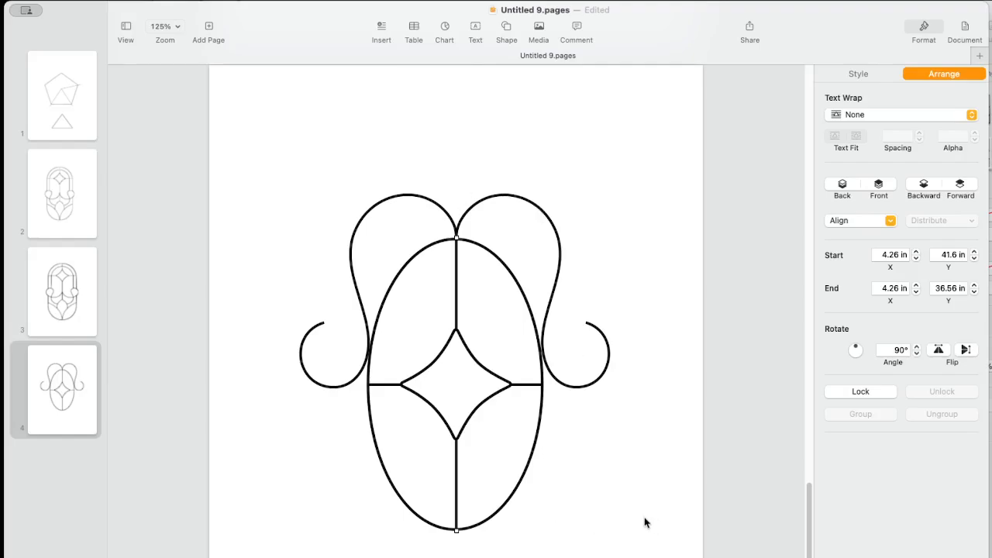
click(625, 528)
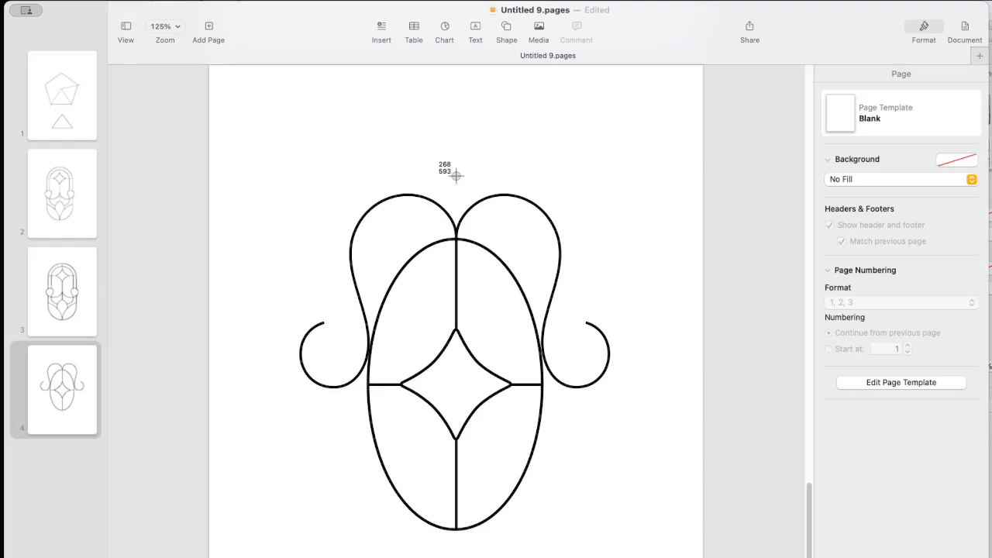
key(Escape)
click(76, 362)
right_click(77, 361)
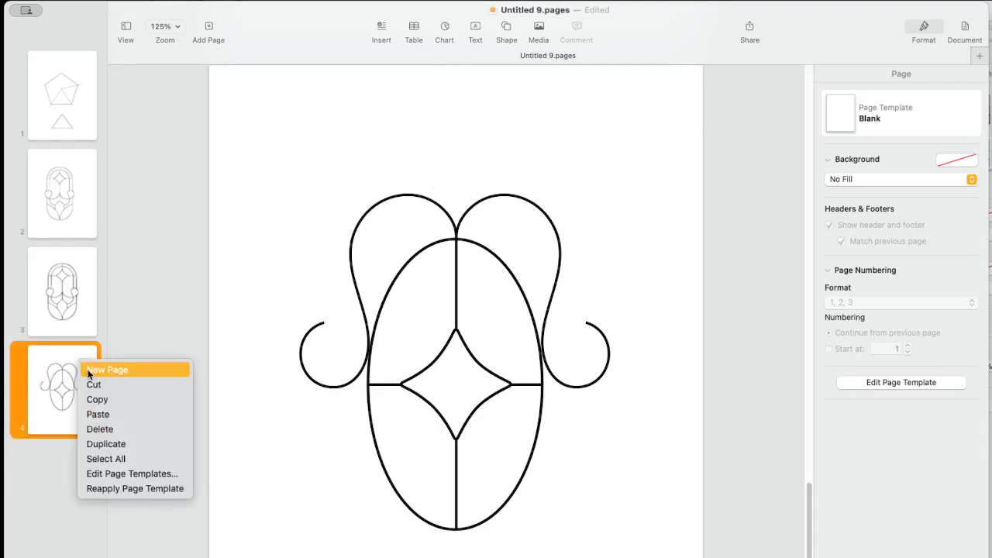
click(88, 370)
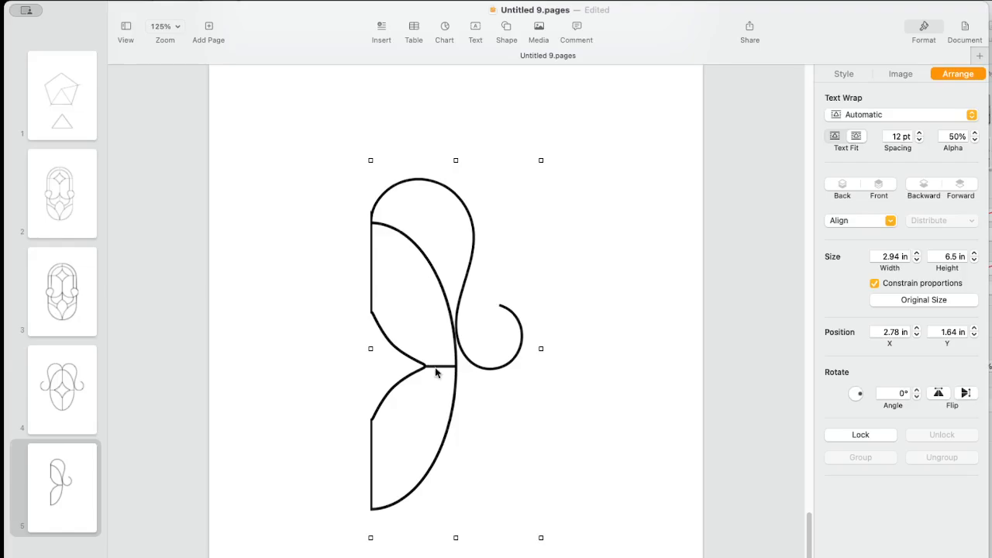
Step: Move the half-pattern image to X 4.48 in, Y 1.5 in, and place a second, horizontally flipped copy at X 1.54 in, Y 1.5 in
drag(435, 373, 537, 355)
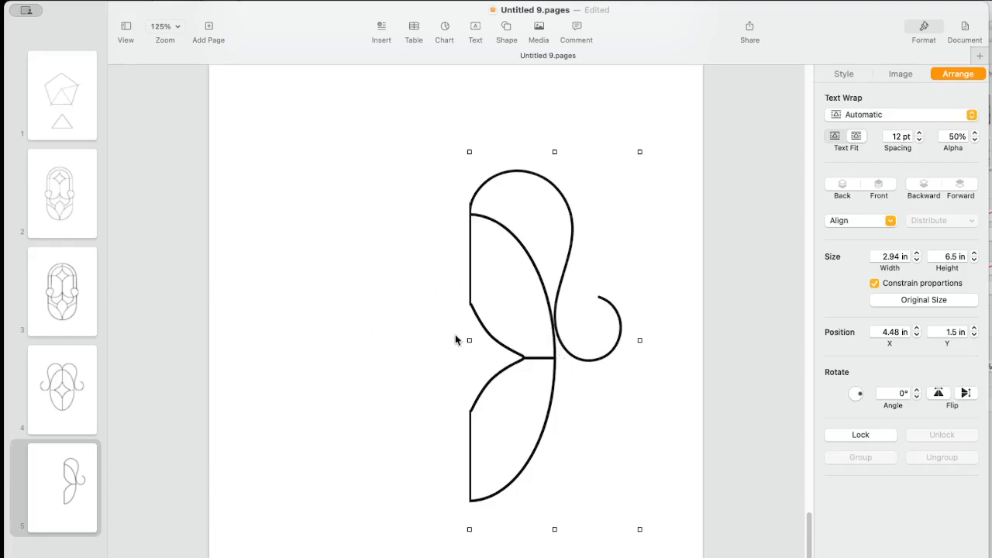
drag(470, 356, 372, 365)
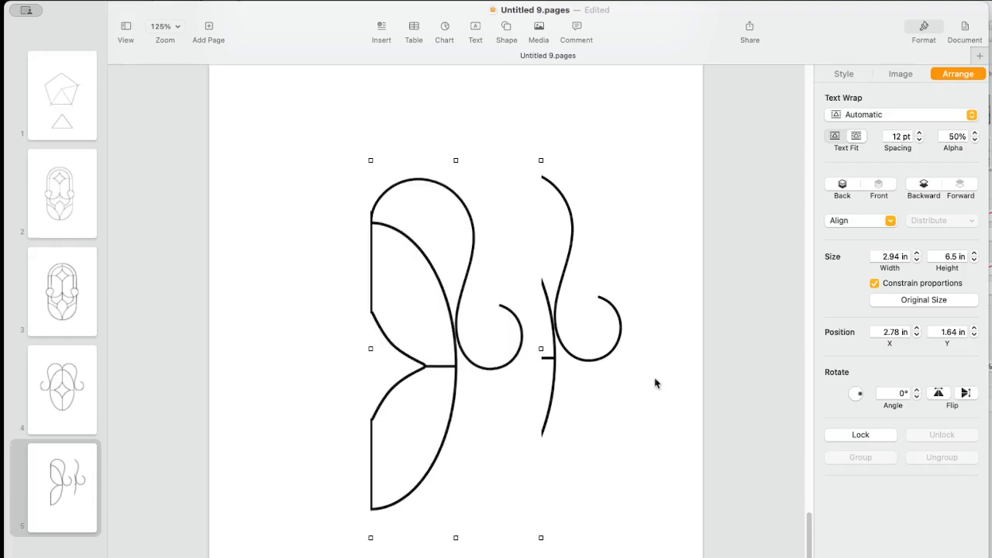
click(936, 392)
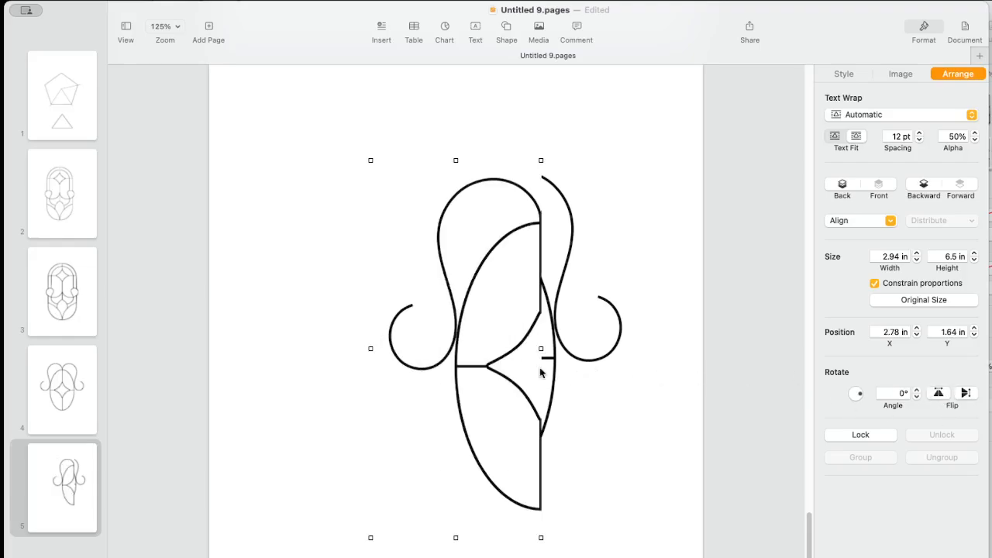
drag(517, 355, 447, 341)
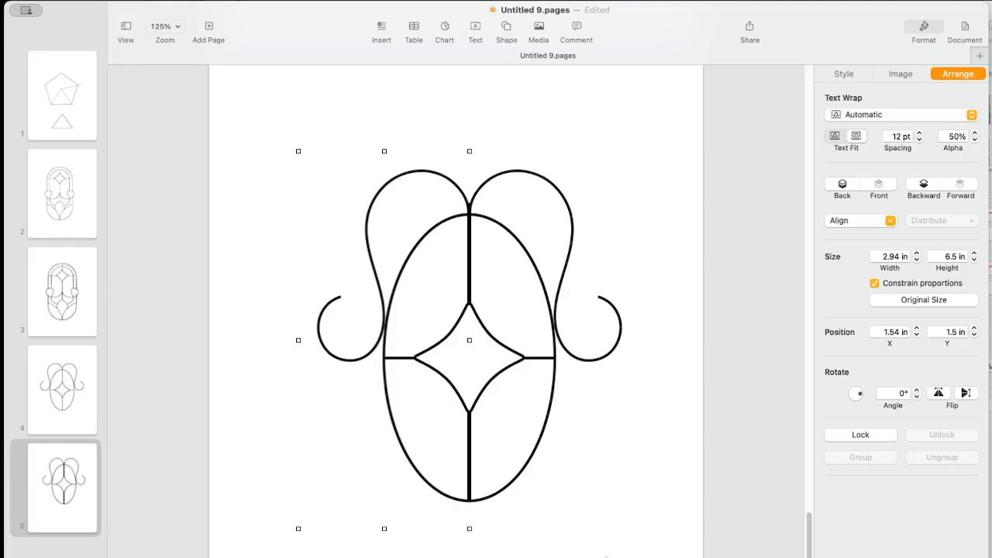
Step: Nudge the right half-pattern image left to X 4.47 in to thin the doubled centre line
click(590, 354)
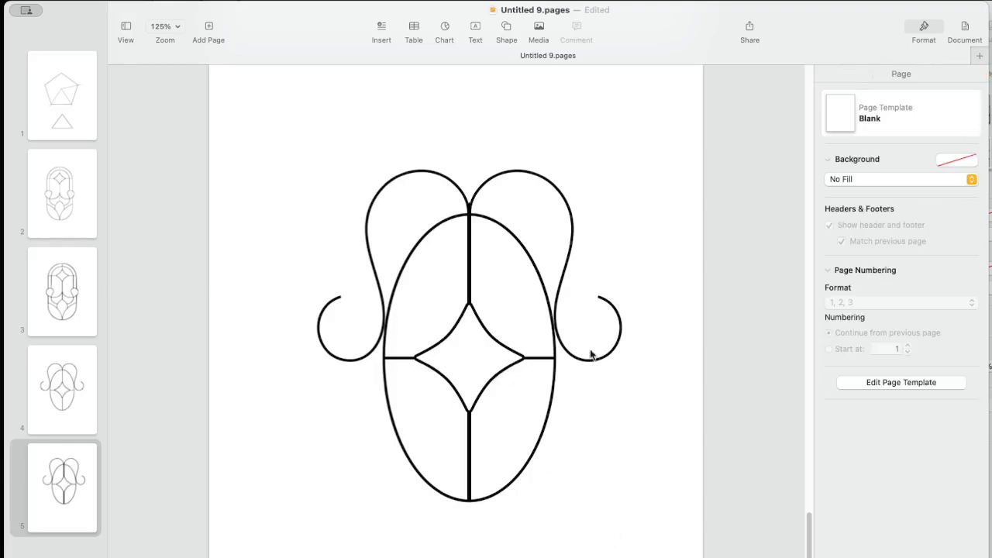
click(555, 333)
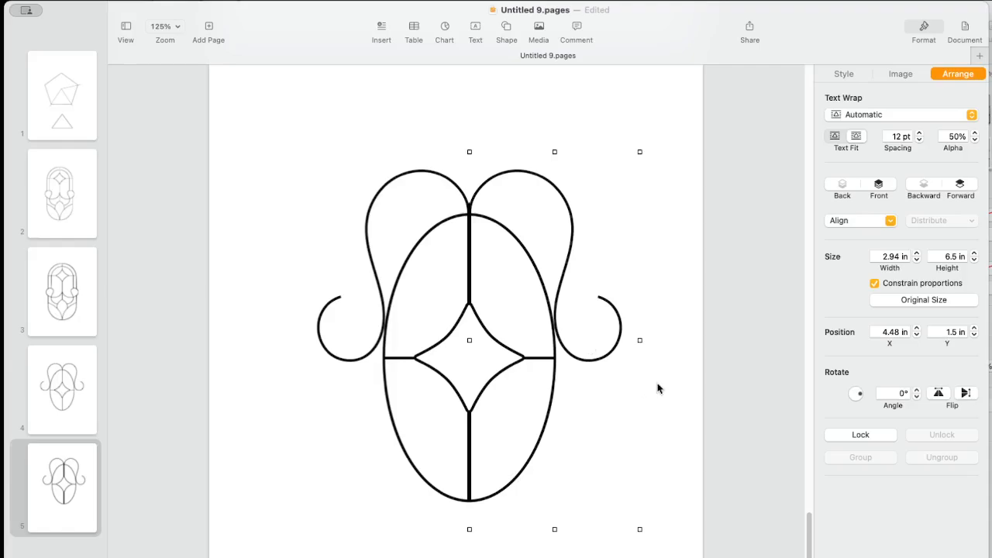
key(Left)
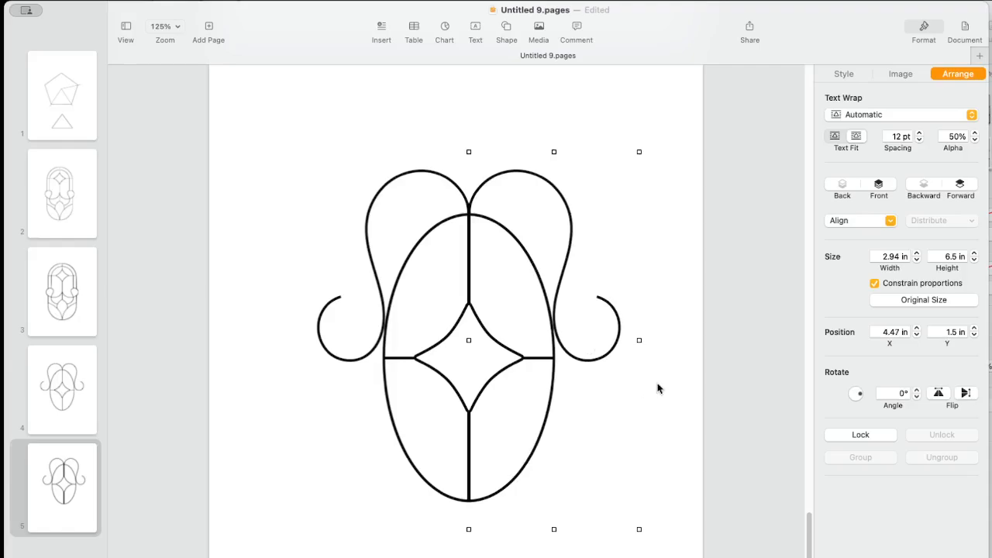
click(655, 438)
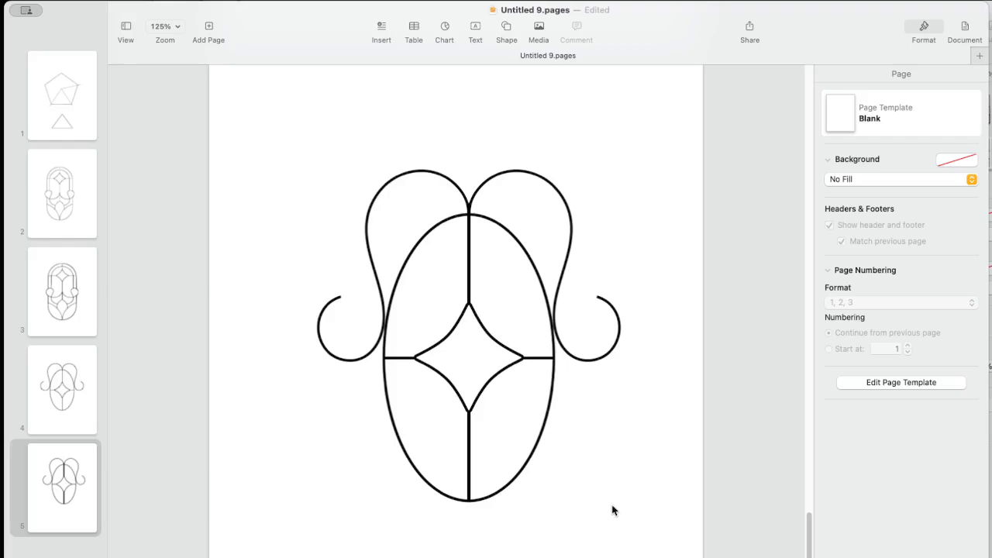
Step: Insert a straight 3 pt line running vertically from the base of the left hook to just below the ellipse's bottom
click(504, 29)
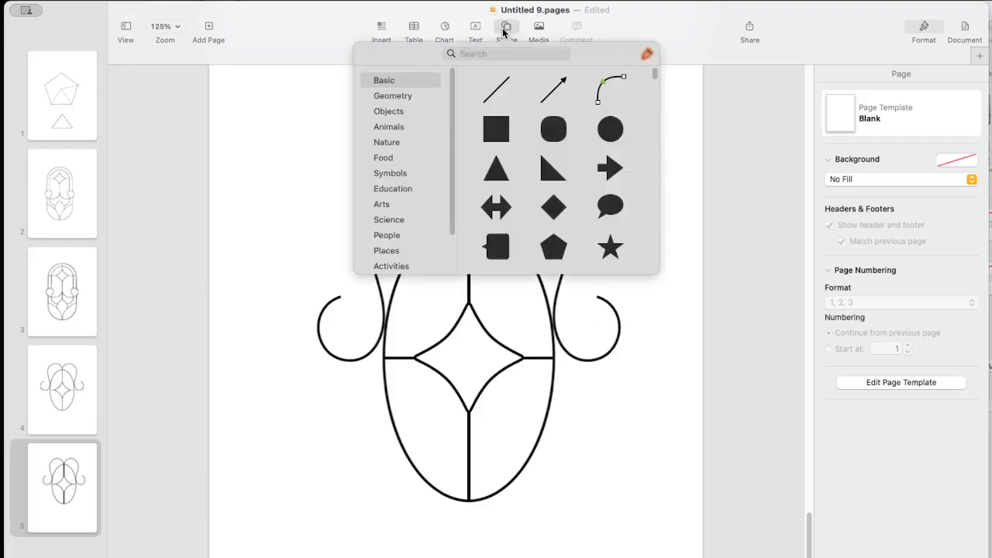
click(497, 91)
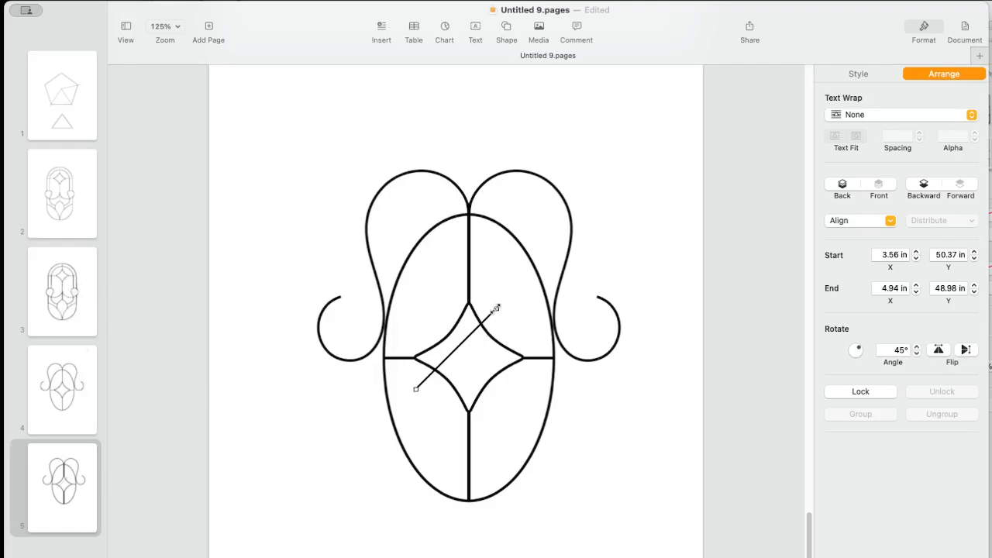
drag(496, 308, 352, 366)
drag(417, 394, 352, 449)
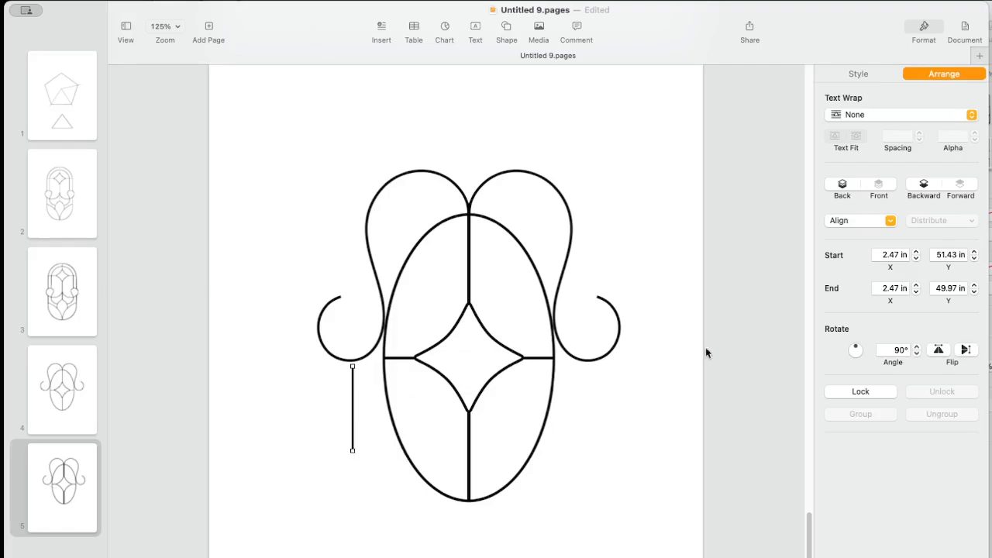
click(873, 77)
click(974, 251)
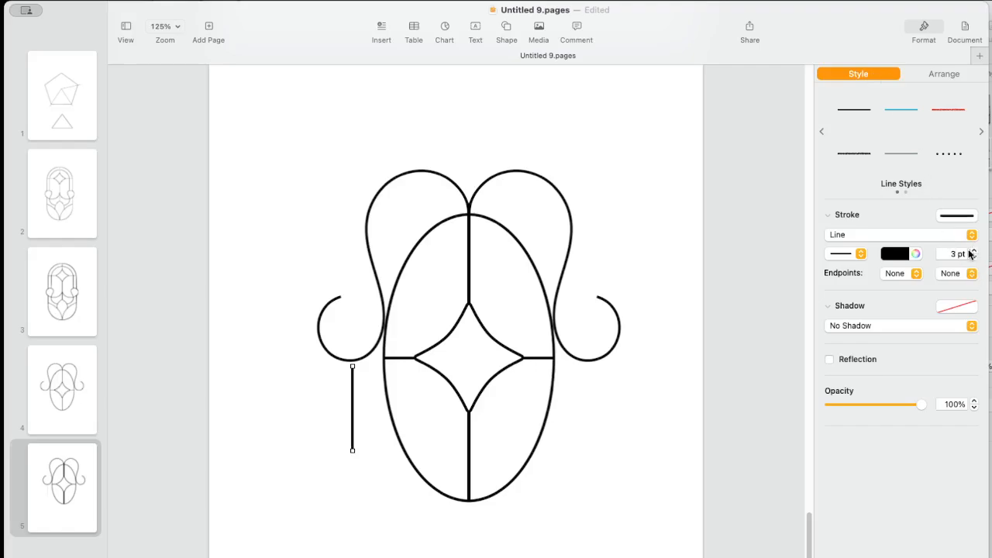
drag(353, 400, 352, 396)
drag(352, 446, 352, 529)
Step: Duplicate the vertical line, turn the copy into a horizontal base line below the ellipse, and join the two lines at the left corner
key(super+d)
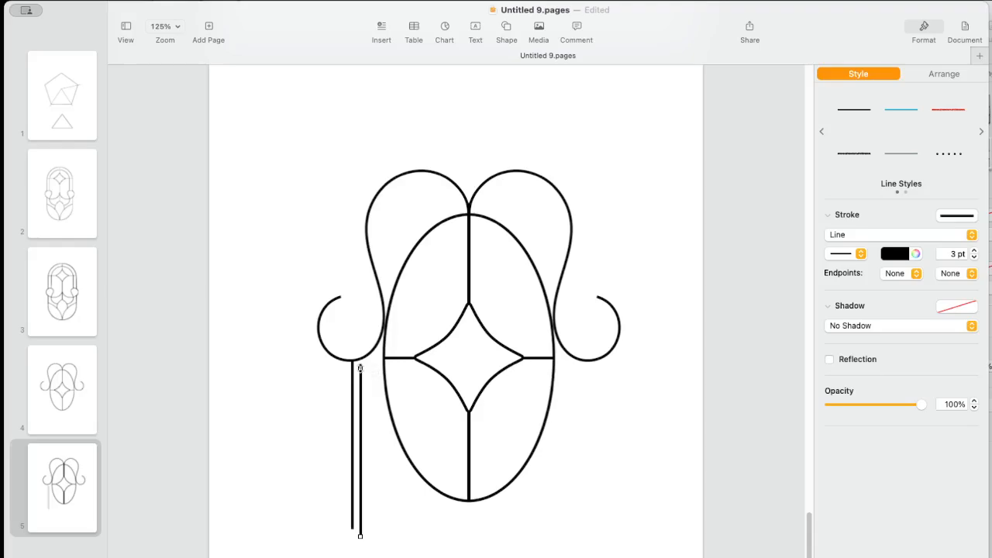
drag(359, 368, 599, 532)
mouse_move(521, 536)
mouse_down()
mouse_move(505, 531)
mouse_move(514, 535)
mouse_move(514, 516)
mouse_move(514, 529)
mouse_up()
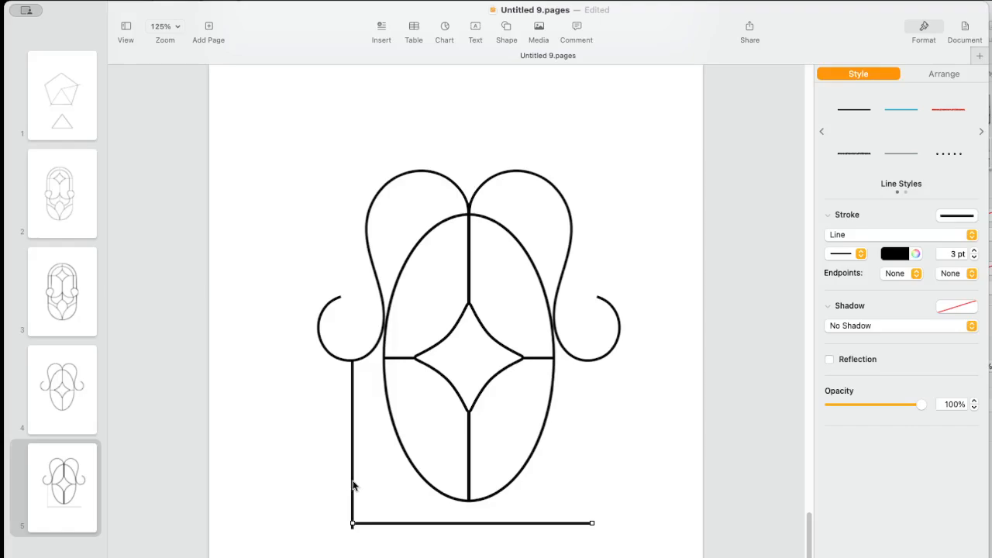
drag(351, 527, 353, 523)
click(407, 555)
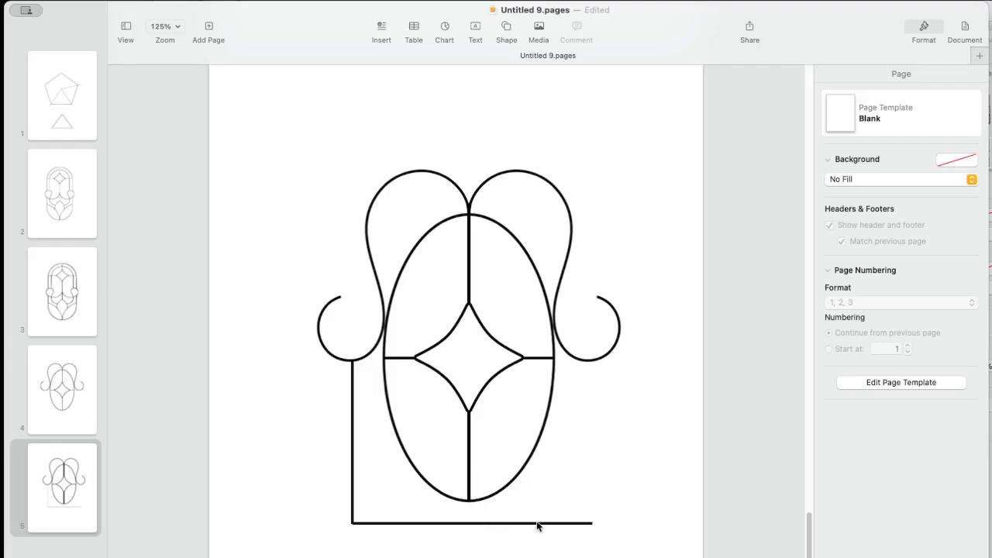
Step: Paste a copy of the vertical line on the ellipse's centre line and shorten it to about 1.89 in, ending on the base line
key(super+v)
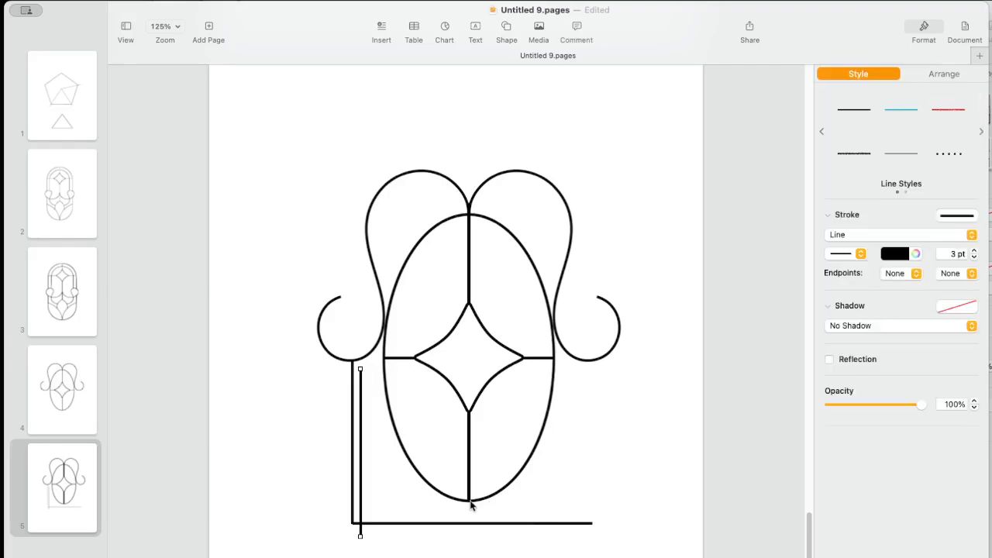
drag(362, 467, 468, 508)
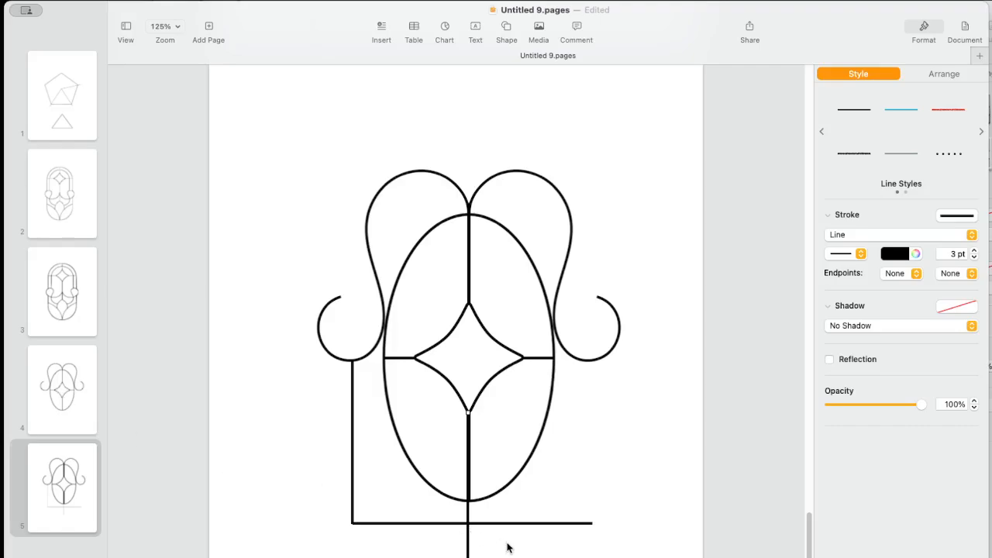
key(Right)
key(Right)
key(Left)
drag(468, 553, 469, 523)
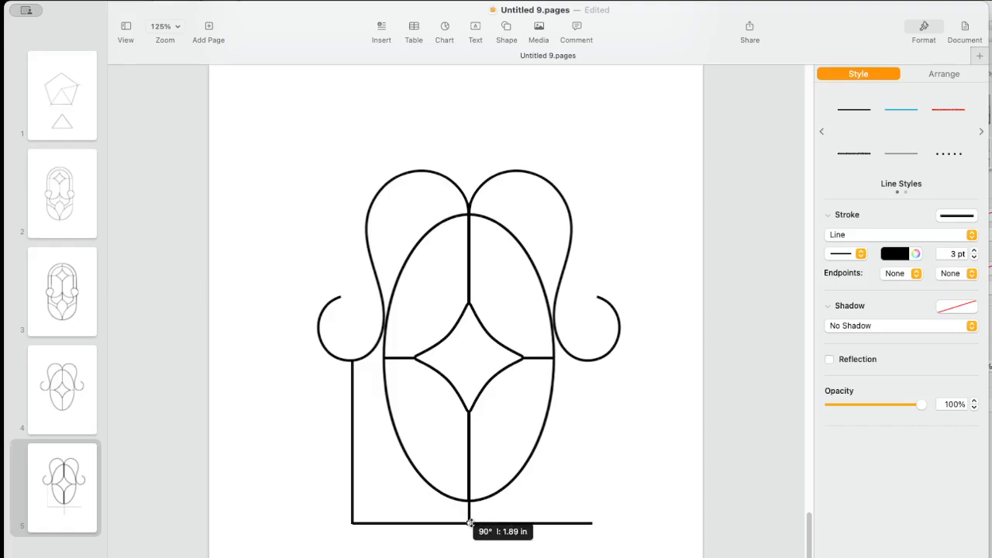
click(608, 506)
click(554, 549)
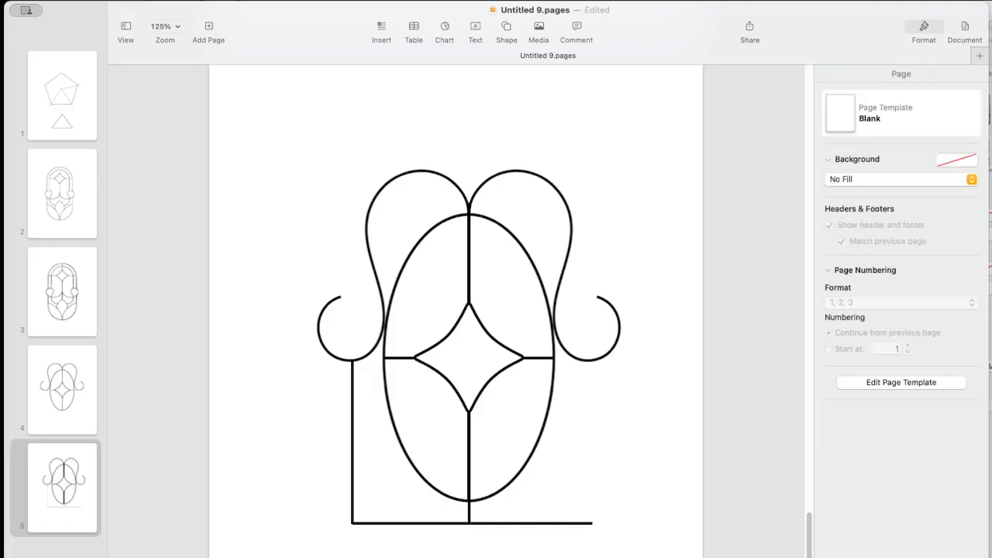
Step: Duplicate the horizontal base line, place the copy across the lower part of the ellipse, and send it to the back
click(397, 524)
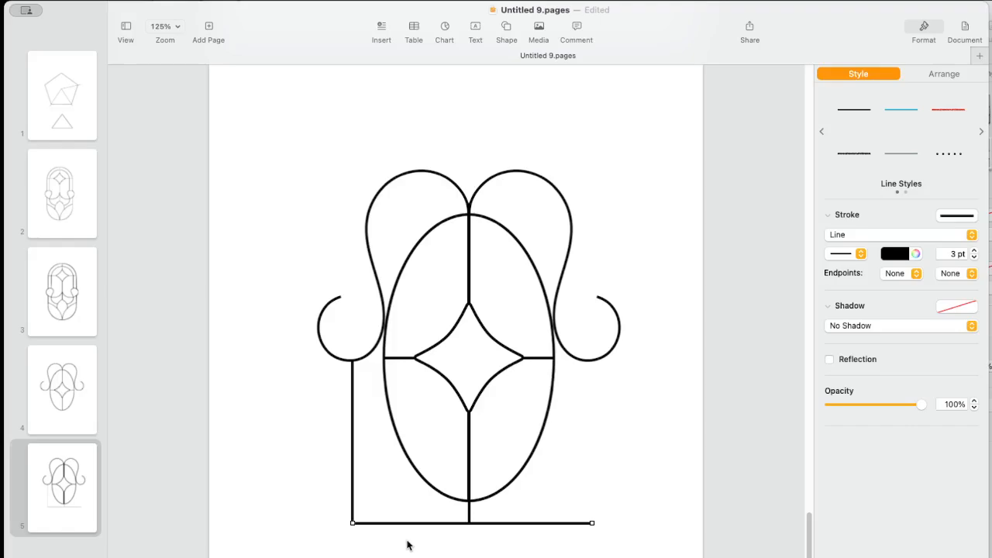
key(super+d)
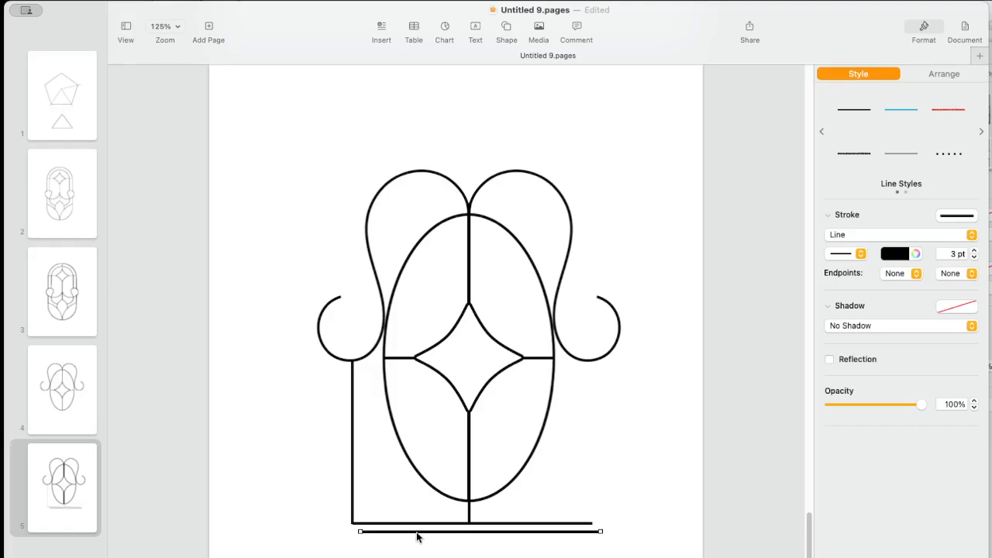
drag(417, 536, 408, 483)
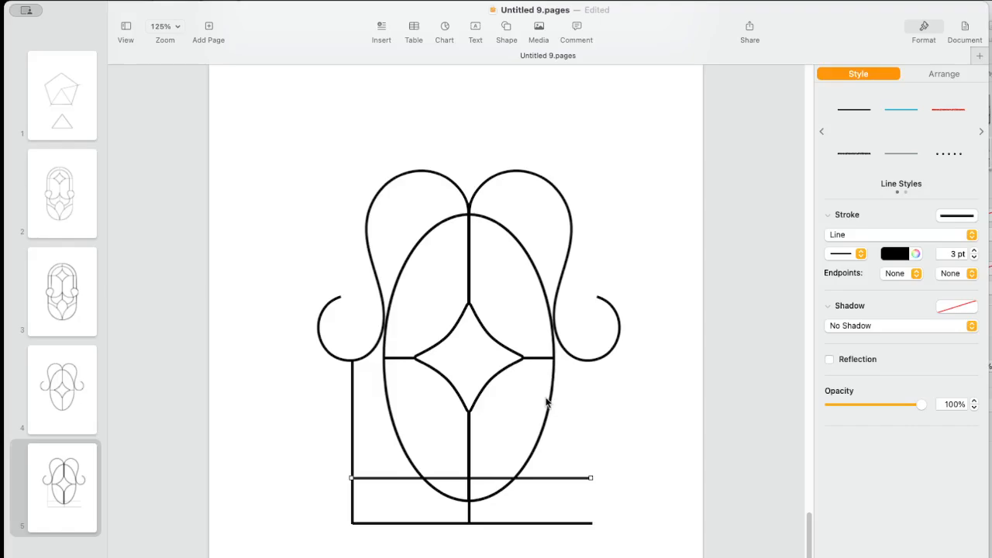
right_click(554, 481)
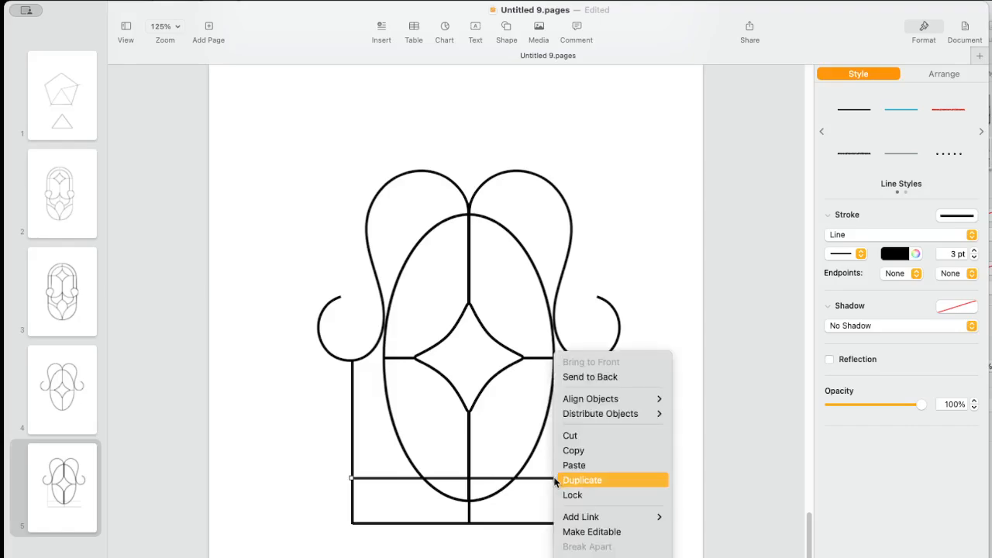
click(580, 377)
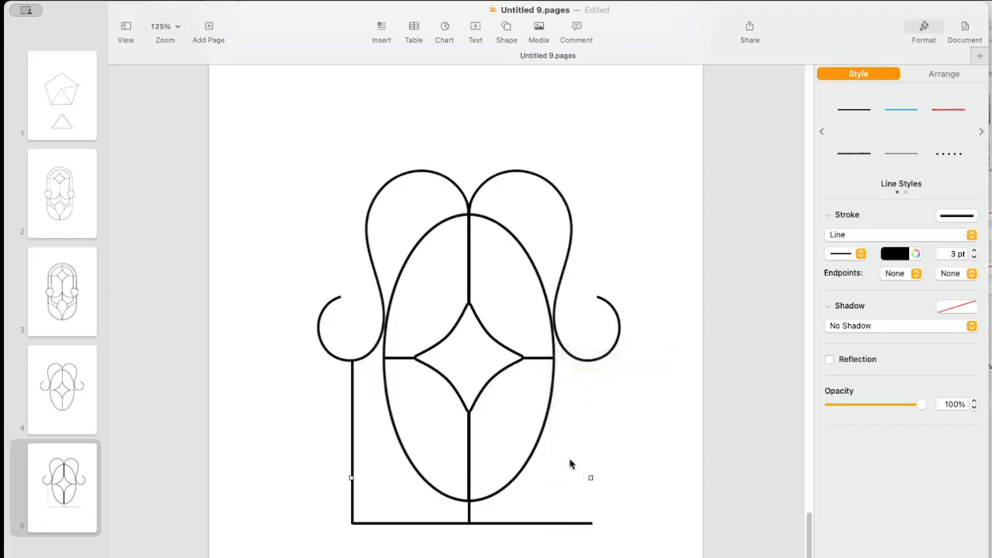
Step: Make the white background of the right half-pattern image transparent
click(534, 273)
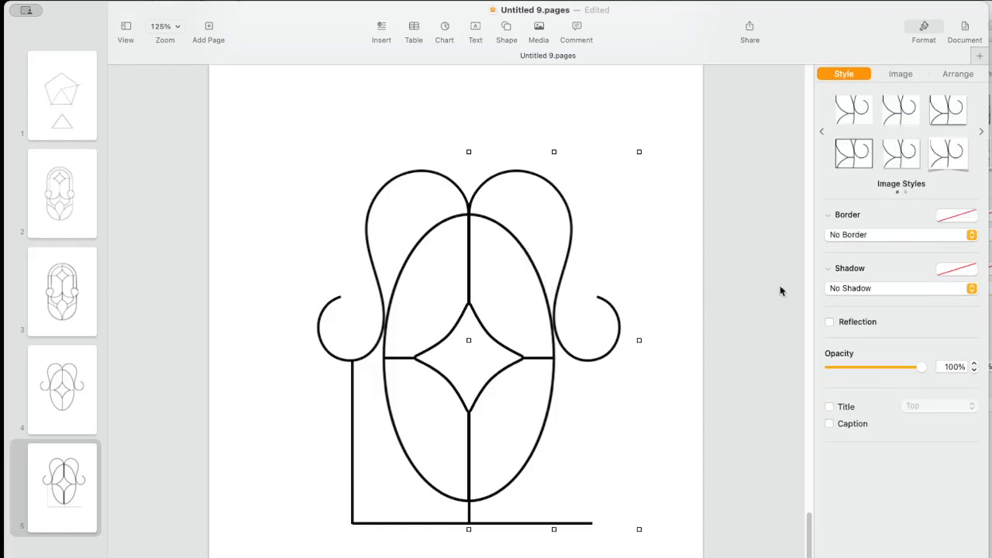
click(903, 74)
click(895, 201)
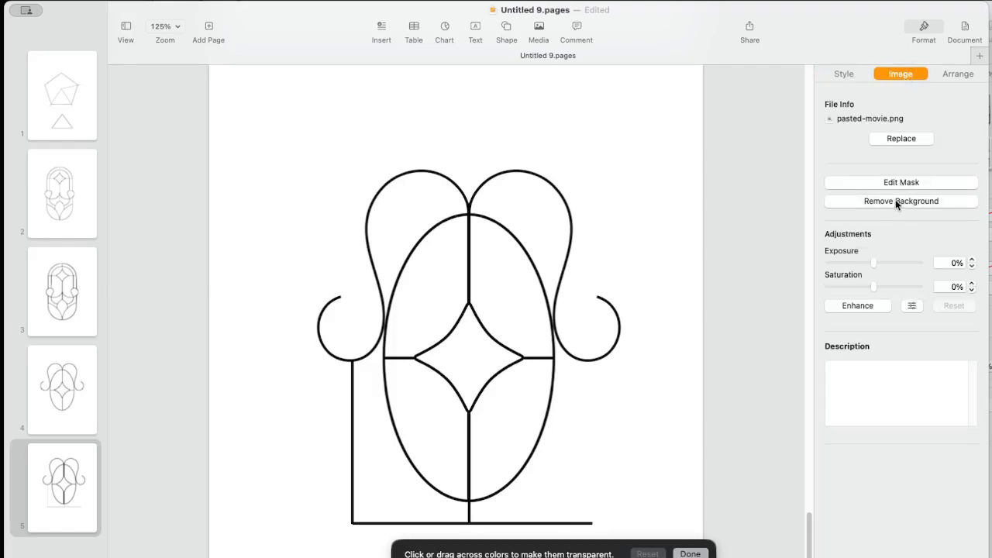
drag(593, 443, 598, 445)
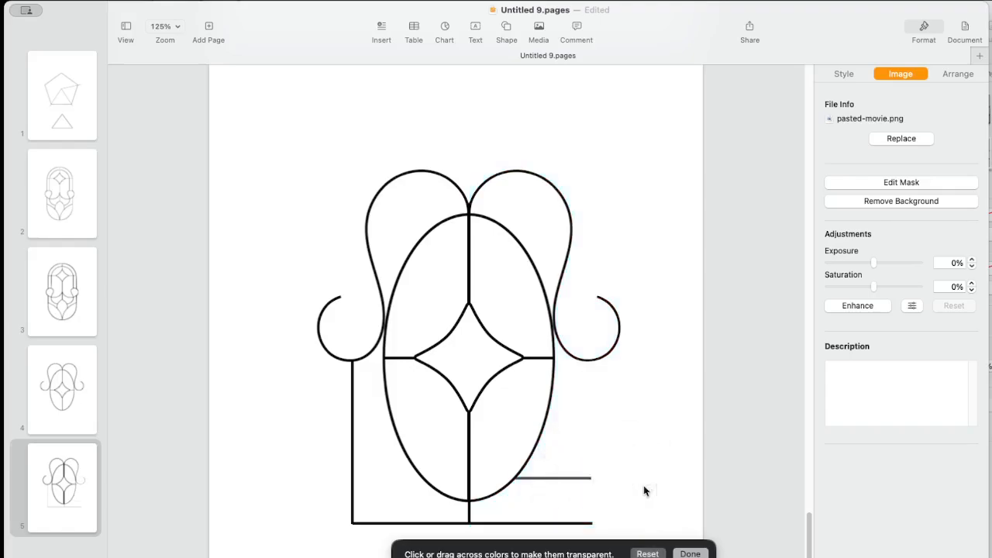
click(689, 553)
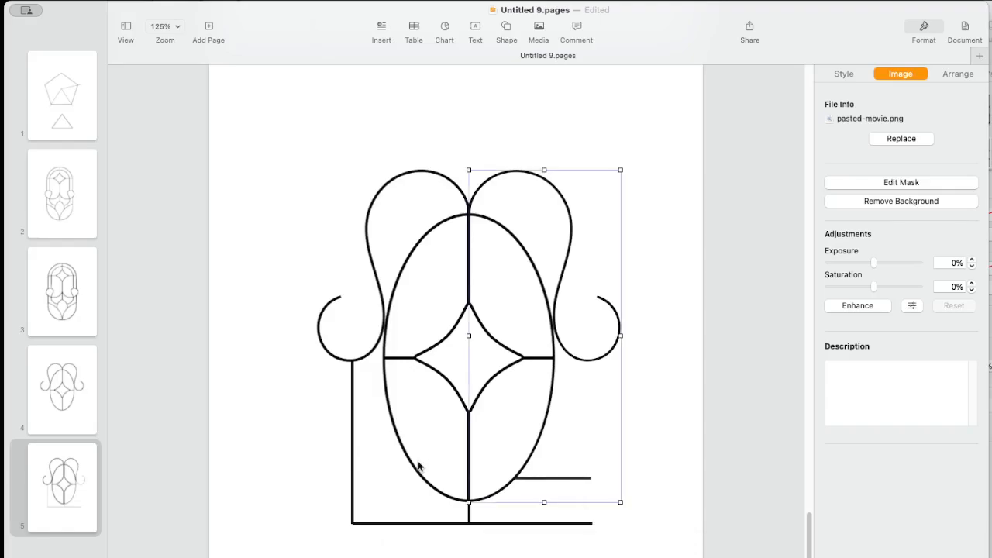
Step: Make the white background of the left half-pattern image transparent
click(376, 468)
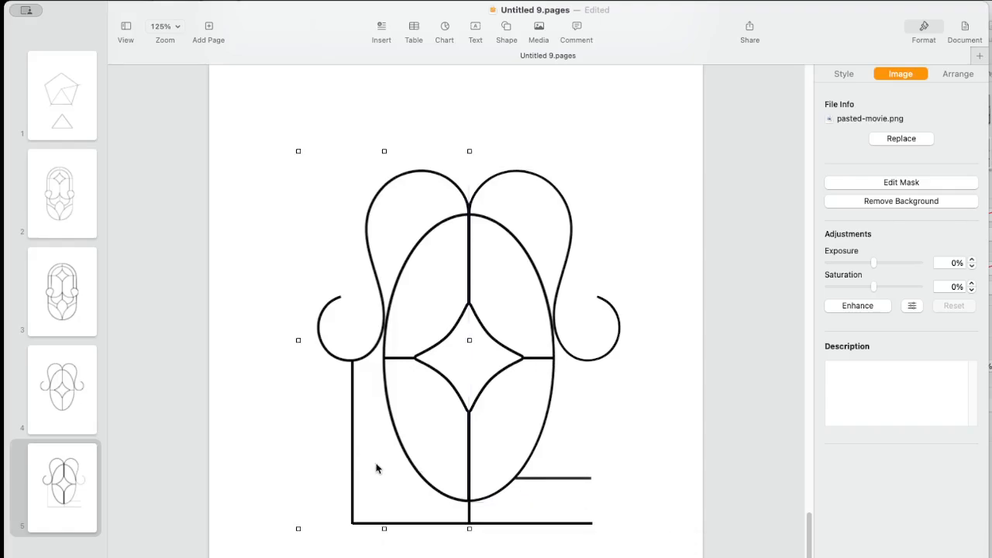
click(894, 200)
drag(371, 435, 385, 443)
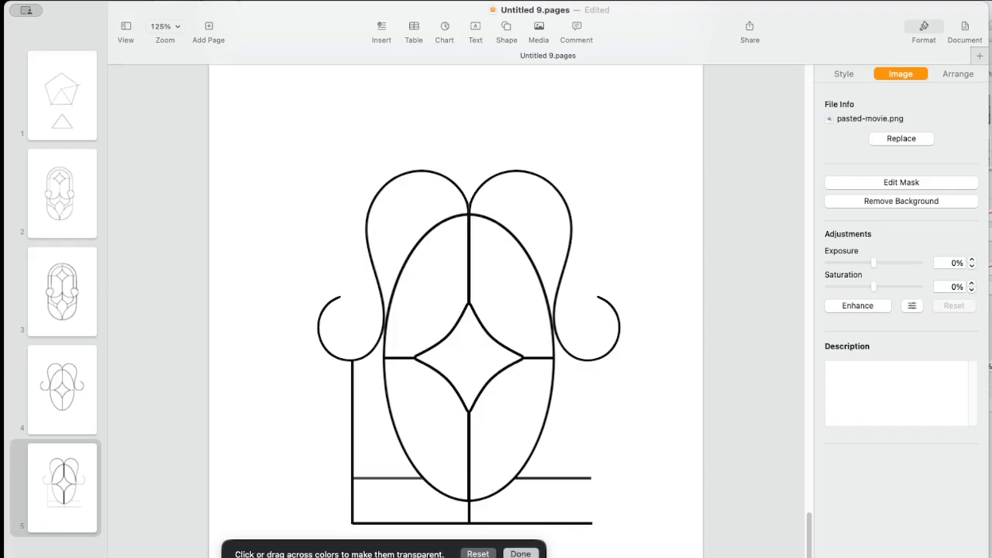
click(520, 553)
click(593, 554)
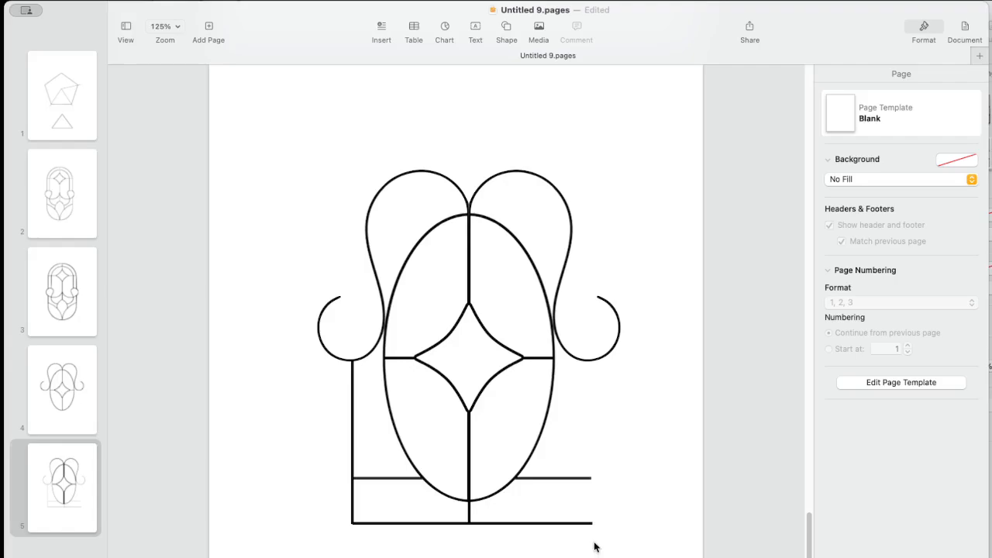
Step: Try a copy of the left vertical line as the frame's right side, from the right hook to the base line, and delete it
click(351, 431)
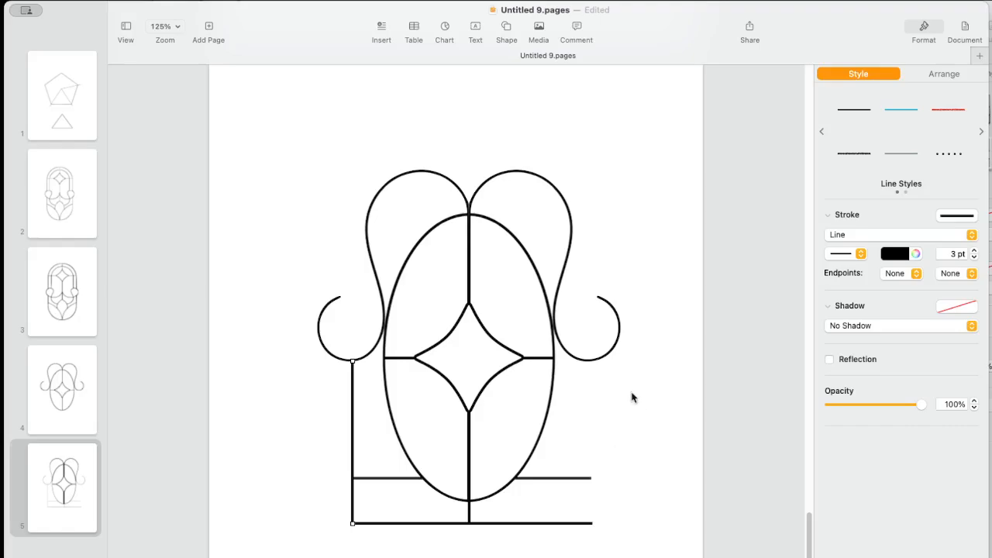
right_click(354, 401)
click(379, 452)
click(603, 423)
key(super+v)
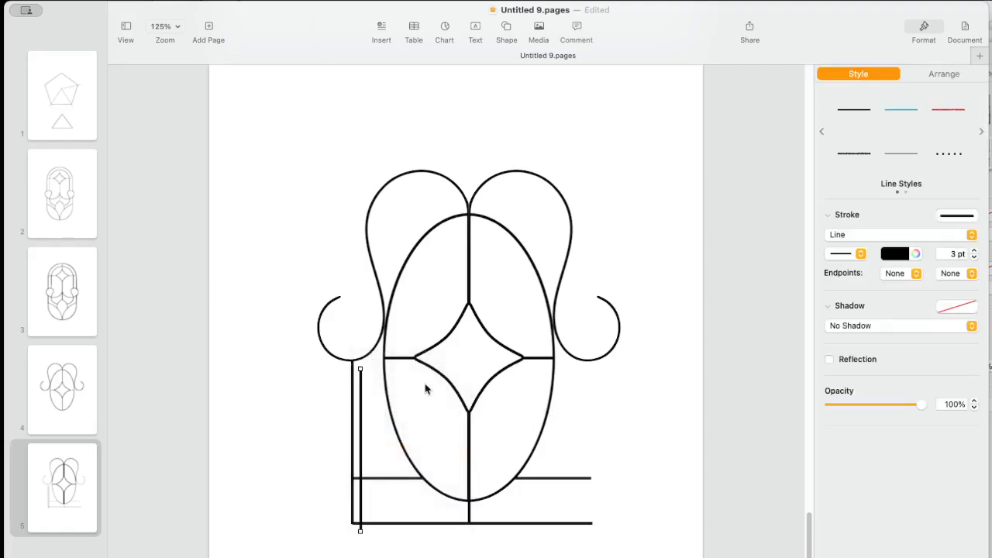
mouse_move(361, 405)
mouse_down()
mouse_move(536, 384)
mouse_move(600, 388)
mouse_move(577, 393)
mouse_move(589, 391)
mouse_up()
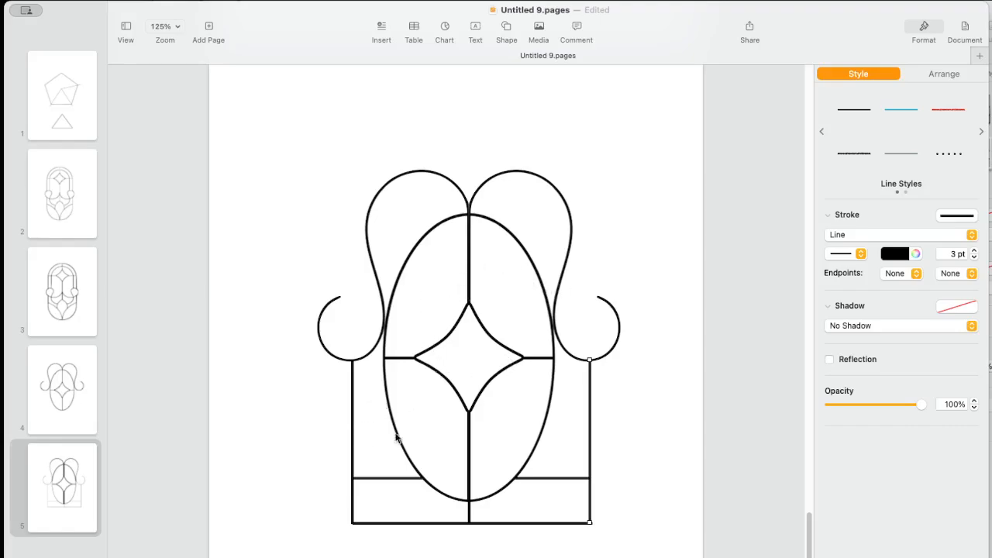
drag(591, 416, 583, 416)
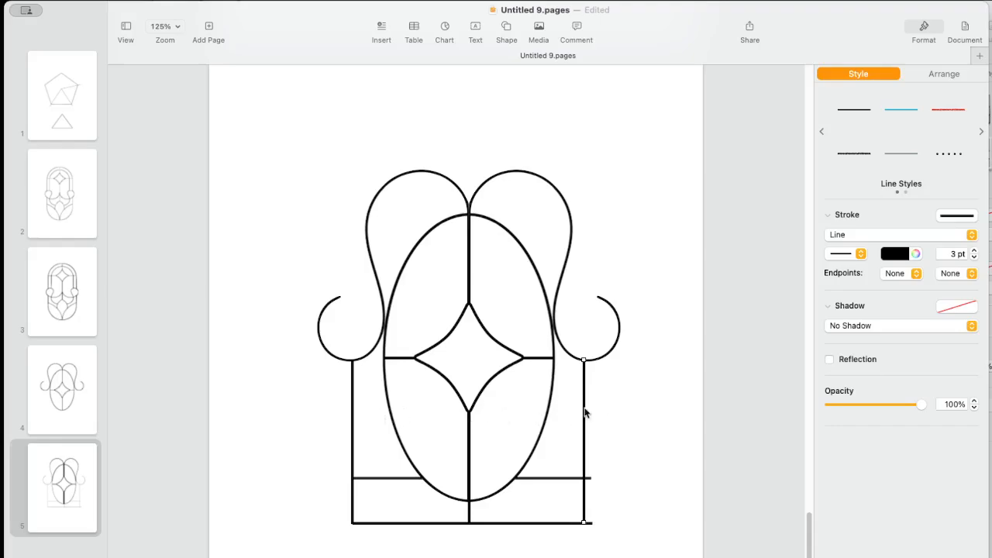
mouse_move(585, 408)
mouse_down()
mouse_move(628, 416)
mouse_move(629, 404)
mouse_move(627, 420)
mouse_move(590, 413)
mouse_up()
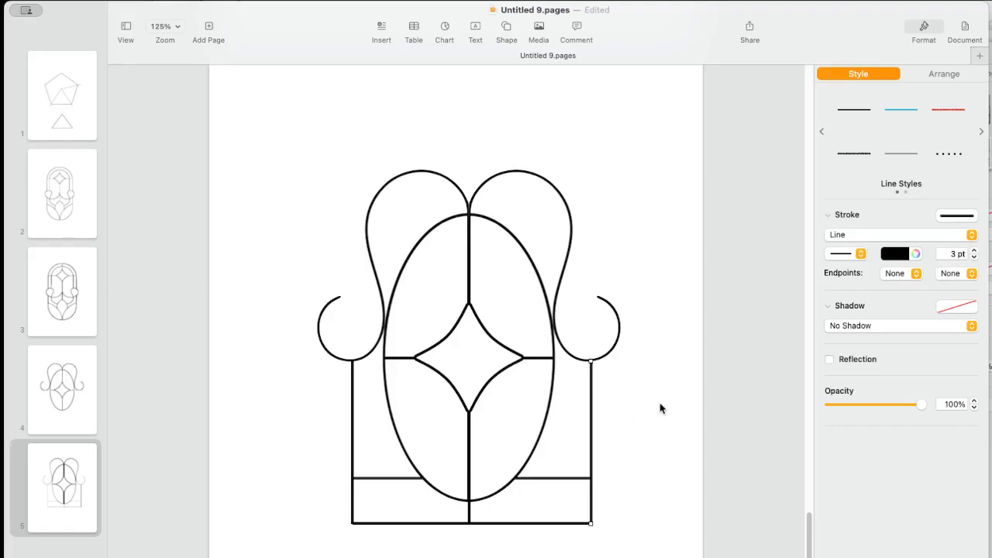
key(Delete)
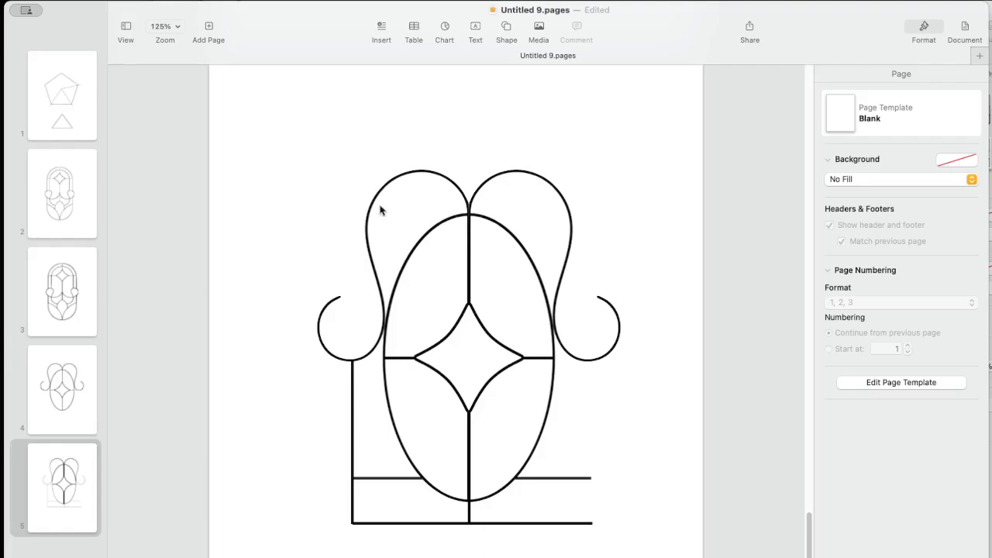
Step: Clear the drawing from page 5 and paste the image of the framed left half at X 1.25 in, Y 1.07 in
mouse_move(310, 117)
mouse_down()
mouse_move(504, 195)
mouse_move(575, 410)
mouse_move(599, 535)
mouse_up()
key(Delete)
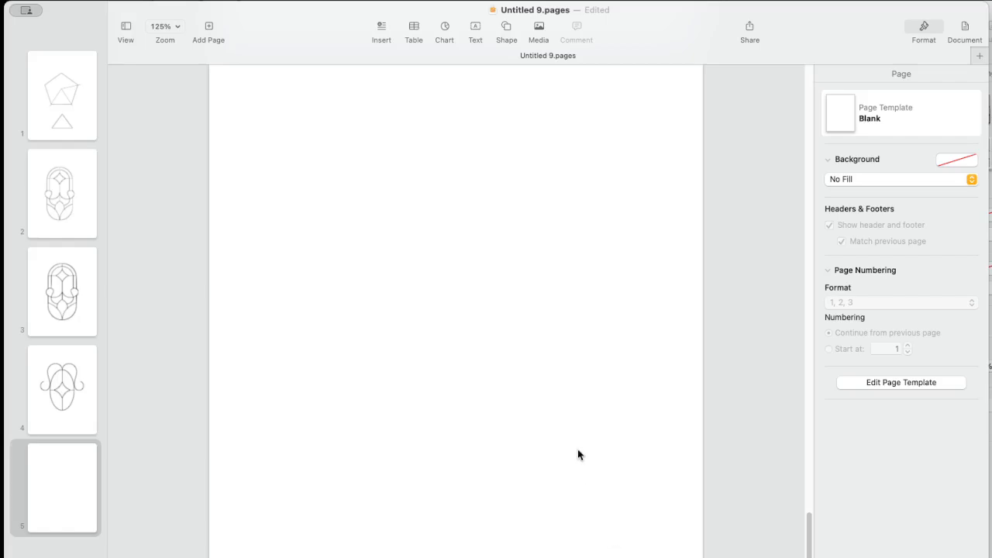
key(super+v)
drag(498, 353, 412, 318)
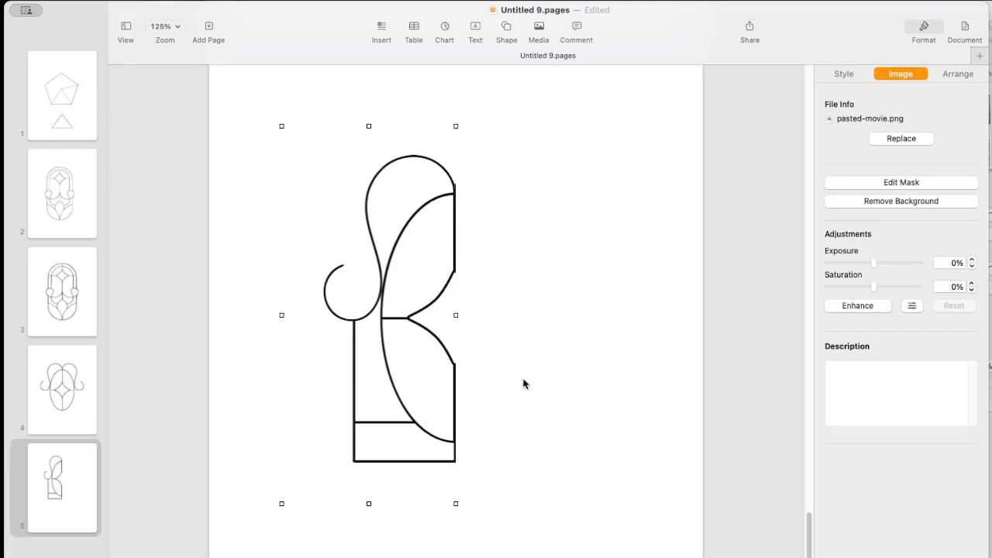
Step: Paste a second copy of the framed half, flip it horizontally, and place it against the first at X 4.25 in, Y 1.07 in
key(super+v)
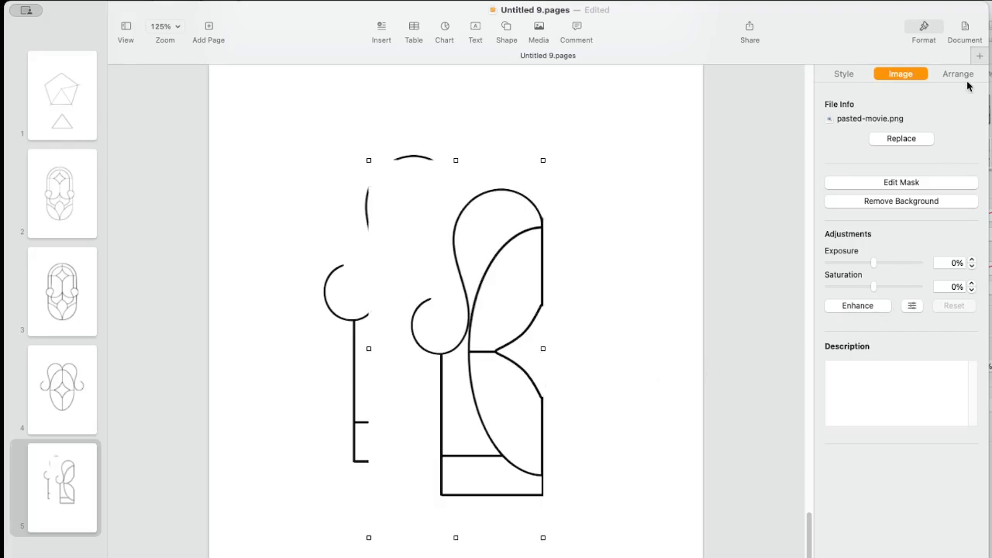
click(964, 76)
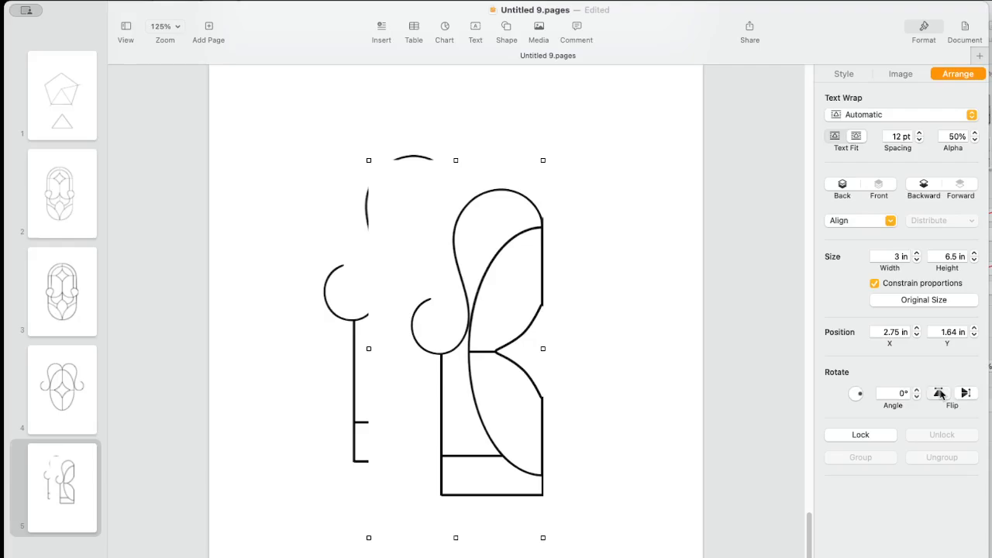
click(939, 393)
mouse_move(406, 351)
mouse_down()
mouse_move(525, 339)
mouse_move(490, 320)
mouse_move(496, 315)
mouse_up()
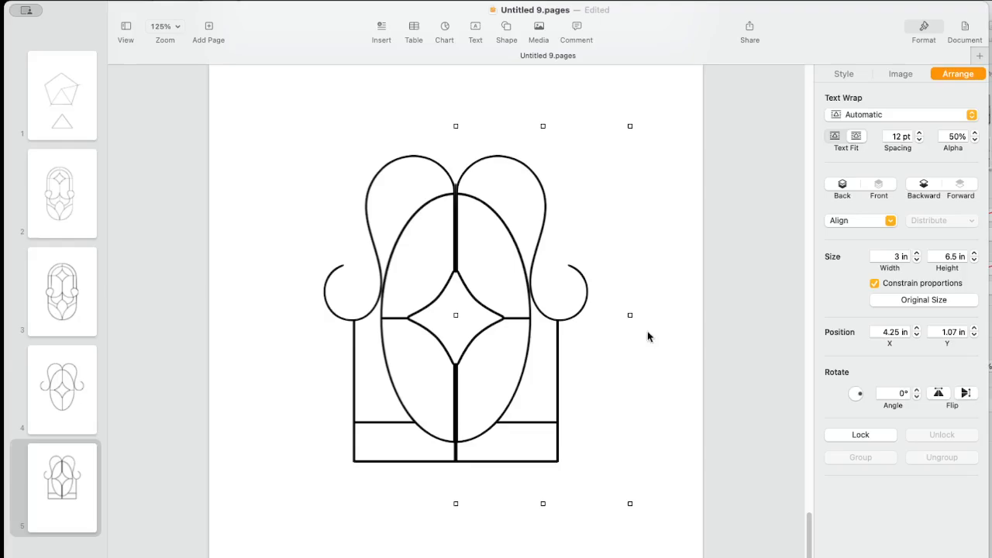
Step: Nudge the flipped half left to X 4.19 in to thin the doubled centre line
key(Left)
key(Left)
key(Left)
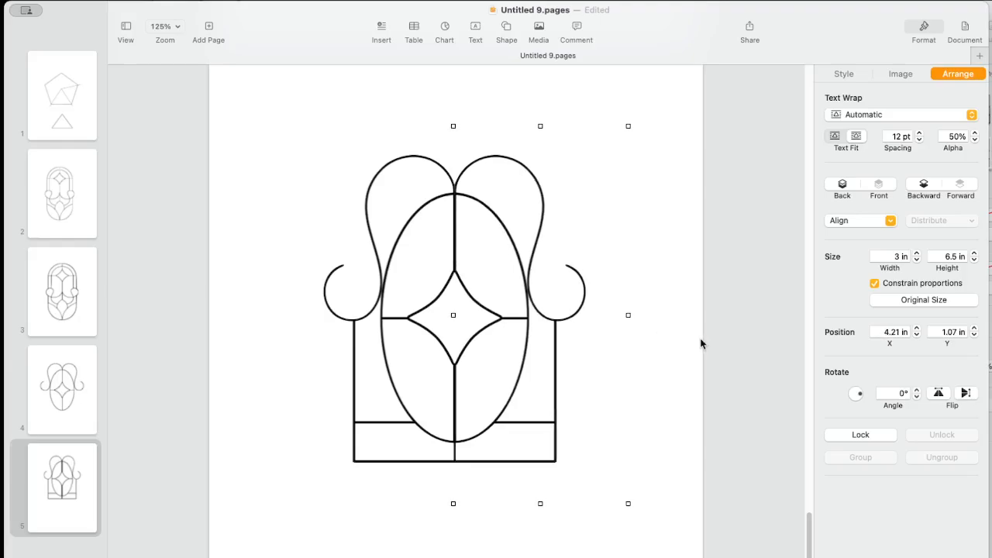
key(Left)
key(Right)
key(Left)
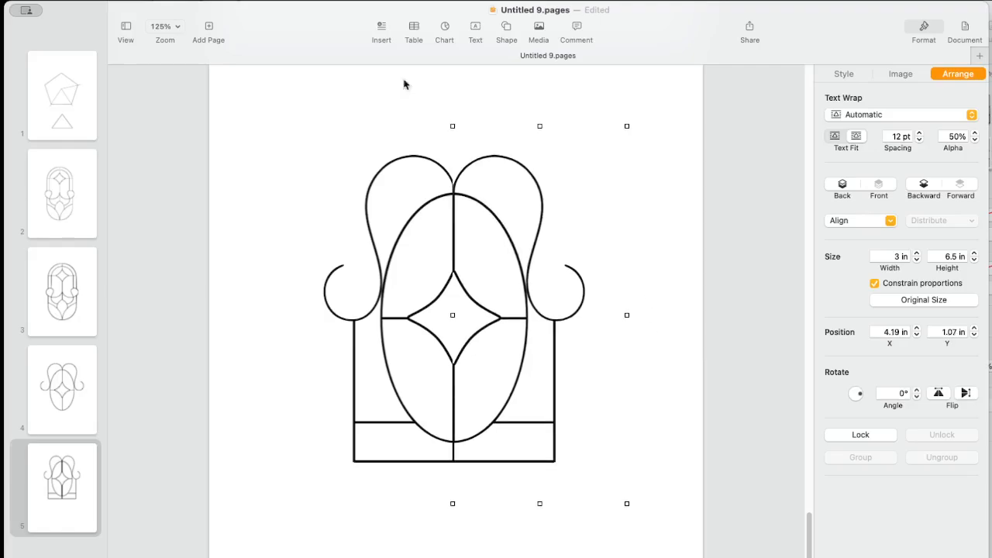
click(327, 124)
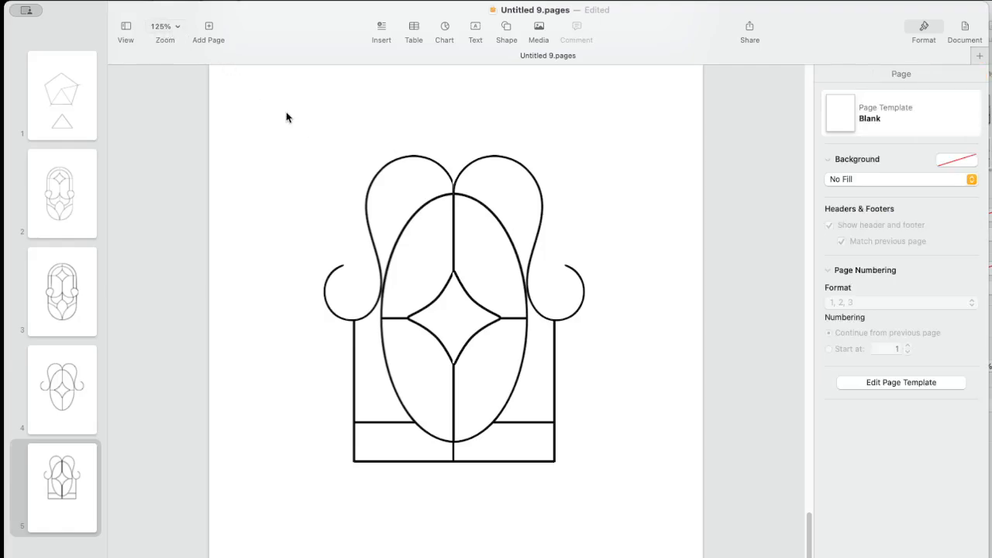
Step: Group the two half-pattern images and enlarge the group proportionally to about 7.57 in wide by 8.27 in high
click(177, 25)
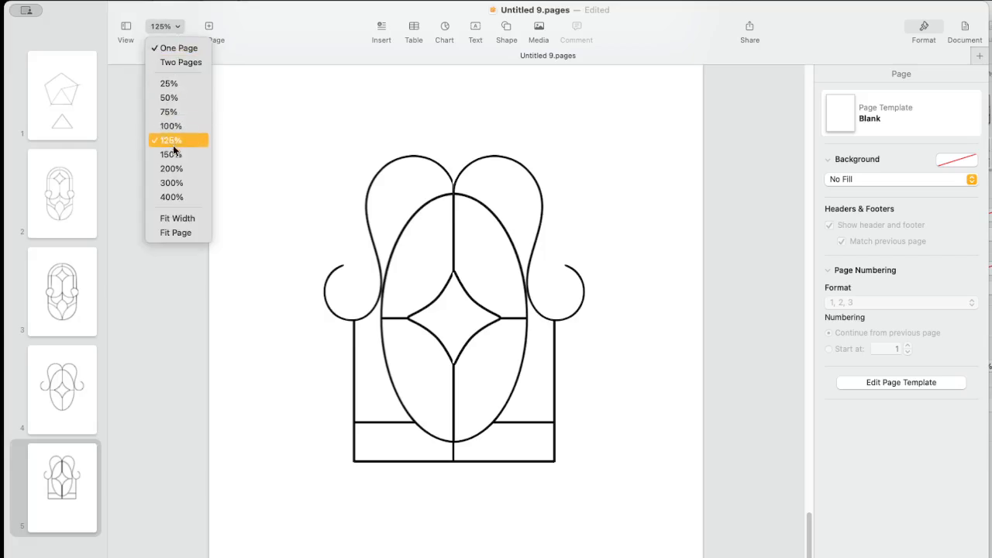
click(349, 139)
mouse_move(310, 126)
mouse_down()
mouse_move(534, 183)
mouse_move(578, 354)
mouse_move(576, 496)
mouse_up()
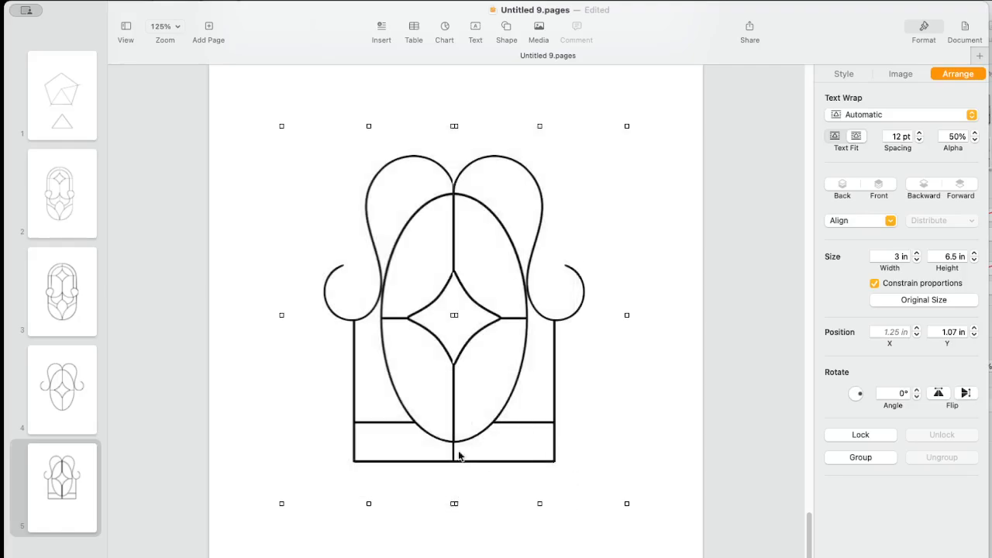
right_click(450, 404)
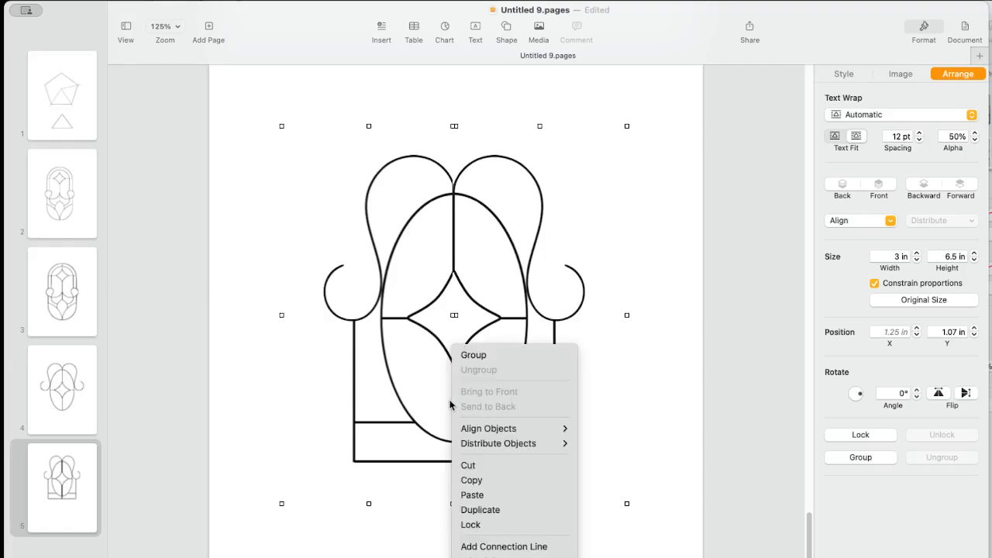
click(478, 363)
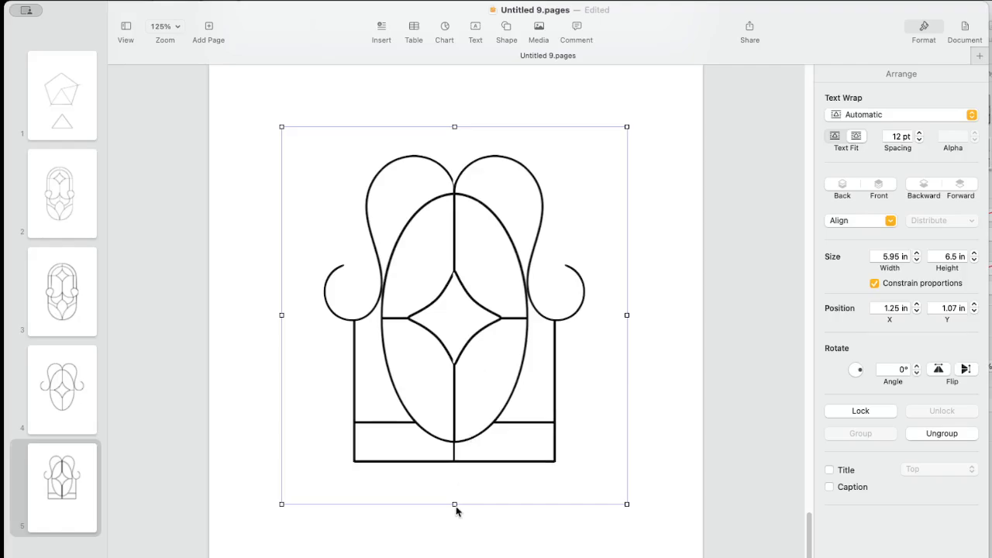
drag(454, 504, 457, 557)
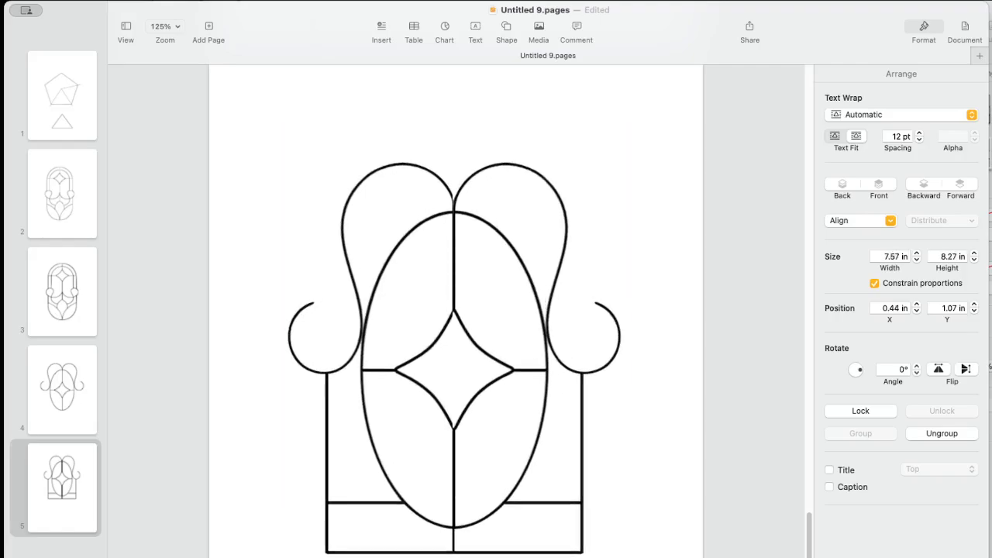
Step: Ungroup the two half-pattern images and nudge the right half to X 4.21 in to adjust the centre line
right_click(514, 365)
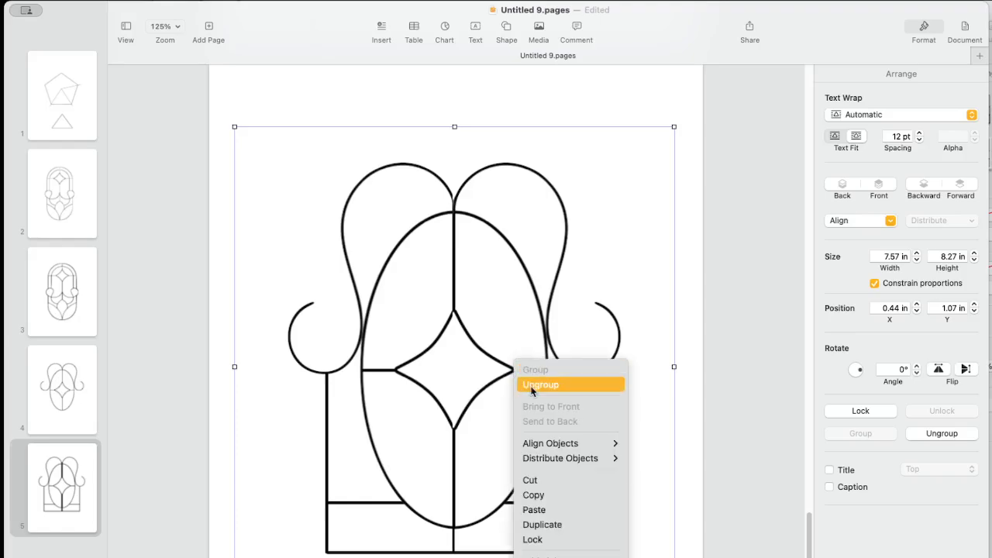
click(532, 386)
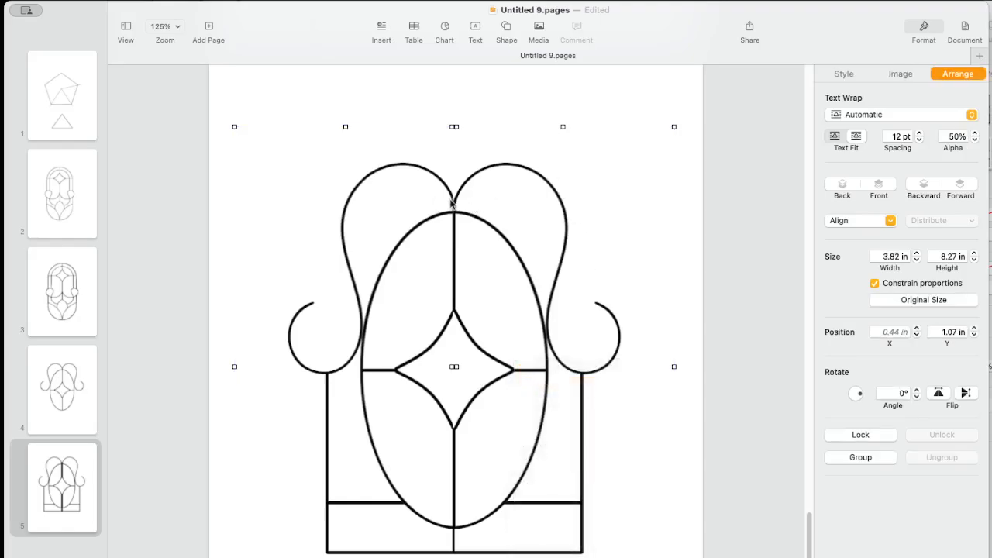
click(514, 94)
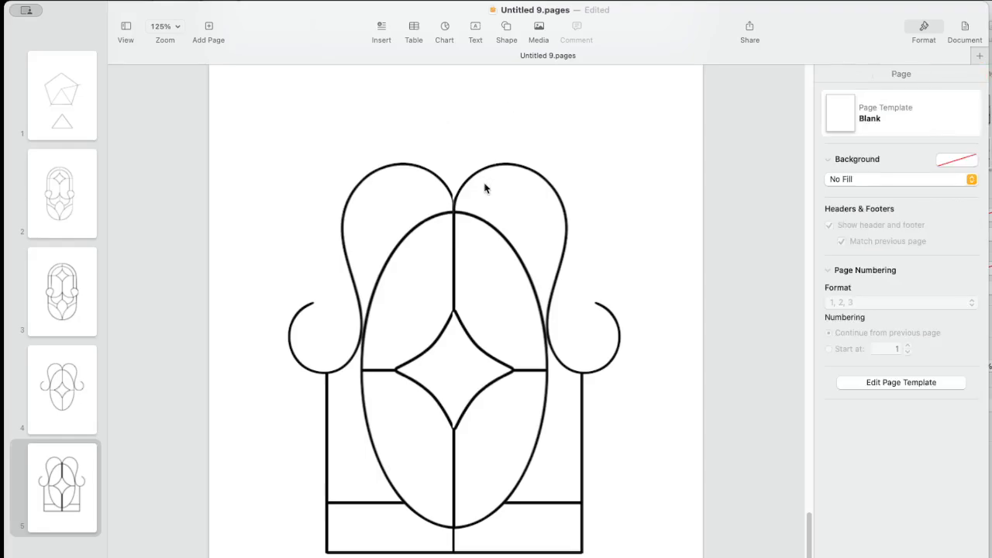
click(465, 190)
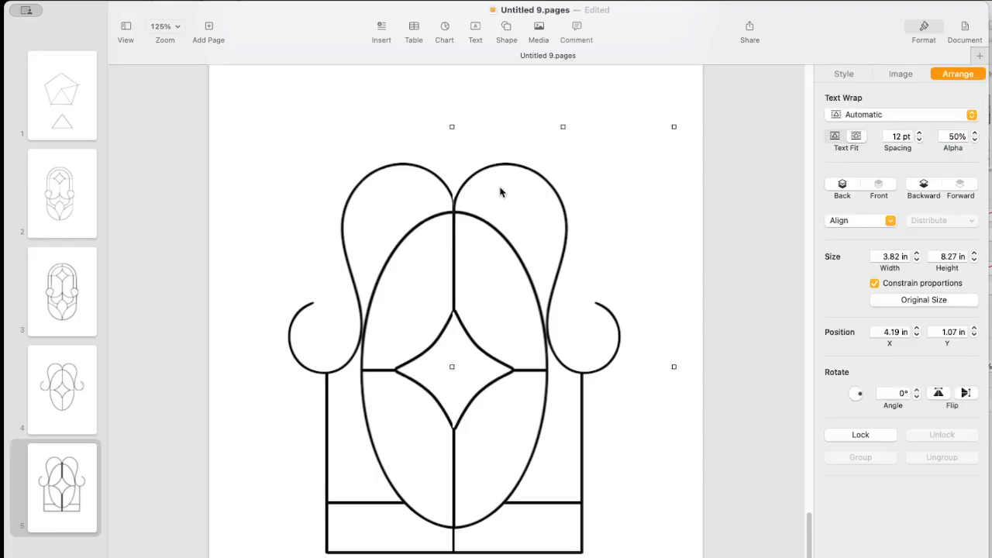
key(Right)
key(Right)
key(Right)
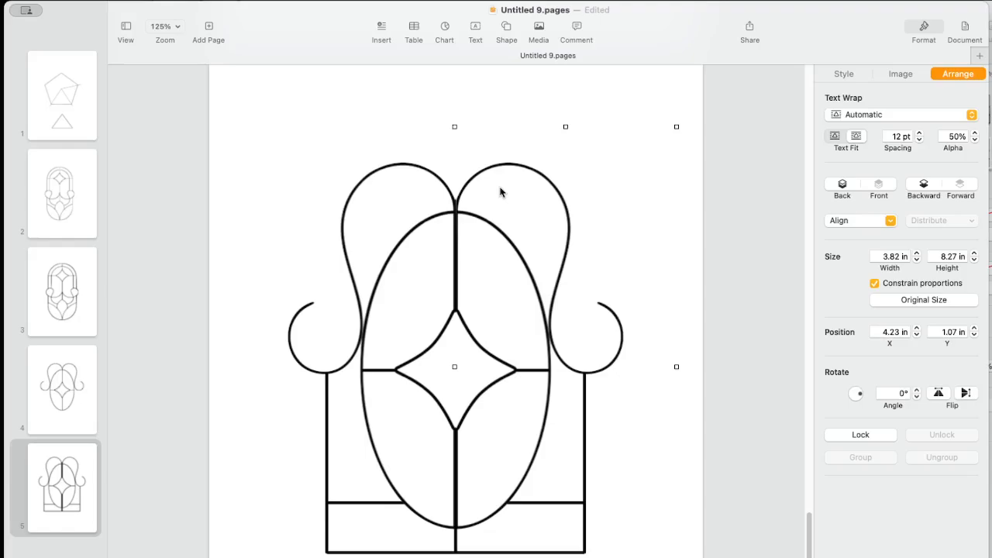
key(Left)
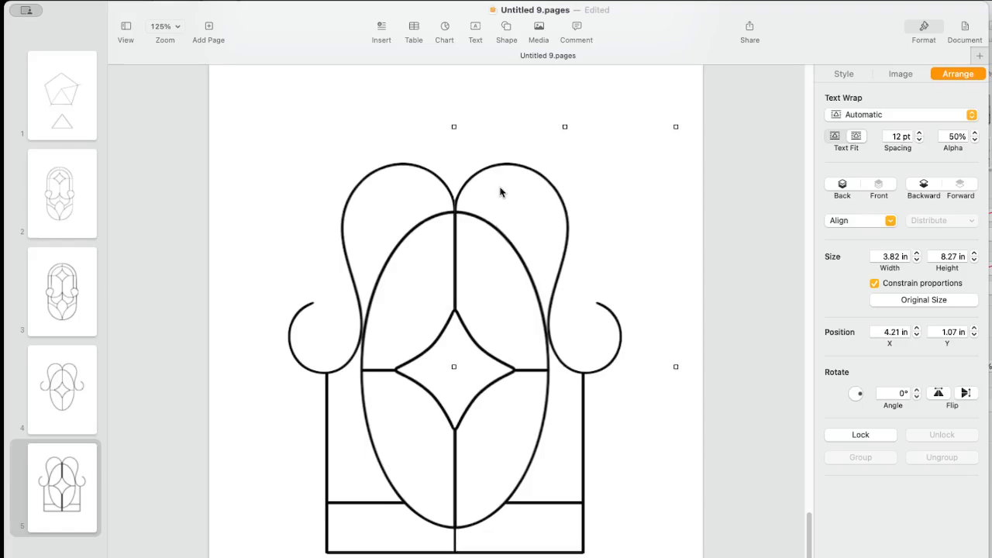
Step: Nudge the left half-pattern image slightly toward the right half to tighten the centre seam
click(421, 167)
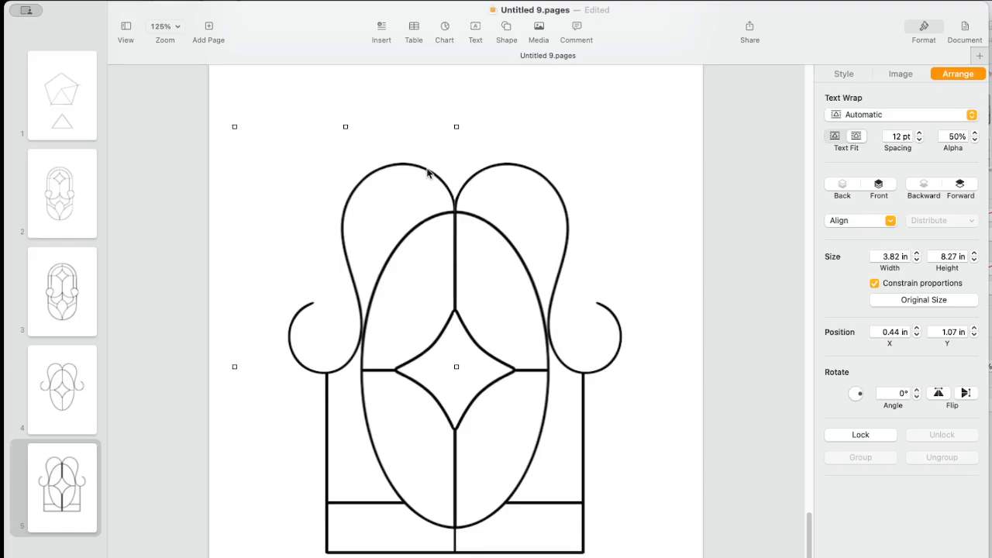
key(Right)
key(Left)
click(634, 311)
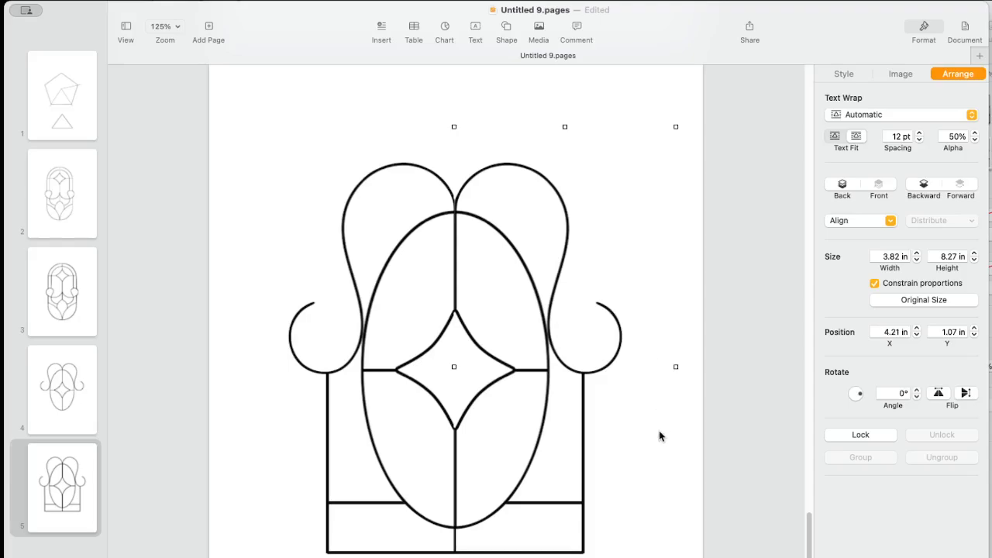
click(526, 114)
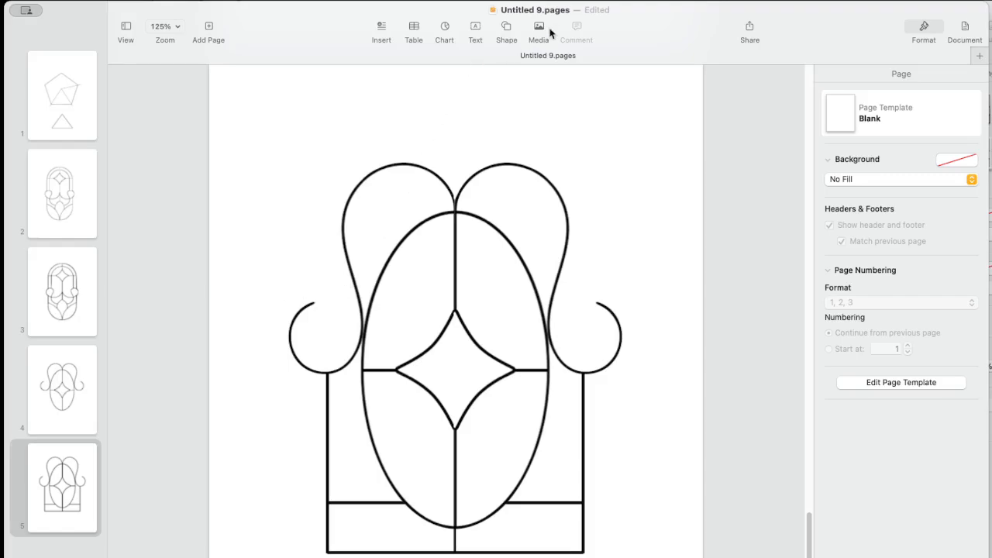
Step: Add a 3 pt straight line from the left scroll's open tip (1.76 in, 48.92 in) up to 2.09 in, 46.38 in
click(506, 33)
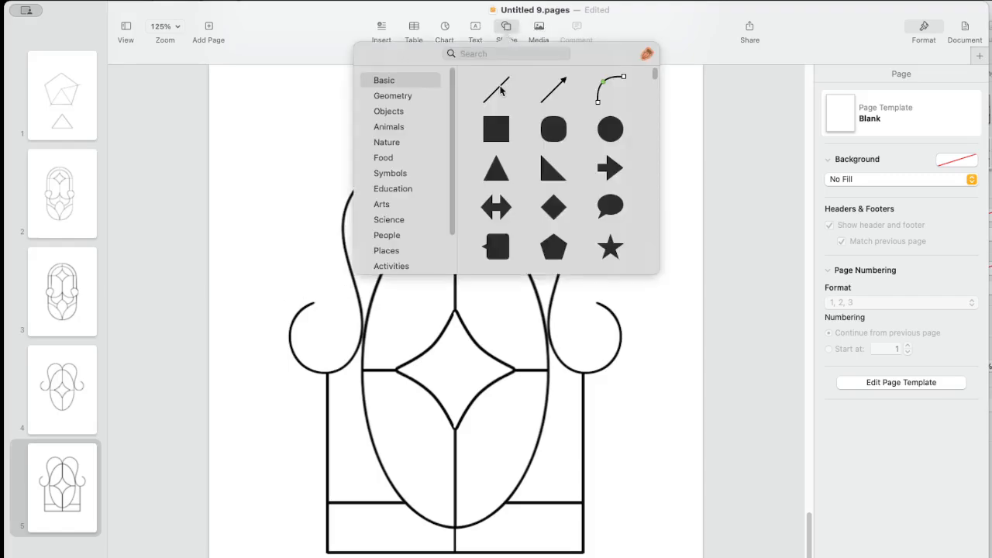
click(499, 91)
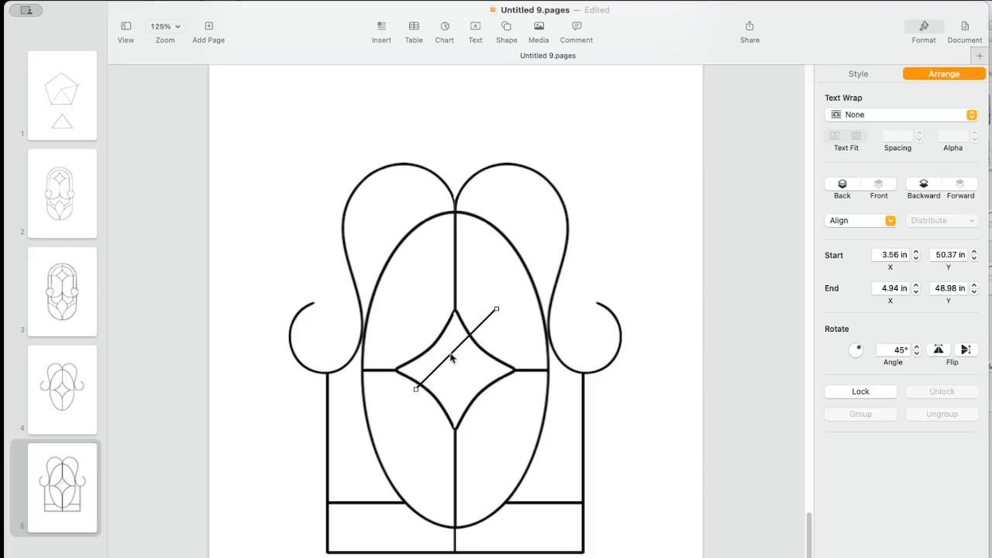
drag(450, 357, 347, 273)
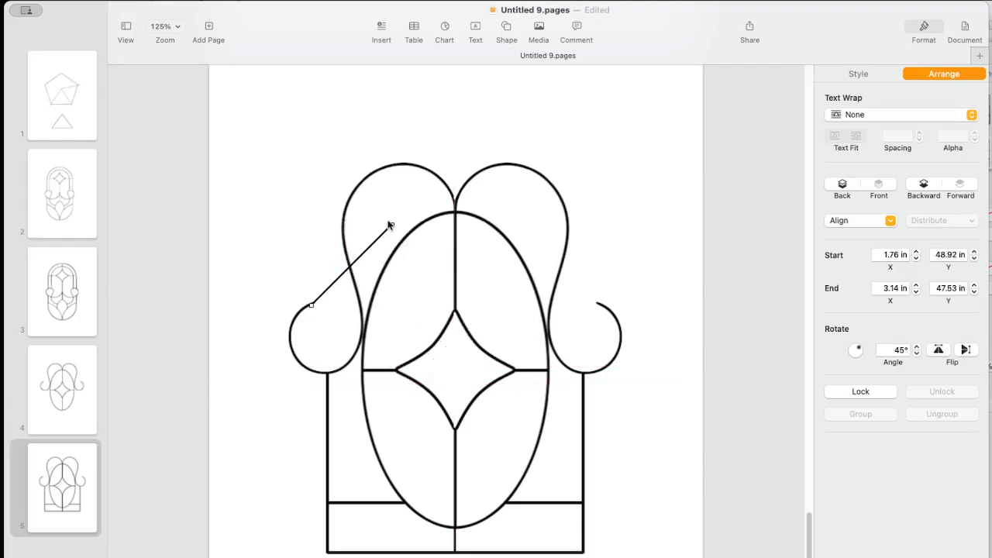
drag(392, 224, 330, 159)
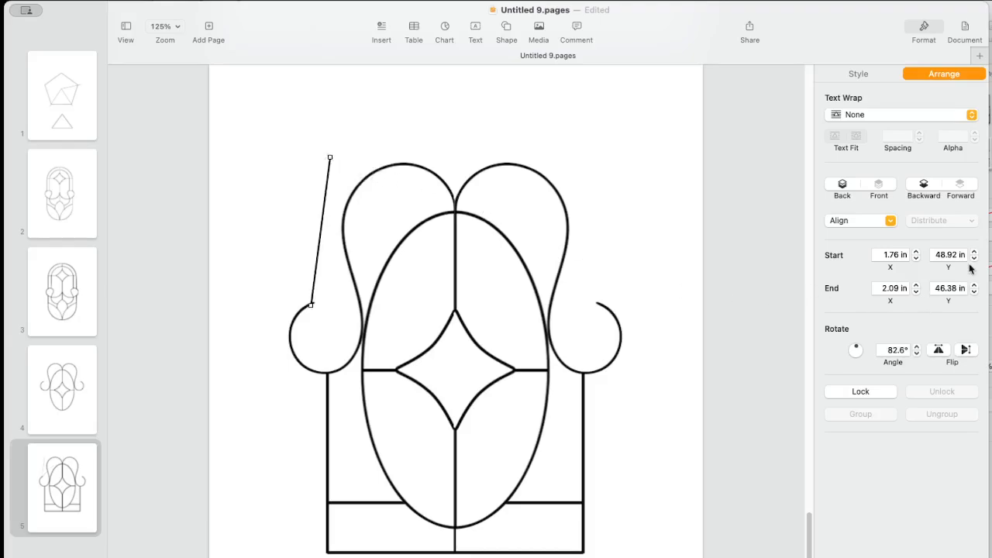
click(858, 74)
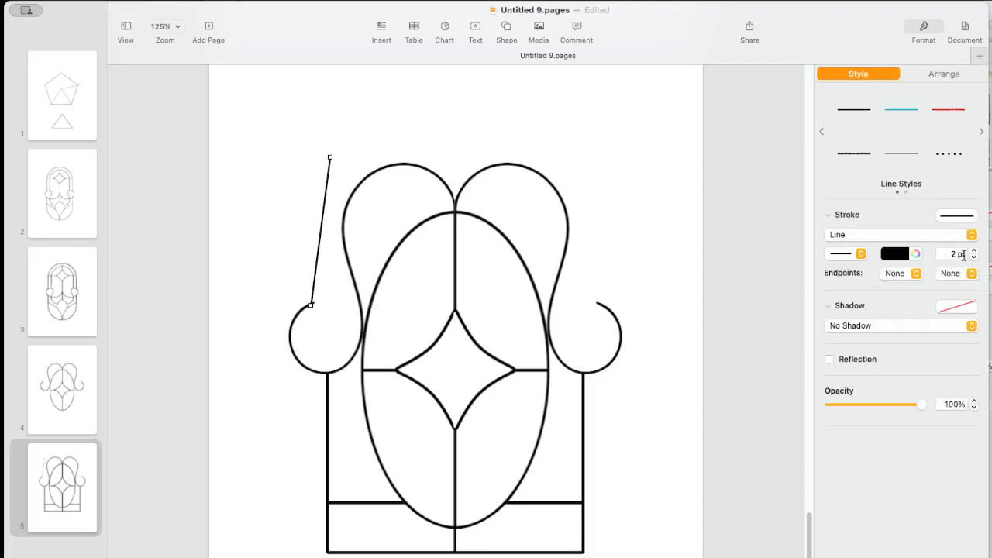
click(973, 251)
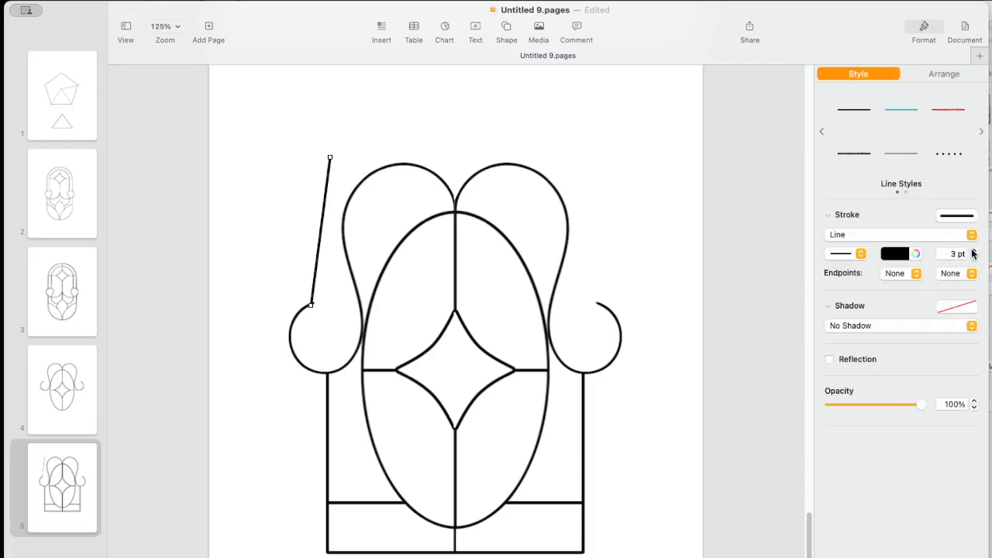
Step: Make the new line editable and bend it into an arc that touches the left S-curve, with its upper end left of the lobe
right_click(323, 210)
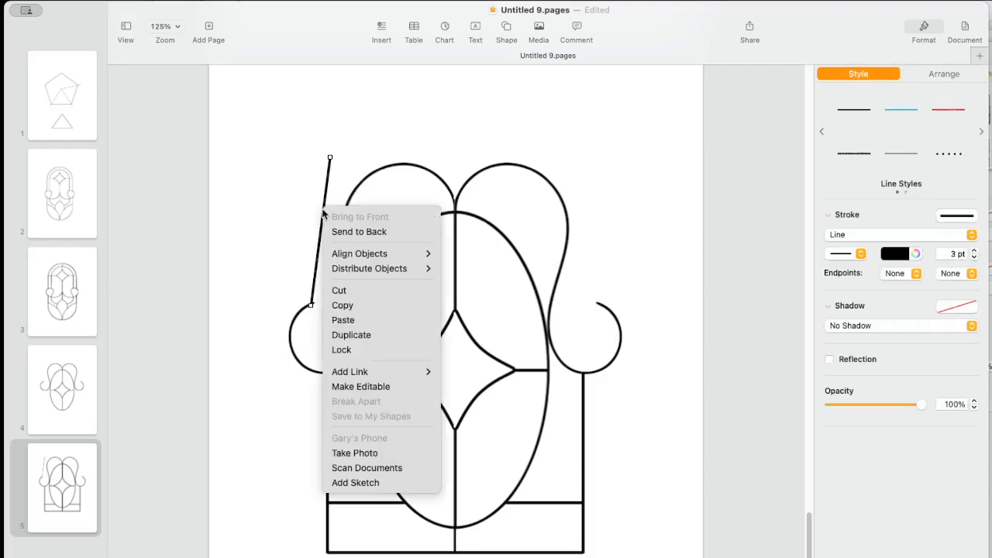
click(368, 387)
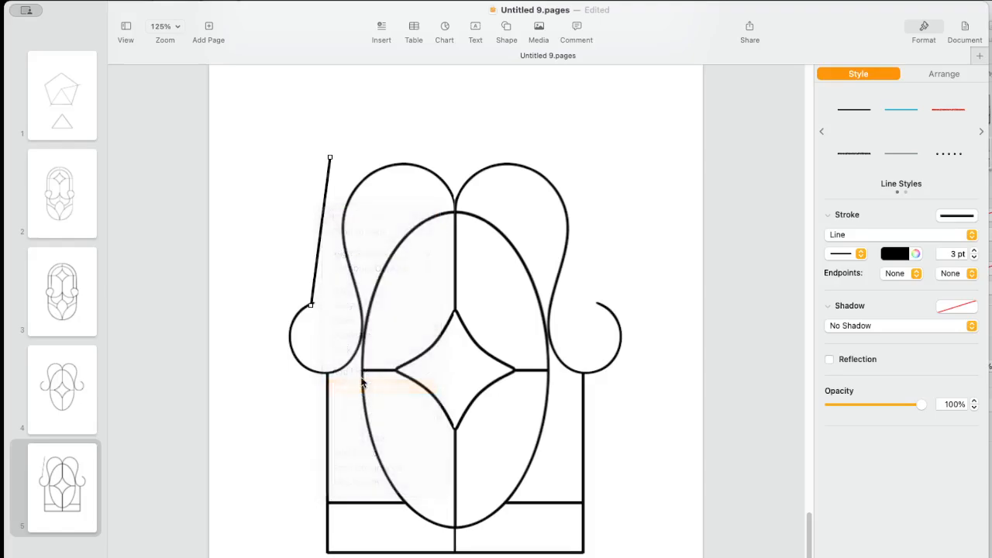
click(312, 304)
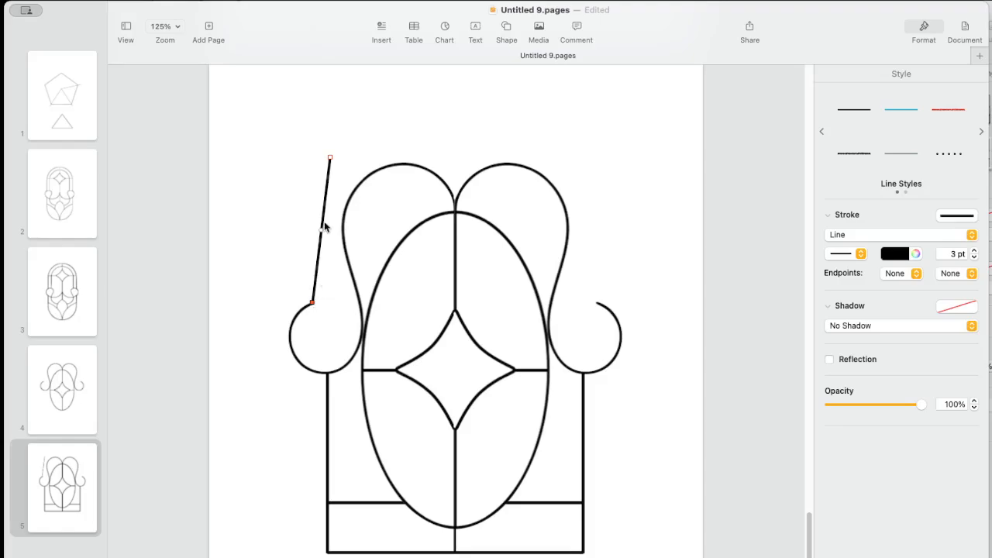
drag(322, 231, 361, 247)
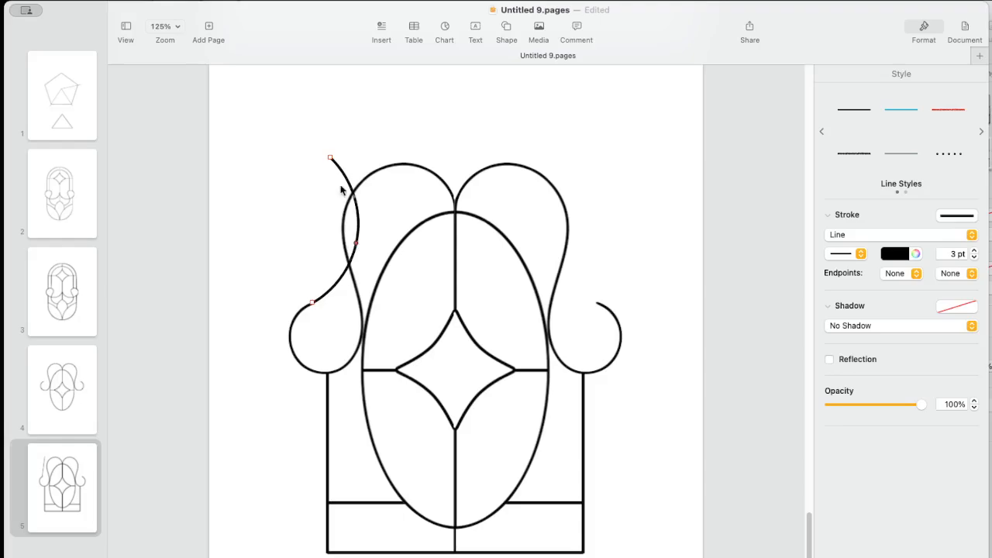
drag(329, 158, 310, 215)
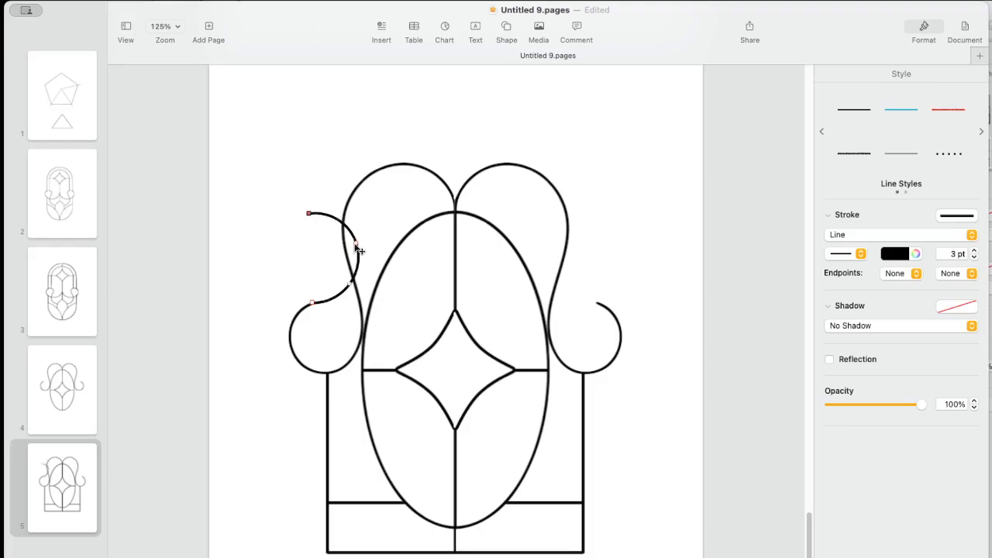
drag(357, 244, 343, 247)
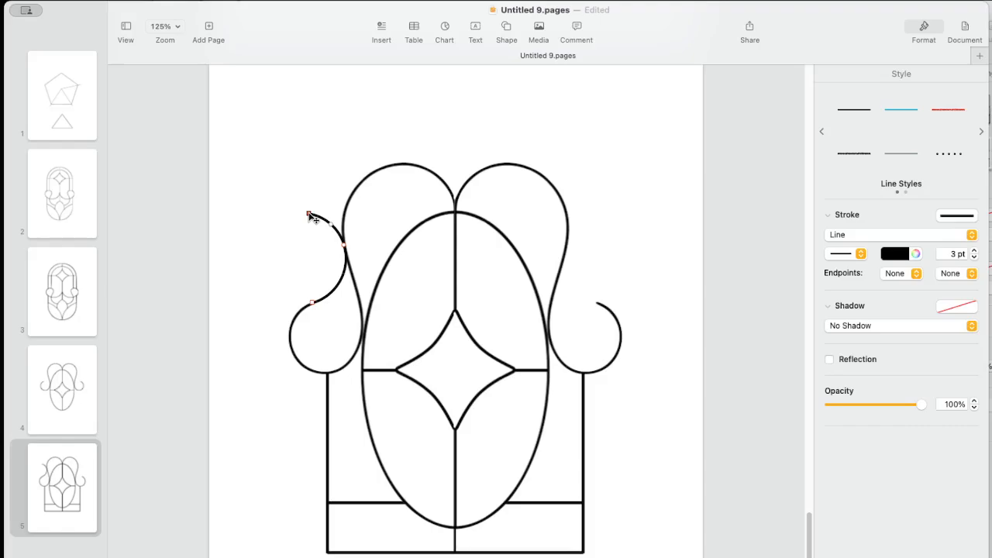
mouse_move(309, 214)
mouse_down()
mouse_move(328, 168)
mouse_move(306, 200)
mouse_up()
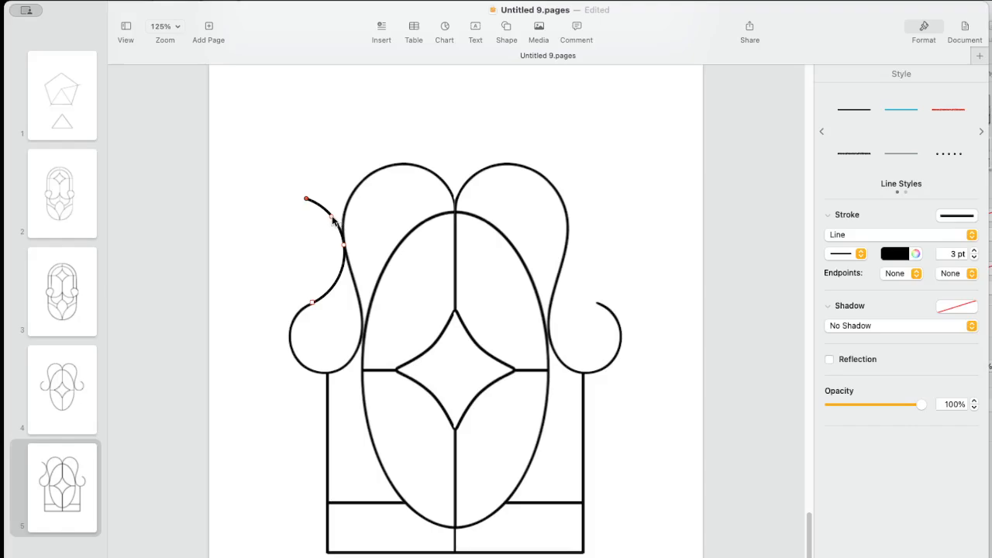
Step: Try dividing the arc's path at a point near its upper end and pulling the pieces apart, and undo the split
right_click(333, 220)
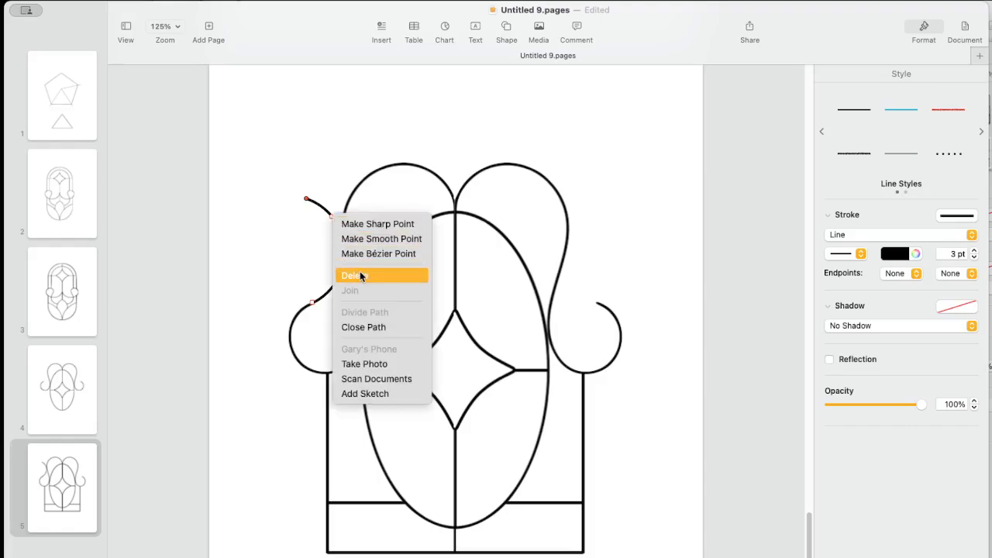
click(331, 139)
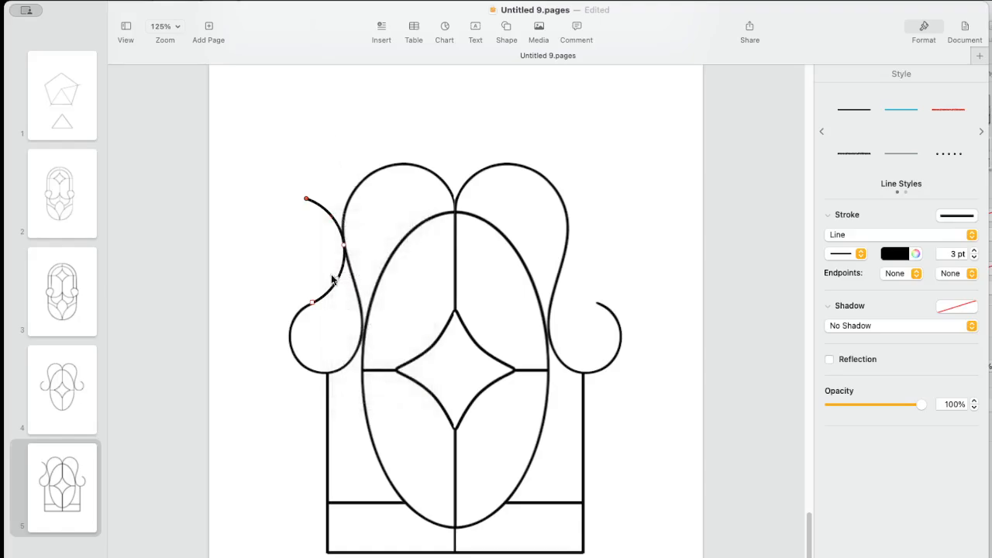
right_click(335, 221)
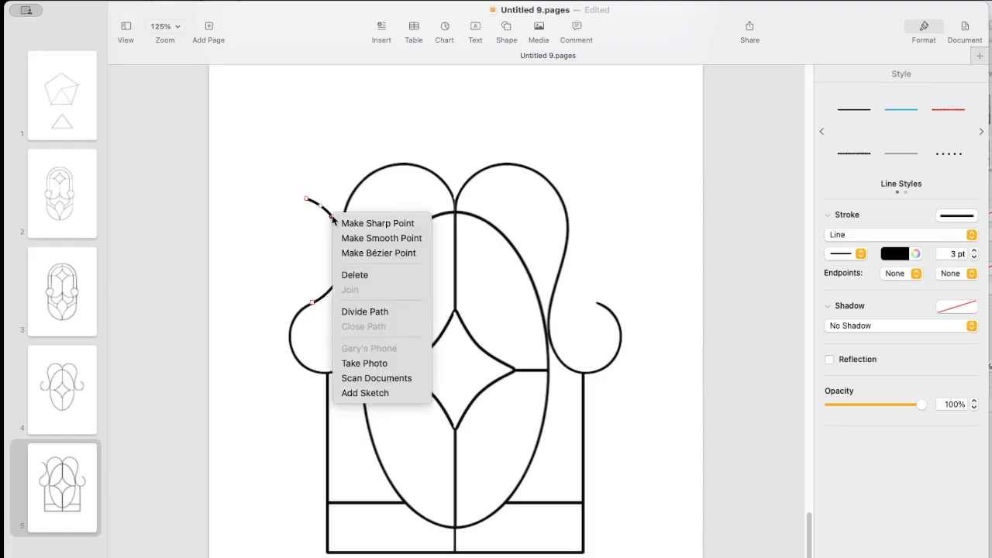
click(369, 312)
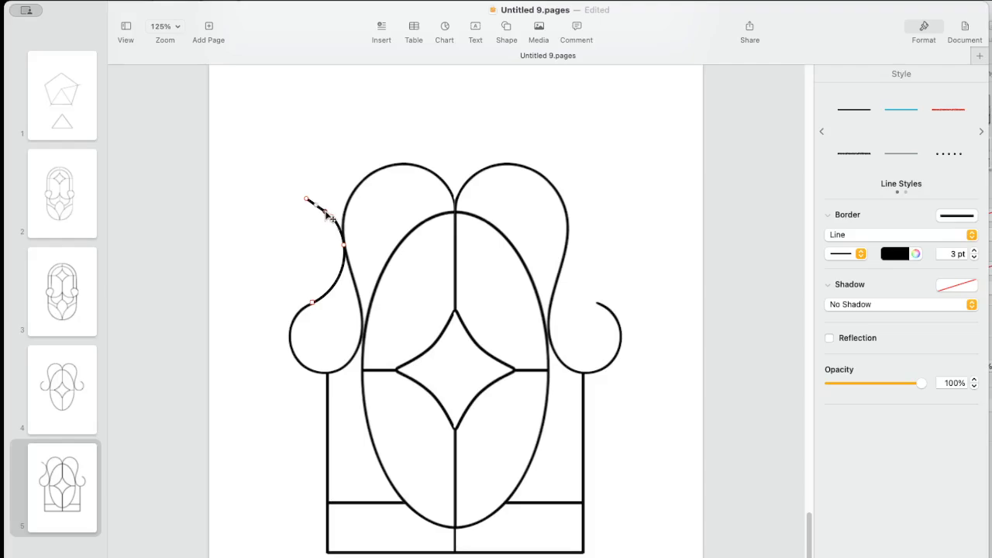
drag(326, 215, 378, 161)
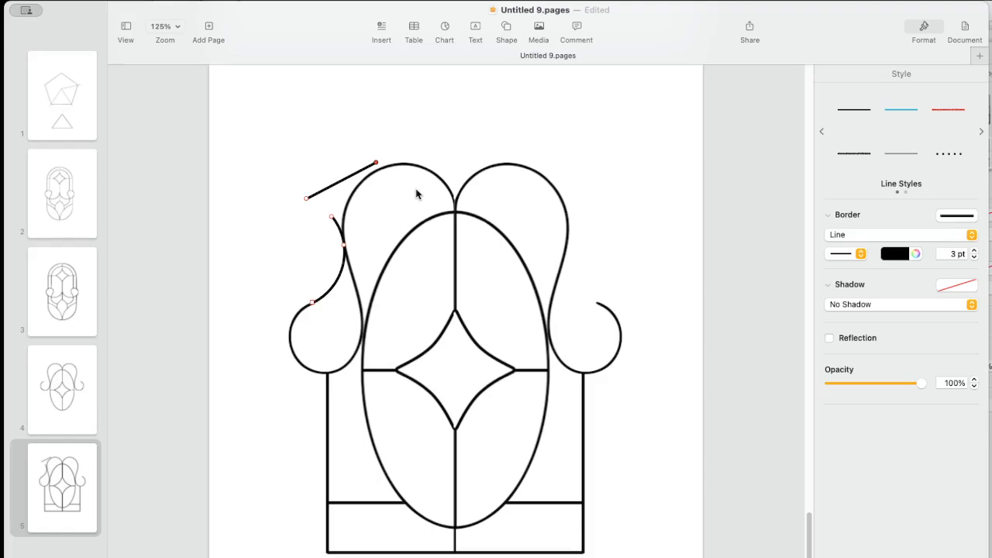
key(super+z)
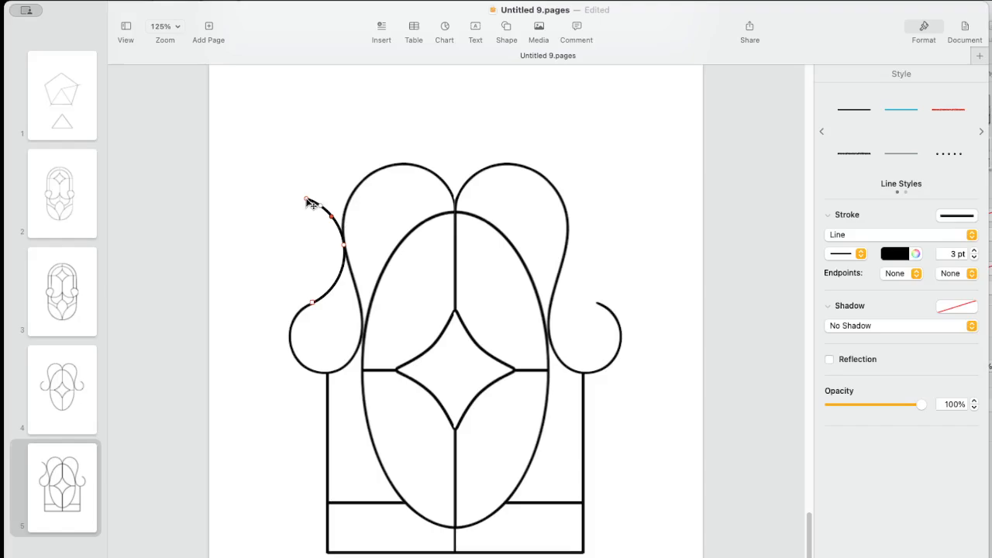
Step: Make the arc's upper end a sharp point and move it up beside the left lobe
right_click(307, 201)
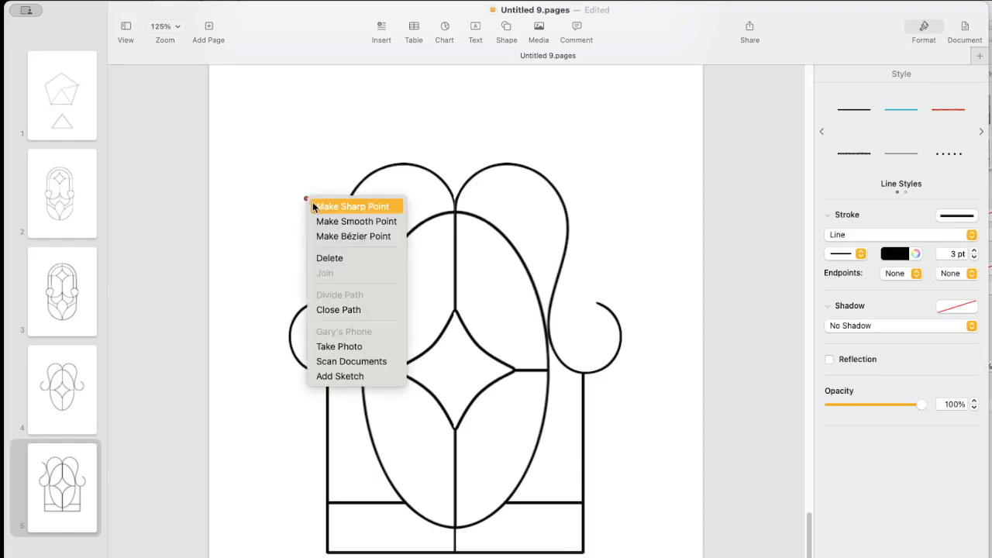
click(316, 207)
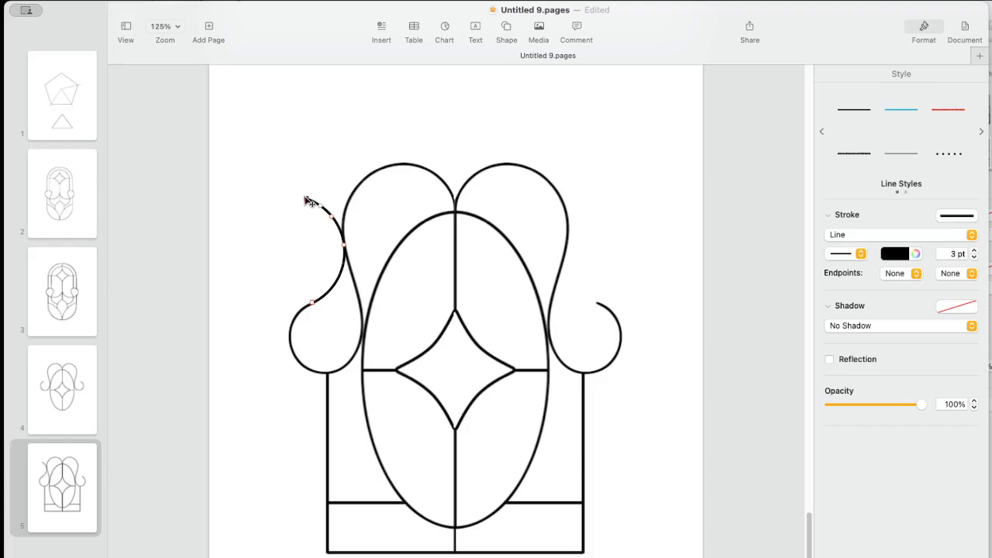
drag(307, 199, 320, 167)
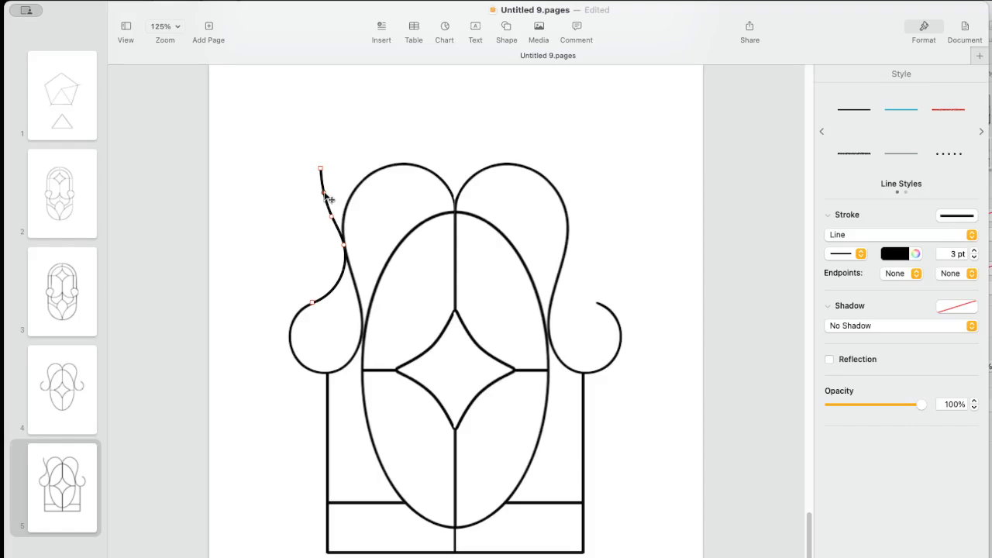
Step: Make the point below the upper end sharp, extend the end to above the pattern's centre line, and pull the point inside the left lobe
right_click(329, 199)
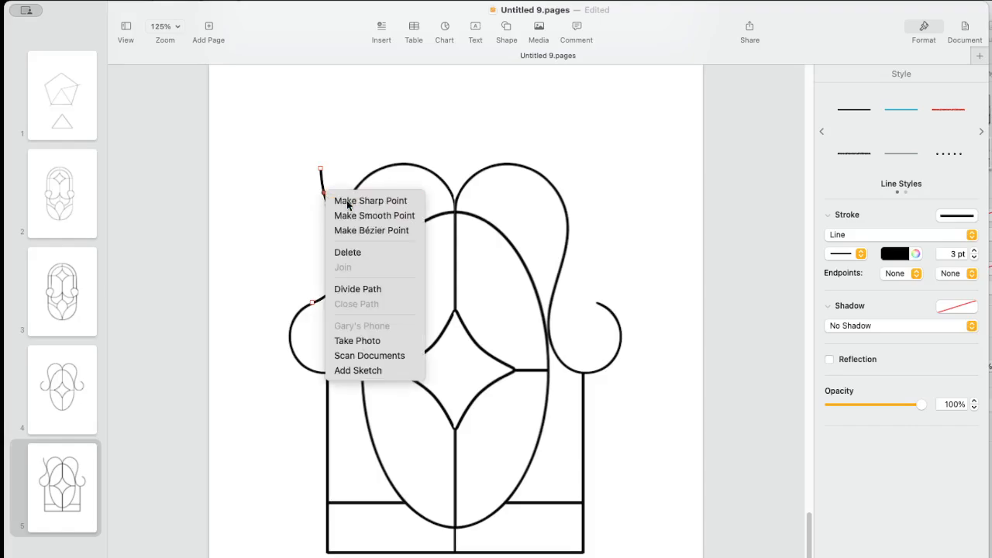
click(348, 202)
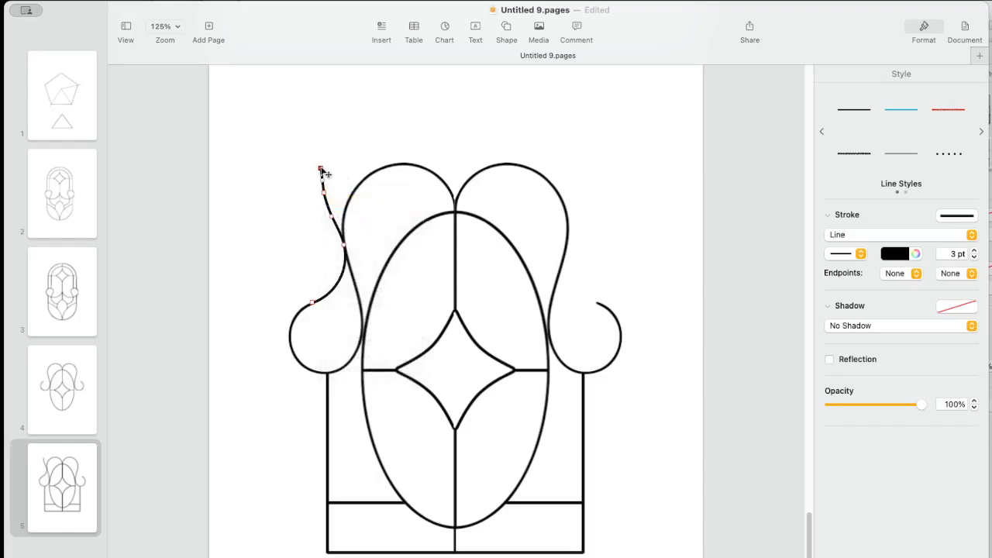
drag(323, 170, 461, 102)
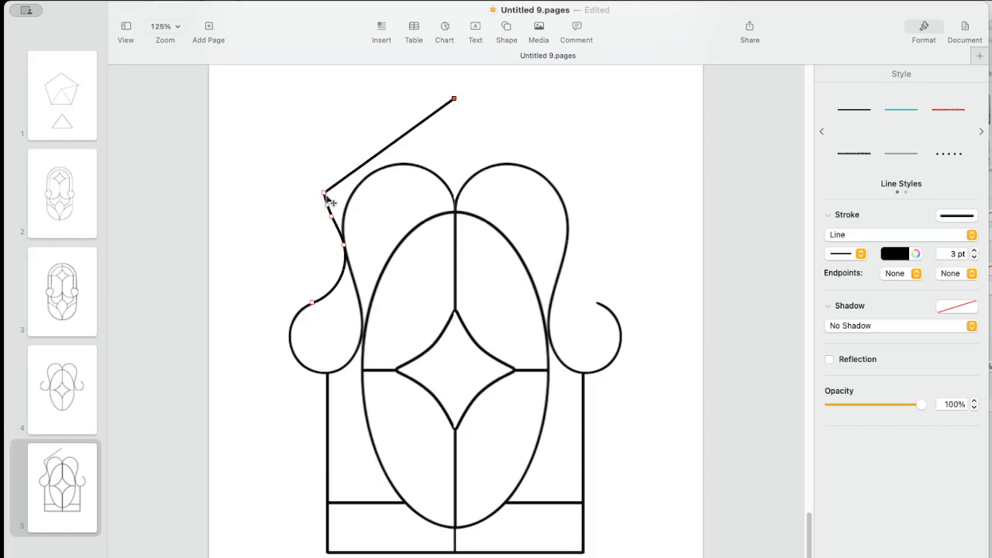
drag(324, 195, 380, 217)
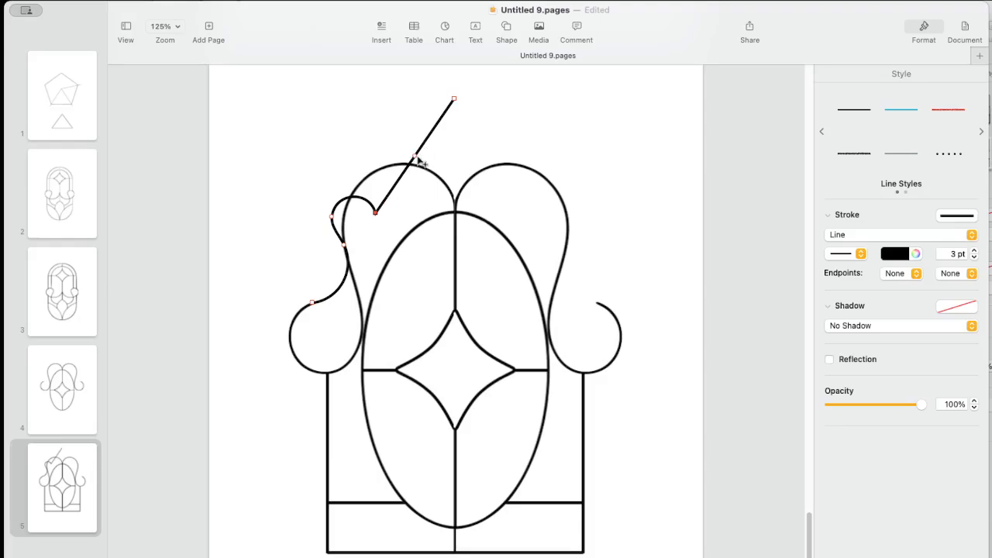
Step: On page 5, turn the midpoint of the freeform line's upper segment into a sharp corner and pull it above the left scroll
drag(416, 159, 424, 180)
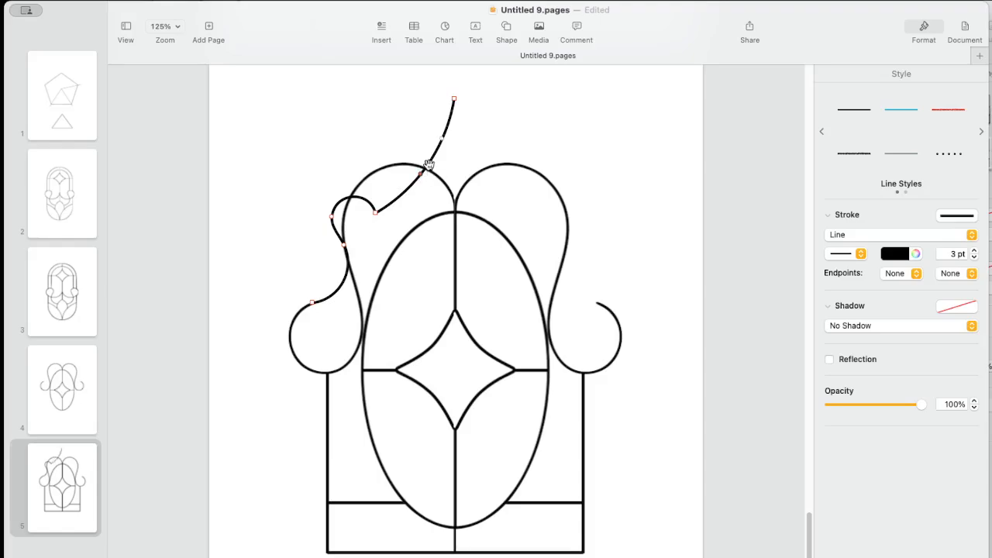
double_click(421, 174)
drag(421, 175, 353, 145)
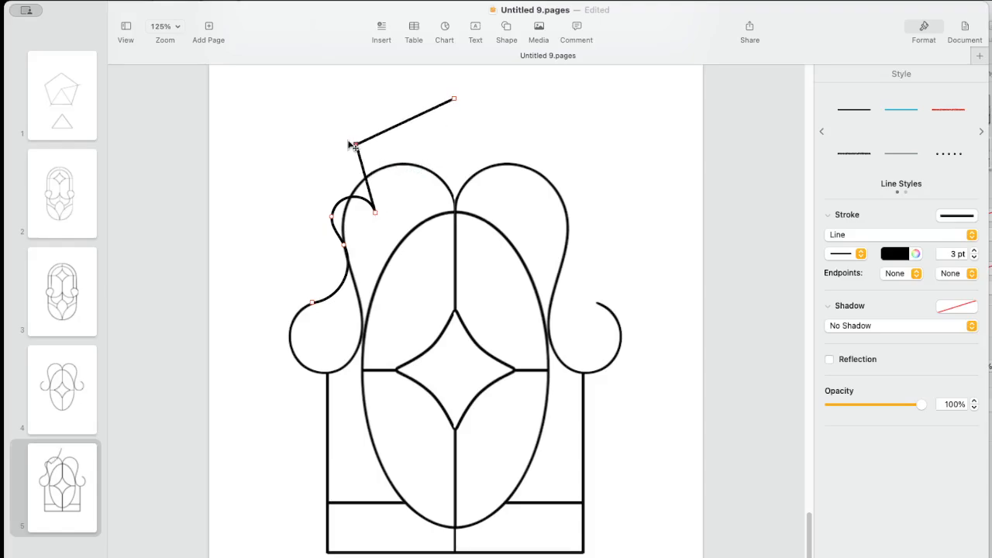
Step: On page 4, copy the 3 by 5 in ellipse and paste a duplicate onto the page
click(68, 384)
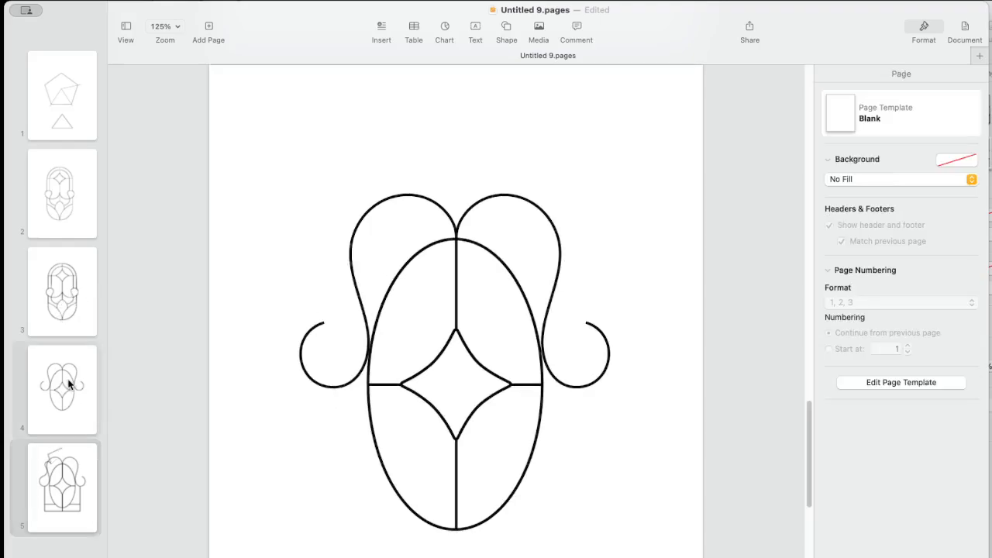
click(436, 250)
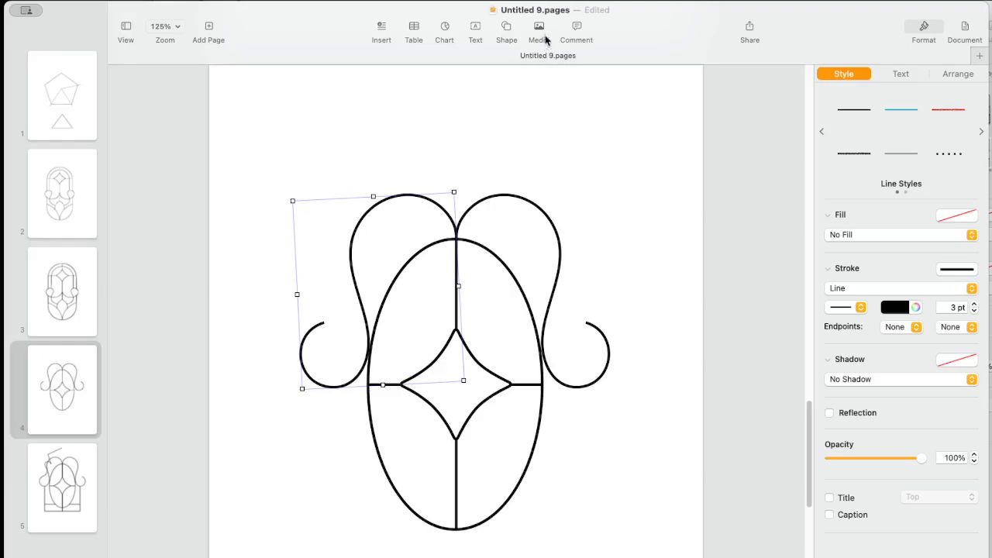
click(509, 501)
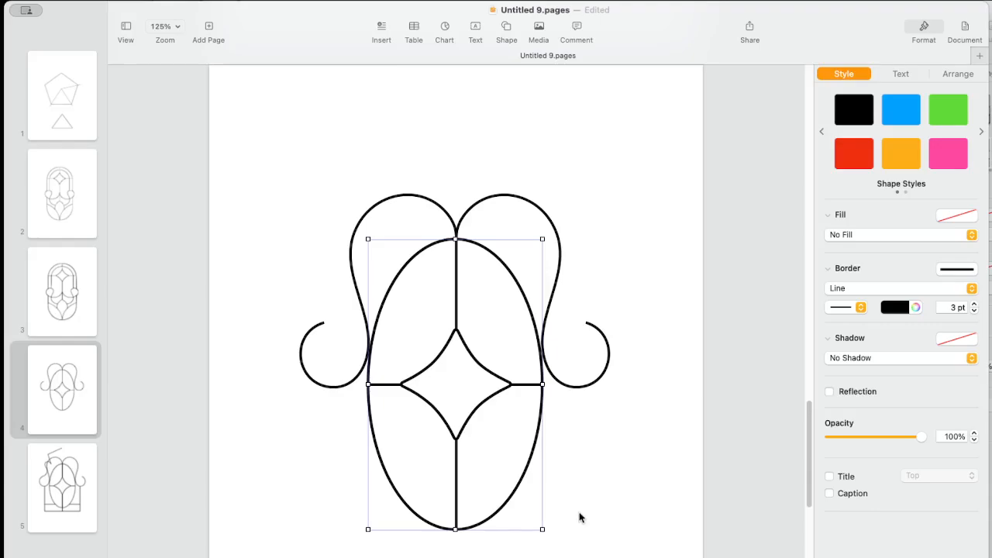
right_click(529, 455)
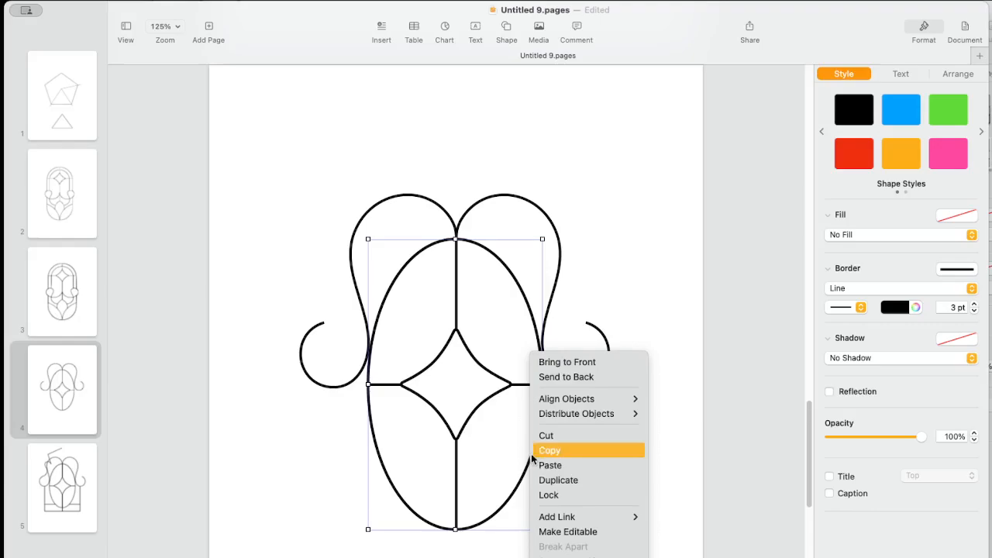
click(548, 450)
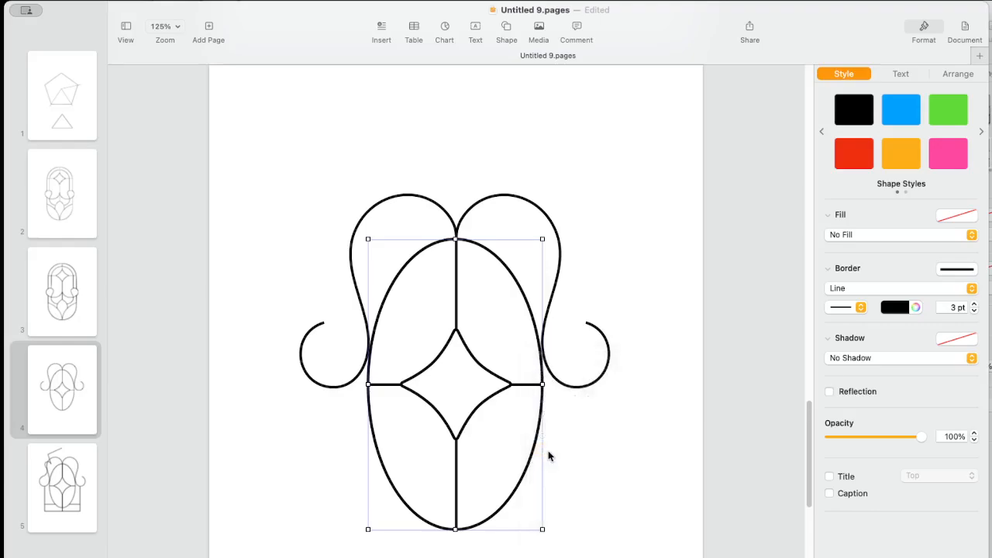
click(582, 441)
right_click(581, 440)
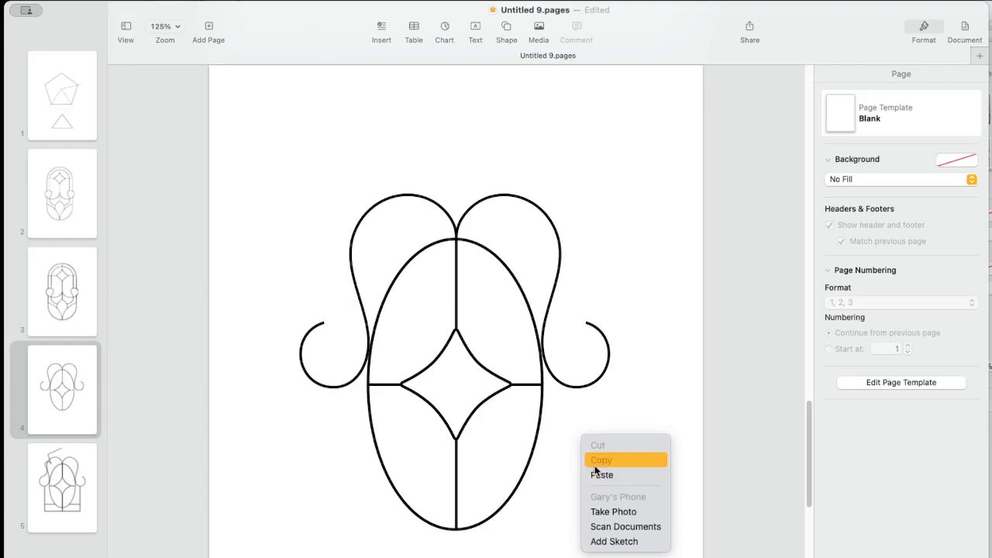
click(595, 474)
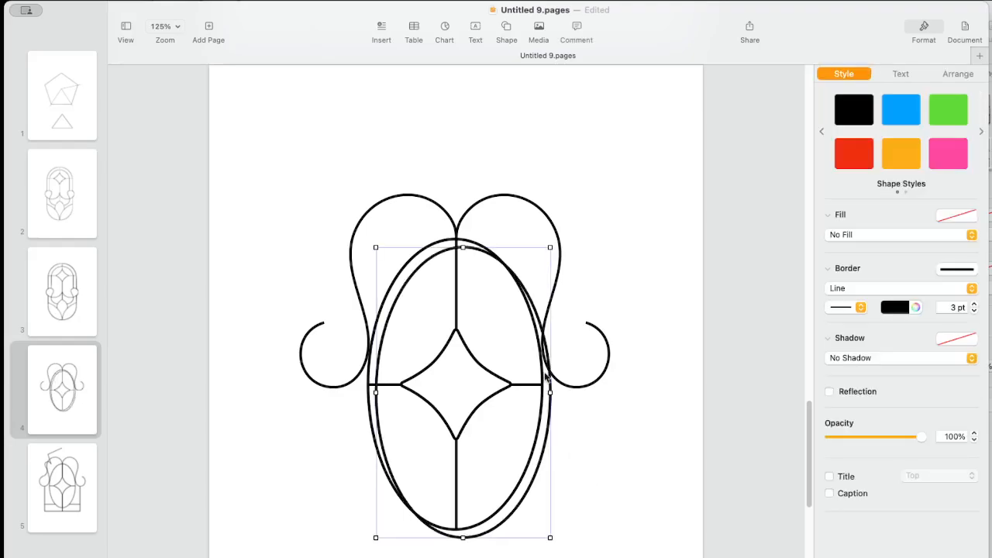
Step: Enlarge the pasted ellipse proportionally to about 3.92 by 6.53 in and position it around the inner ellipse at about X 2.29, Y 2.22 in
drag(463, 248, 468, 158)
key(cmd+z)
click(957, 76)
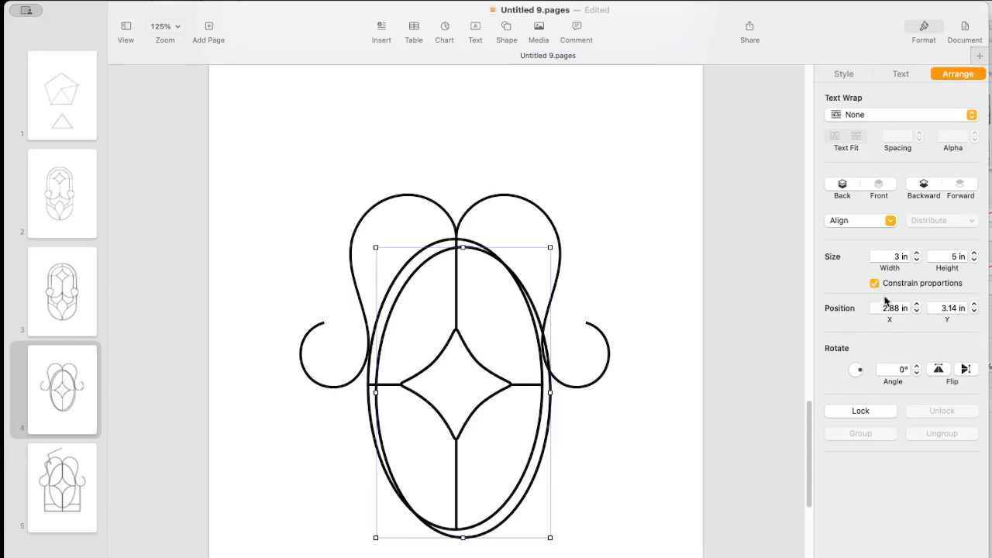
drag(462, 246, 462, 193)
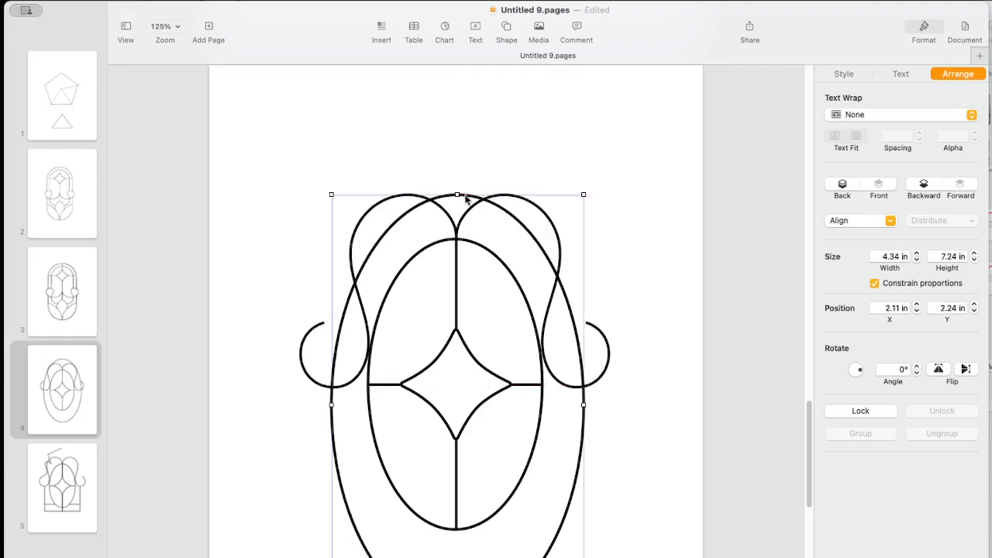
drag(457, 557, 457, 557)
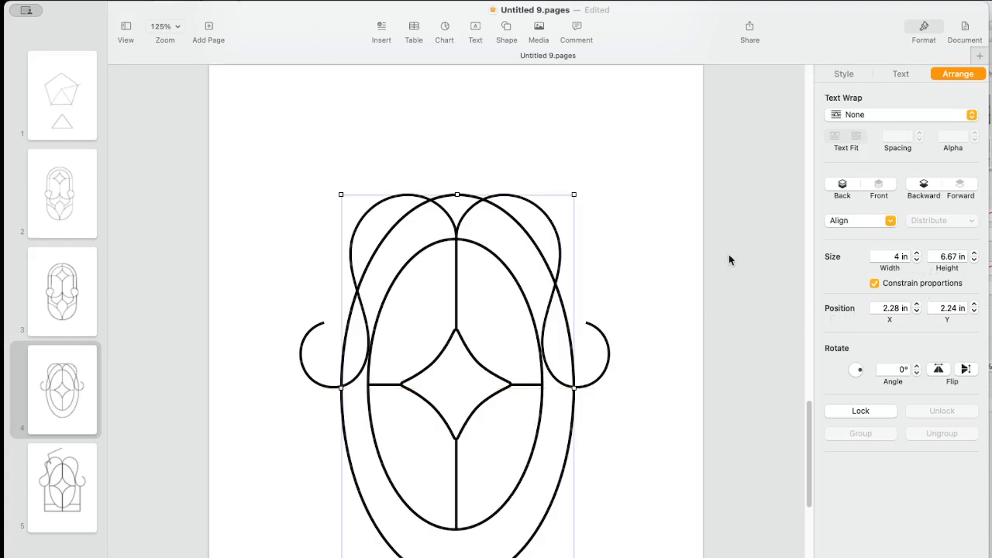
drag(531, 243, 530, 242)
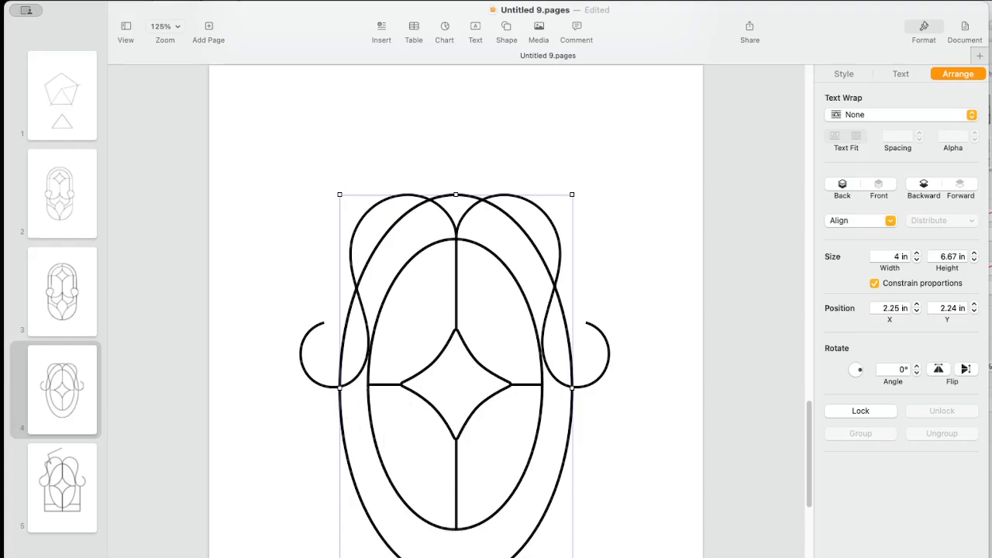
drag(456, 557, 509, 539)
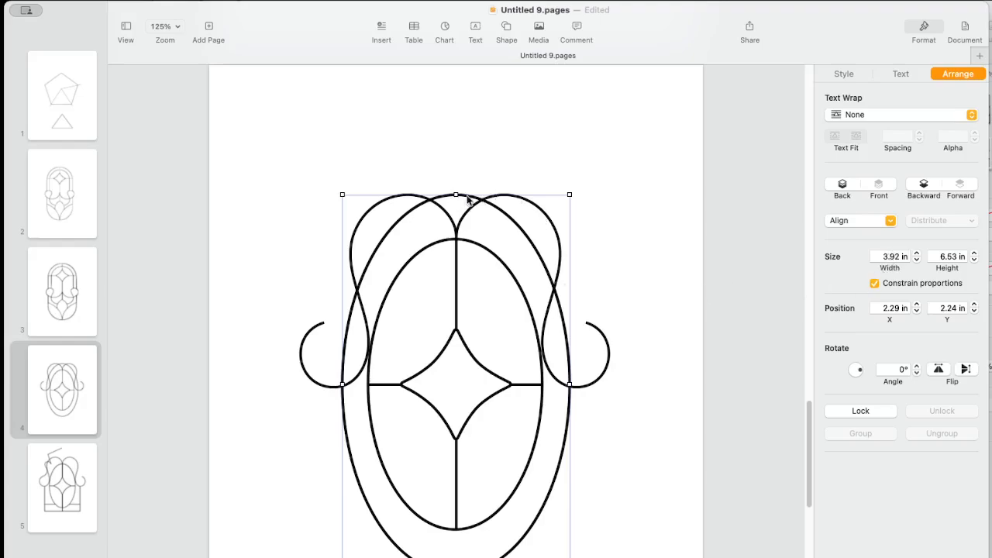
drag(468, 200, 468, 197)
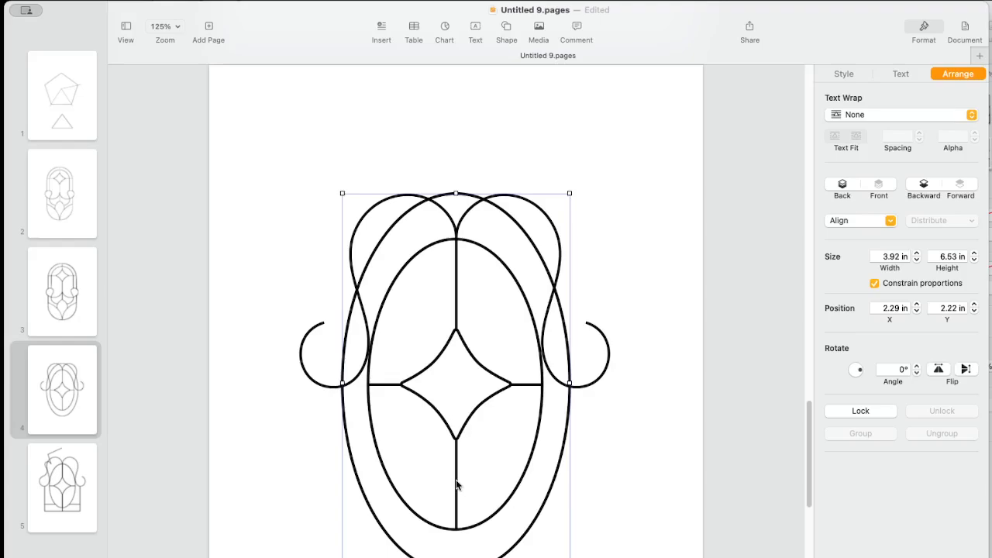
Step: Send the outer ellipse to the back and extend the vertical centre line down to its lower edge
right_click(559, 468)
click(590, 379)
click(456, 507)
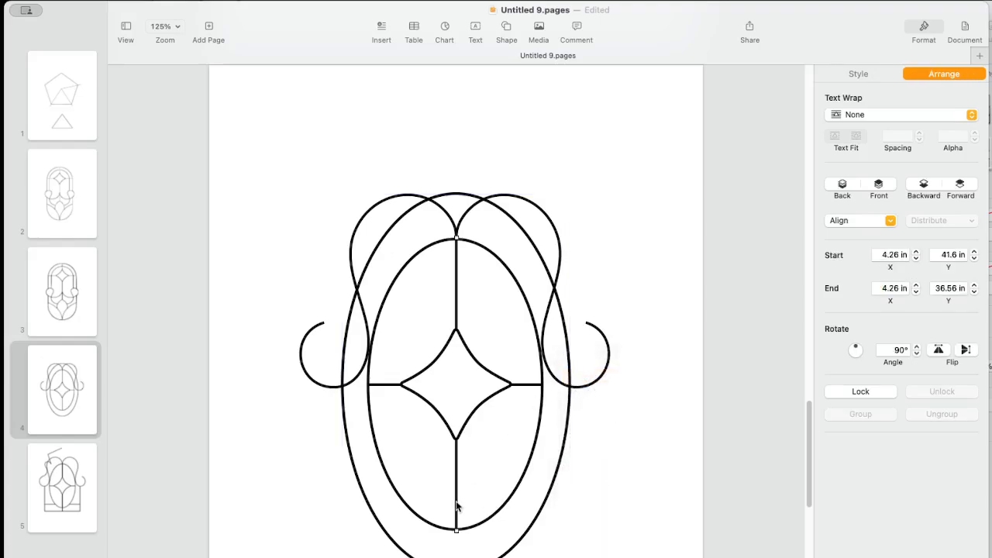
drag(457, 531, 456, 557)
click(617, 536)
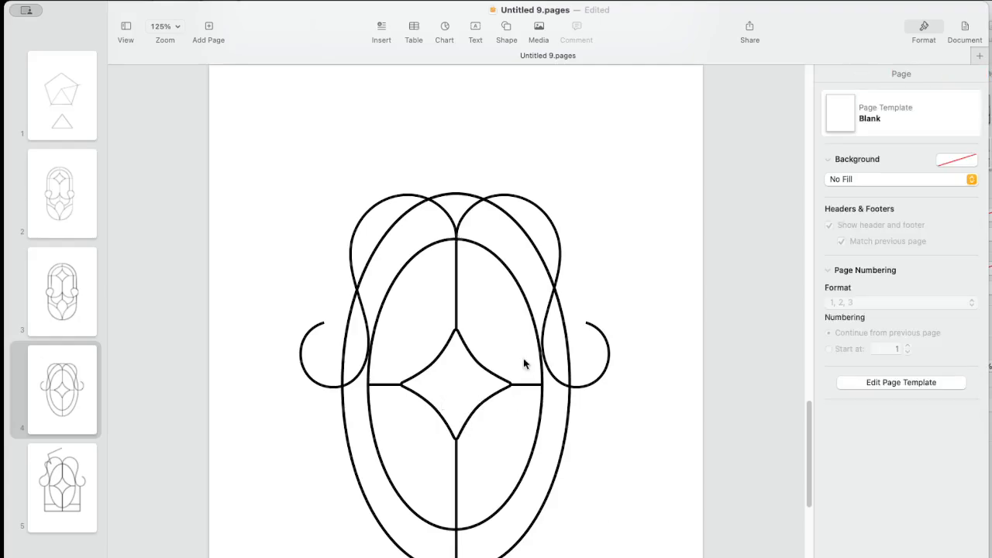
Step: Reshape the left scroll by moving its free curled end onto the outer ellipse and adjusting its point beside the inner ellipse
click(323, 325)
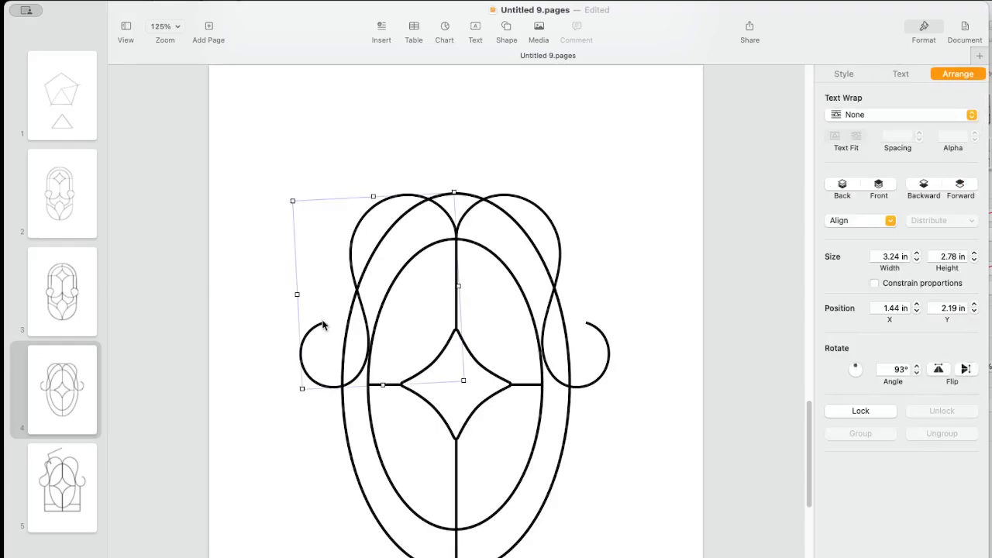
double_click(323, 325)
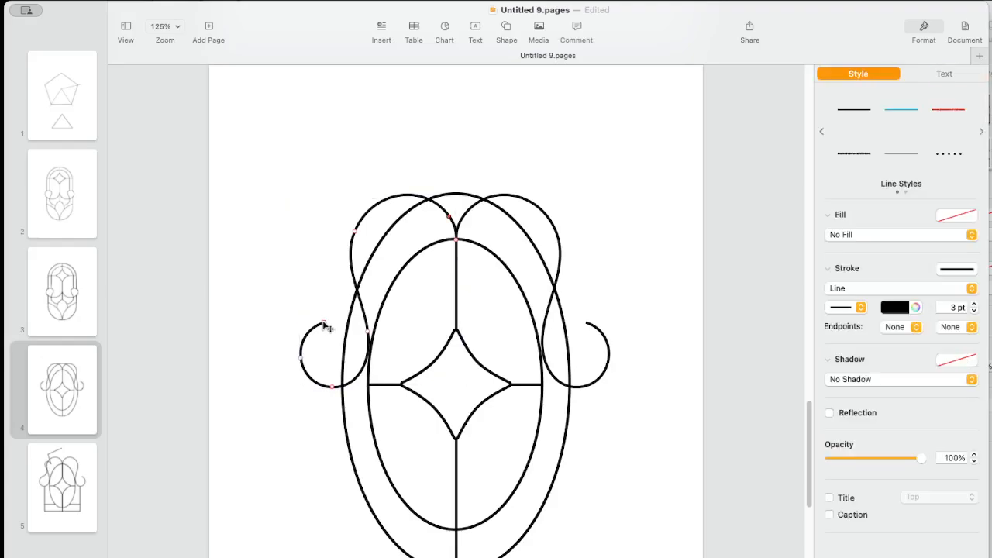
drag(323, 324, 347, 348)
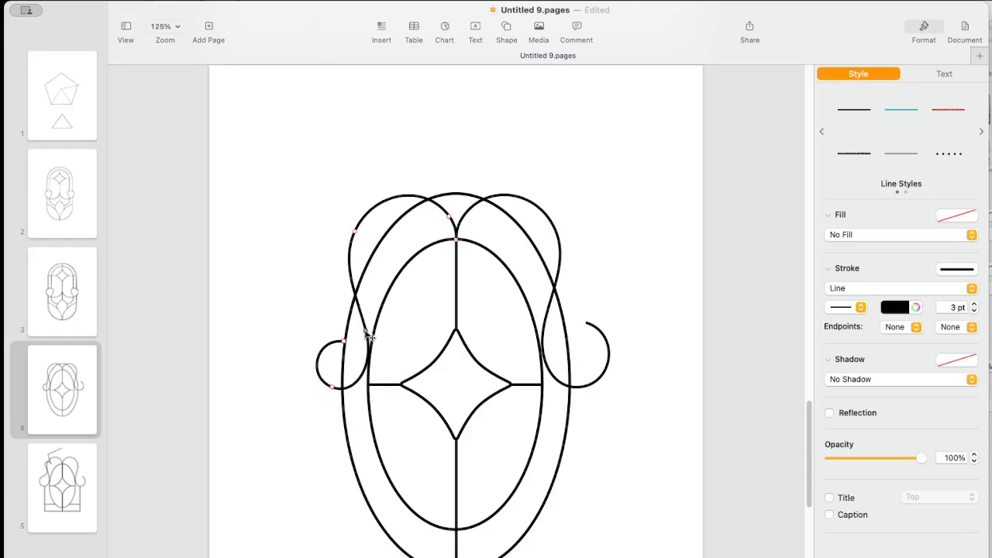
click(365, 332)
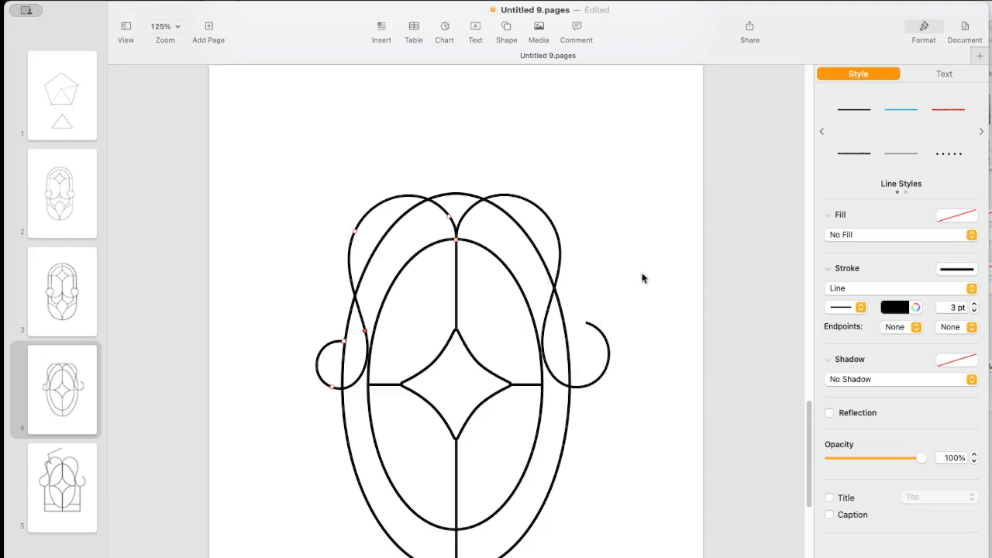
Step: Delete the old scroll on the right side of the ellipses
click(565, 266)
click(562, 265)
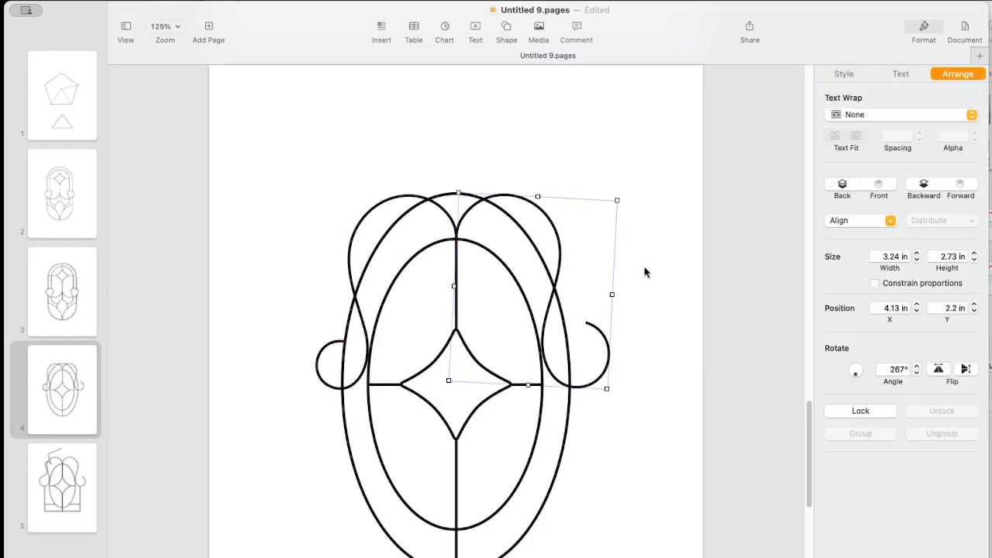
key(Delete)
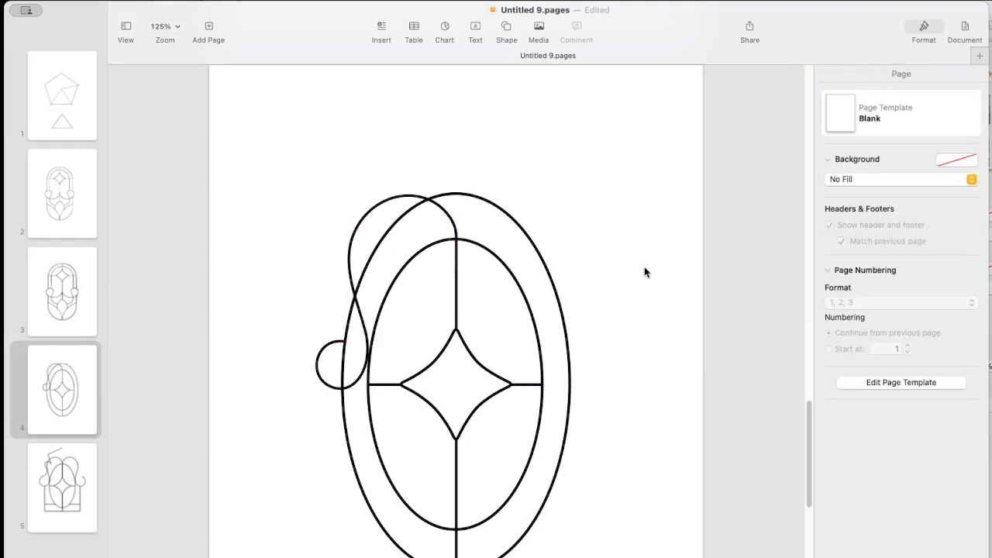
Step: Copy the reshaped left scroll and place a vertically flipped duplicate on the right side of the drawing
click(363, 228)
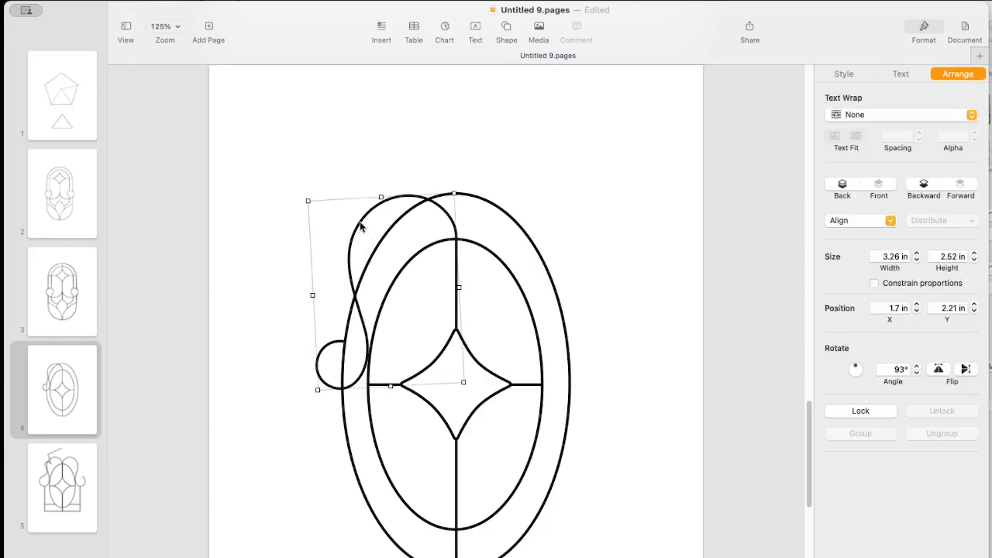
right_click(397, 194)
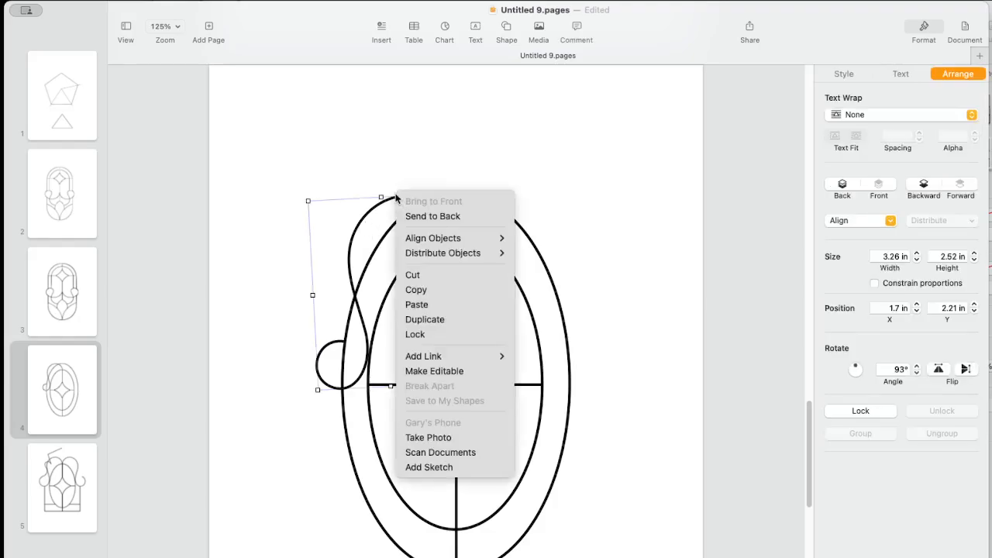
click(406, 291)
right_click(582, 209)
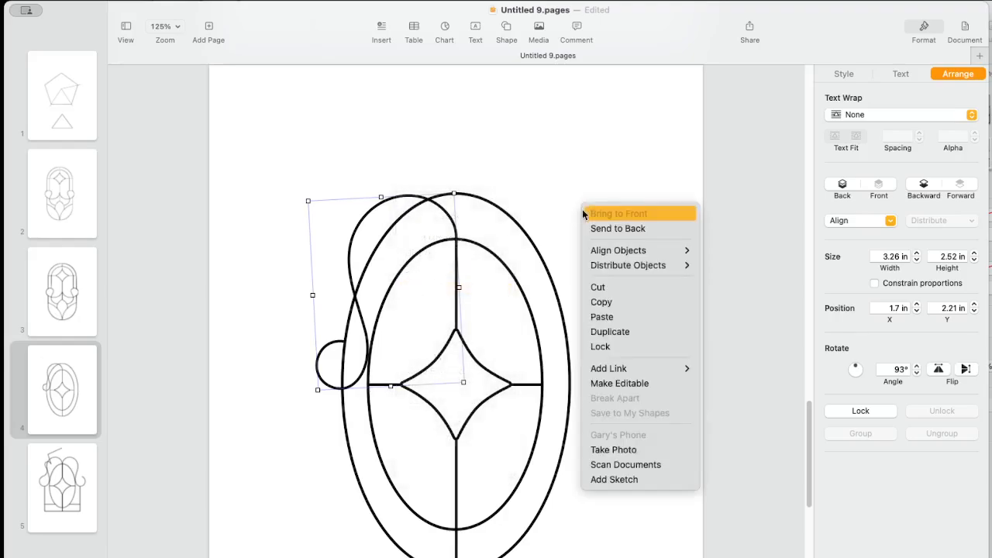
click(598, 317)
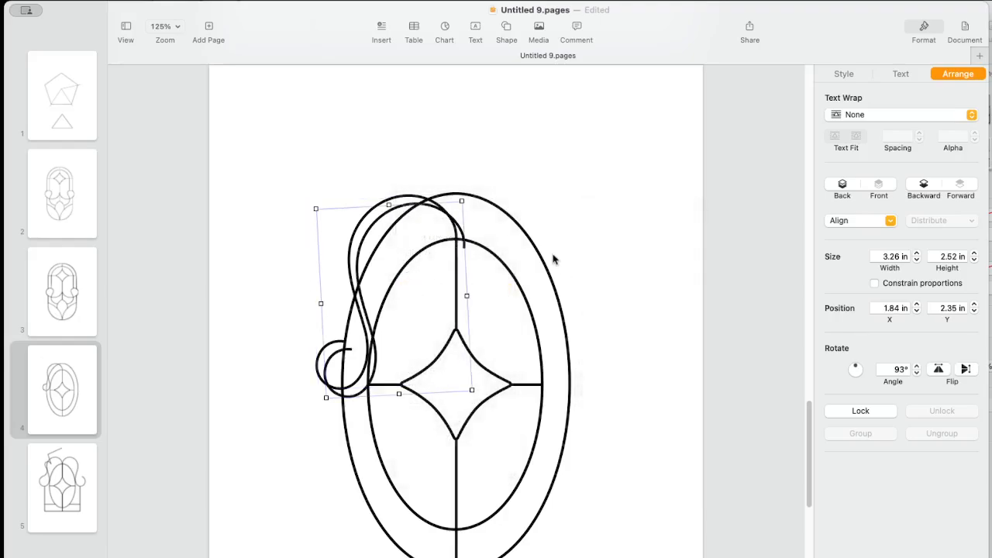
drag(439, 219, 588, 212)
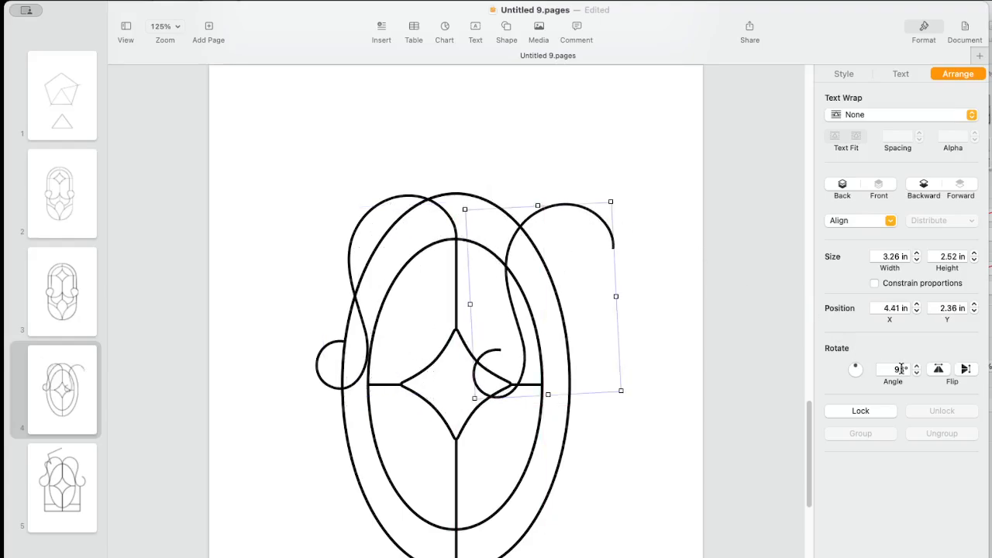
click(965, 369)
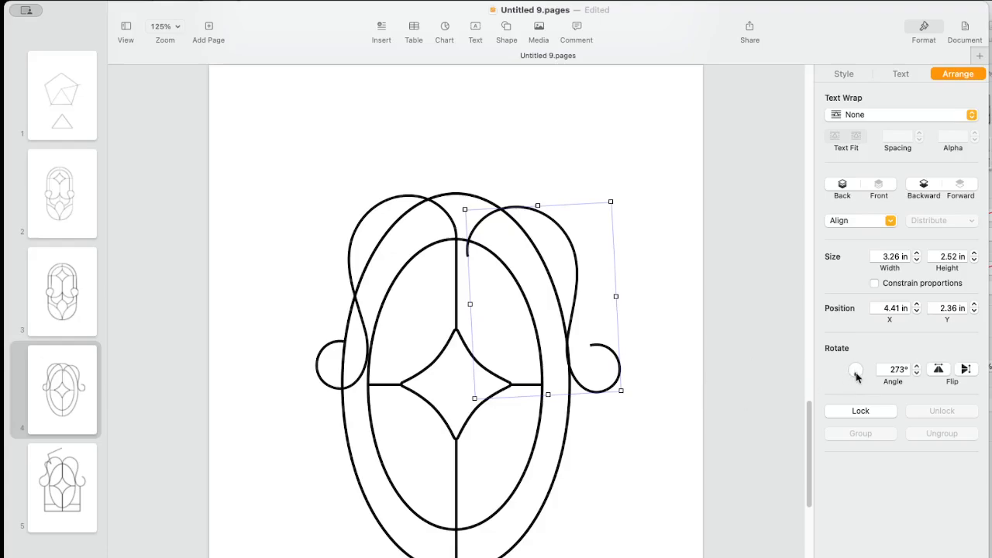
Step: Rotate the flipped scroll to 265.2° and move its upper end to the centre line at the inner ellipse's top
drag(856, 376, 854, 375)
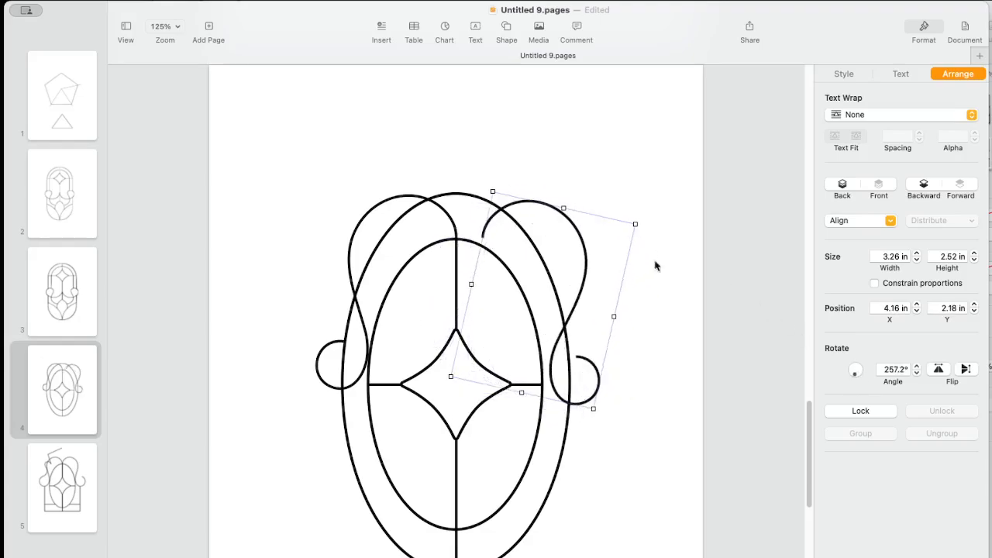
drag(586, 260, 563, 258)
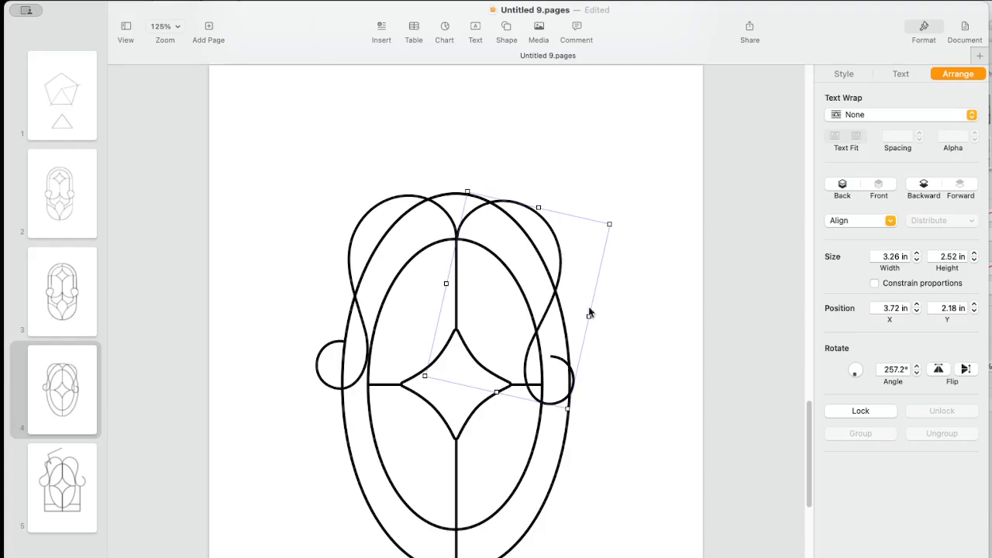
click(915, 365)
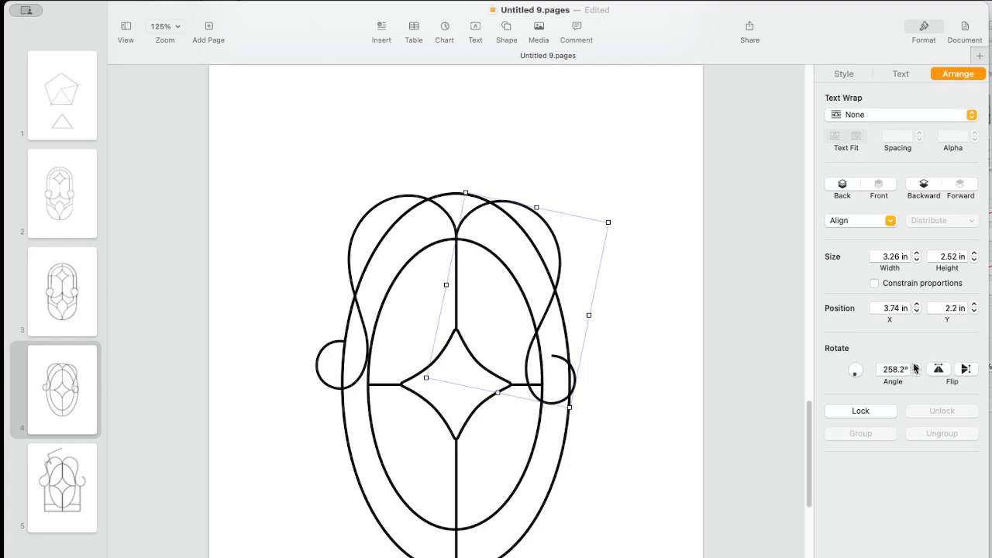
click(915, 365)
click(915, 365)
click(916, 365)
click(916, 365)
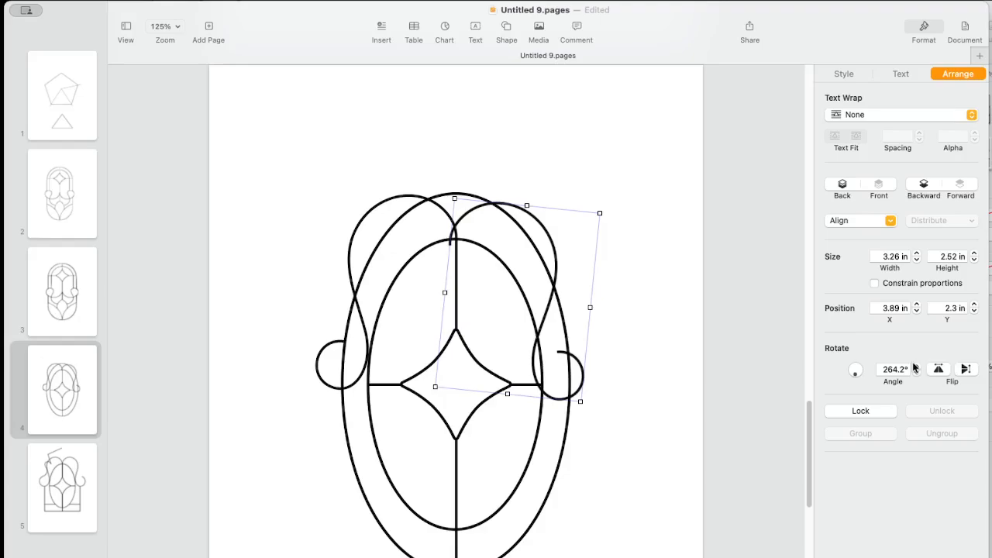
click(916, 365)
drag(534, 221, 543, 223)
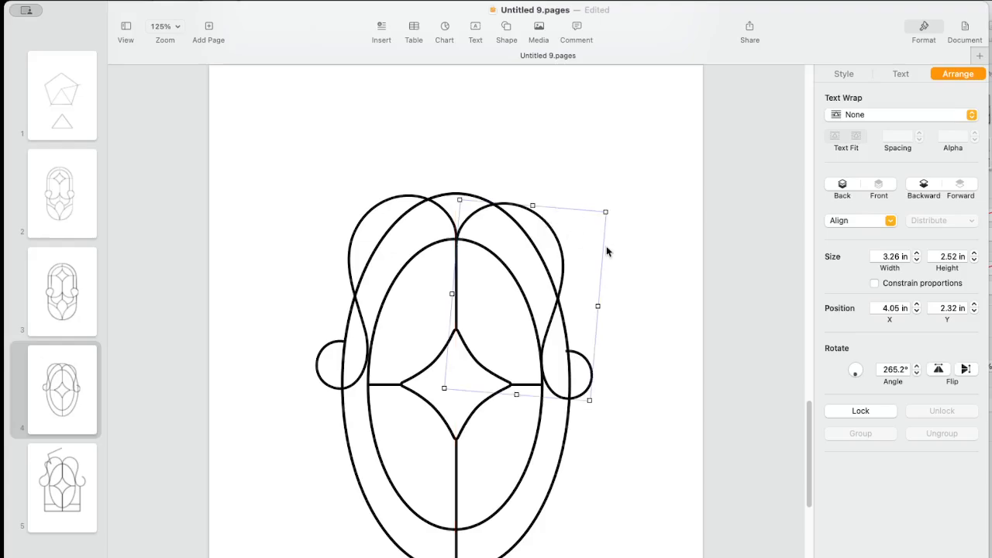
Step: Set the right scroll's rotation to 267° and move its upper end onto the centre line above the inner ellipse
click(895, 370)
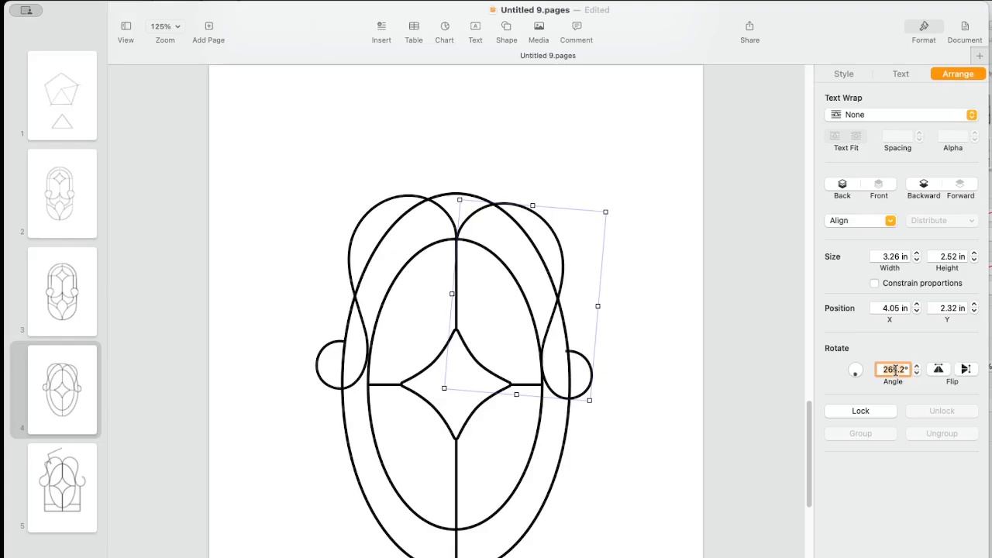
text(2)
key(Return)
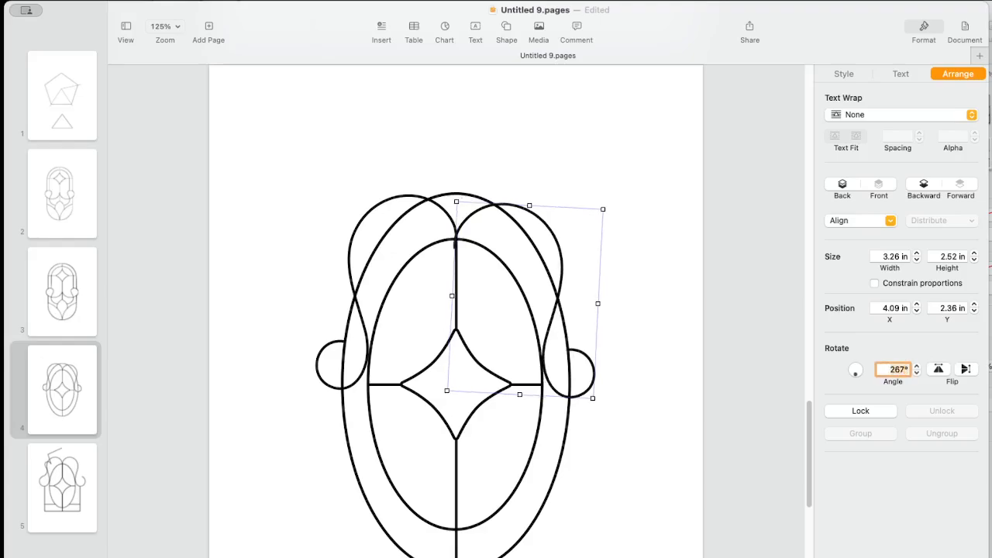
drag(563, 257, 566, 250)
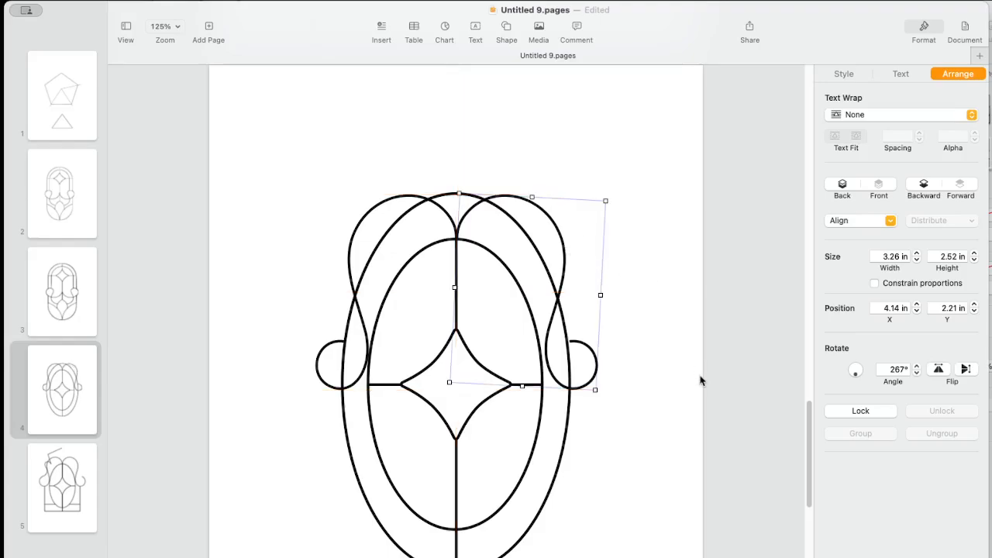
Step: Try rotating the right scroll to 257° and moving its upper end back to the centre line
click(895, 370)
text(2)
key(Return)
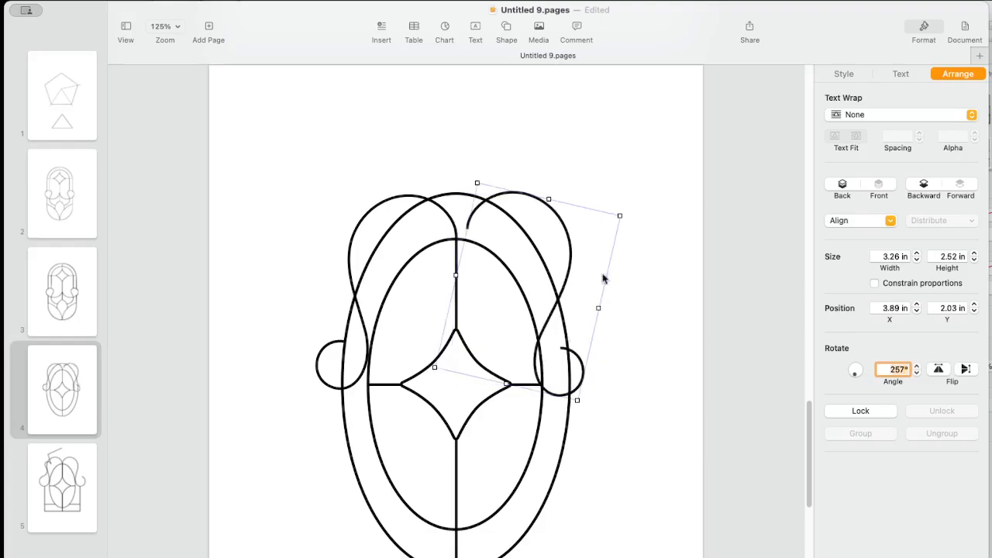
drag(571, 271, 559, 273)
Step: Set the right scroll's rotation back to 267° and align its upper end with the left scroll's at the centre line
click(897, 368)
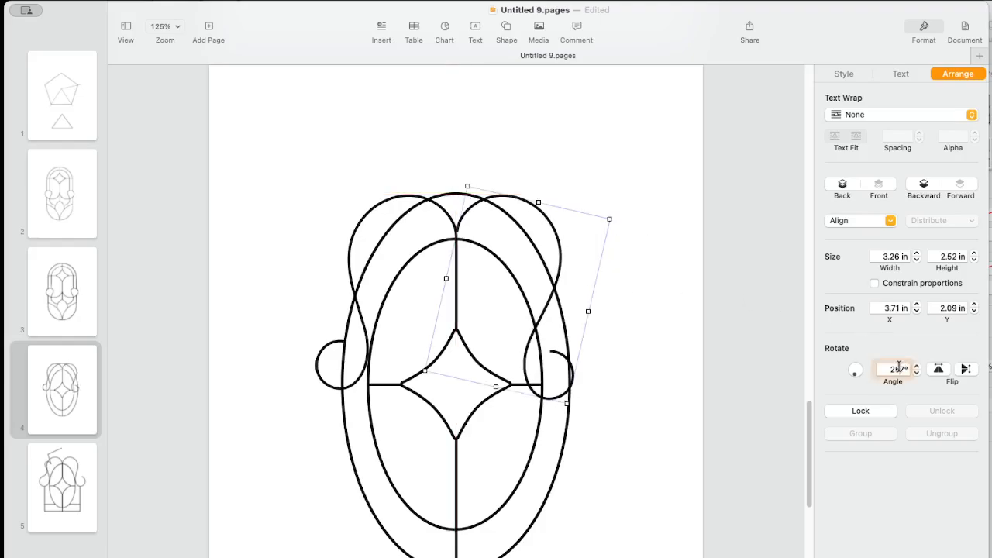
text(2)
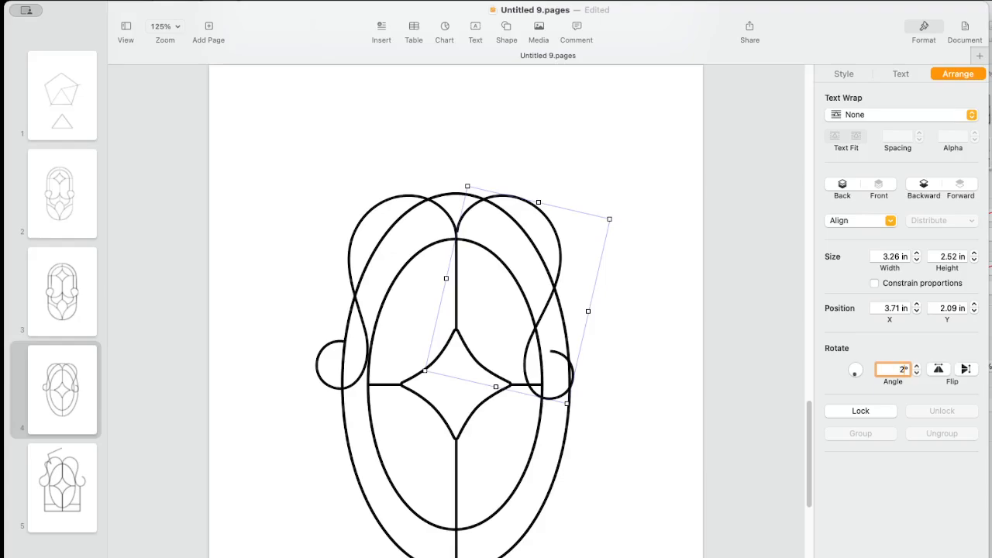
text(67)
key(Return)
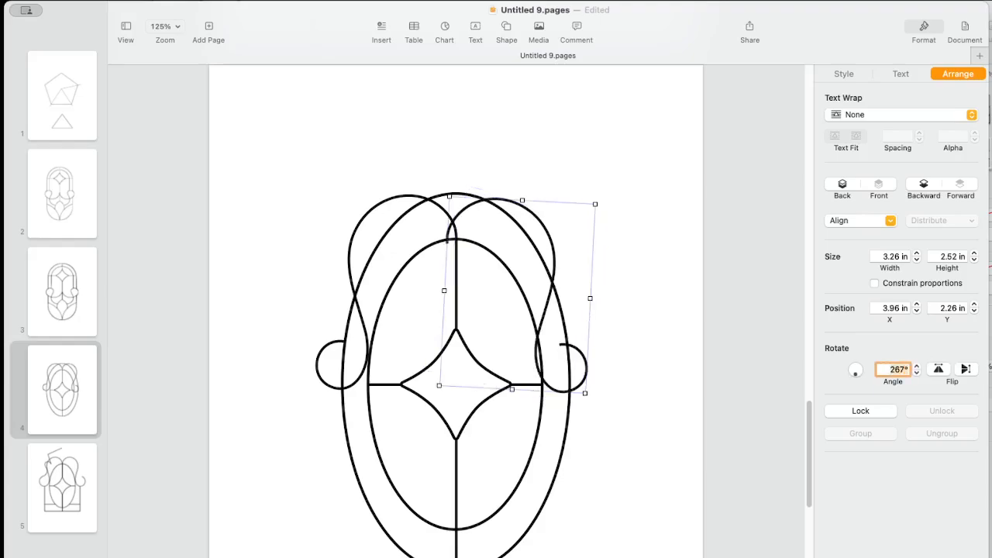
drag(563, 276, 564, 270)
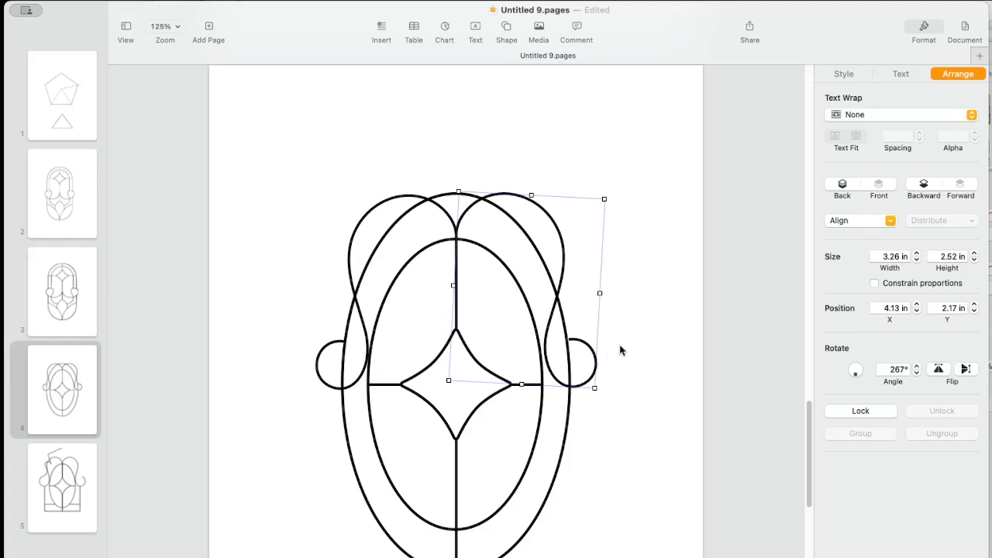
Step: Nudge the left scroll slightly left to a horizontal position of 1.69 in
click(358, 314)
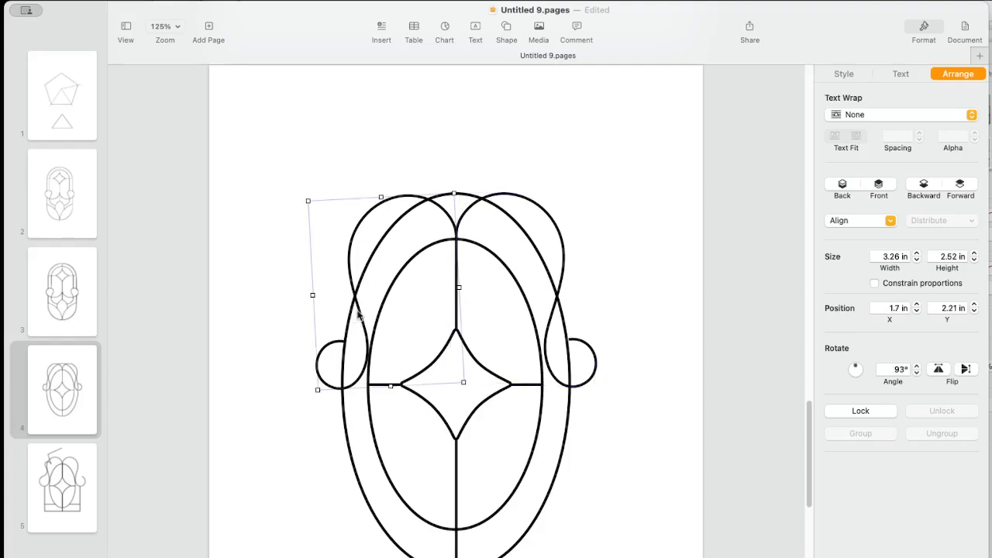
key(Left)
key(Left)
key(Left)
key(Right)
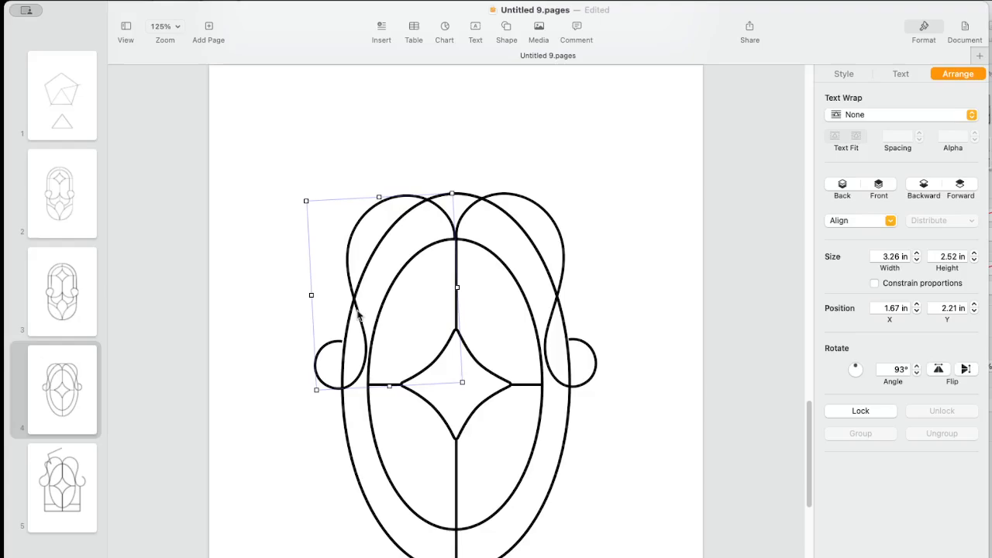
key(Right)
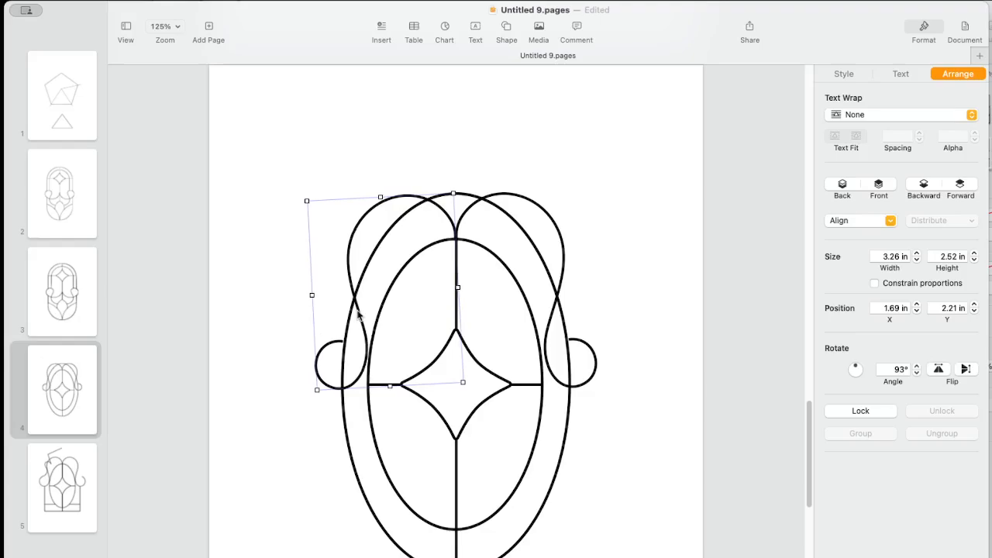
Step: Nudge the right scroll slightly left and reduce its height to about 2.49 in so its end meets the centre line
click(549, 324)
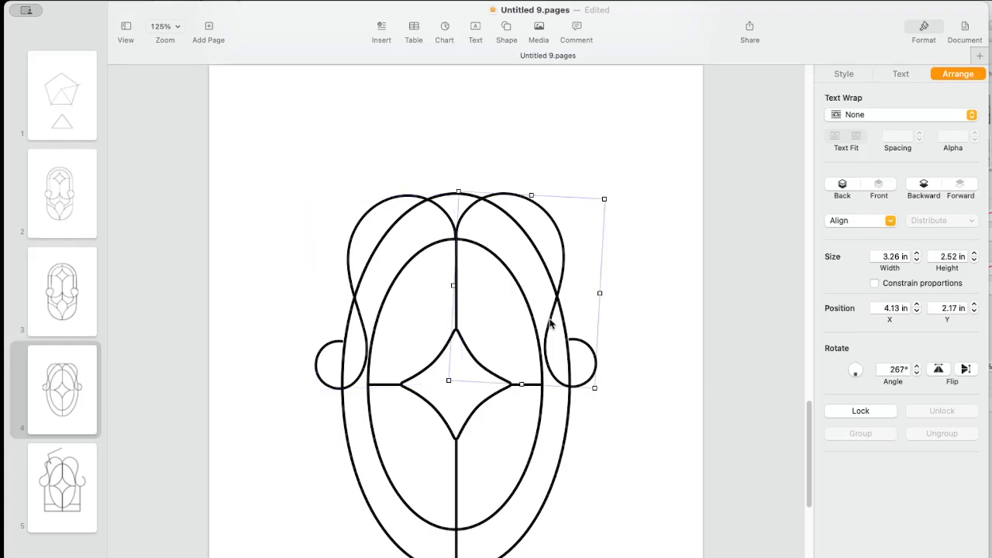
key(Left)
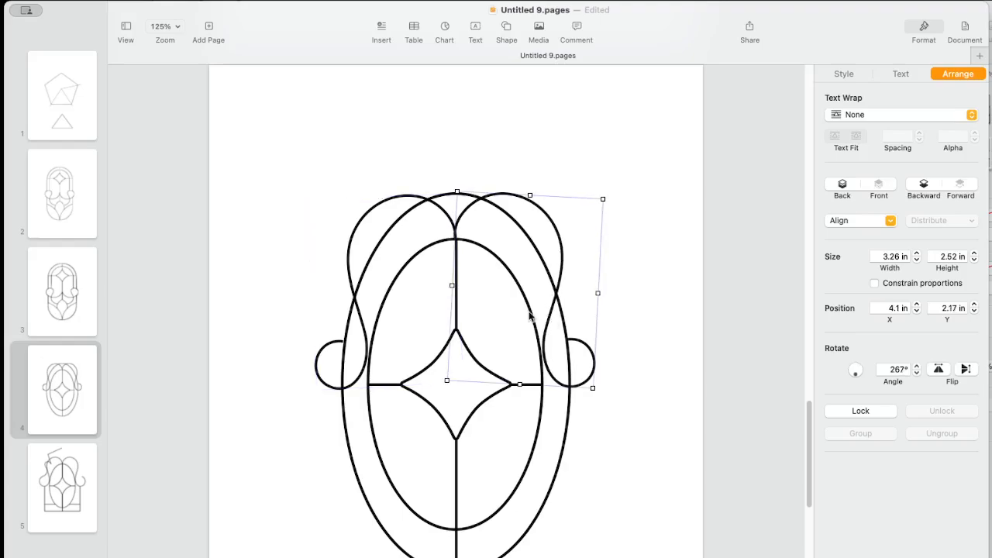
drag(452, 285, 453, 284)
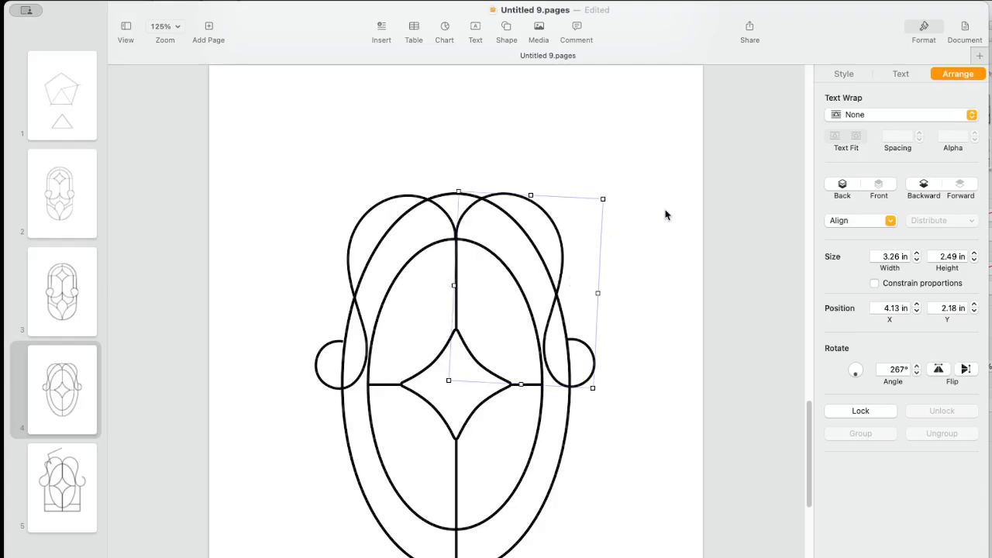
click(664, 266)
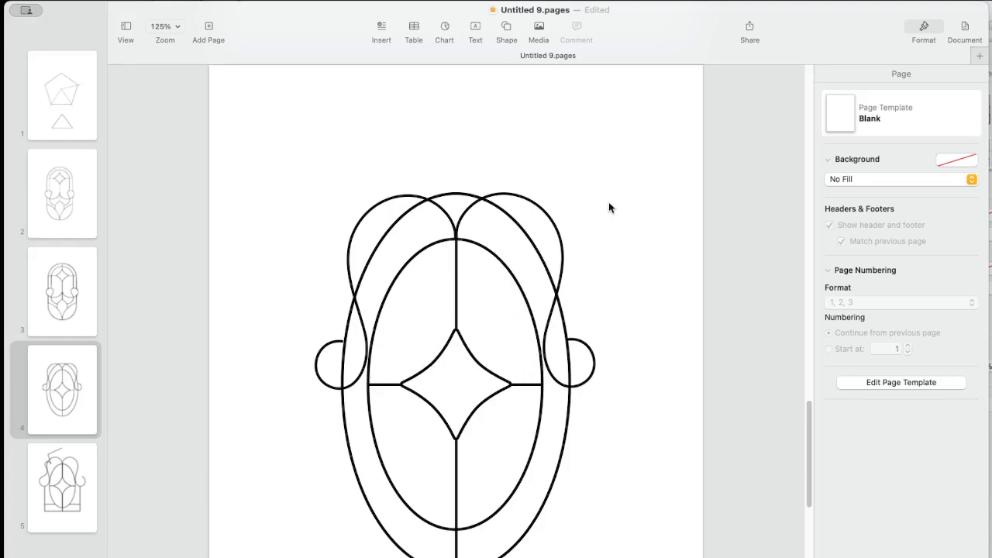
Step: Group the left and right scrolls into one object
click(545, 216)
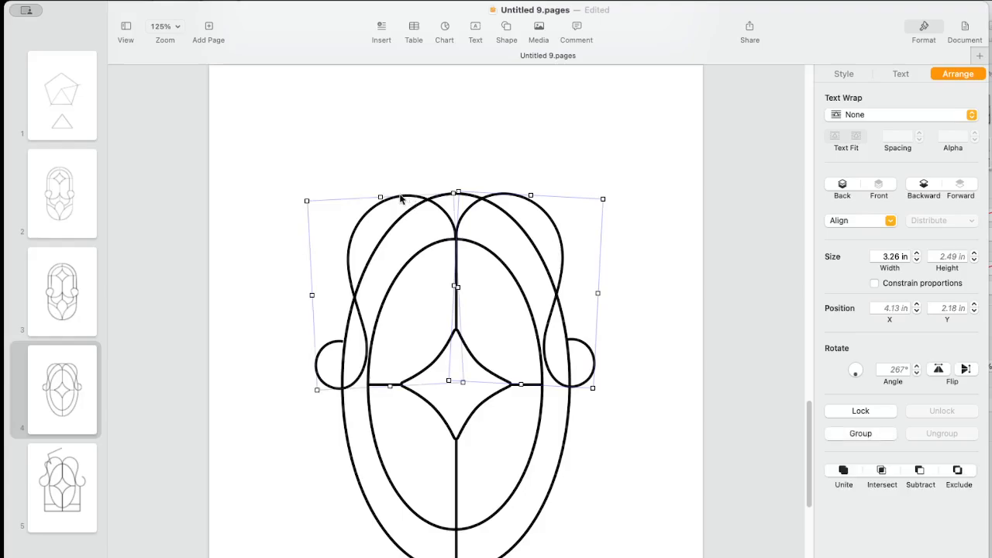
shift+click(405, 198)
right_click(511, 161)
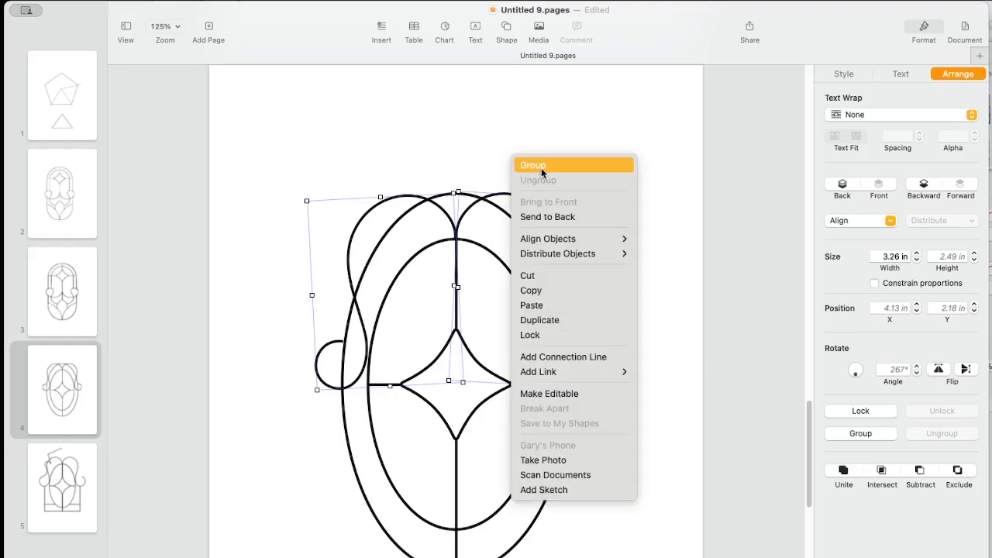
click(541, 167)
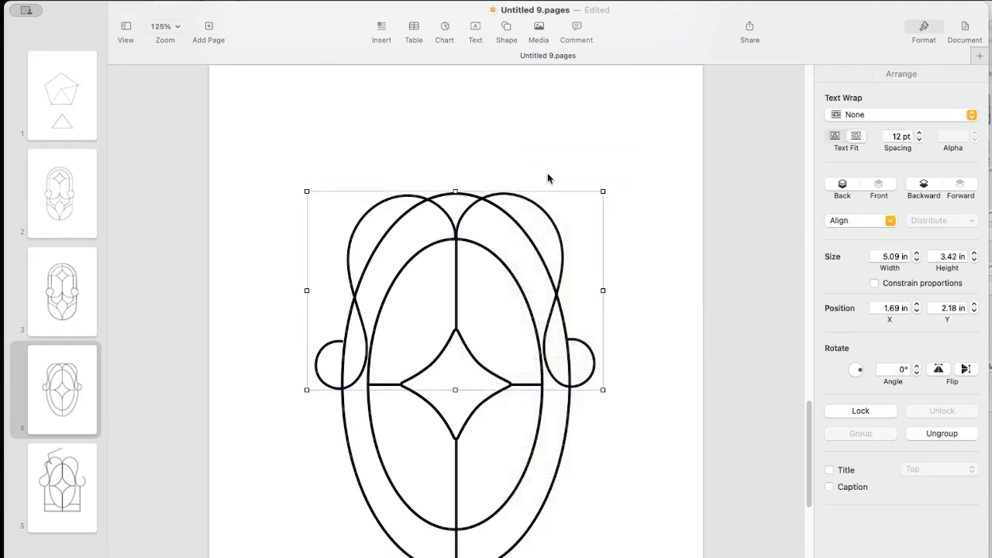
Step: Copy and paste the grouped scroll pair, and flip the duplicate vertically
right_click(545, 150)
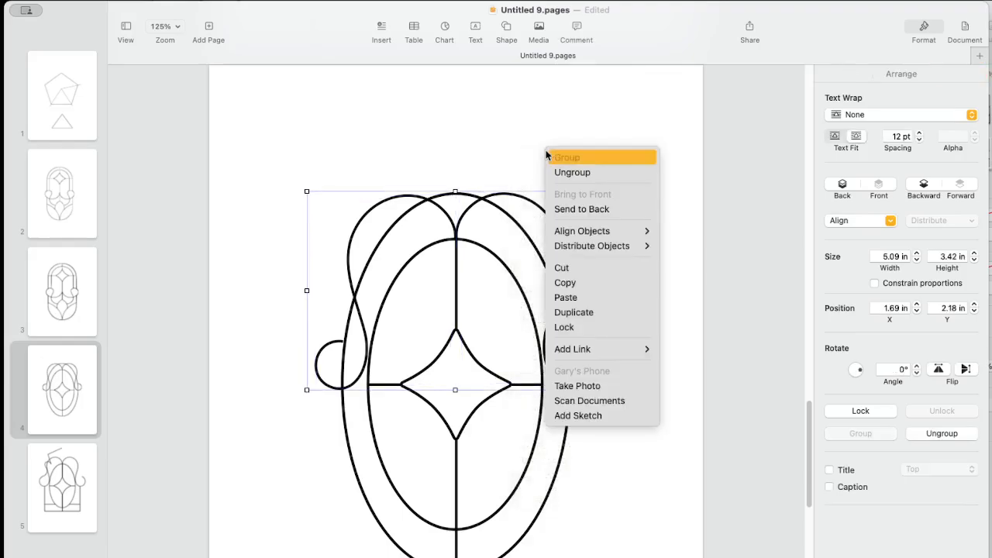
click(576, 284)
right_click(647, 254)
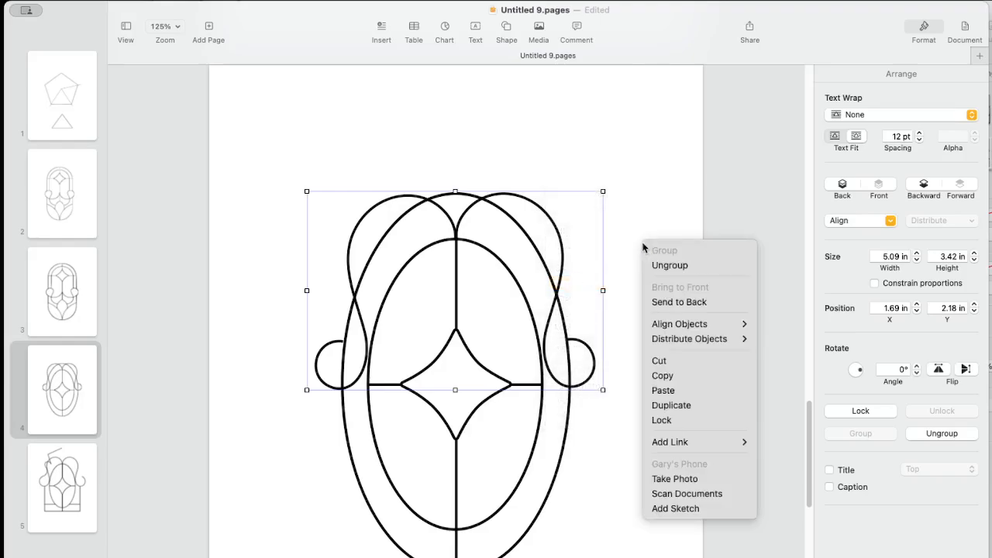
click(660, 396)
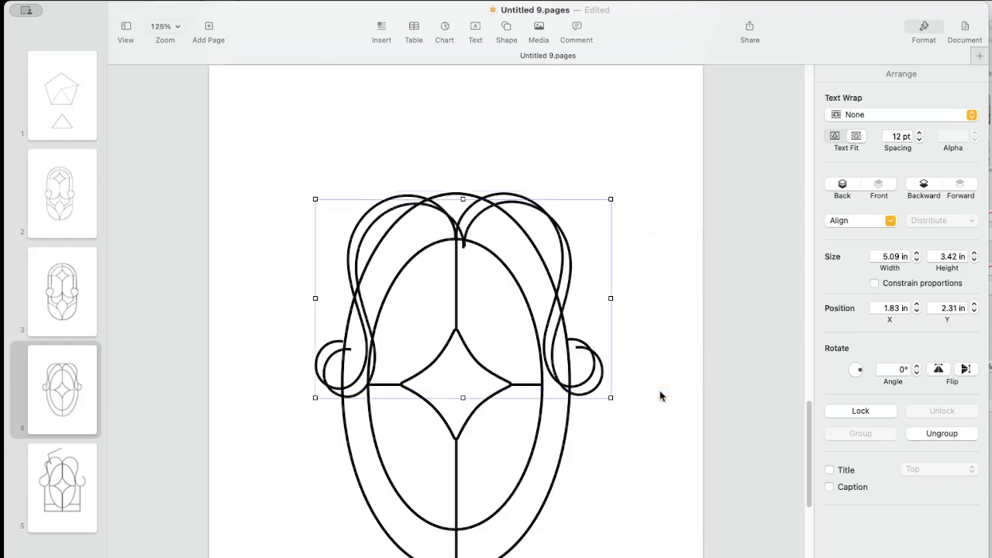
click(966, 369)
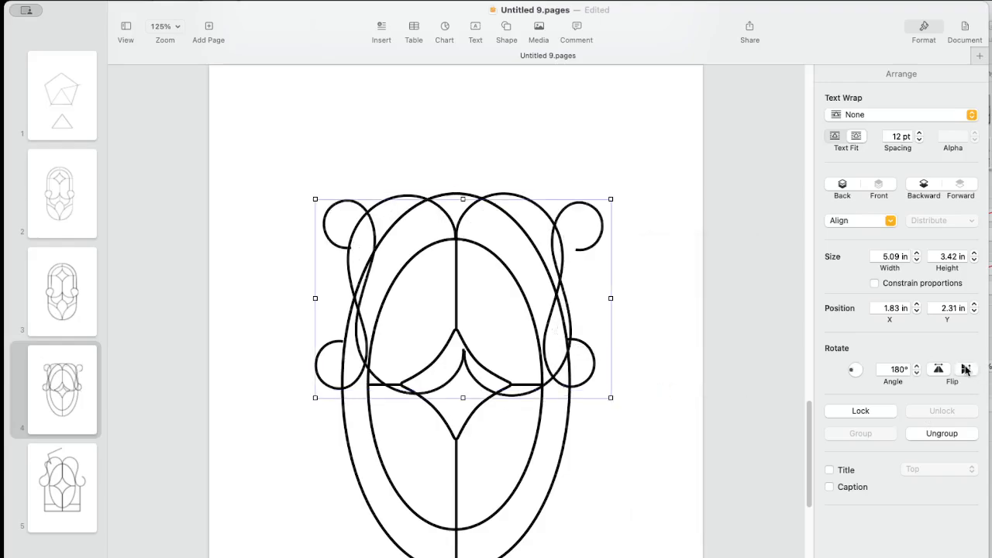
Step: Move the flipped scroll pair to the lower half of the ellipses, at about X 1.7 in and Y 5.52 in
drag(557, 310, 553, 490)
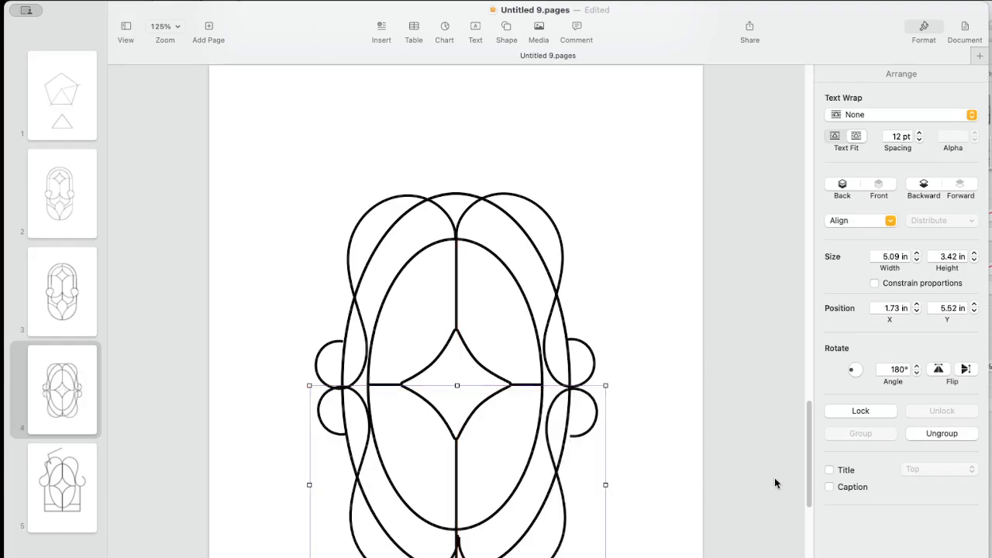
key(Left)
key(Left)
key(Left)
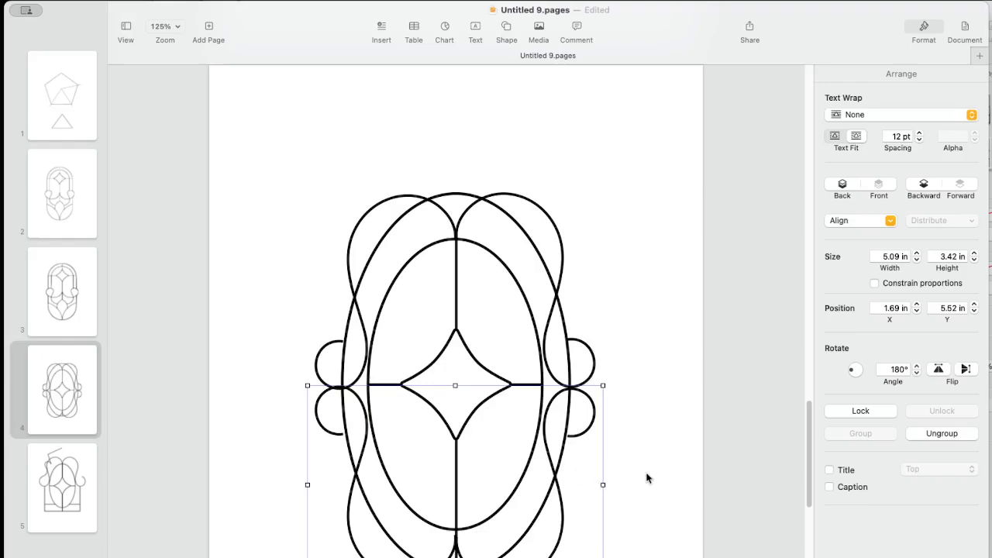
key(Right)
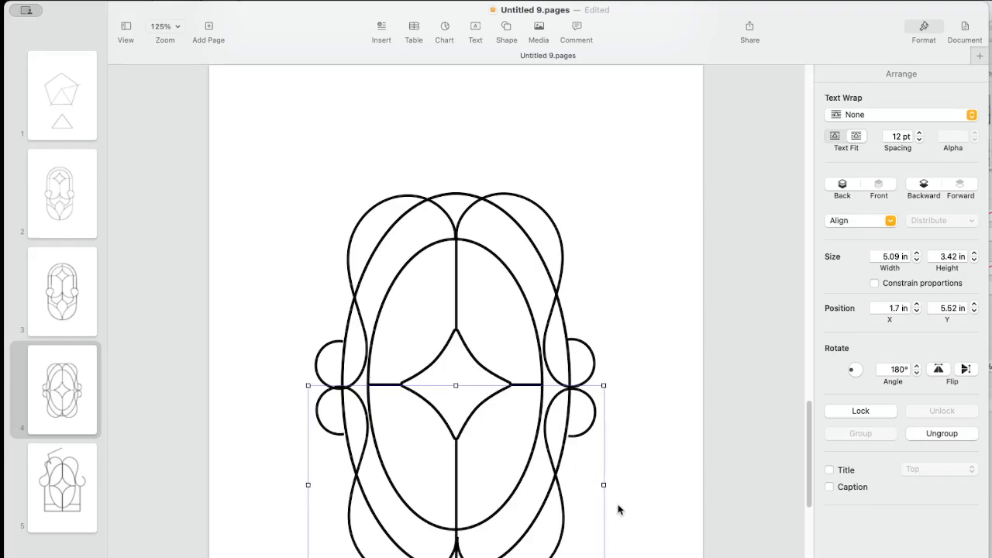
Step: Narrow the lower scroll pair to about 5.07 in wide and position it at X 1.7 in
drag(603, 484, 599, 484)
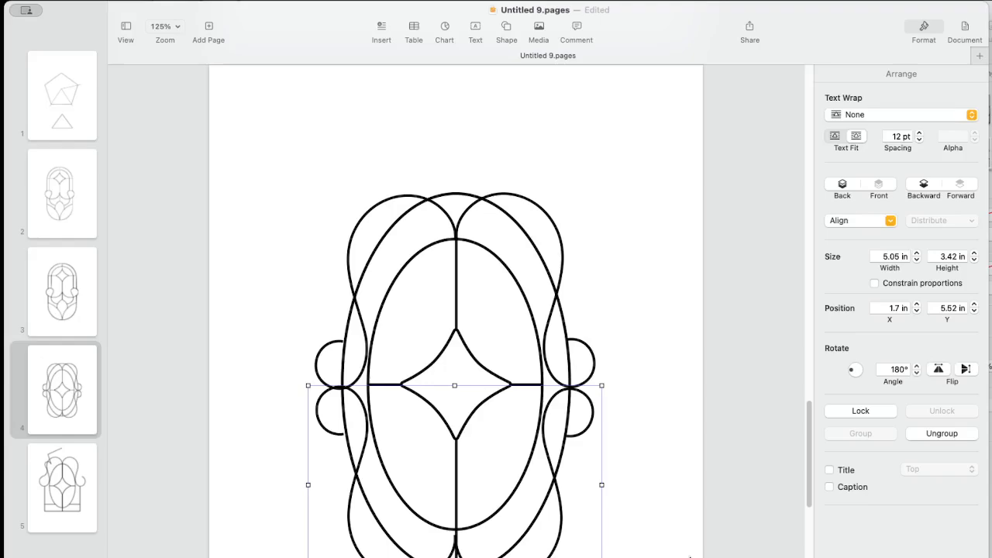
key(Right)
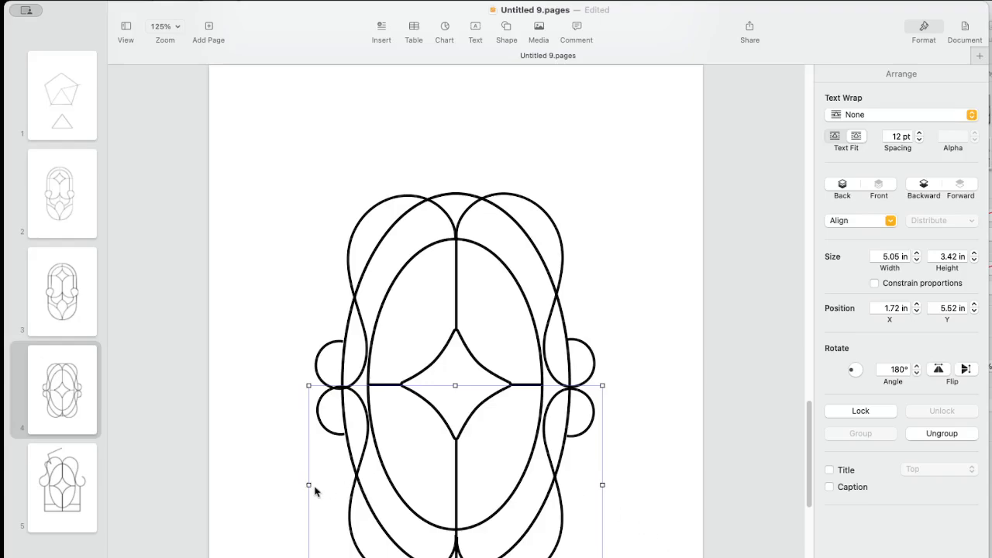
drag(308, 484, 306, 484)
key(Right)
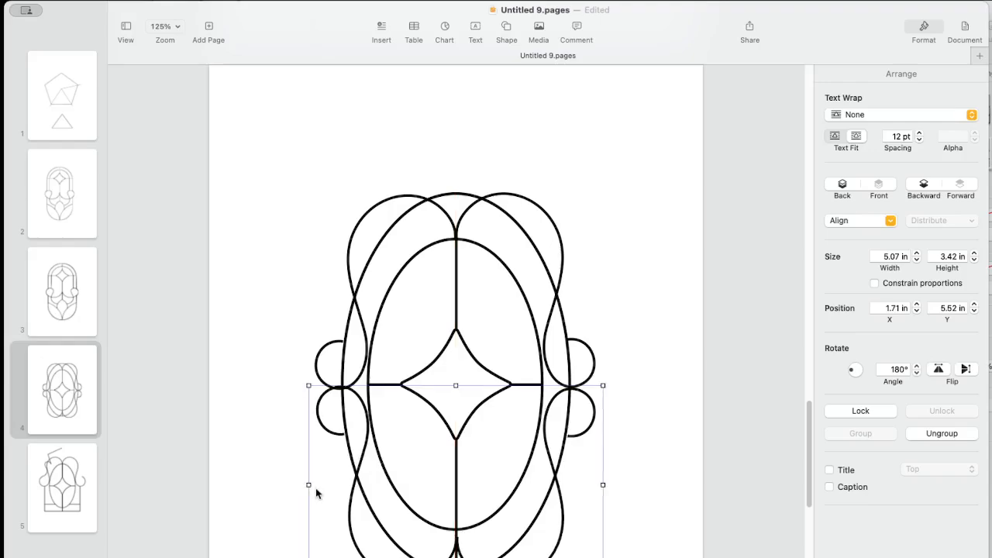
key(Left)
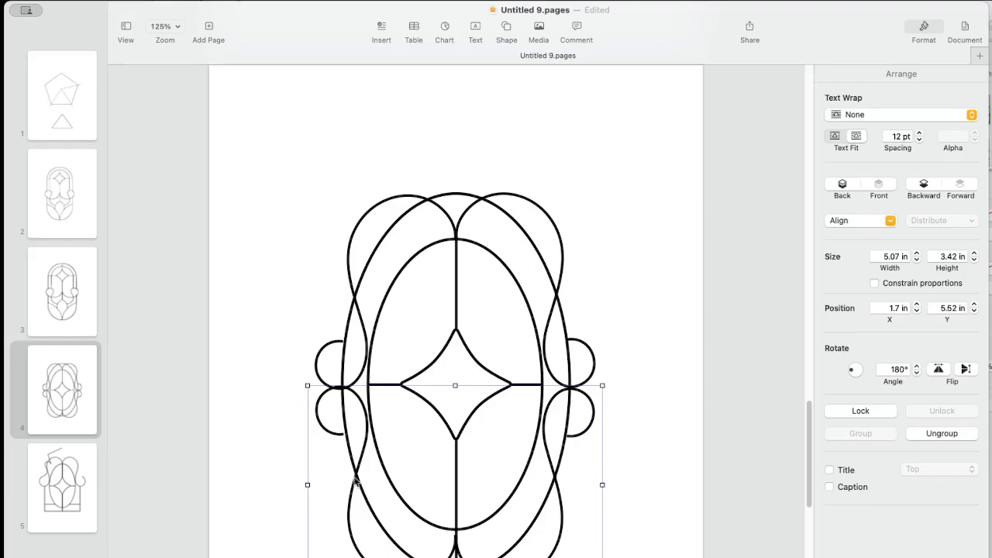
click(671, 512)
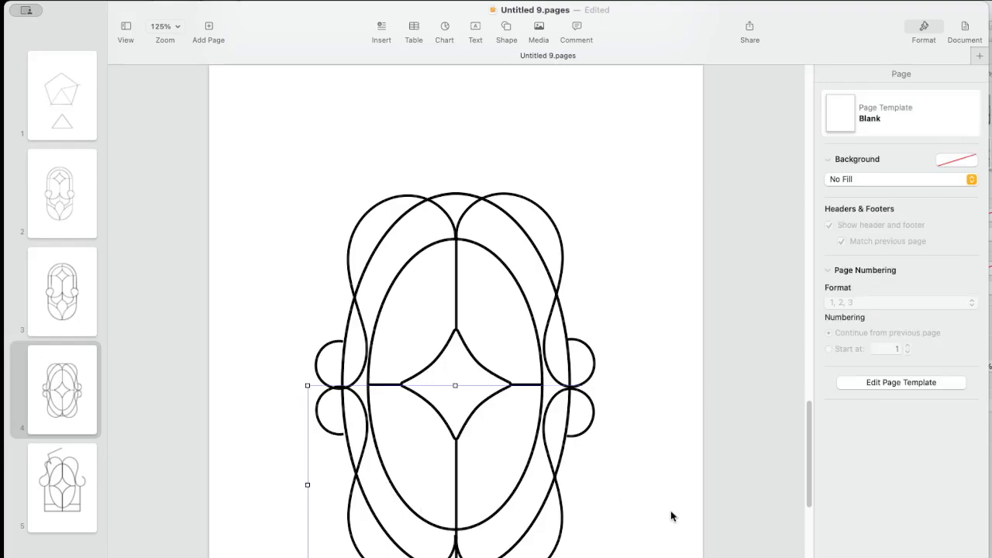
Step: Shorten the vertical centre line by raising its lower end to Y 41.82 in, where the lower scrolls meet
click(456, 238)
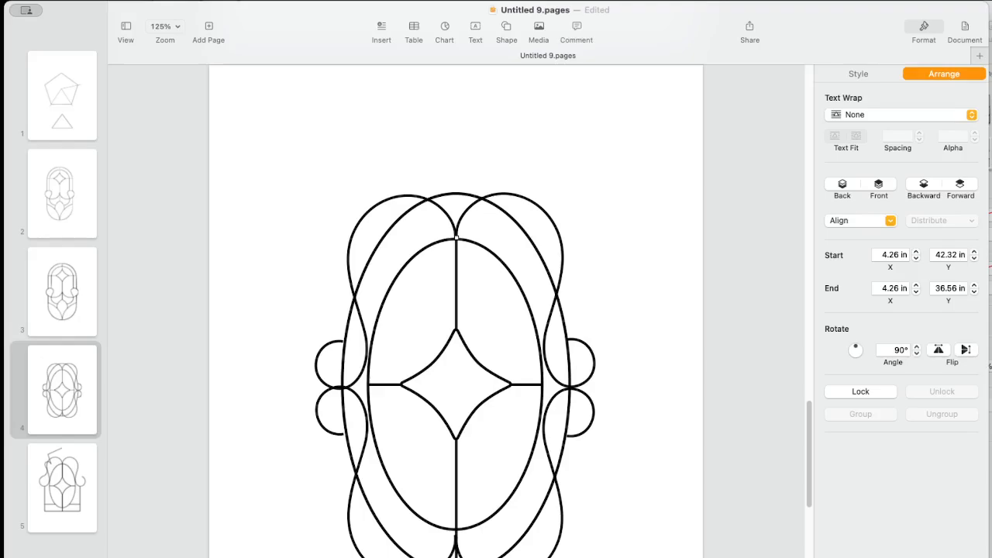
drag(456, 556, 457, 541)
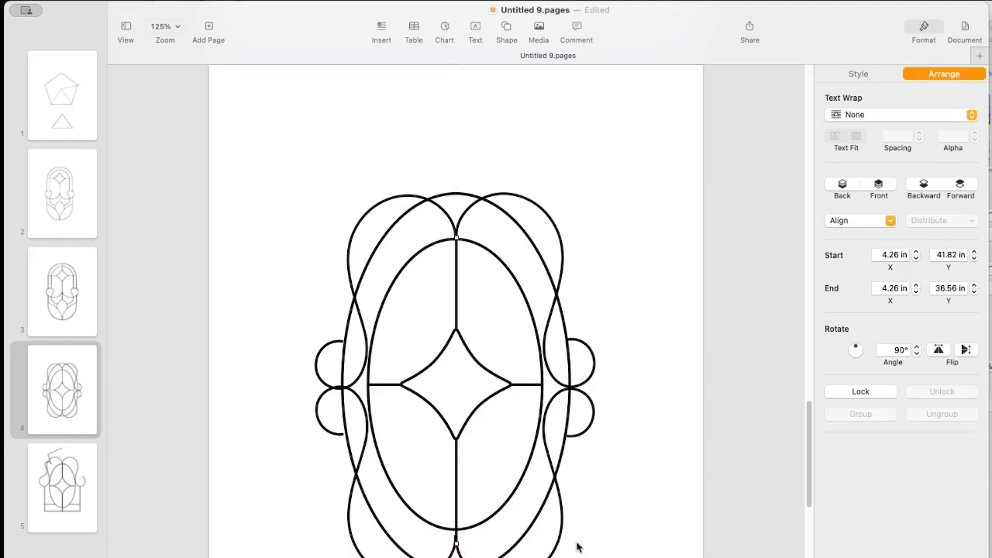
click(623, 515)
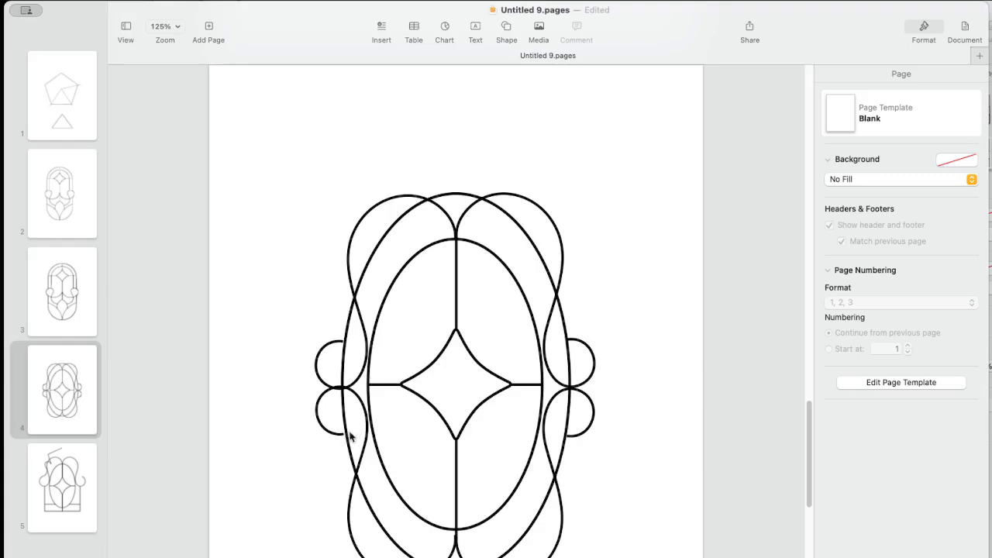
click(350, 280)
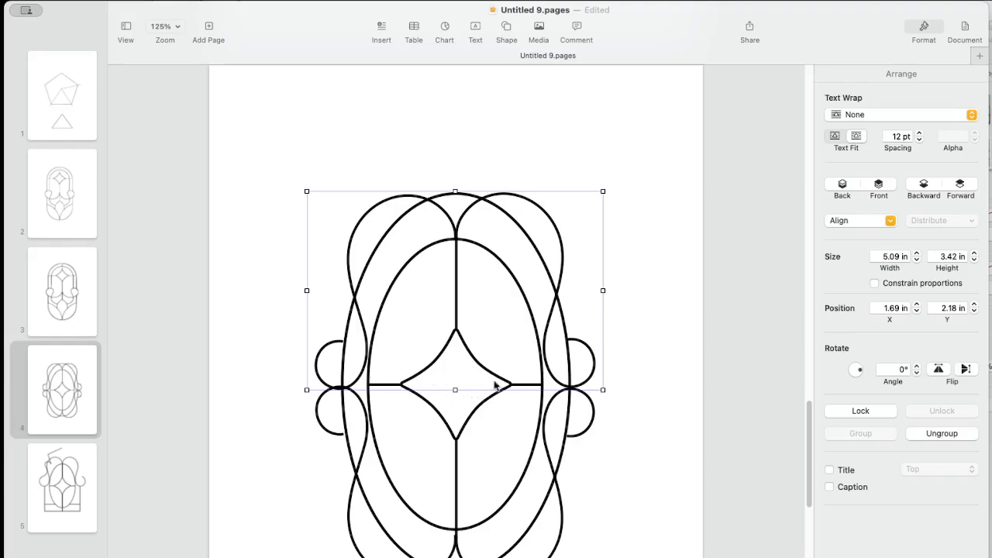
click(648, 493)
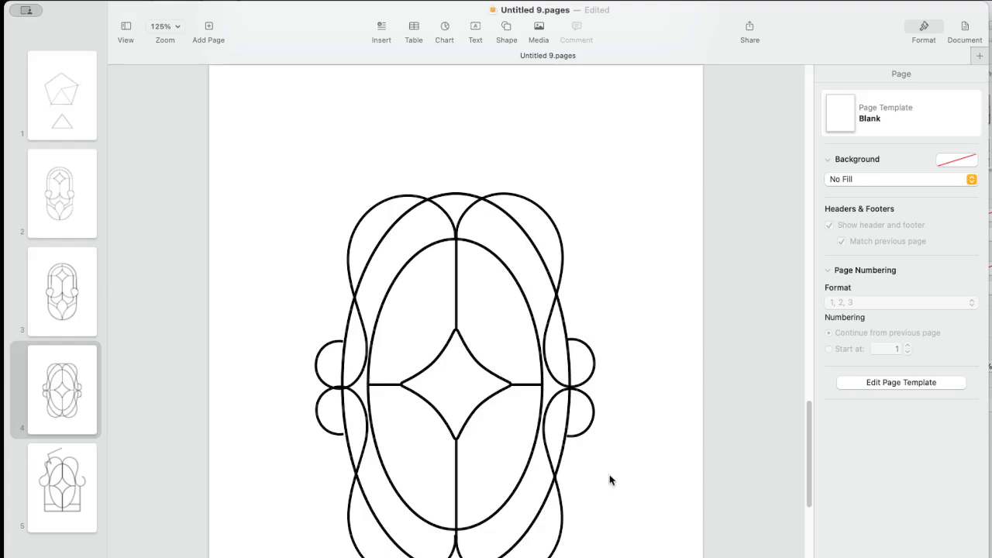
Step: Capture a screenshot of the upper half of the ellipse-and-scroll pattern on page 4
click(558, 291)
click(649, 292)
key(super+Tab)
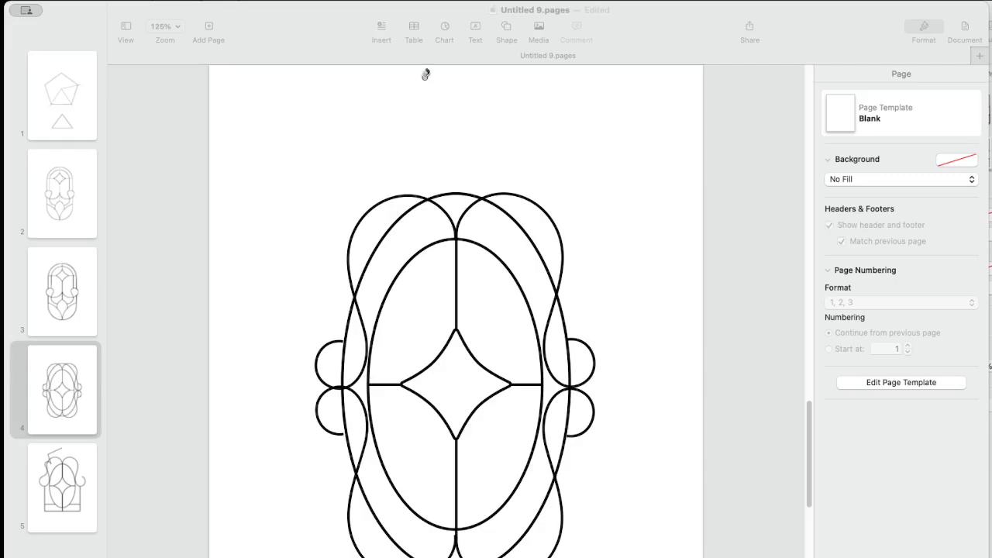
key(super+shift+4)
key(Escape)
Step: Add a blank page after page 5
click(54, 476)
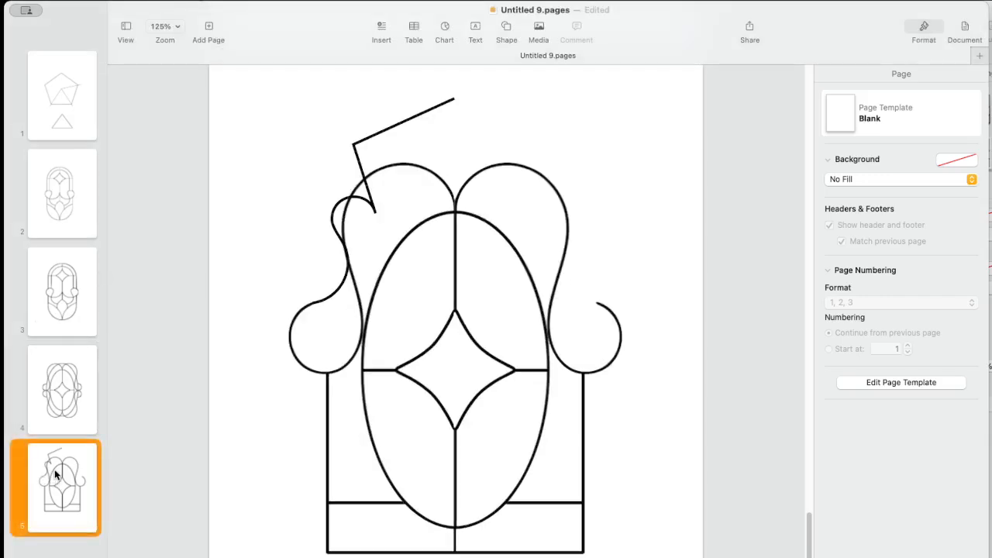
right_click(55, 469)
click(73, 477)
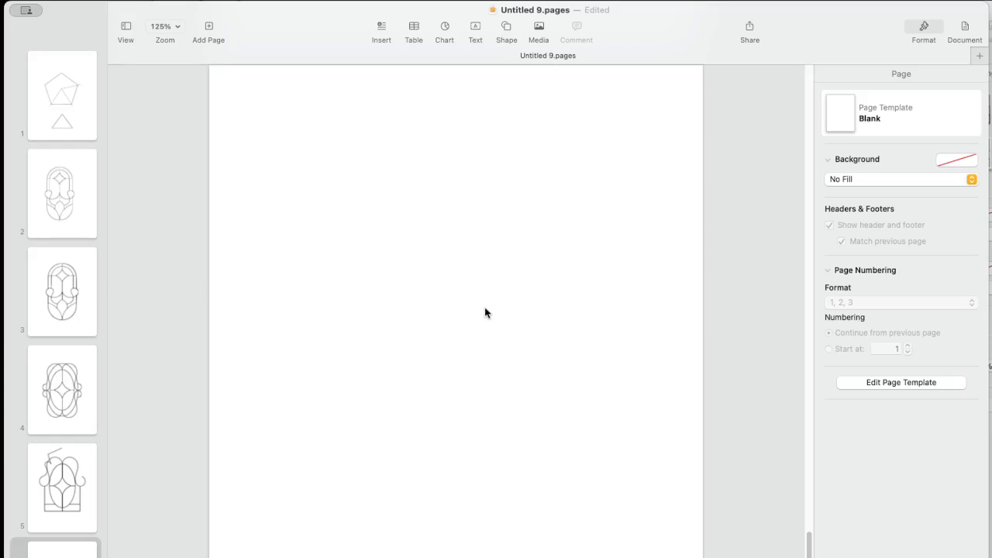
Step: Paste the captured half-pattern image and scale it to about 5.26 by 3.57 in at X 1.62 in, Y 1.01 in
key(super+v)
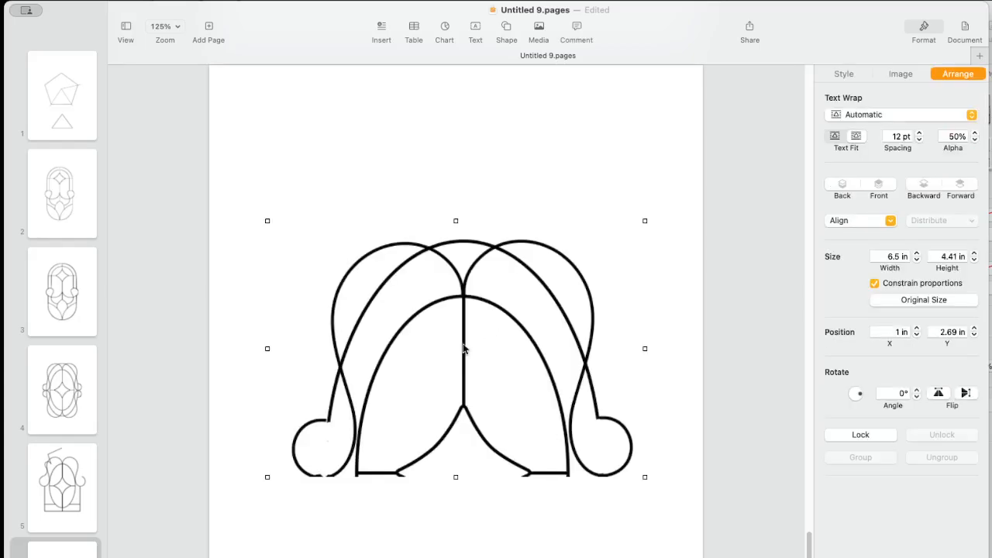
drag(463, 349, 465, 251)
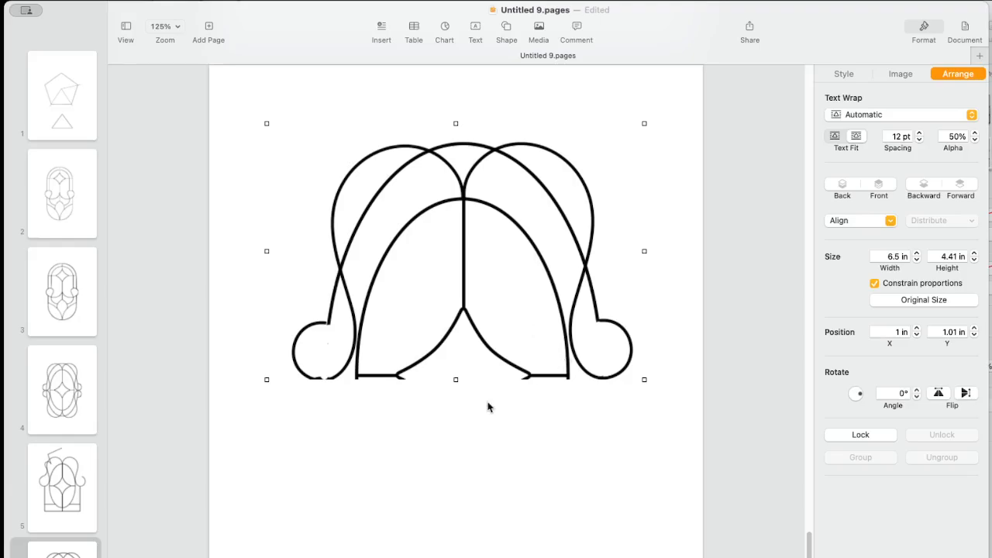
drag(456, 379, 456, 331)
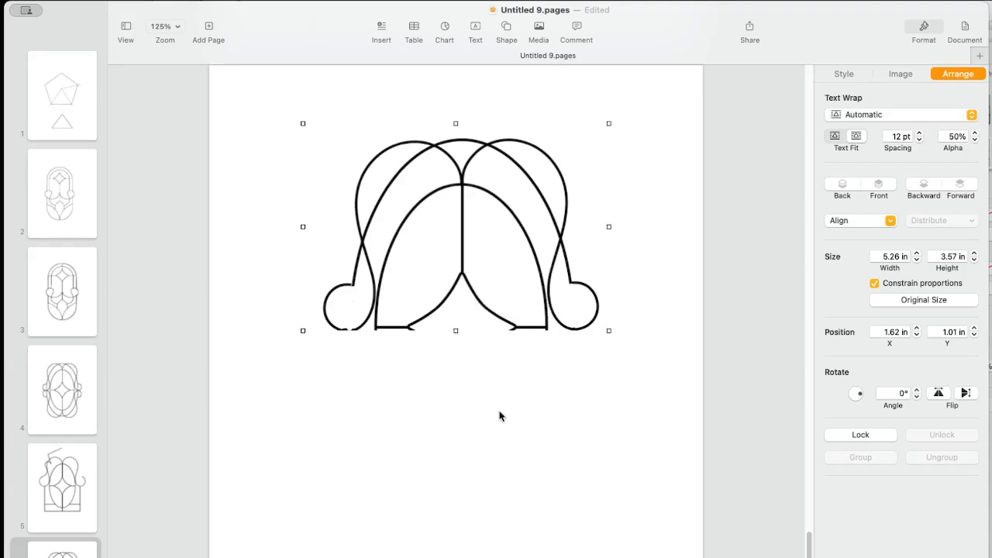
Step: Copy and paste the half-pattern image, and flip the duplicate vertically
right_click(463, 273)
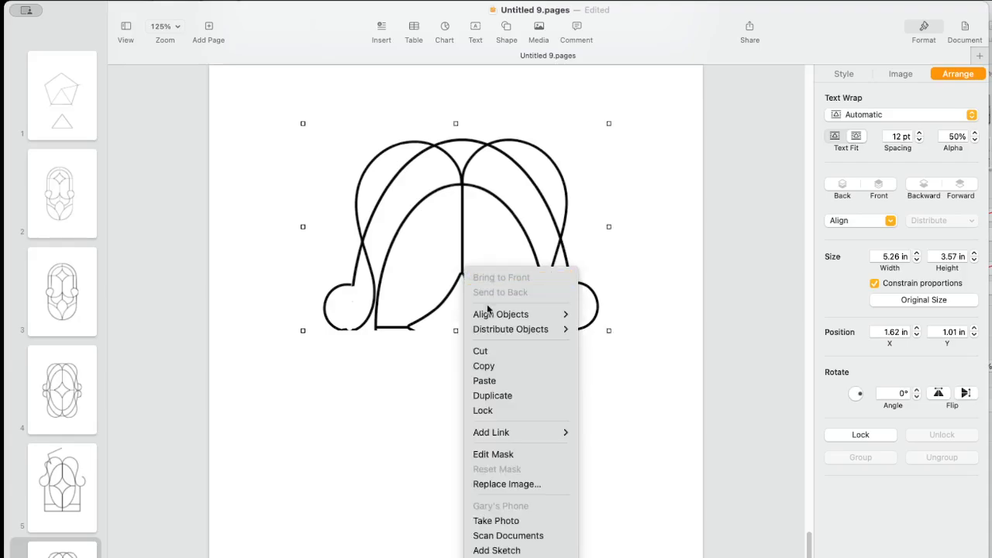
click(485, 376)
click(481, 385)
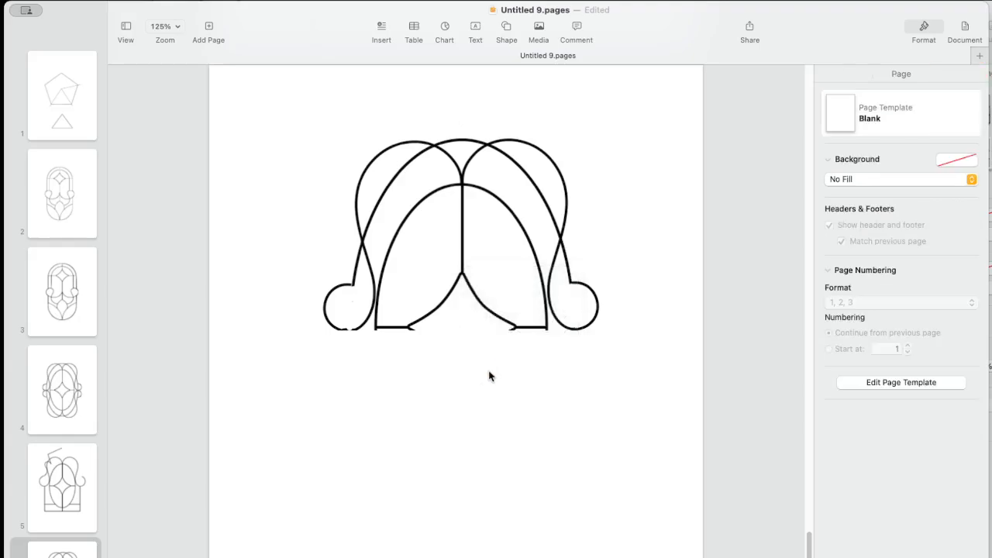
right_click(490, 368)
click(500, 406)
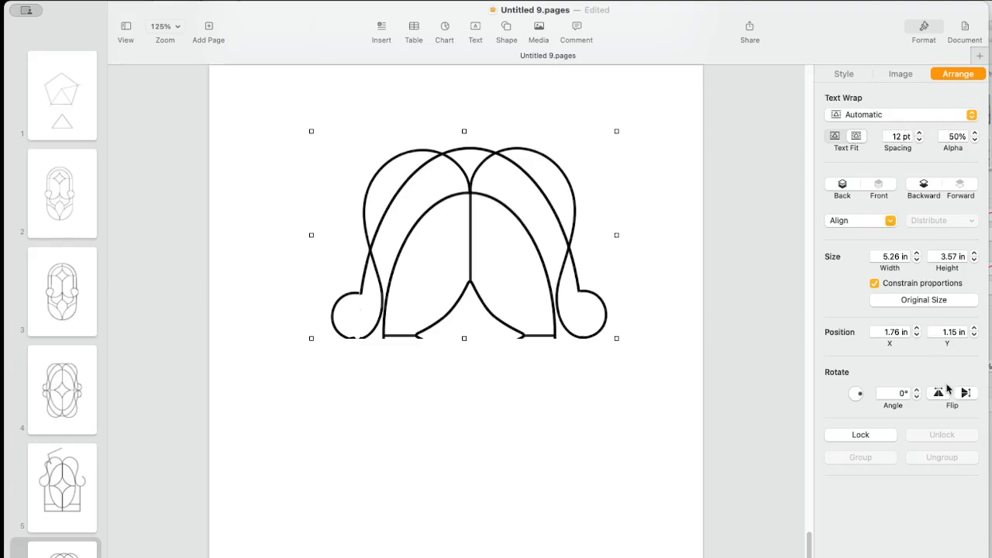
click(966, 393)
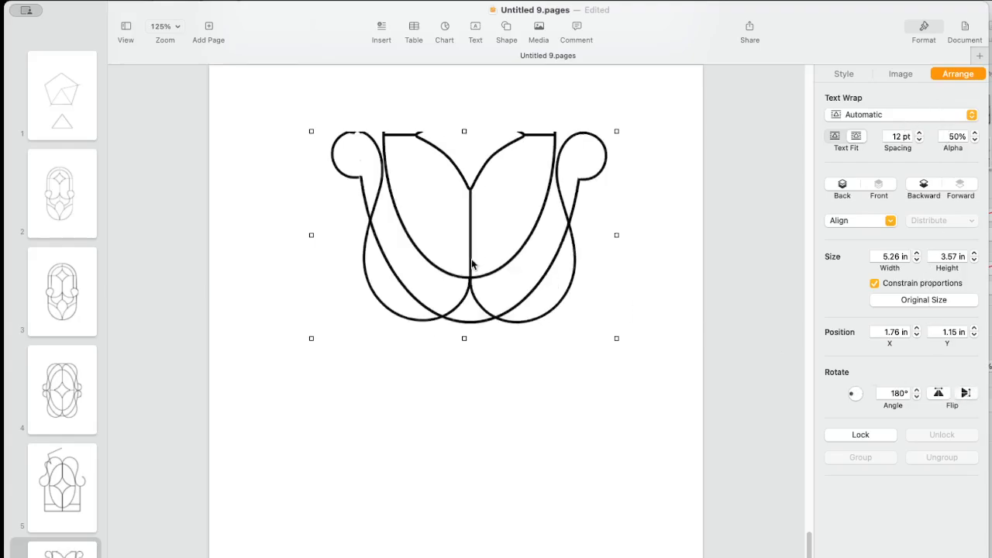
Step: Move the flipped image below the original to X 1.62 in, Y 4.46 in, and send it to the back
drag(472, 264, 464, 456)
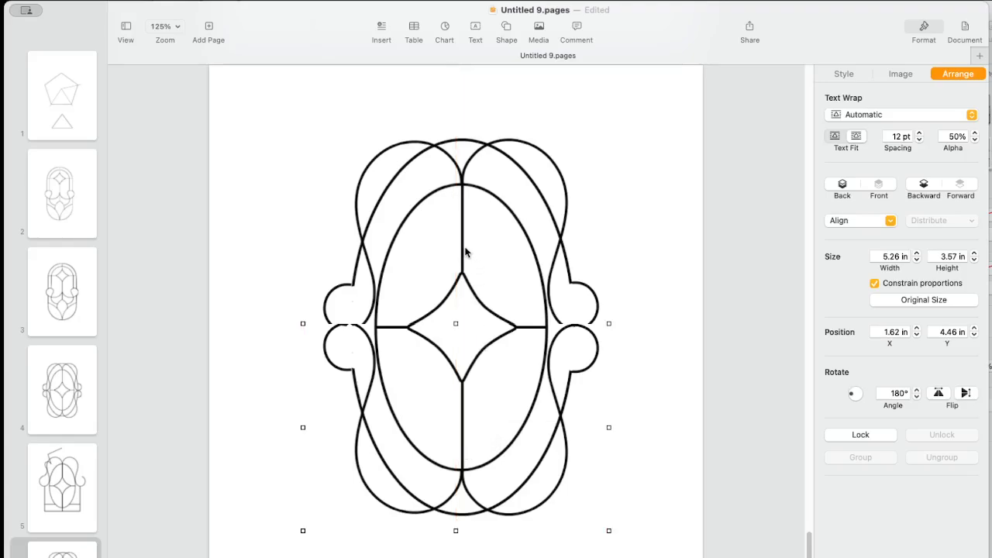
right_click(469, 381)
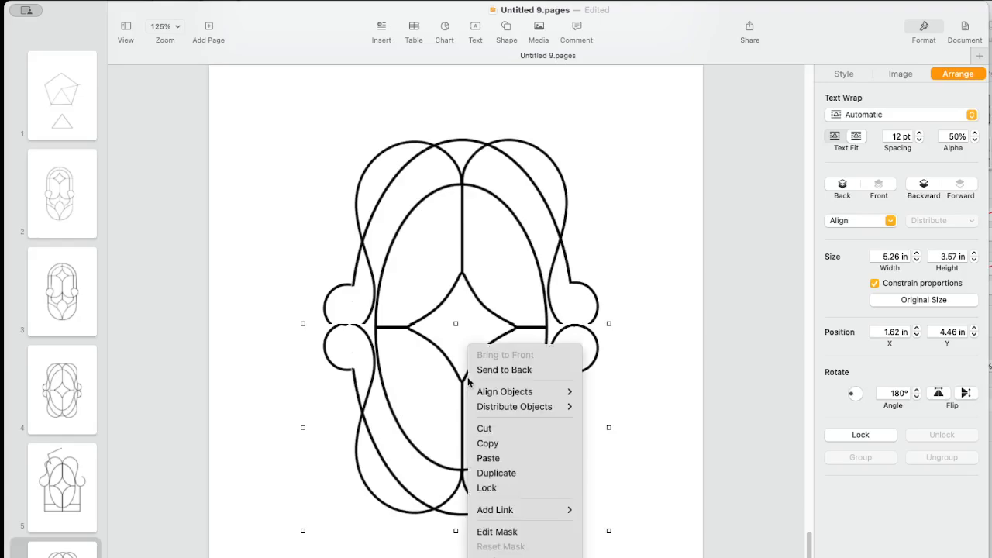
click(480, 371)
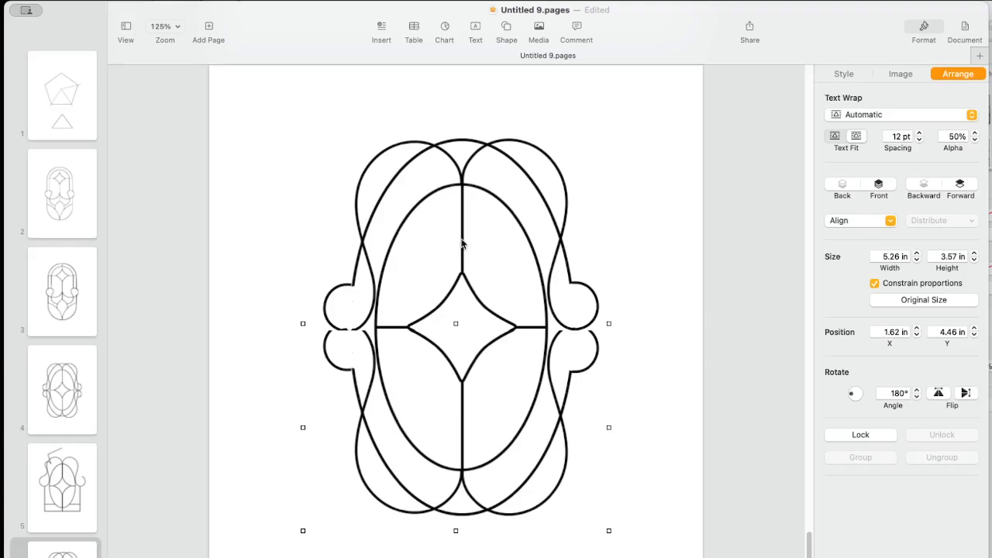
drag(461, 244, 462, 245)
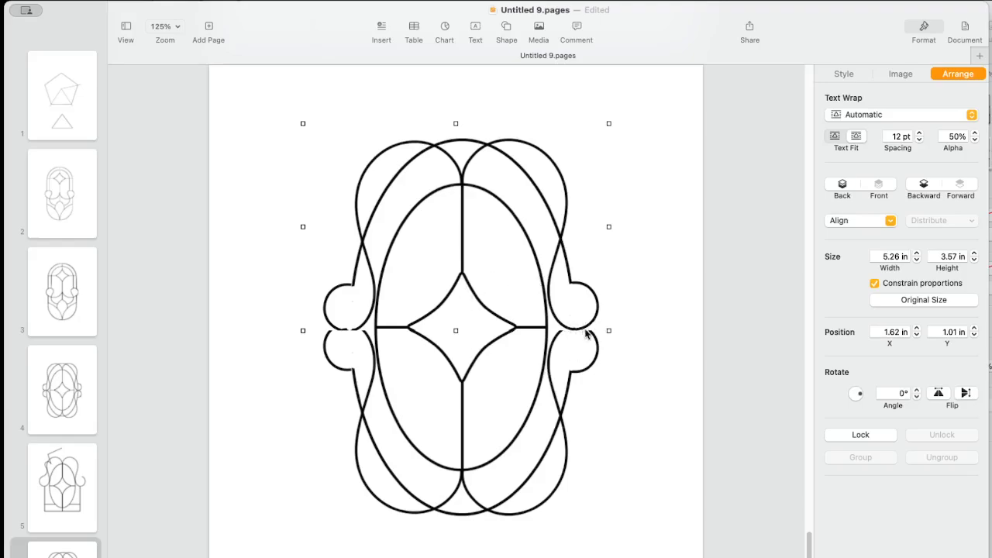
Step: Move the window pattern image on page 3 up to X 2.25 in, Y 1.79 in
click(48, 391)
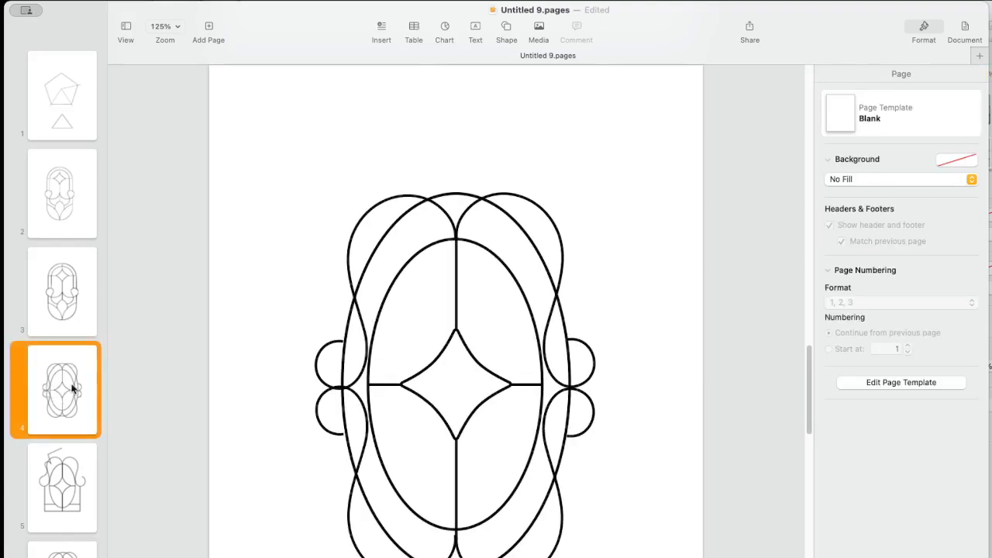
click(58, 299)
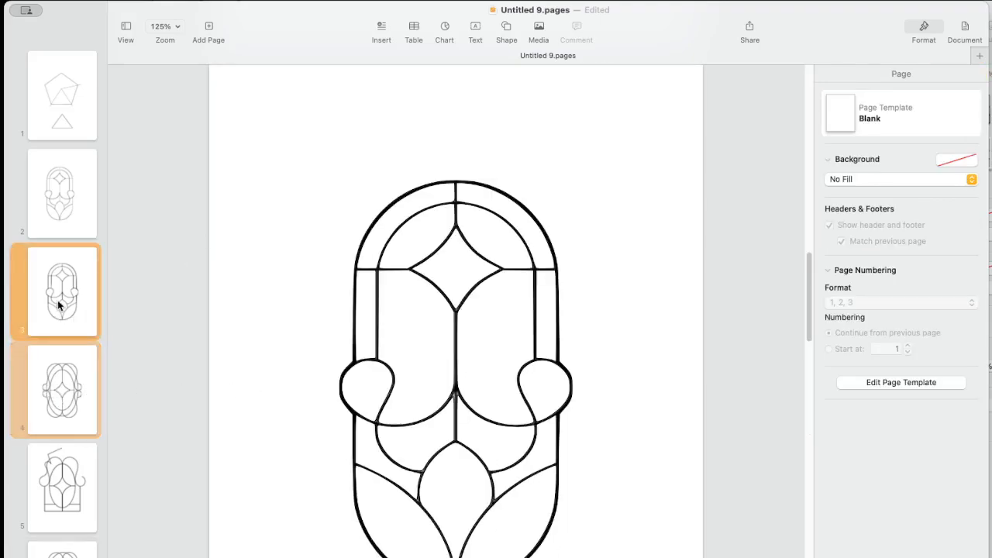
click(379, 302)
mouse_move(379, 302)
mouse_down()
mouse_move(379, 277)
mouse_move(381, 288)
mouse_up()
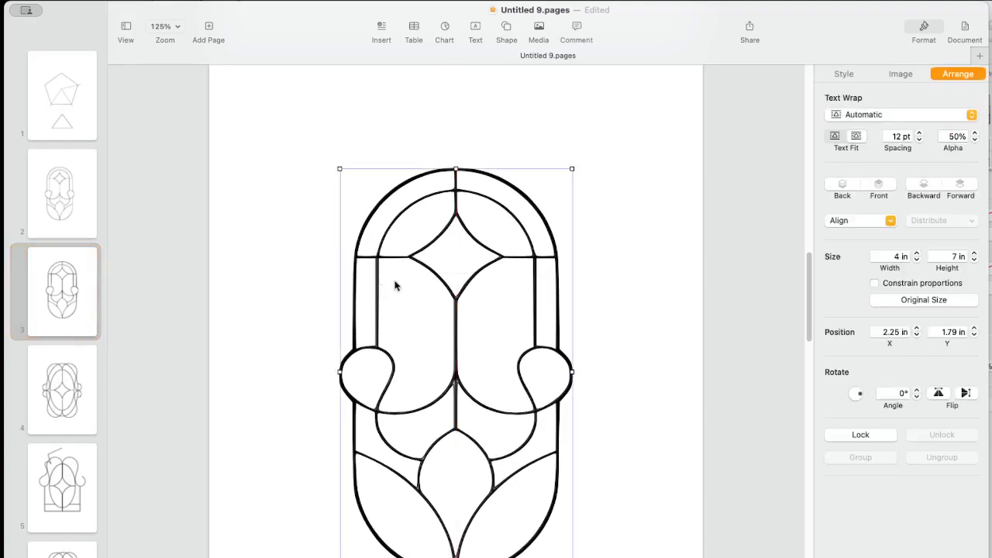
click(614, 313)
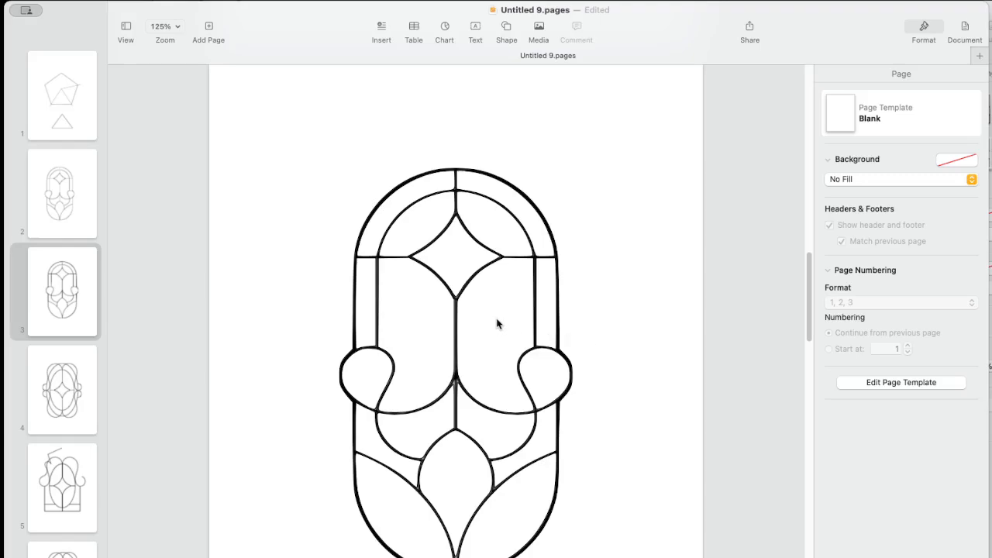
Step: Group all the shapes of the arched window pattern on page 2
click(48, 207)
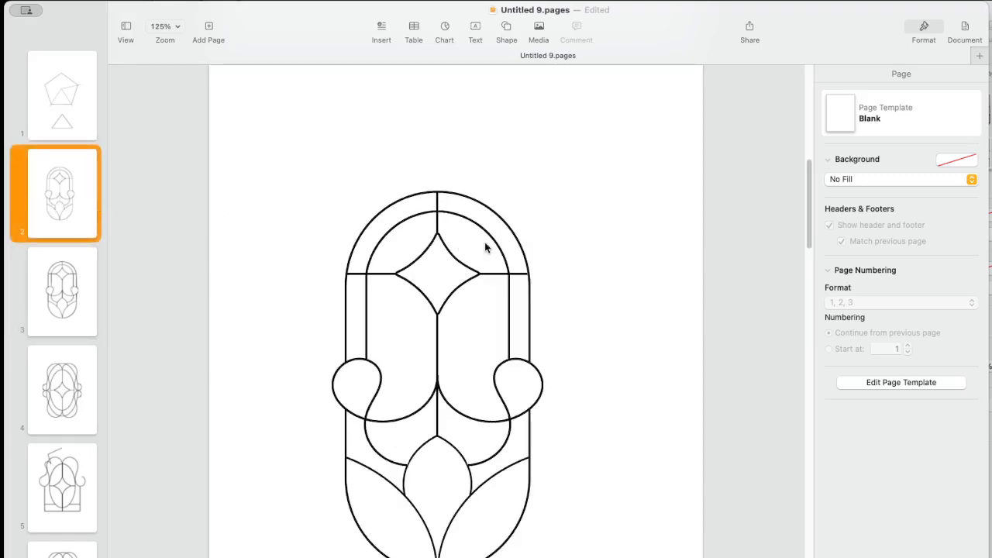
click(456, 220)
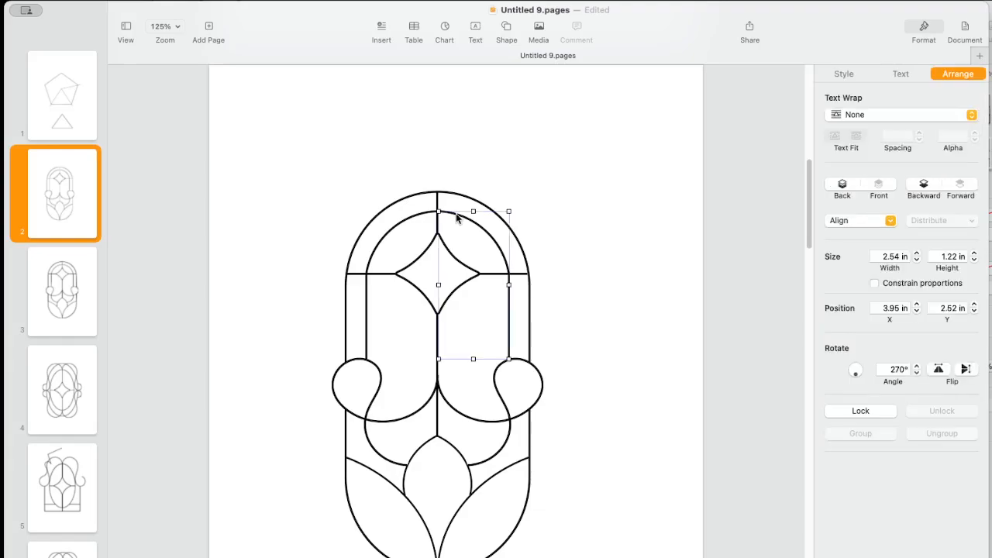
click(625, 245)
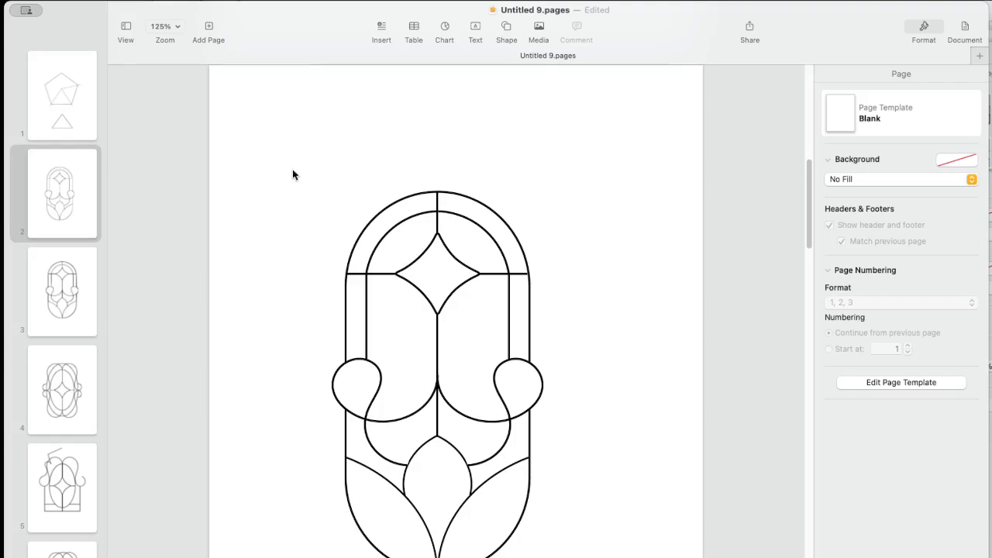
mouse_move(292, 174)
mouse_down()
mouse_move(421, 194)
mouse_move(566, 338)
mouse_move(555, 557)
mouse_up()
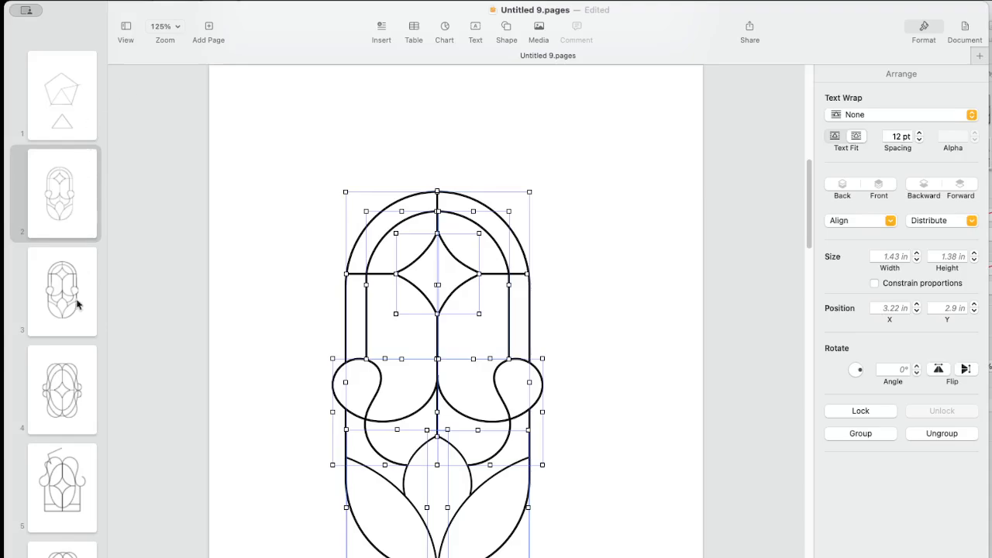
click(313, 139)
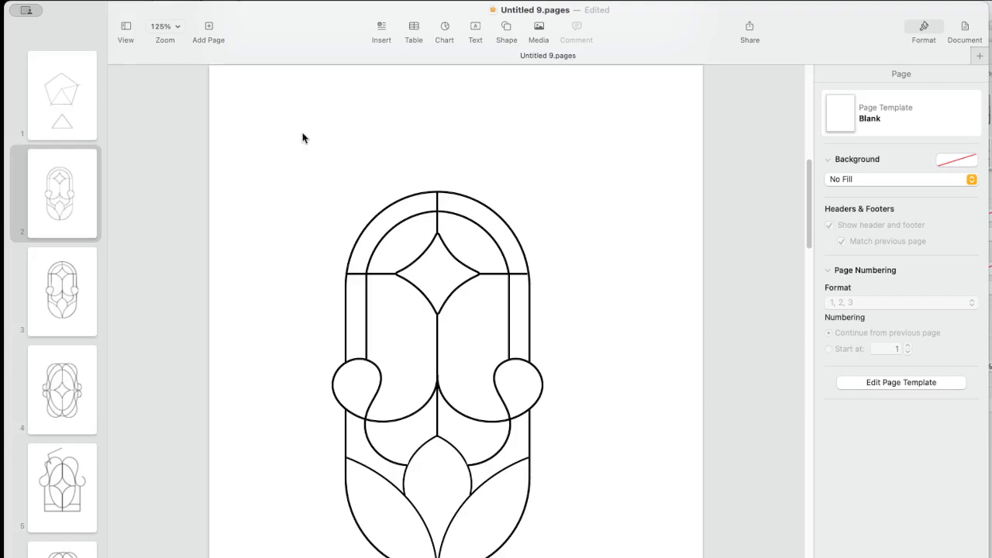
mouse_move(302, 138)
mouse_down()
mouse_move(442, 164)
mouse_move(546, 269)
mouse_move(565, 369)
mouse_move(564, 557)
mouse_up()
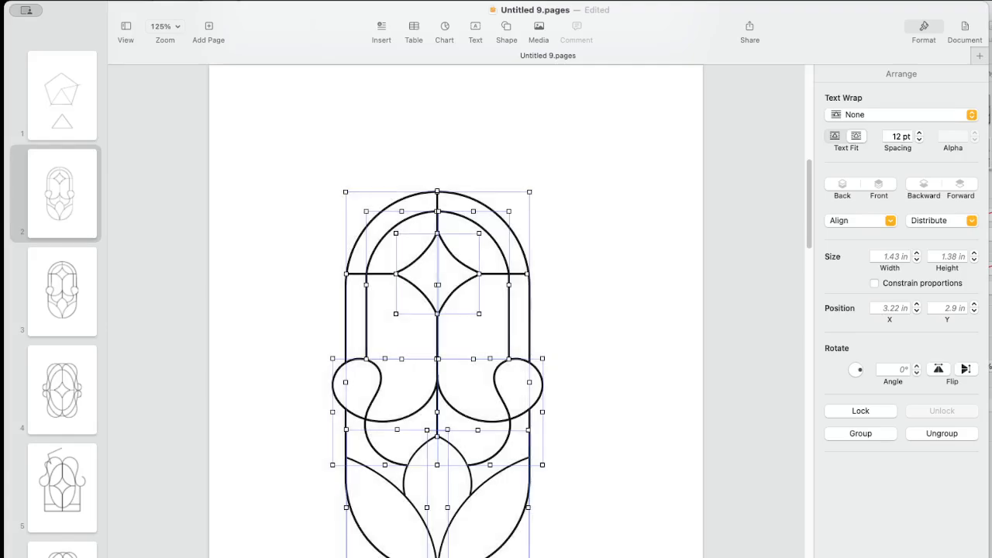
right_click(435, 370)
click(459, 371)
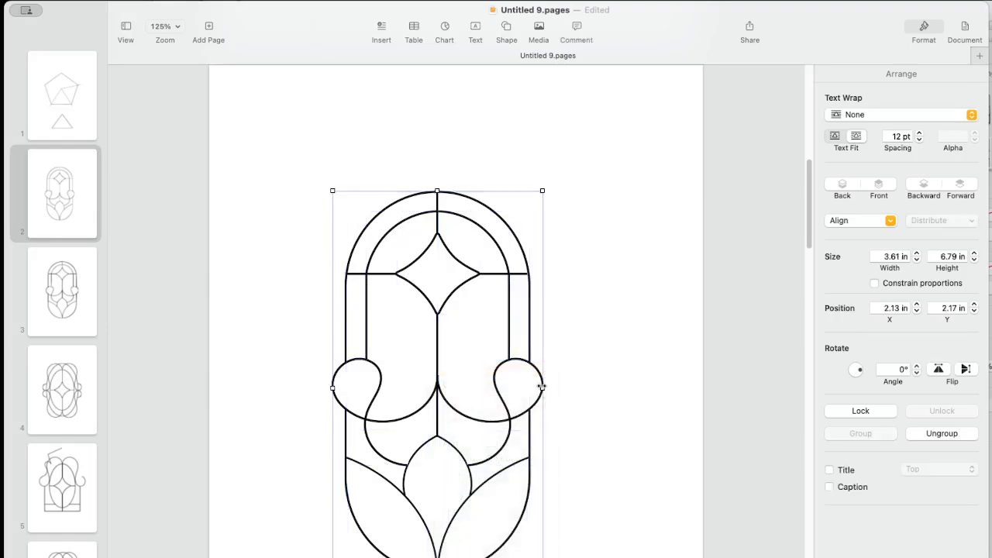
Step: Narrow the grouped pattern, move it to about X 0.98 in, and reshape it to about 3.57 by 4.58 in
drag(541, 386, 512, 385)
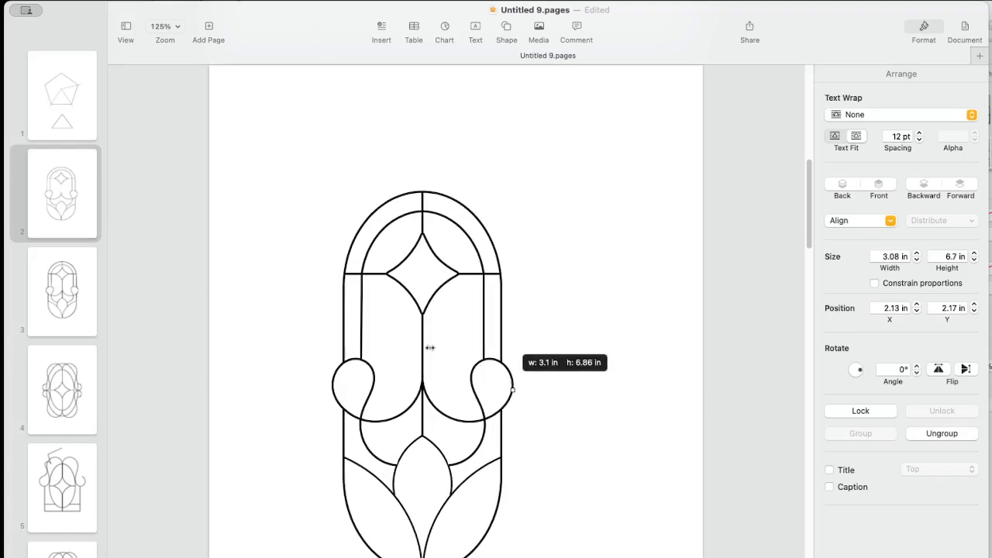
drag(422, 348, 358, 290)
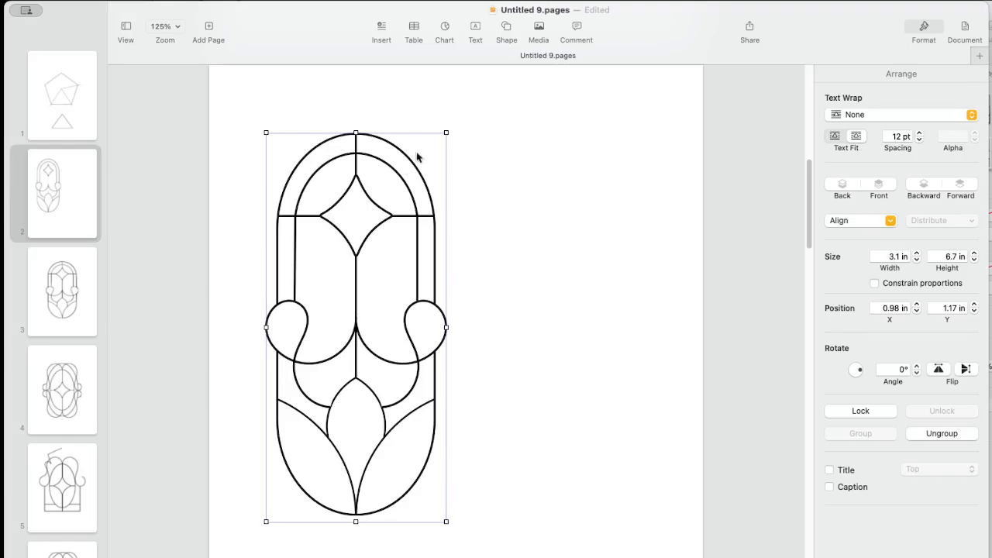
mouse_move(446, 134)
mouse_down()
mouse_move(412, 186)
mouse_move(397, 275)
mouse_move(473, 272)
mouse_up()
Step: Flip the grouped pattern vertically and reshape it to about 2.63 by 5.44 in at X 2.46 in, Y 2.12 in
click(965, 369)
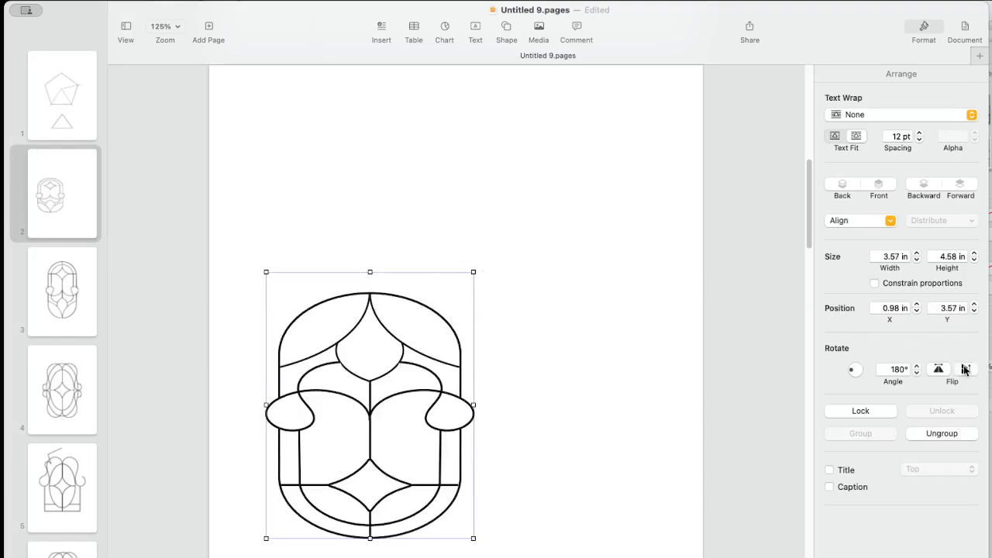
mouse_move(369, 384)
mouse_down()
mouse_move(433, 292)
mouse_move(460, 280)
mouse_up()
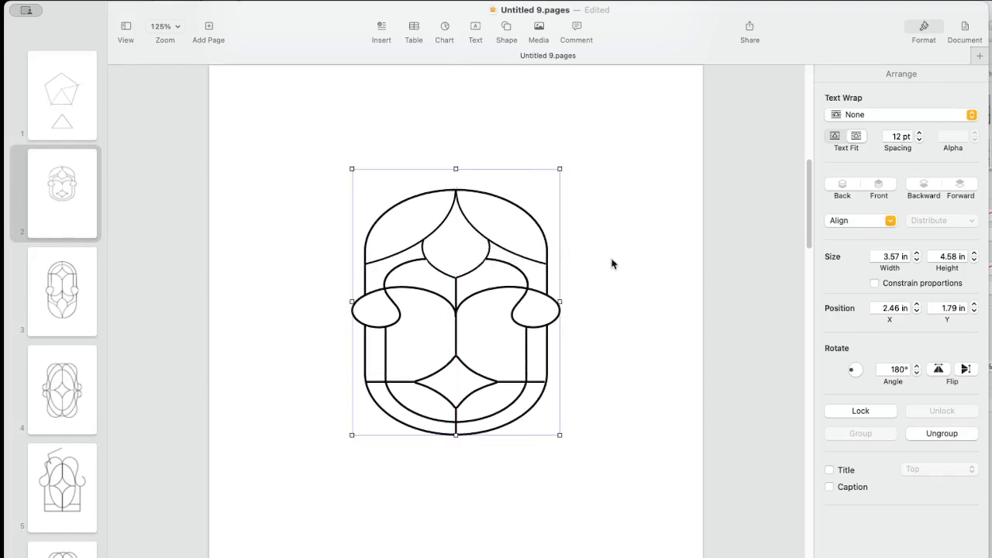
drag(456, 436, 459, 504)
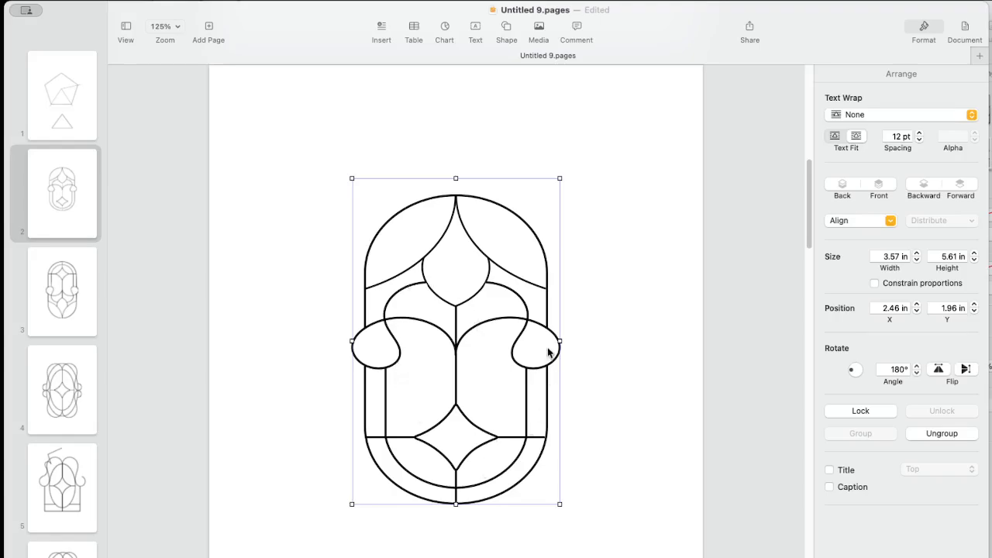
drag(559, 341, 489, 339)
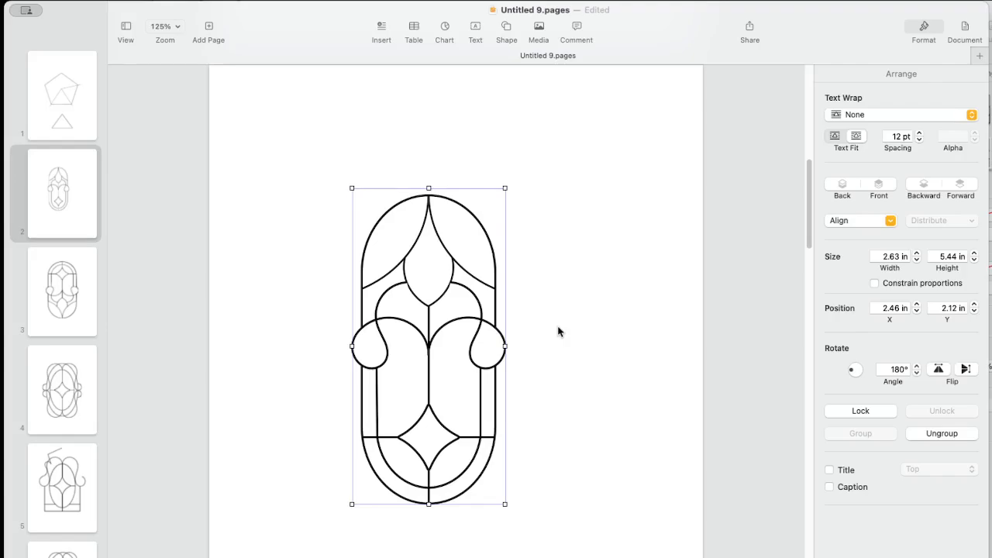
Step: Duplicate the flipped pattern and place the copy beside the original at X 5.2 in, Y 2.12 in
key(super+d)
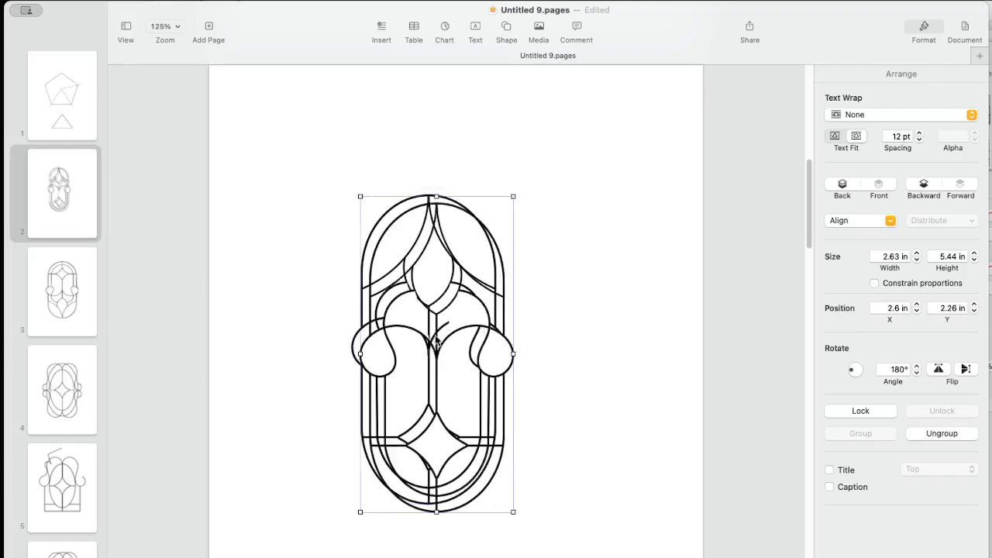
mouse_move(435, 341)
mouse_down()
mouse_move(609, 333)
mouse_move(592, 333)
mouse_up()
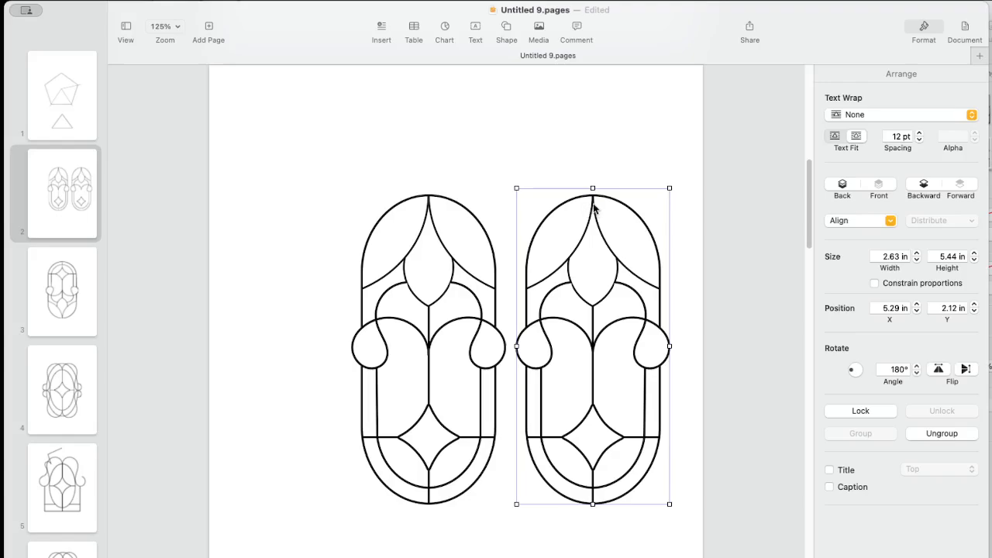
drag(594, 208, 589, 208)
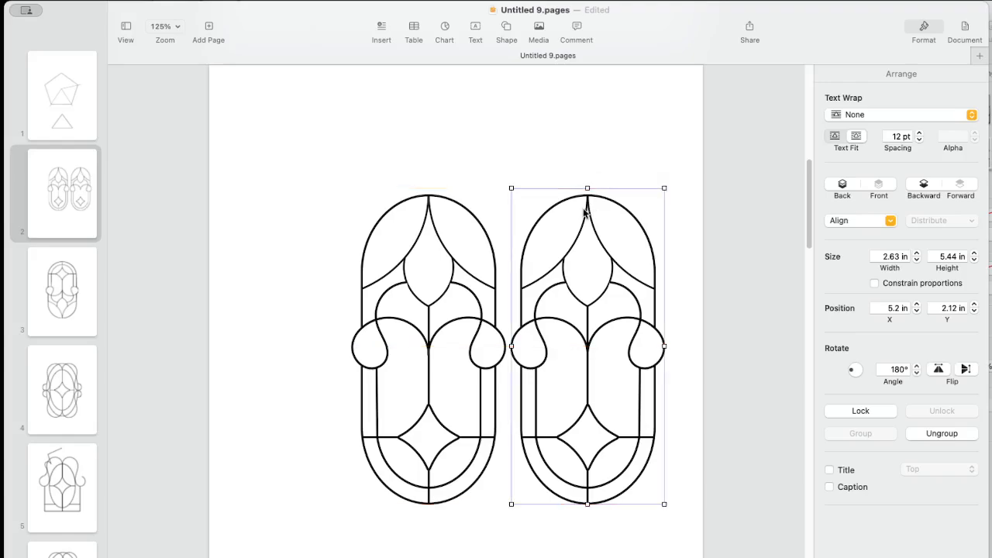
click(544, 151)
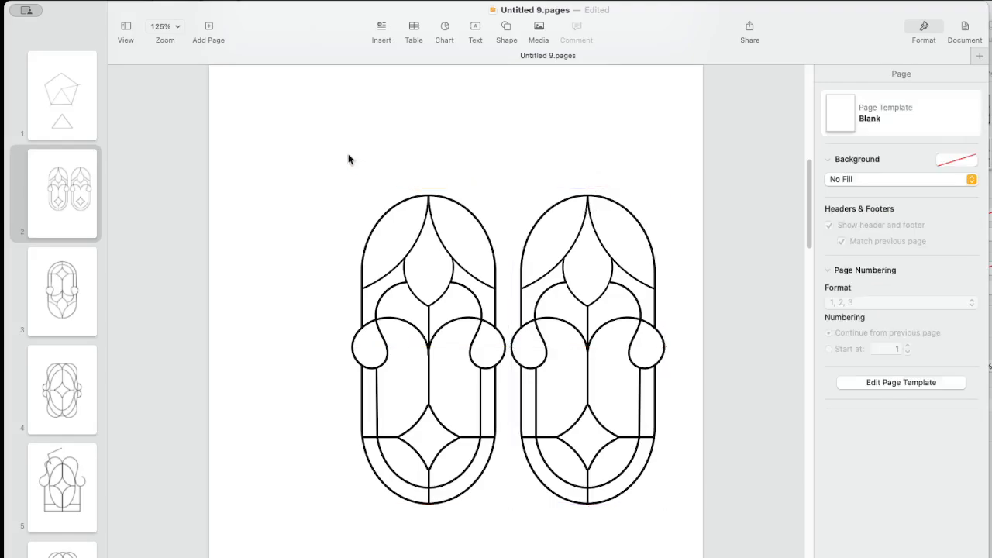
Step: Select both oval patterns on page 2 and move them together, placing the first at about X 1.74 in, Y 2.39 in
mouse_move(348, 155)
mouse_down()
mouse_move(574, 181)
mouse_move(684, 359)
mouse_up()
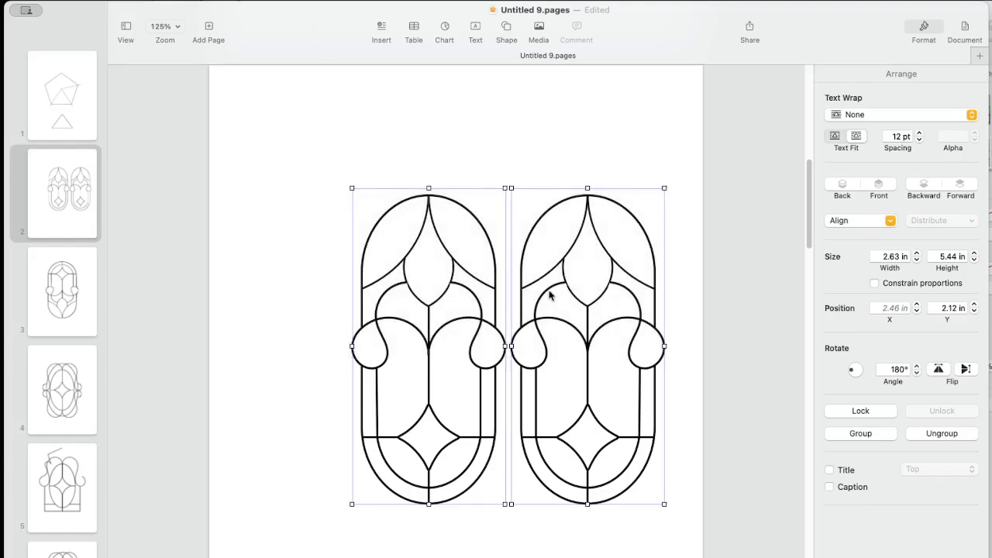
drag(549, 287, 508, 311)
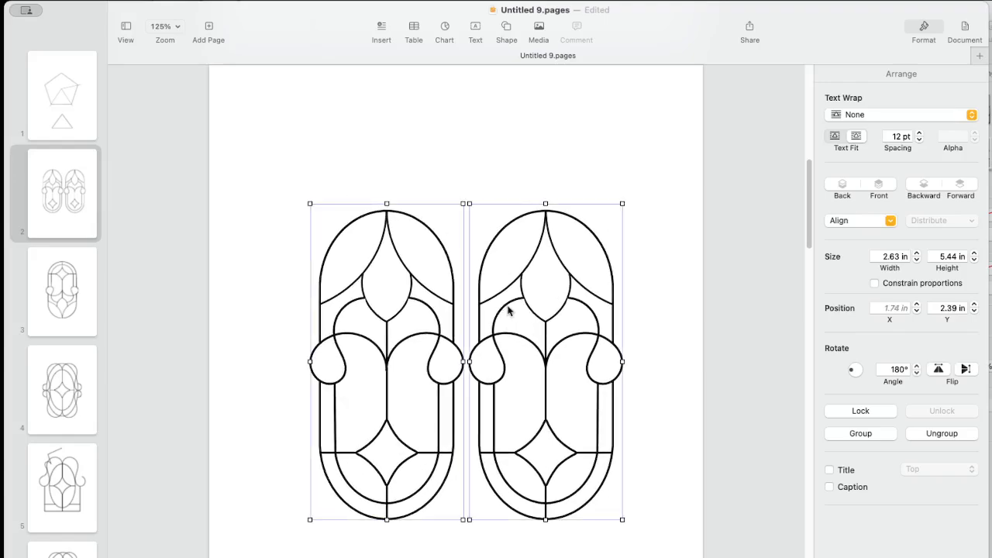
click(664, 295)
Step: Rotate the second pattern to 45° and move it to about X 3.21 in, Y 0.67 in
click(534, 310)
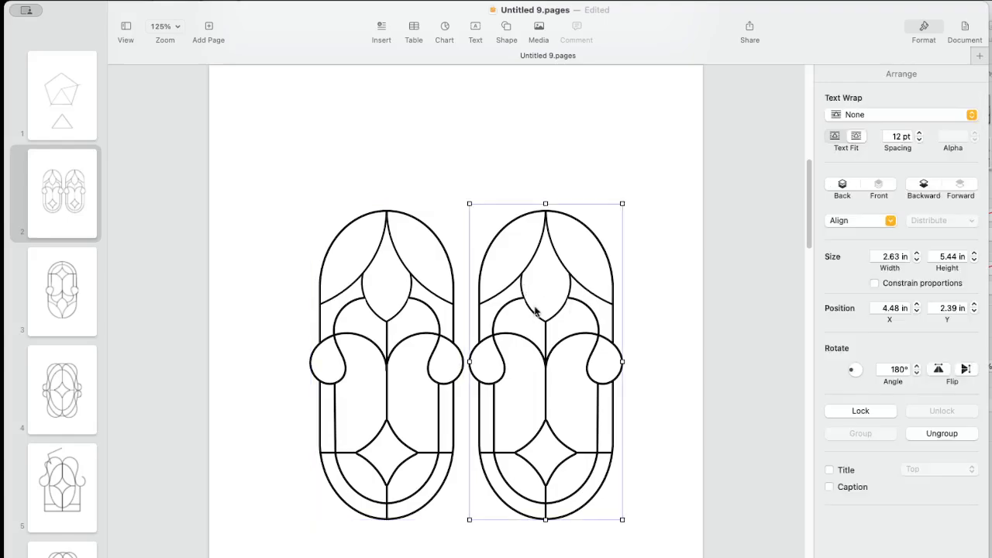
click(899, 368)
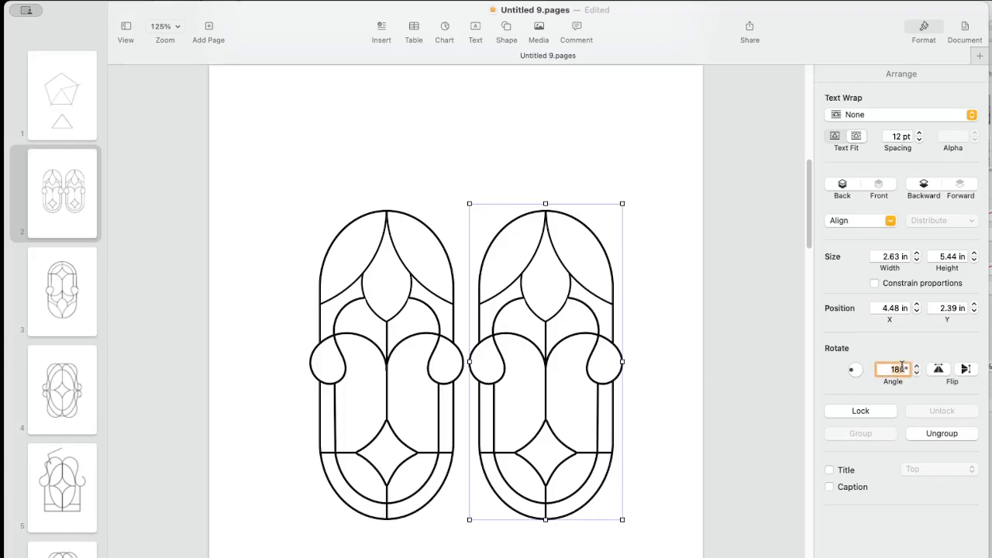
key(Return)
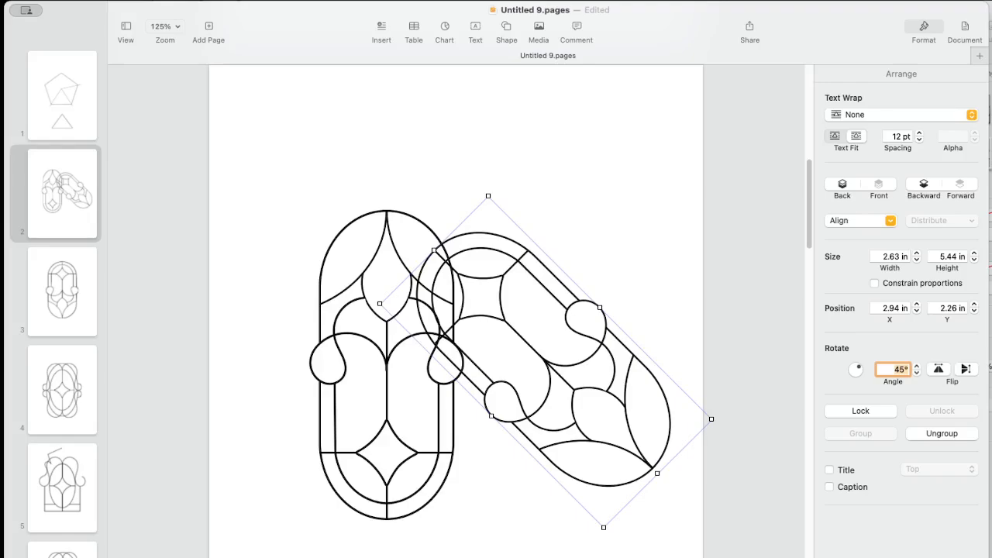
mouse_move(578, 363)
mouse_down()
mouse_move(604, 321)
mouse_move(602, 273)
mouse_move(592, 273)
mouse_up()
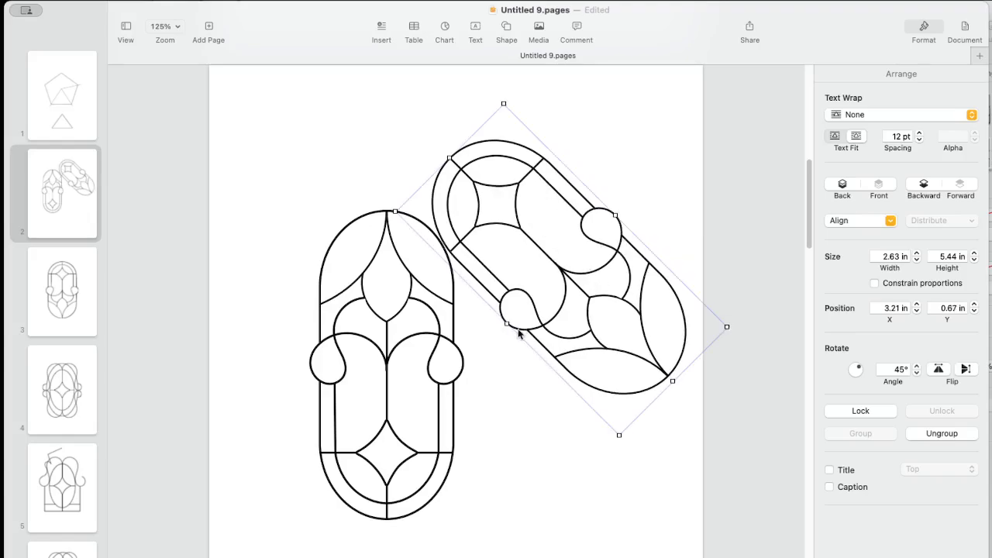
Step: Flip the upright pattern vertically and position it against the tilted one at about X 1.71 in, Y 2.07 in
click(381, 317)
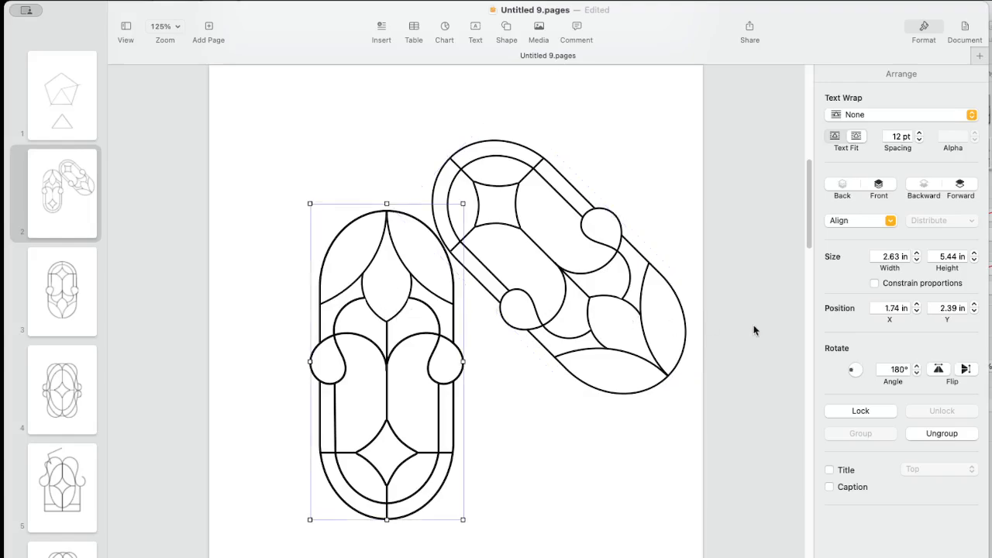
click(966, 370)
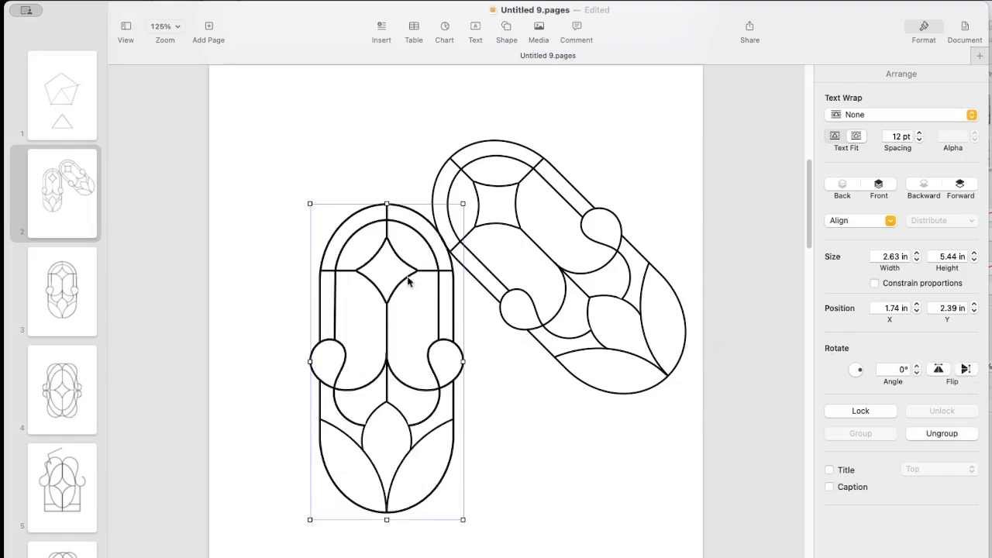
drag(411, 281, 410, 285)
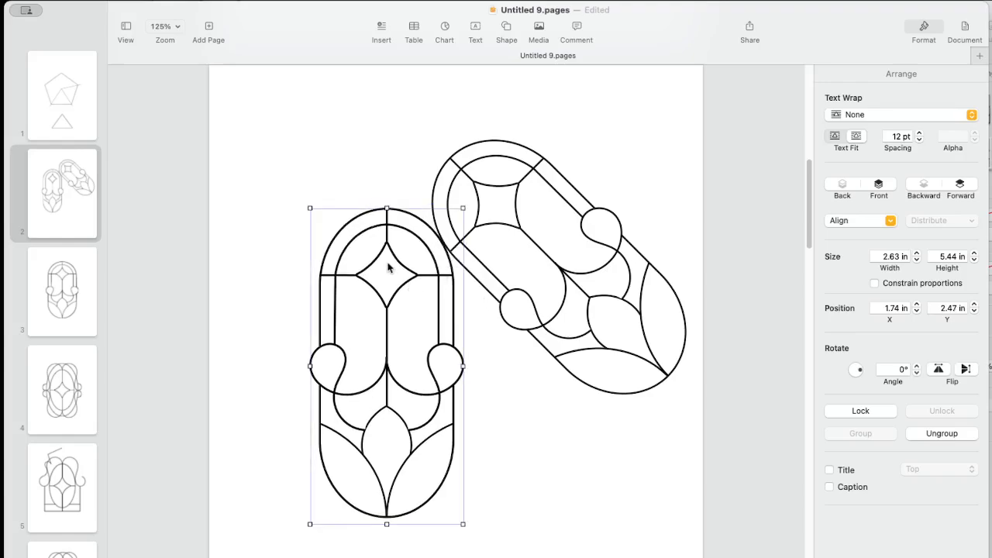
mouse_move(389, 250)
mouse_down()
mouse_move(388, 215)
mouse_move(370, 217)
mouse_move(387, 231)
mouse_up()
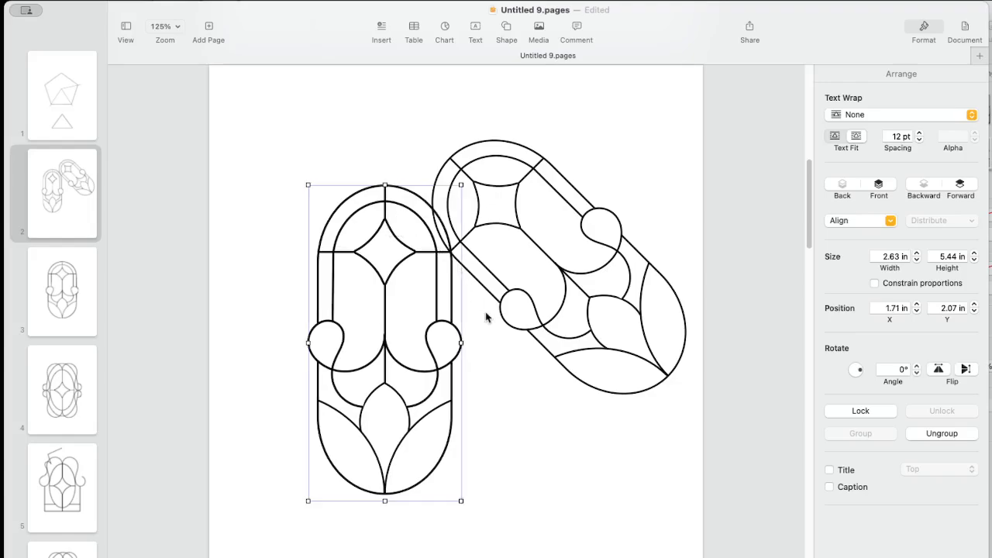
click(526, 373)
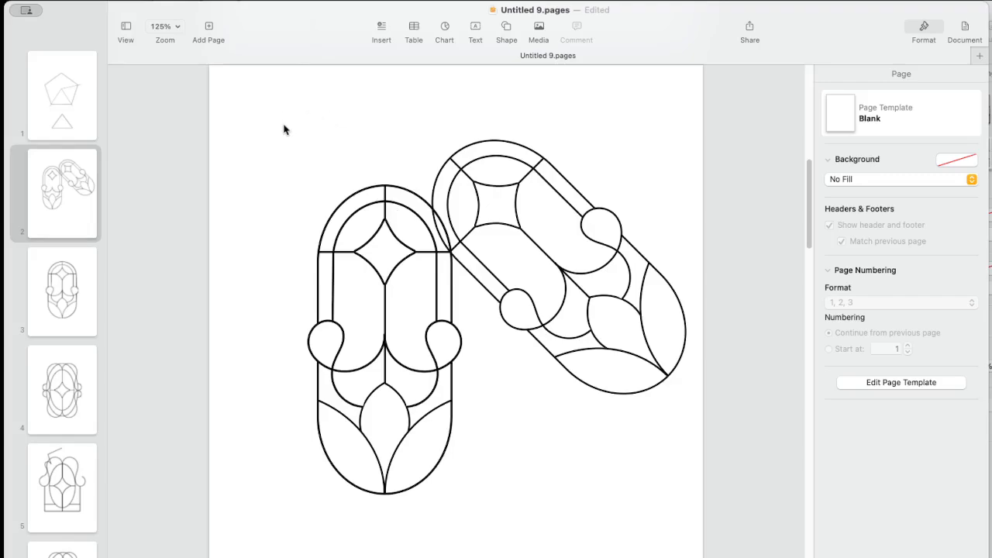
Step: Group the upright and tilted patterns, shrink the group to about 3.81 by 3.62 in, and move it to about X 3.53 in, Y 3.69 in
drag(283, 130, 601, 431)
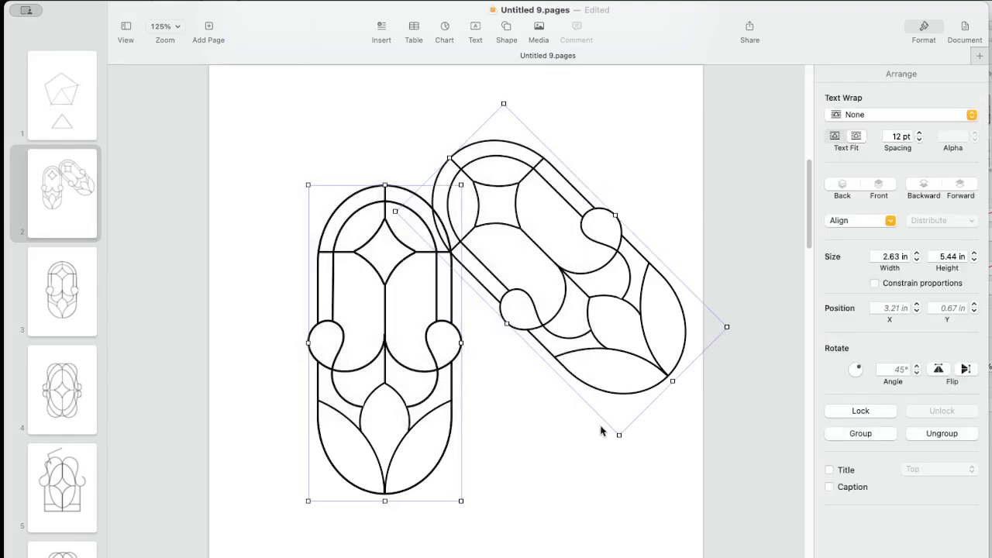
right_click(523, 257)
click(528, 258)
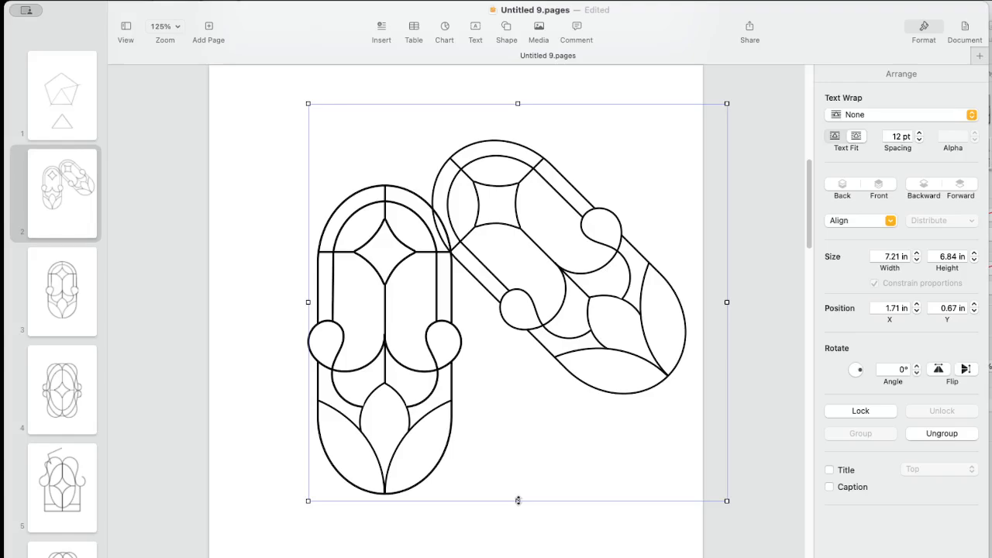
mouse_move(518, 500)
mouse_down()
mouse_move(507, 284)
mouse_move(511, 305)
mouse_move(494, 183)
mouse_move(484, 187)
mouse_up()
drag(484, 187, 490, 365)
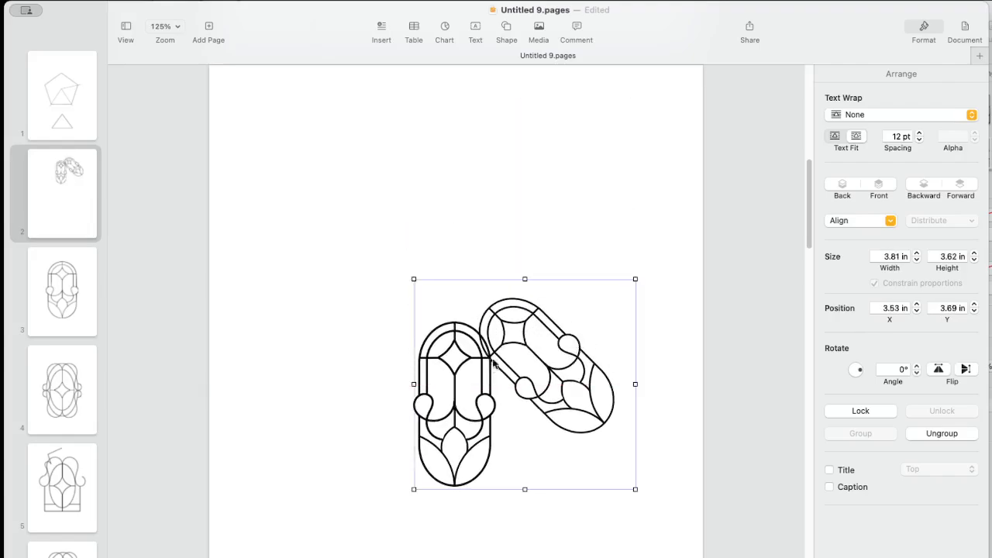
Step: Copy the two-pattern group and paste a duplicate onto page 2
right_click(531, 299)
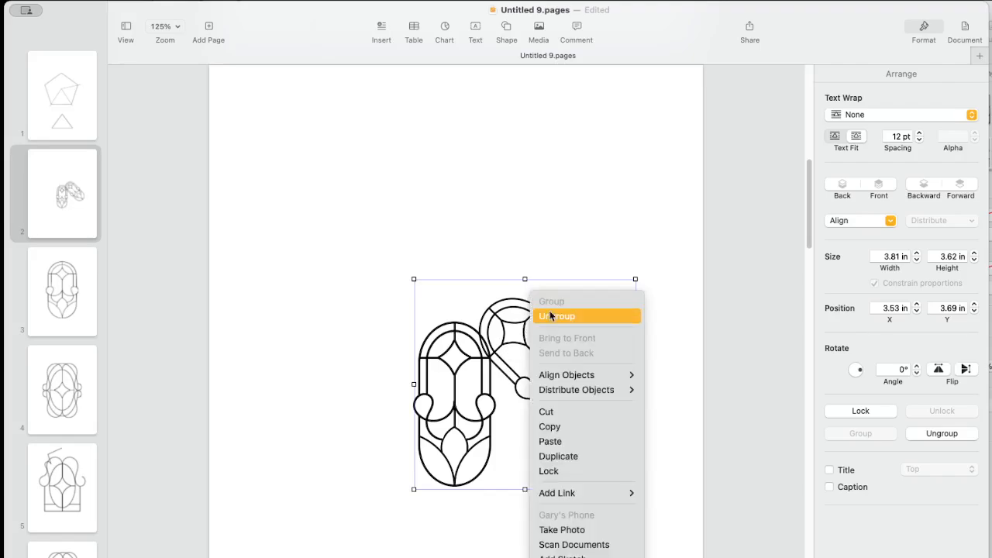
click(563, 425)
click(530, 235)
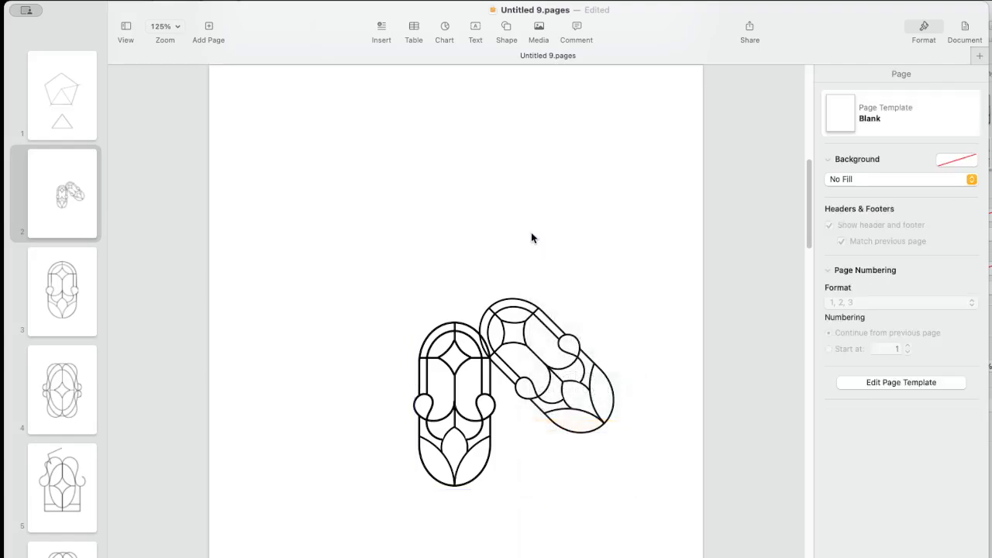
key(super+v)
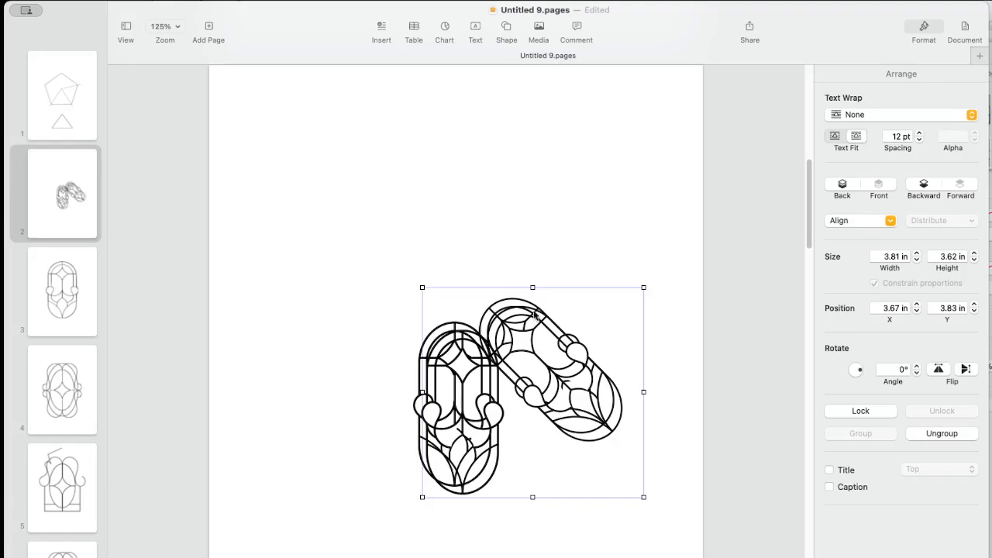
Step: Rotate the pasted group to about 261.4° and place it against the original at about X 0.31 in, Y 2.43 in
mouse_move(511, 372)
mouse_down()
mouse_move(478, 367)
mouse_move(369, 282)
mouse_move(342, 282)
mouse_up()
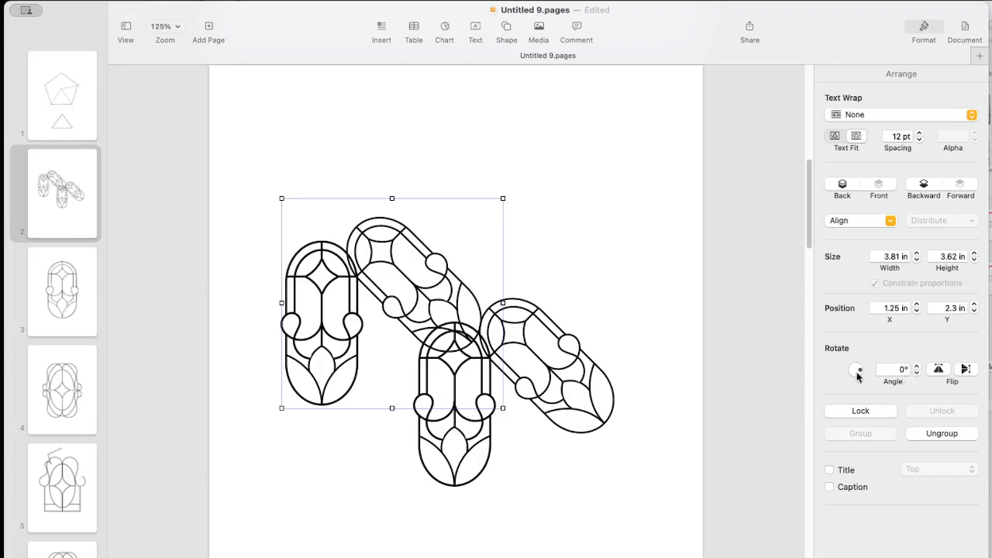
mouse_move(860, 373)
mouse_down()
mouse_move(859, 391)
mouse_move(852, 380)
mouse_move(852, 390)
mouse_move(827, 381)
mouse_up()
mouse_move(457, 281)
mouse_down()
mouse_move(395, 297)
mouse_move(416, 308)
mouse_up()
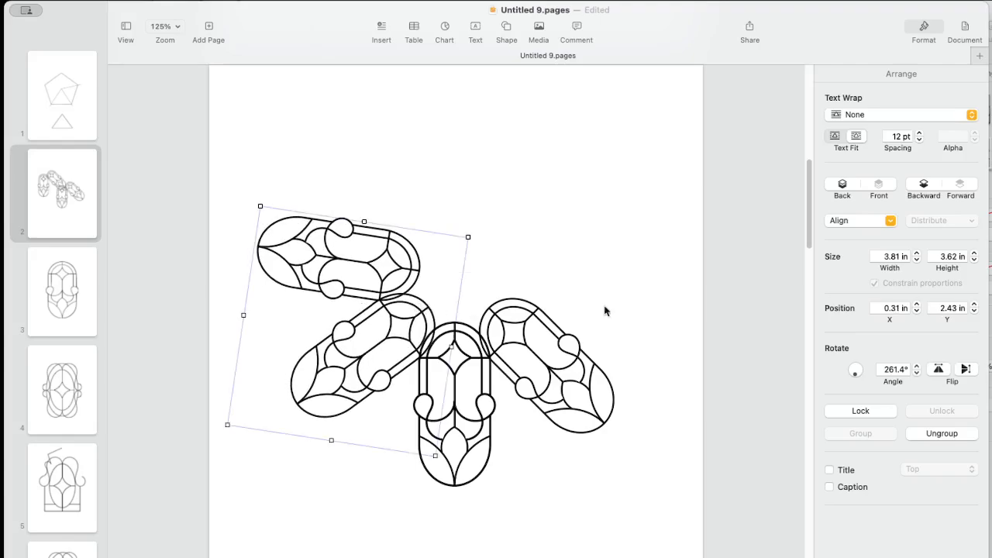
Step: Adjust the pasted group's rotation angle to exactly 270°
click(916, 367)
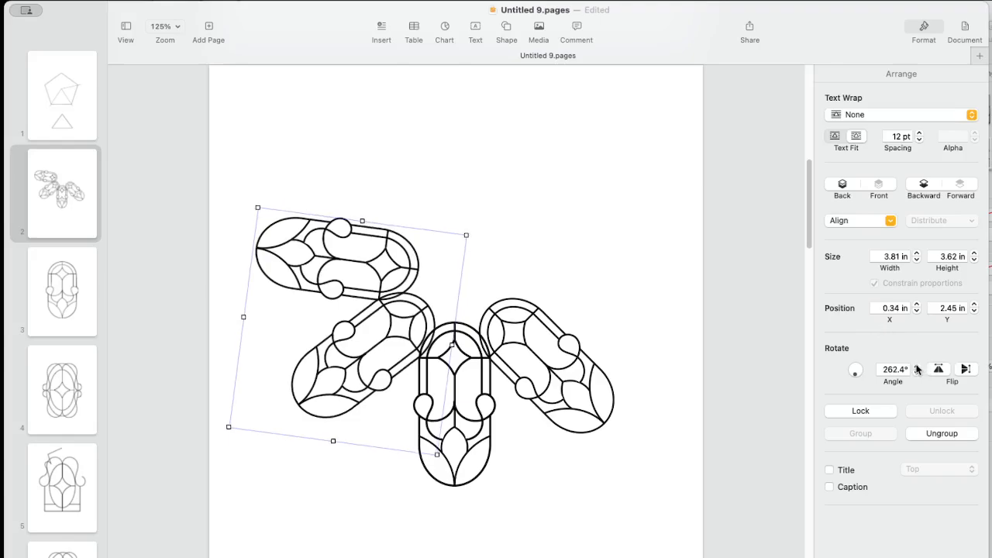
click(916, 366)
click(917, 367)
click(917, 367)
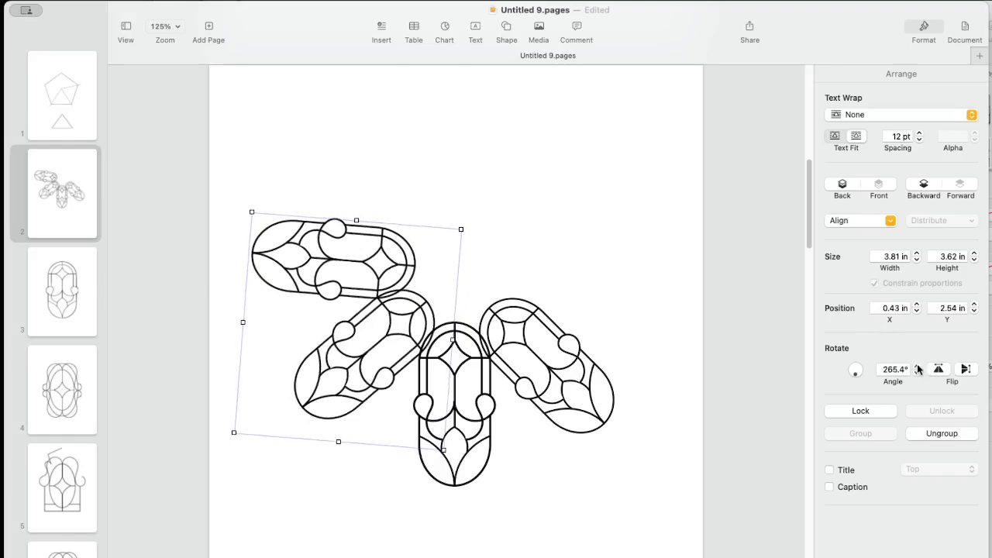
click(917, 366)
click(917, 366)
key(Up)
key(Up)
key(Up)
key(Up)
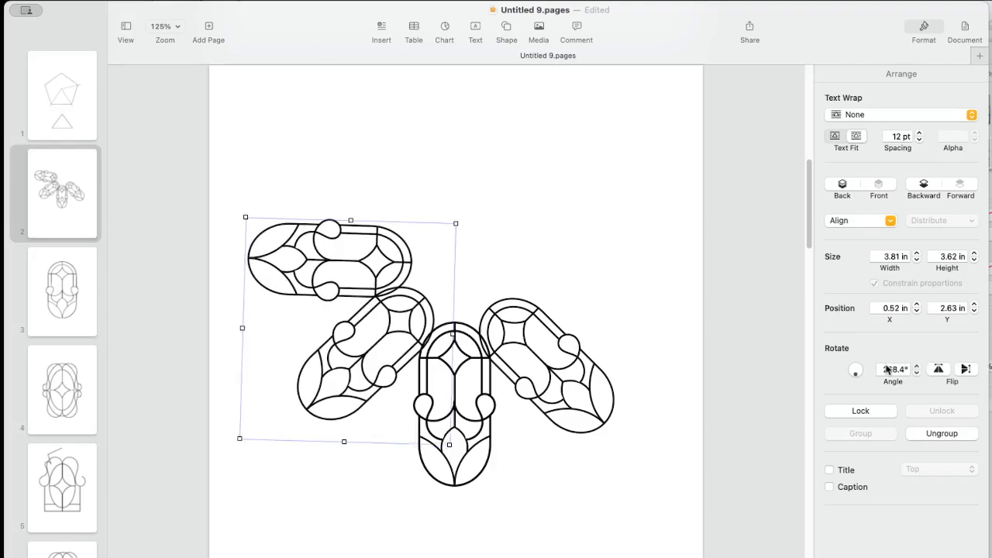
key(Up)
key(Up)
key(Up)
key(Up)
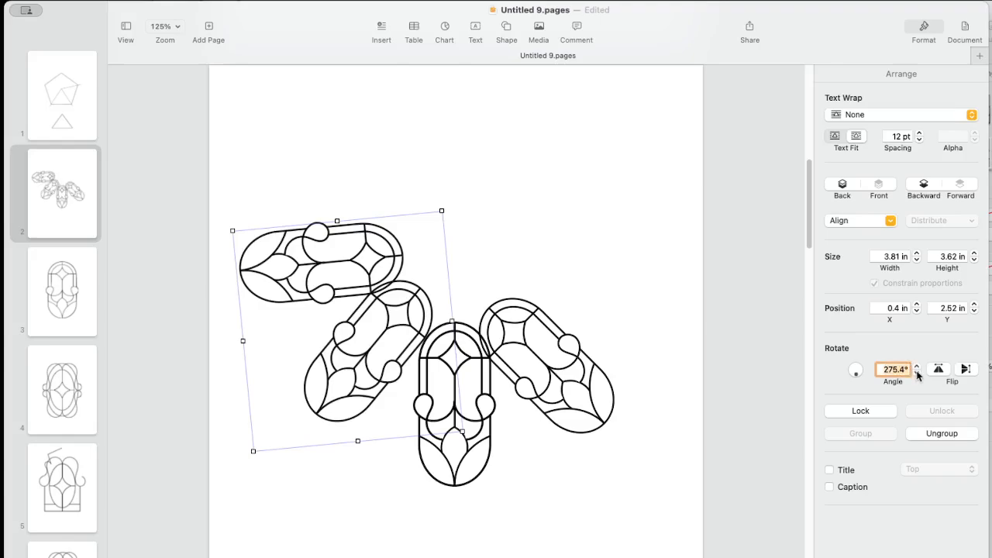
text(270)
key(Return)
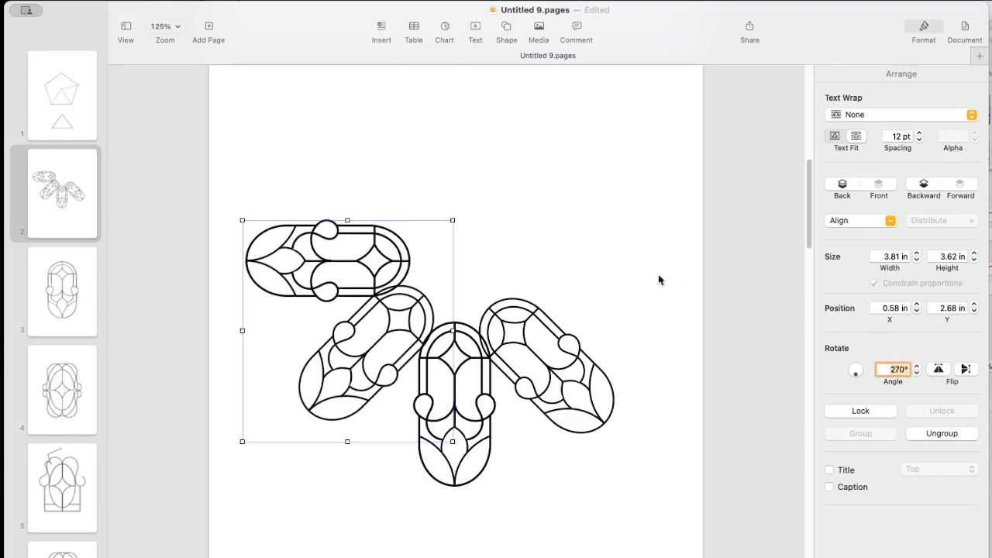
Step: Position the rotated group at about X 0.51 in, Y 2.9 in so it joins the original group in an arc
drag(413, 278, 402, 289)
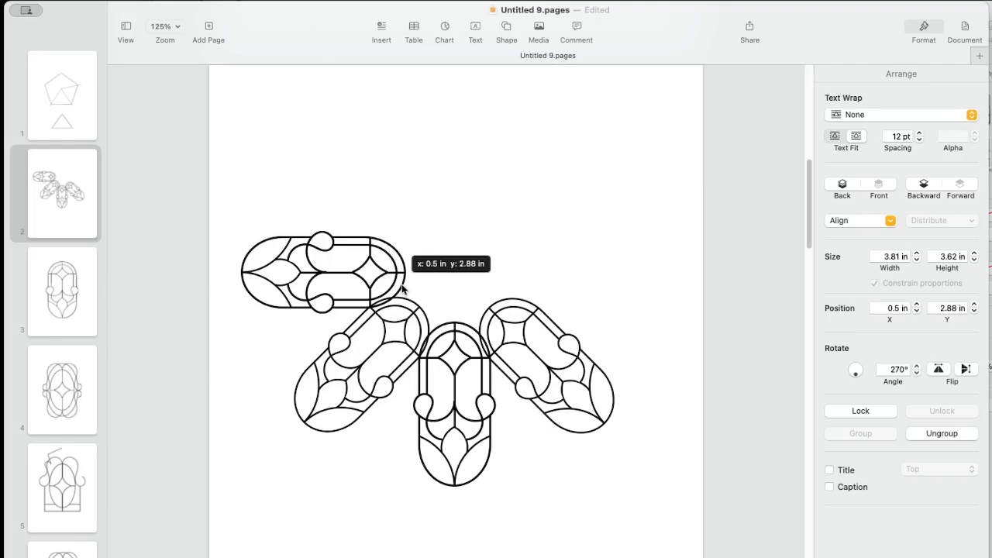
drag(402, 289, 402, 290)
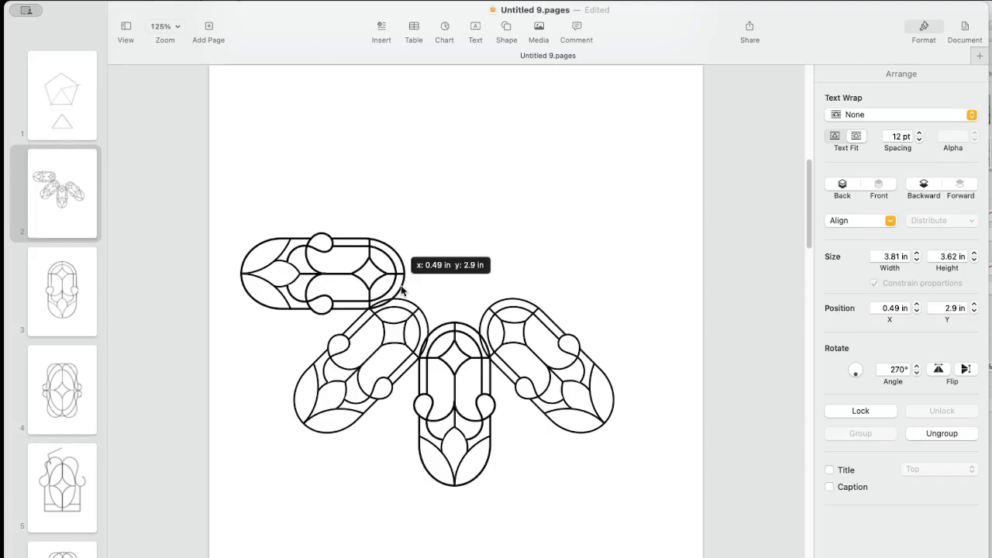
drag(402, 290, 403, 288)
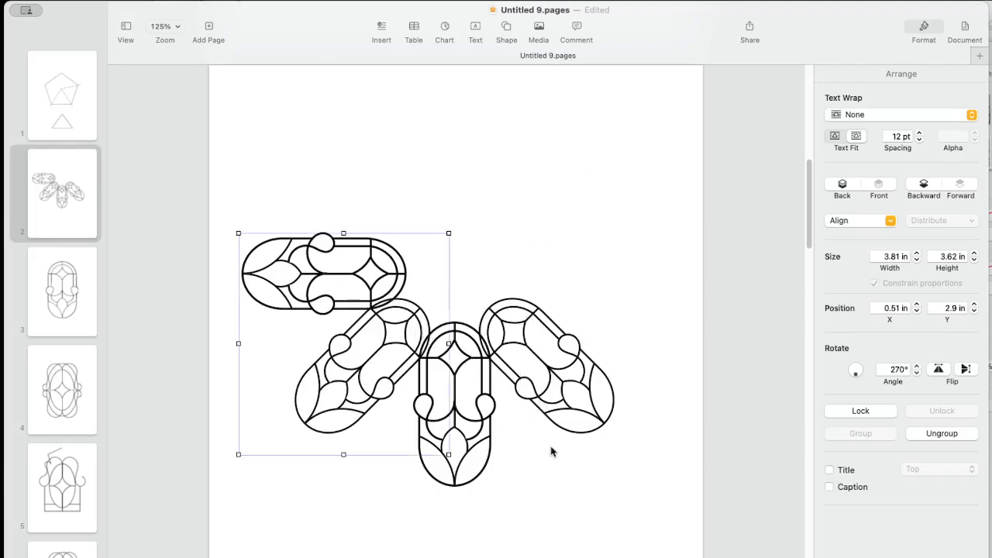
click(532, 522)
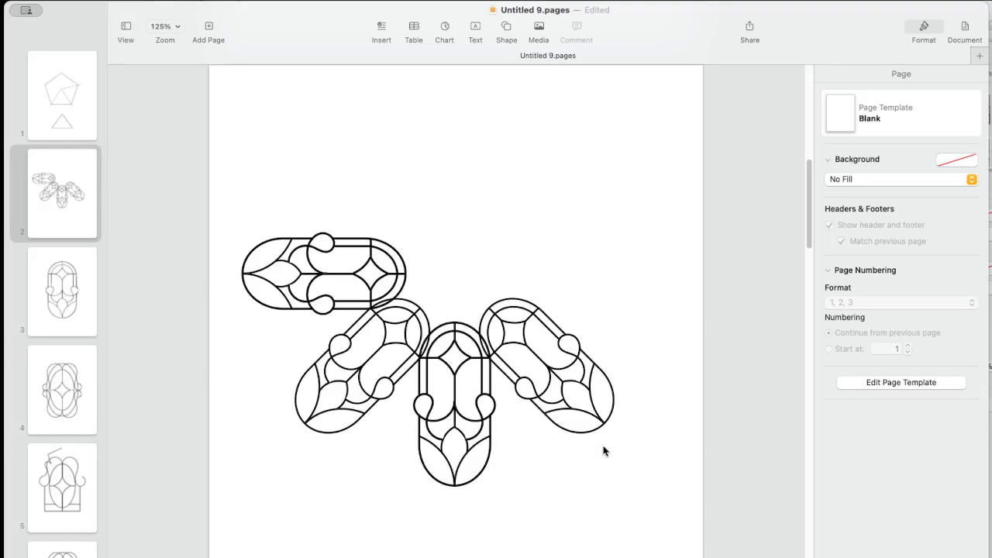
Step: Capture the arc of four patterns as a screenshot and paste it onto page 2 as an image
key(super+shift+4)
key(Escape)
right_click(504, 229)
click(519, 260)
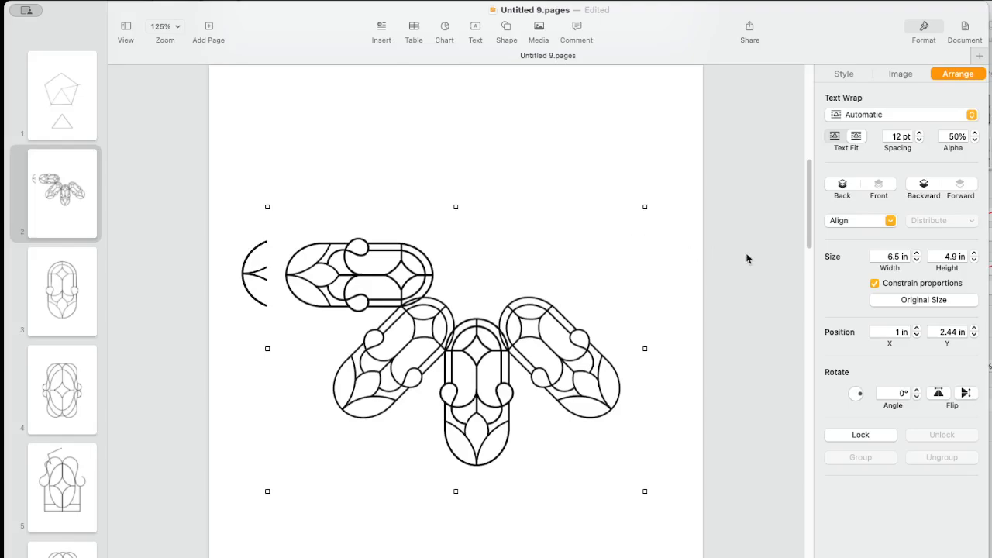
Step: Remove the pasted image's white background, including the areas enclosed by the pattern lines
click(902, 74)
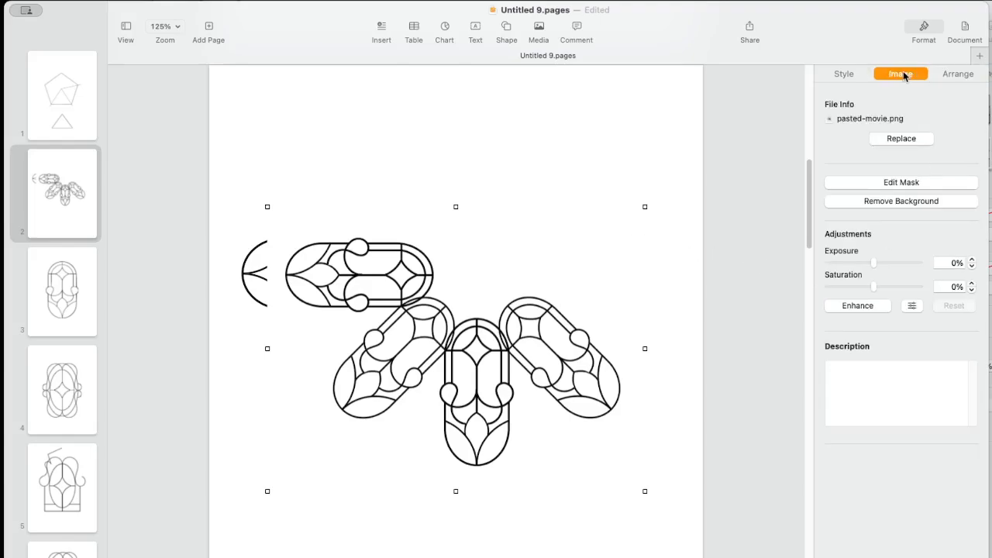
click(911, 200)
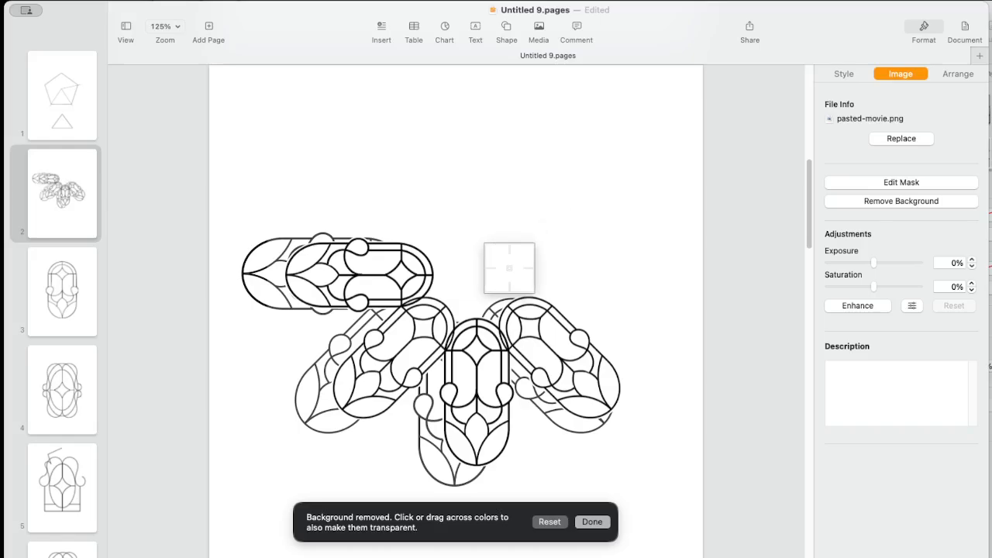
drag(504, 263, 524, 265)
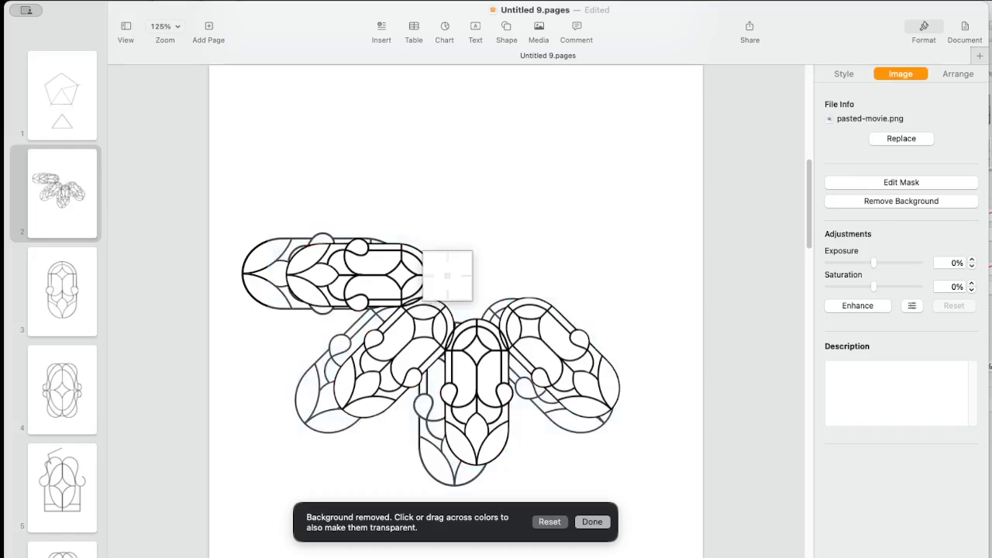
click(592, 522)
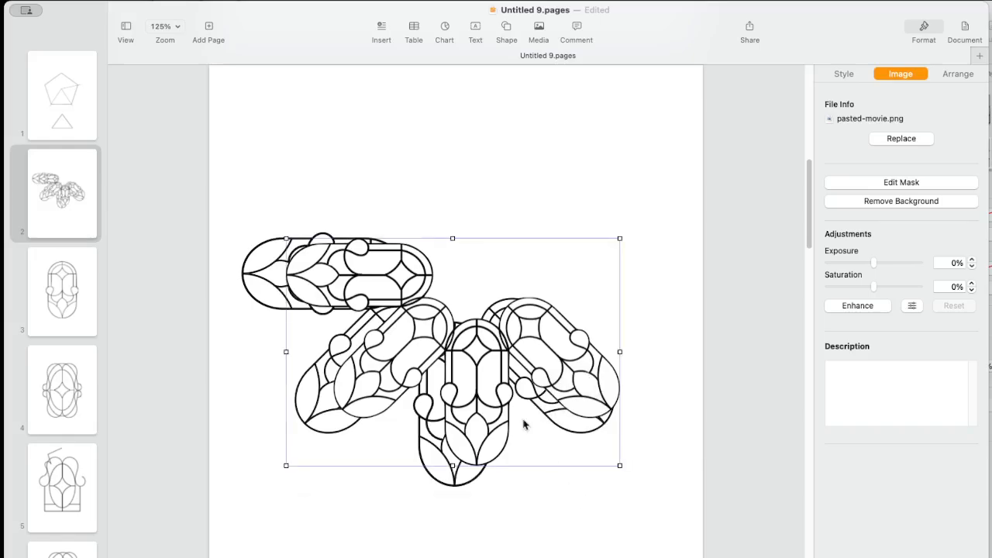
Step: Rotate the pasted arc image to 205° and move it up so it sits above the original grouped patterns
click(943, 74)
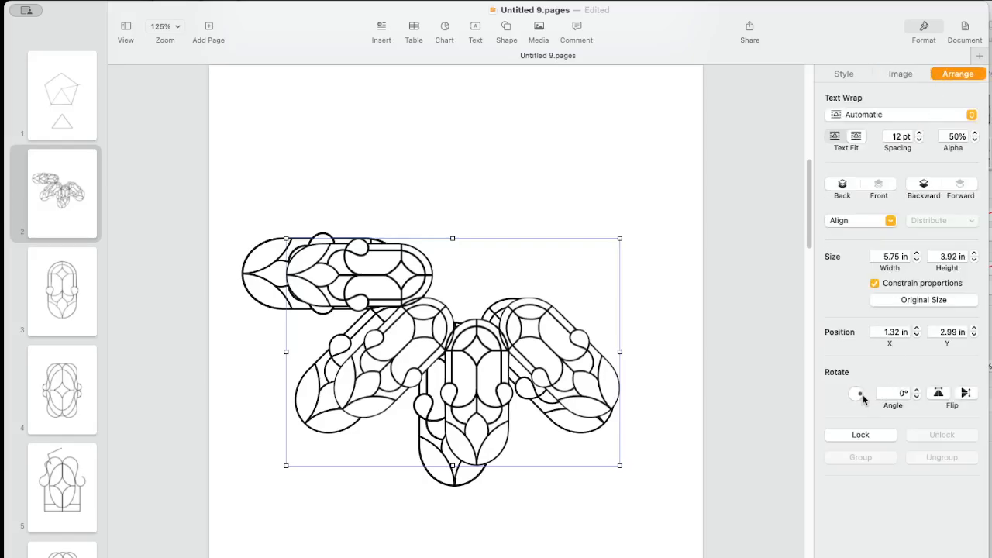
mouse_move(861, 397)
mouse_down()
mouse_move(863, 408)
mouse_move(847, 403)
mouse_up()
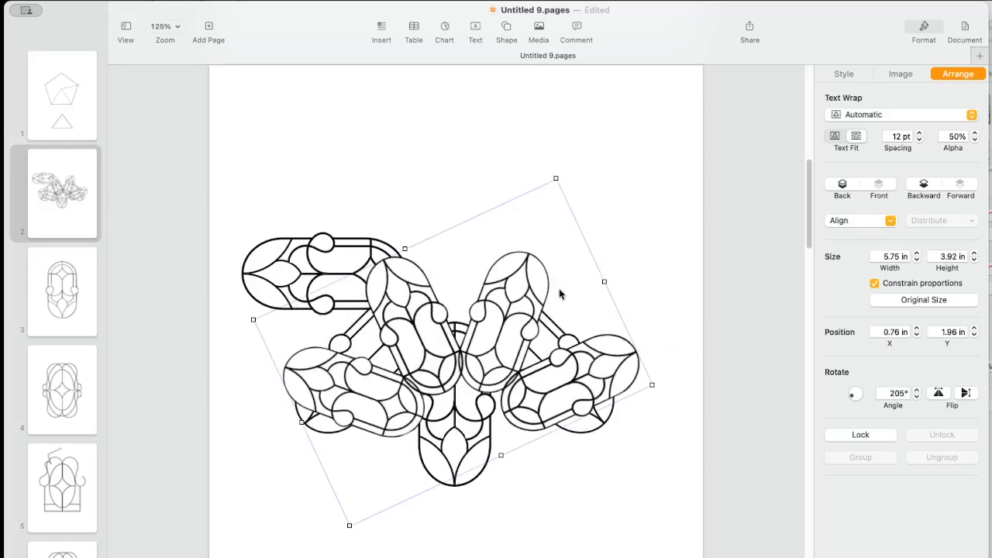
mouse_move(558, 293)
mouse_down()
mouse_move(593, 237)
mouse_move(605, 256)
mouse_move(614, 182)
mouse_move(601, 190)
mouse_move(611, 192)
mouse_move(467, 194)
mouse_move(561, 192)
mouse_up()
Step: Delete both original pattern groups from page 2, keeping only the rotated arc image
click(484, 366)
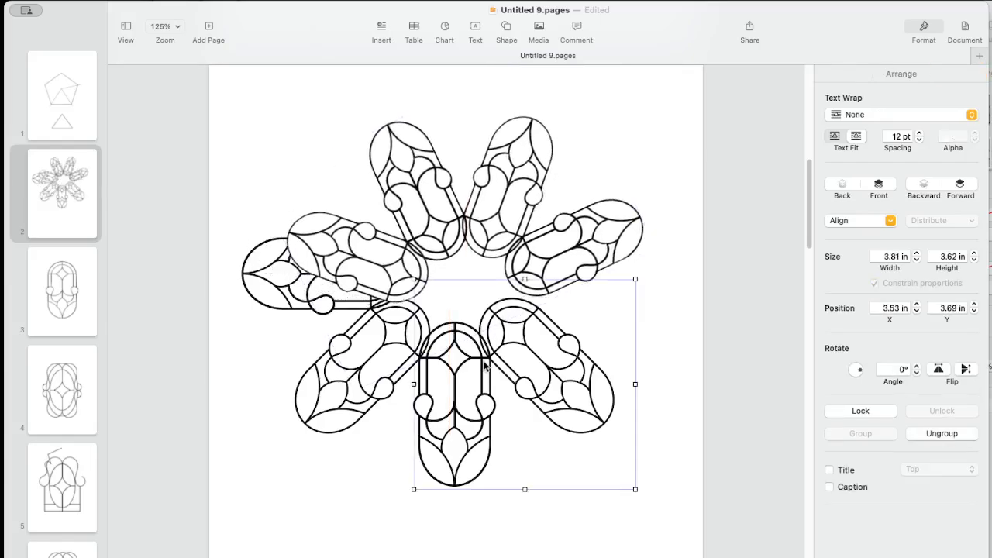
drag(484, 366, 486, 362)
key(Delete)
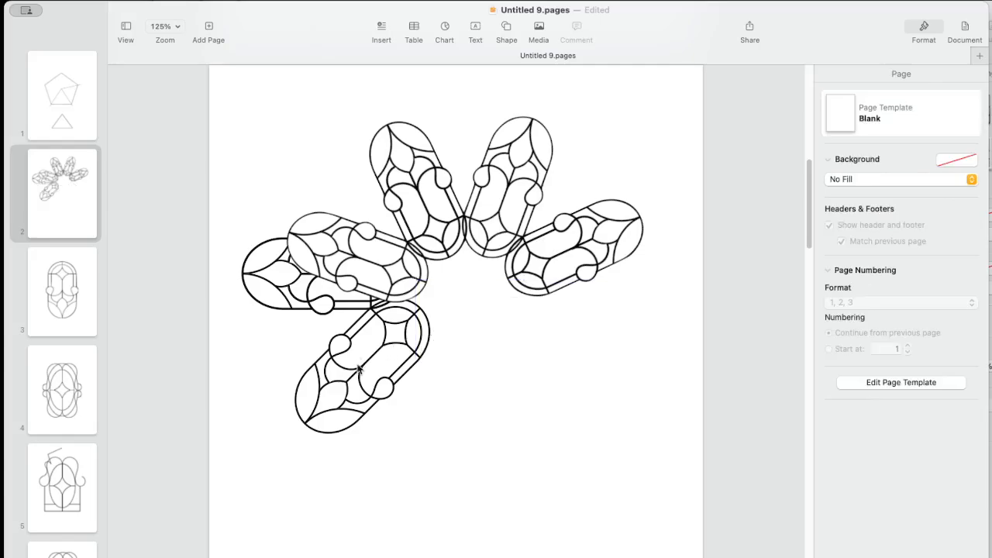
click(360, 370)
key(Delete)
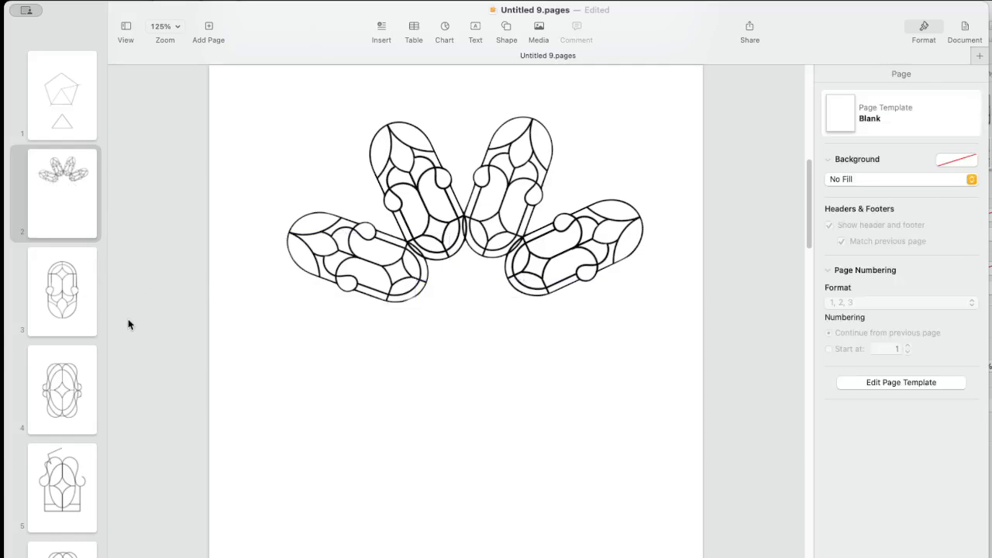
Step: Move the arc image down the page slightly and set its rotation angle to 203°, leaving it at X 0.69 in, Y 0.4 in
drag(460, 203, 451, 245)
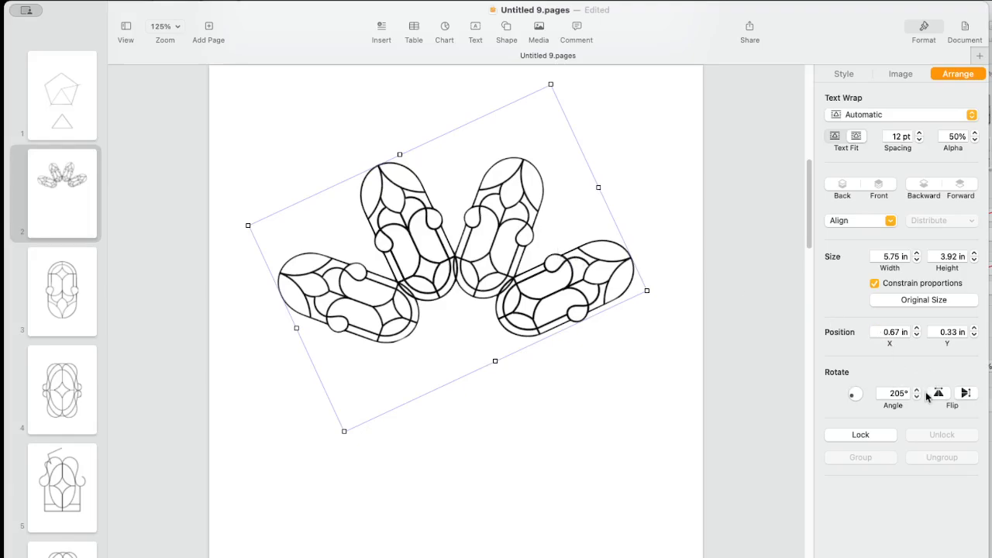
click(917, 397)
click(916, 397)
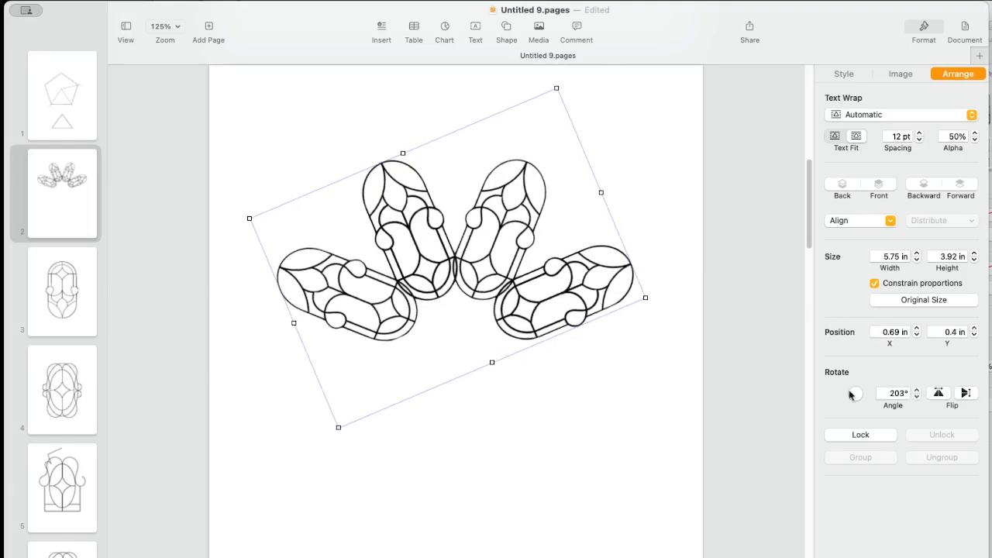
click(590, 371)
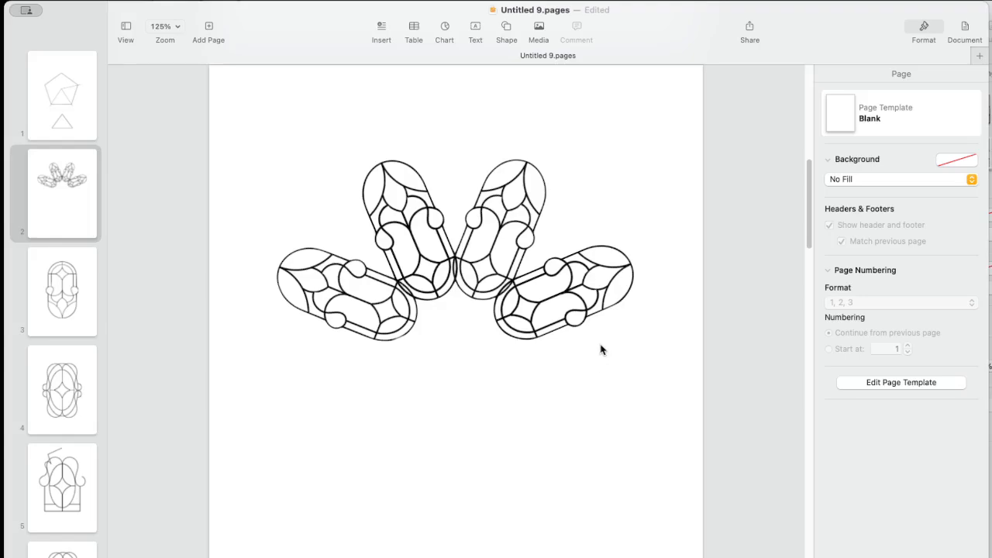
Step: Duplicate the arc image, flip the copy vertically and place it below the original at about X 0.97 in, Y 3.29 in
click(545, 300)
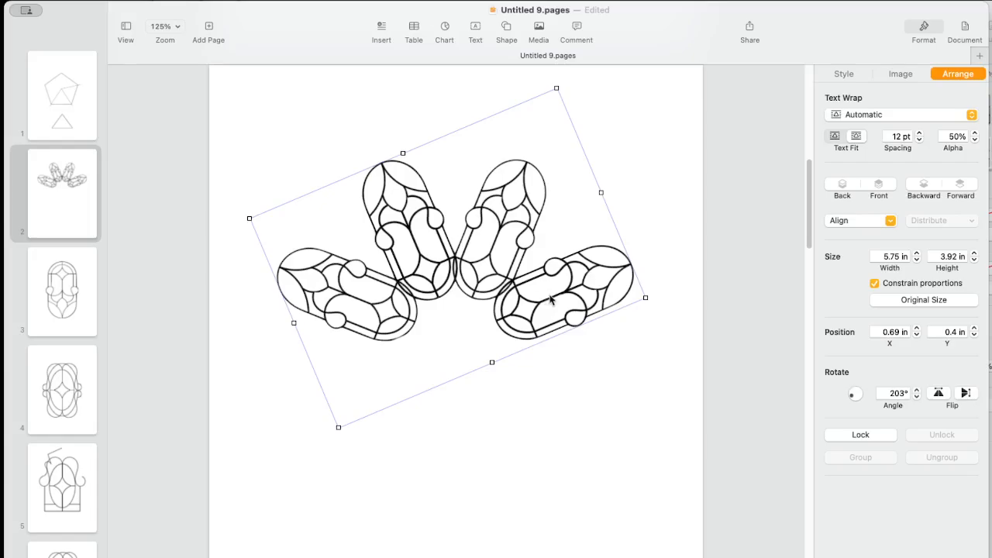
key(super+d)
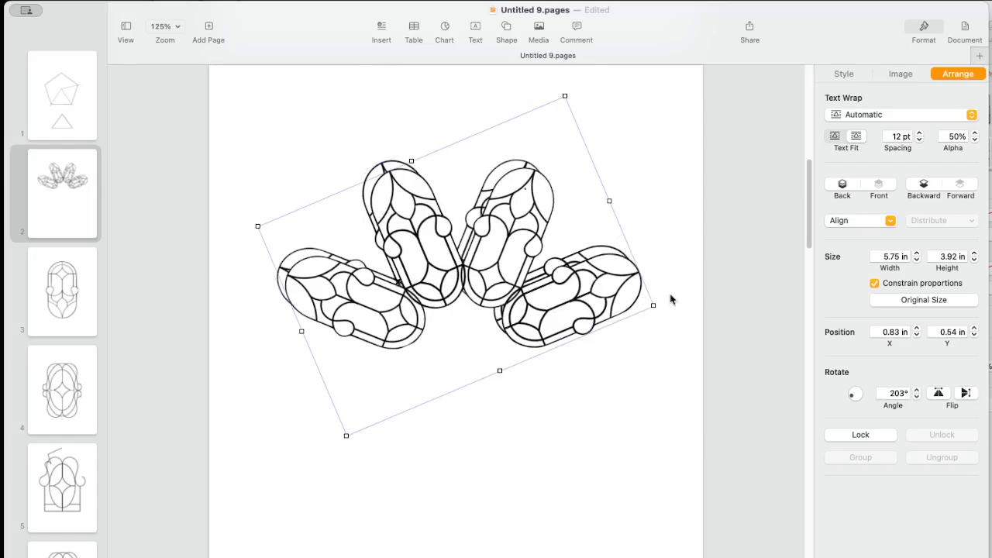
click(965, 394)
drag(535, 293, 540, 452)
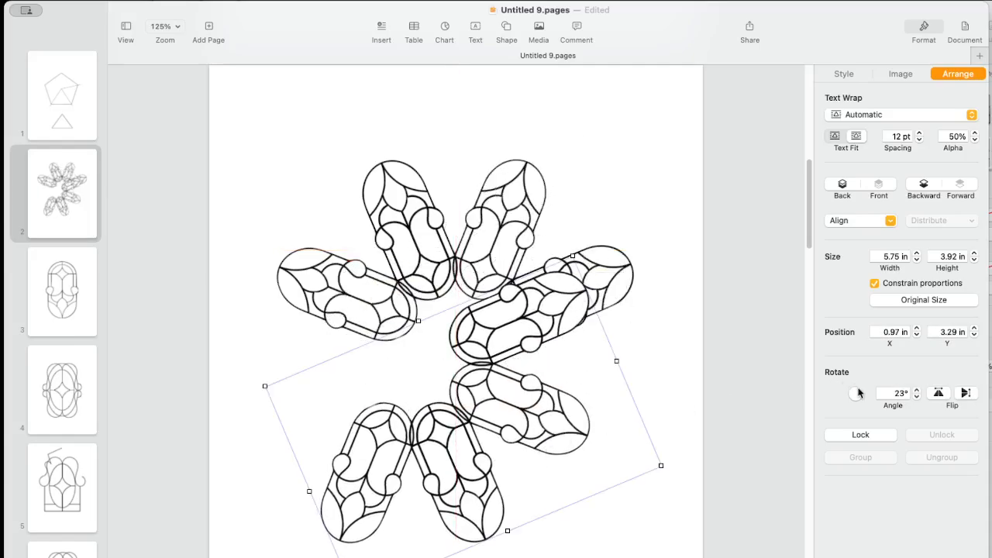
Step: Rotate the flipped arc to about 338.9° and position it at X 0.74 in, Y 3.23 in to close the ring
mouse_move(858, 393)
mouse_down()
mouse_move(834, 392)
mouse_move(867, 401)
mouse_up()
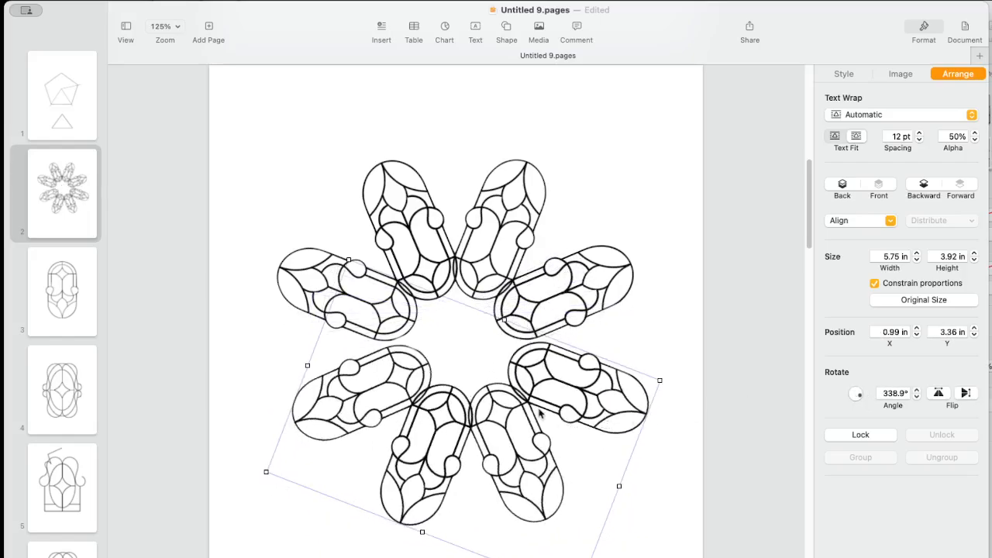
drag(537, 410, 526, 402)
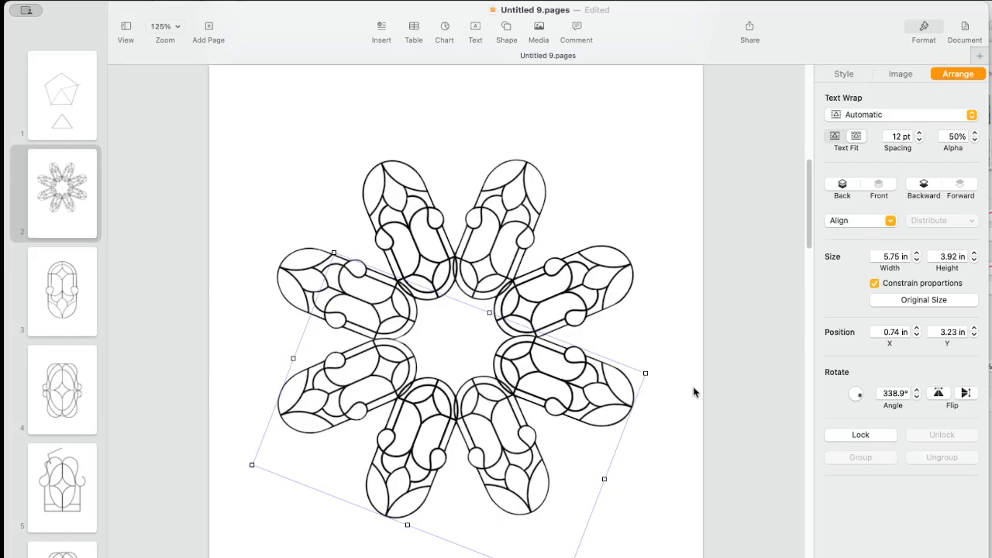
click(691, 385)
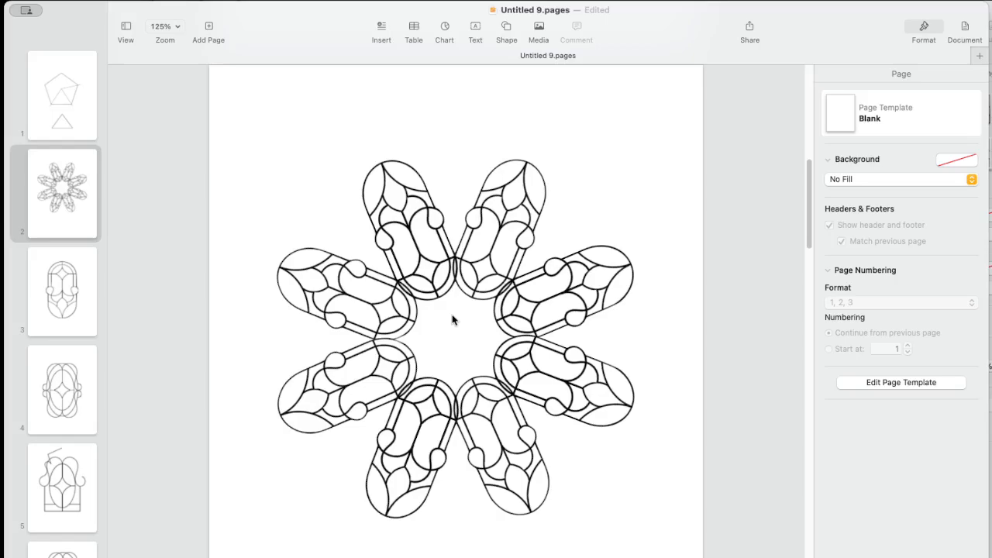
click(490, 204)
right_click(496, 198)
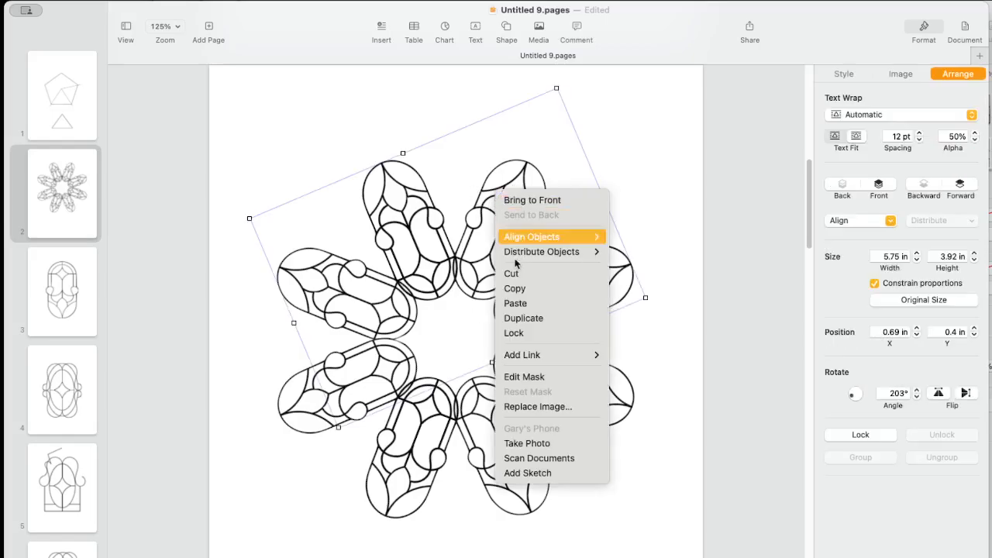
click(705, 217)
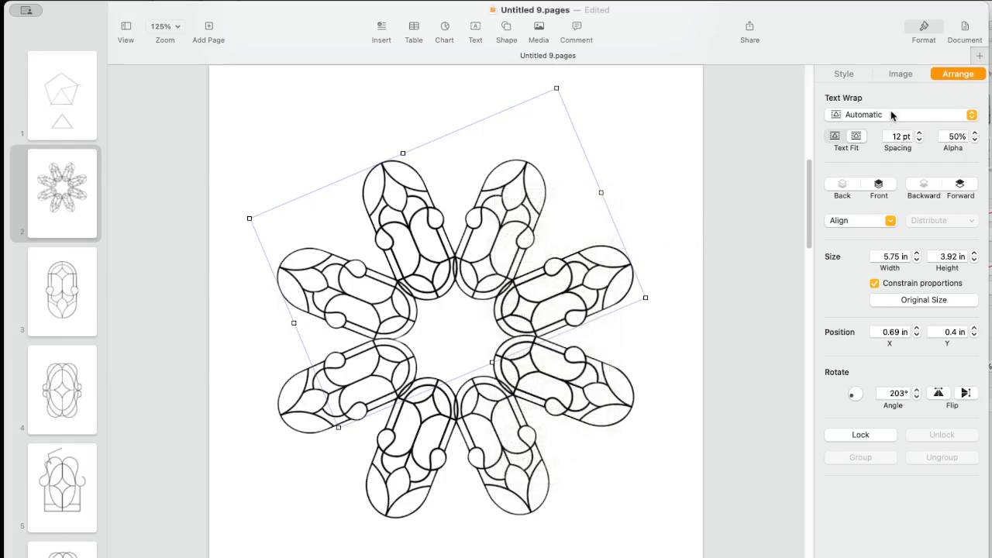
click(901, 74)
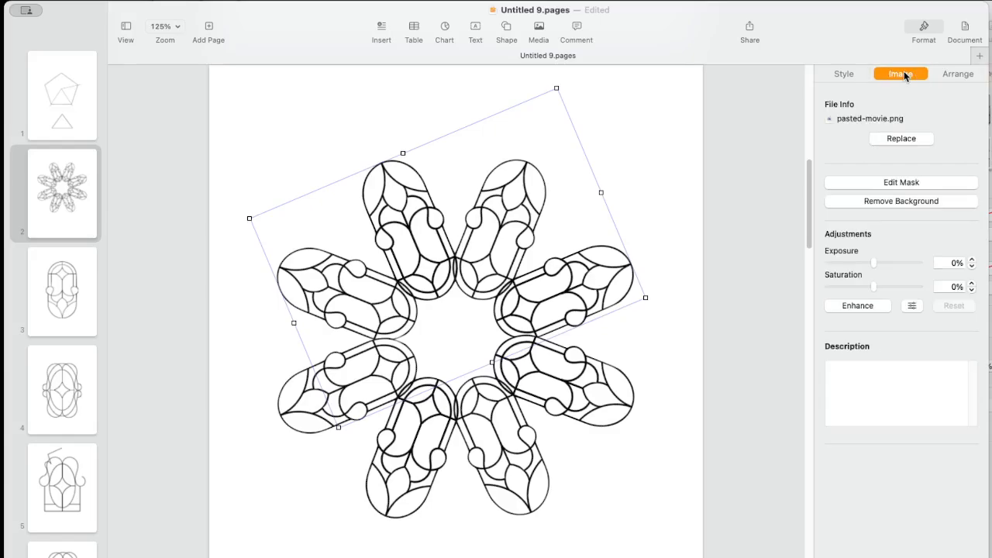
click(918, 200)
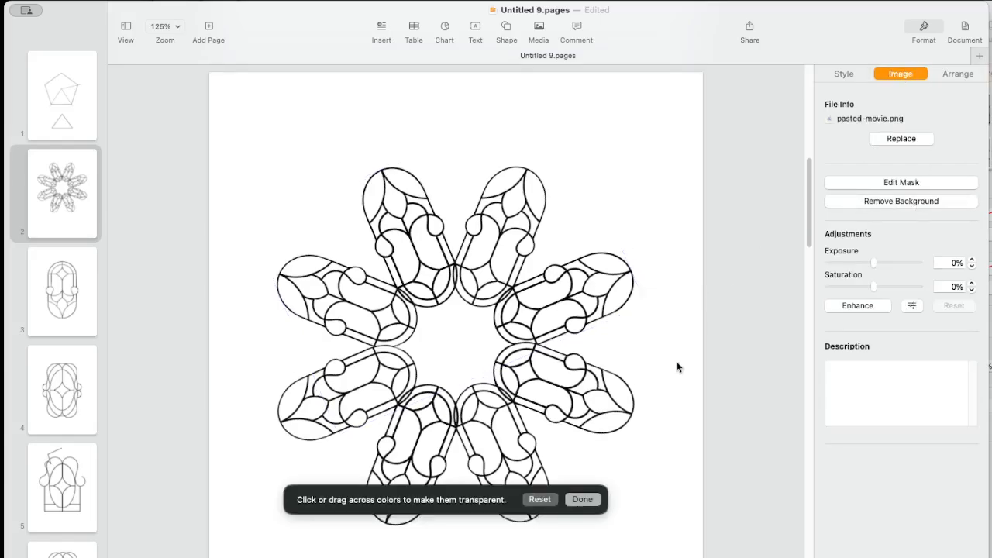
click(582, 499)
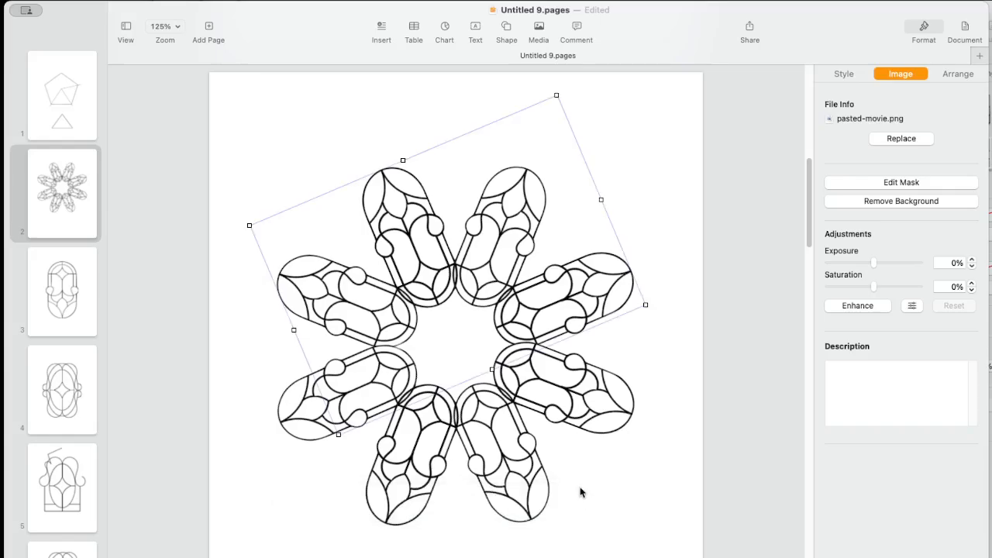
click(574, 477)
click(530, 440)
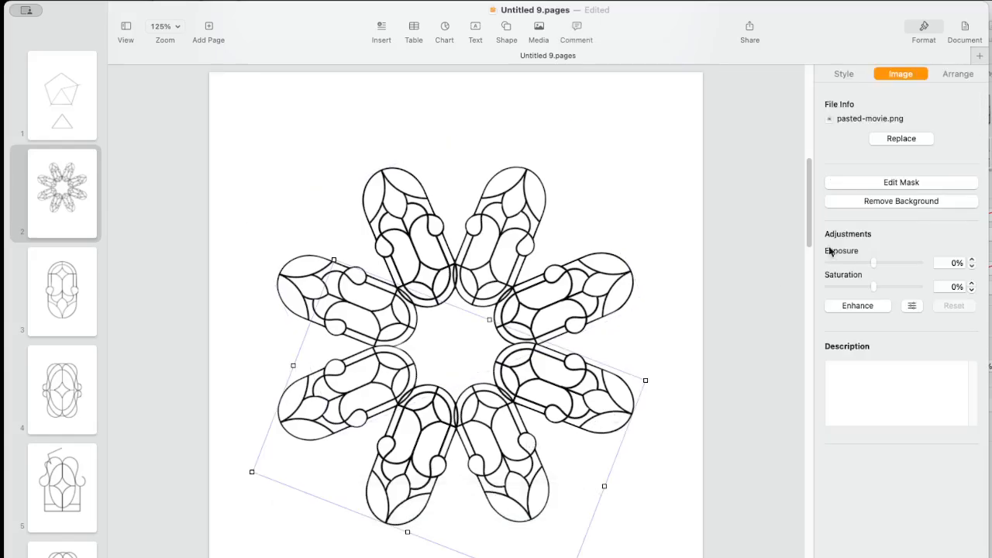
click(892, 201)
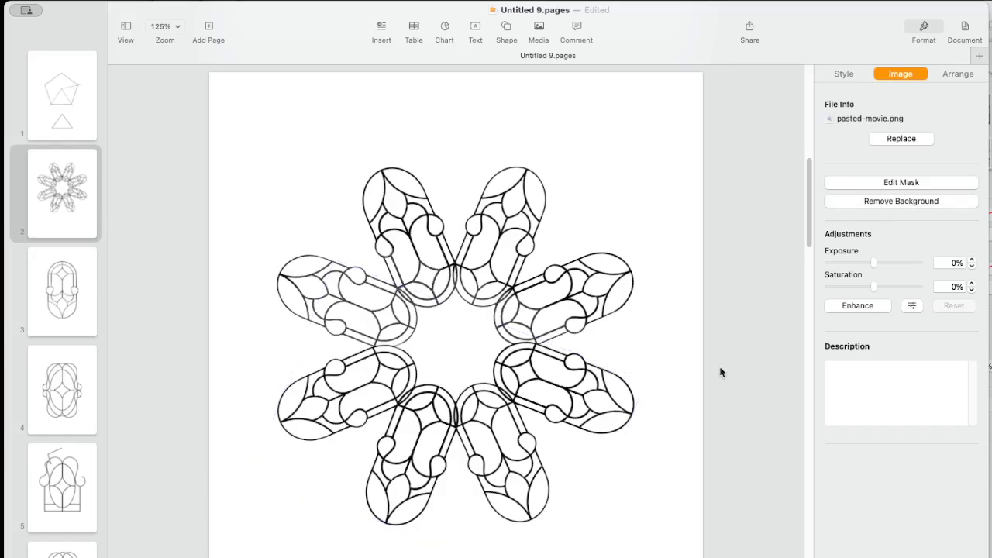
key(Return)
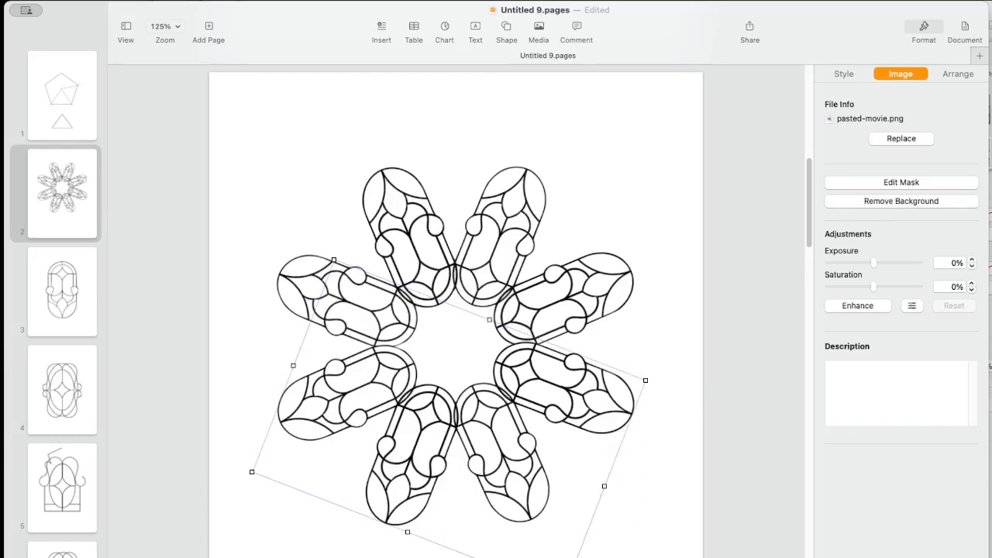
click(675, 489)
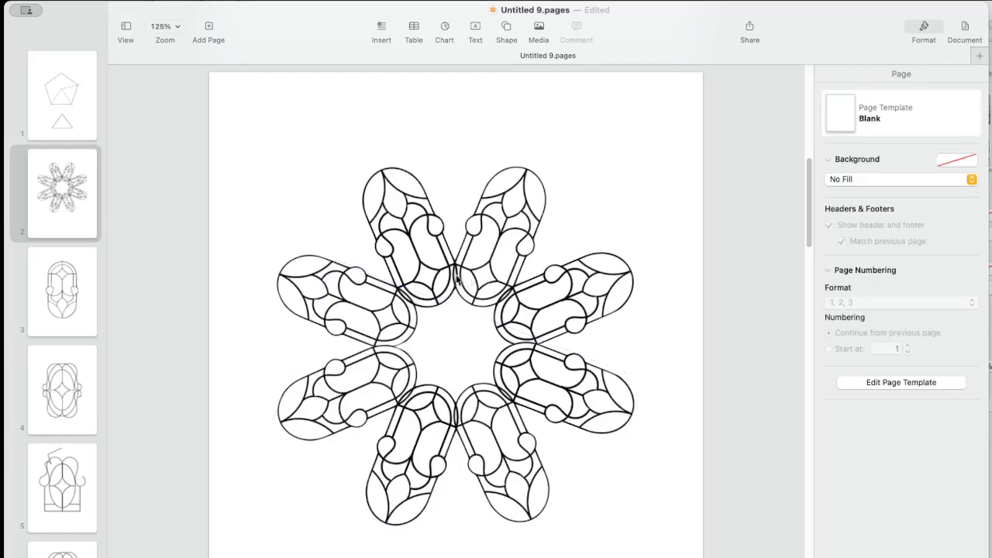
Step: Make the lower arc image's remaining white transparent where its two end patterns overlap the upper arc
click(386, 351)
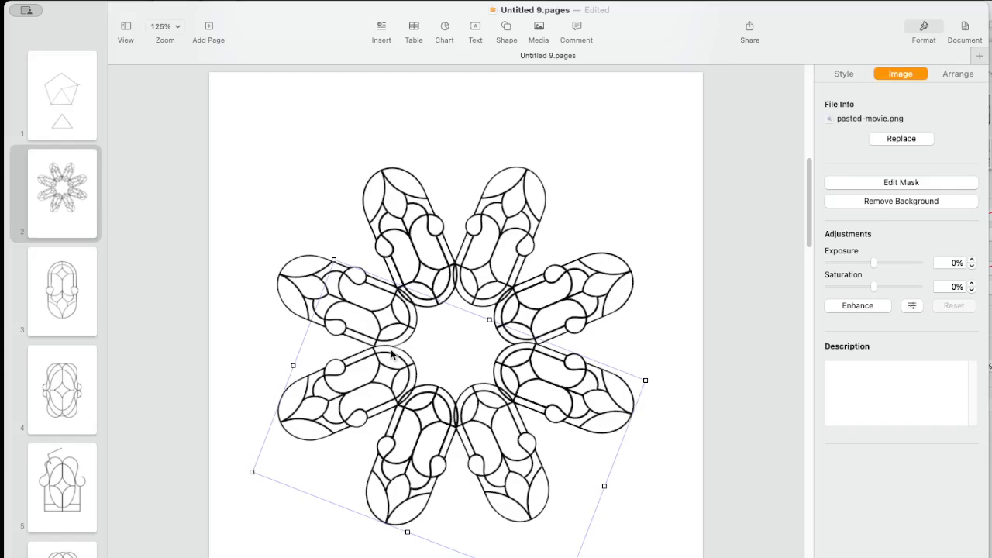
click(919, 203)
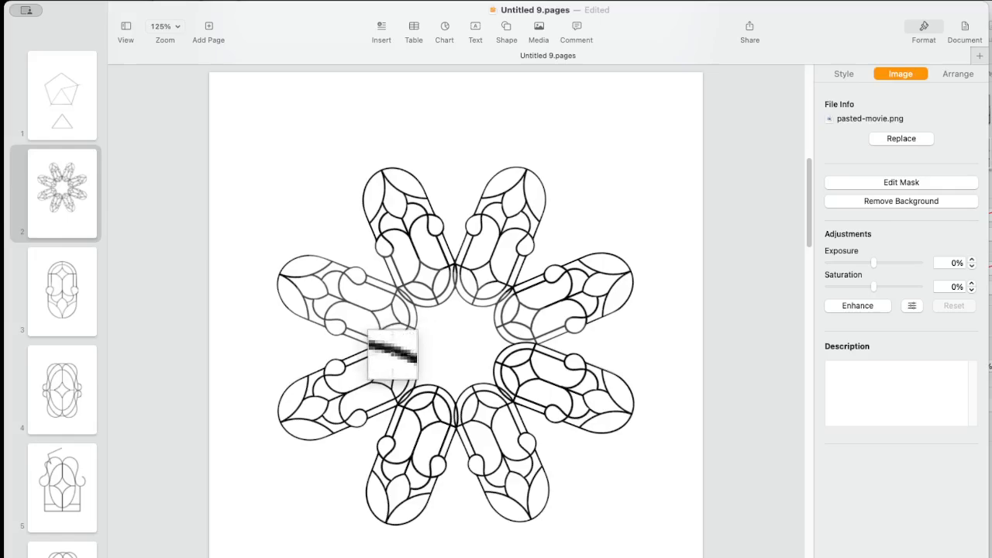
mouse_move(388, 359)
mouse_down()
mouse_move(407, 365)
mouse_move(389, 347)
mouse_move(406, 360)
mouse_up()
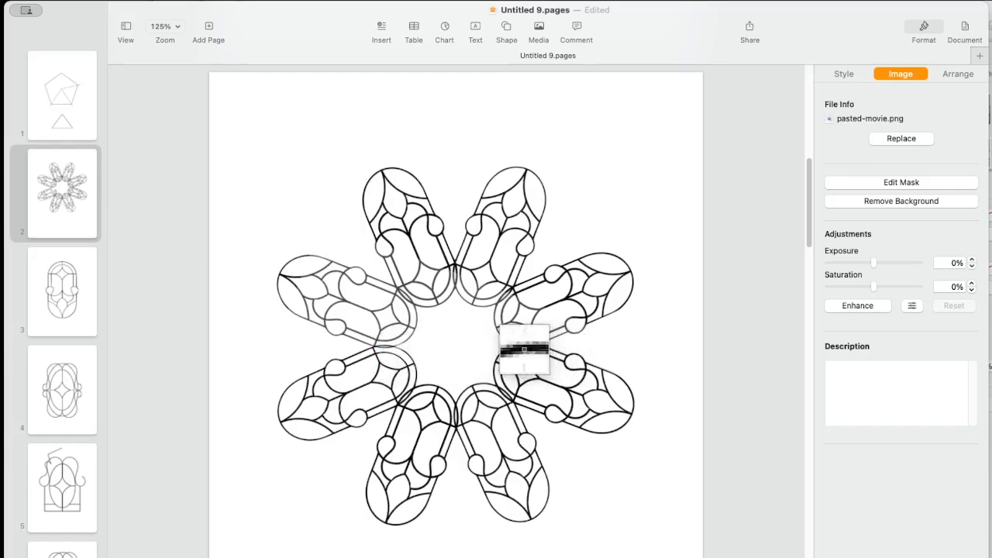
drag(517, 353, 546, 367)
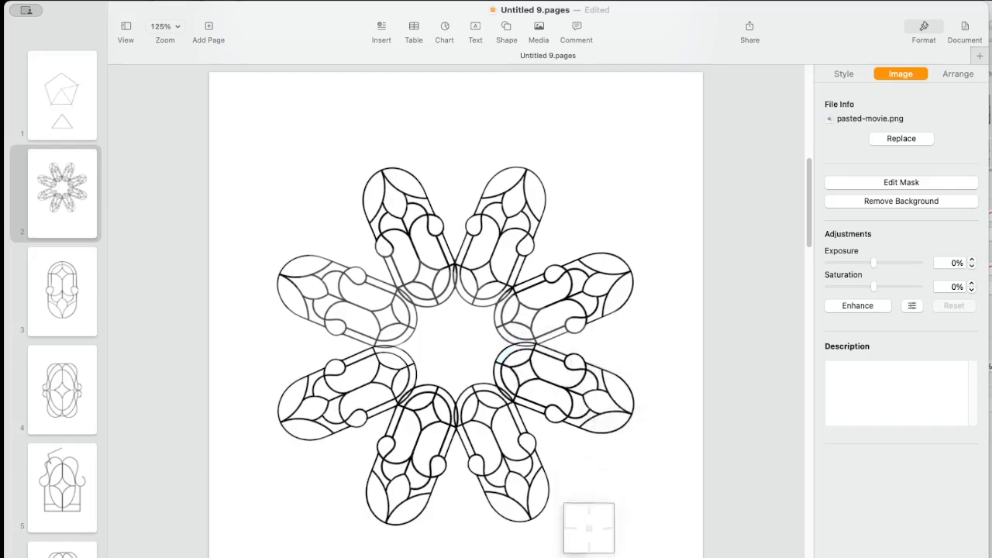
key(Return)
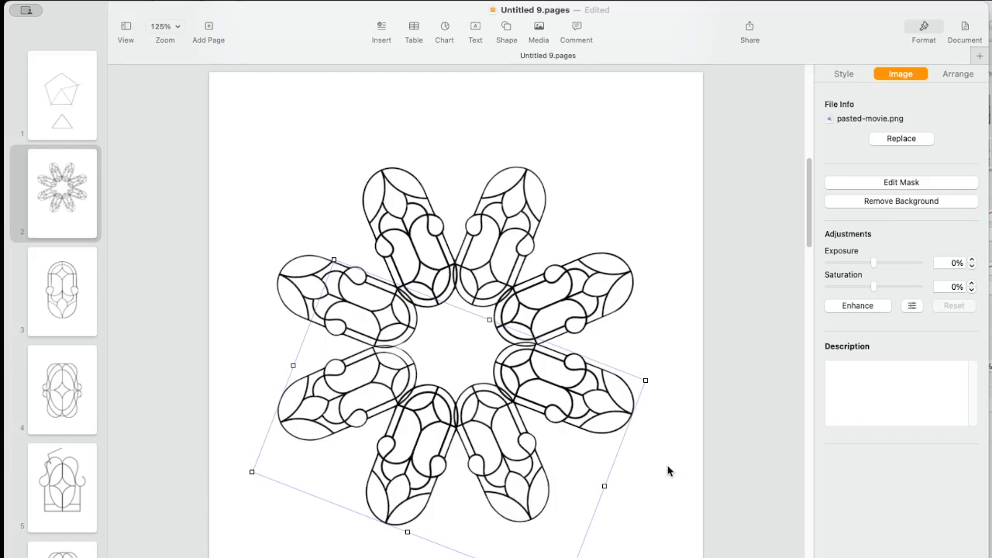
Step: Nudge the lower arc image up slightly to Y 3.22 in
key(Up)
key(Left)
key(Right)
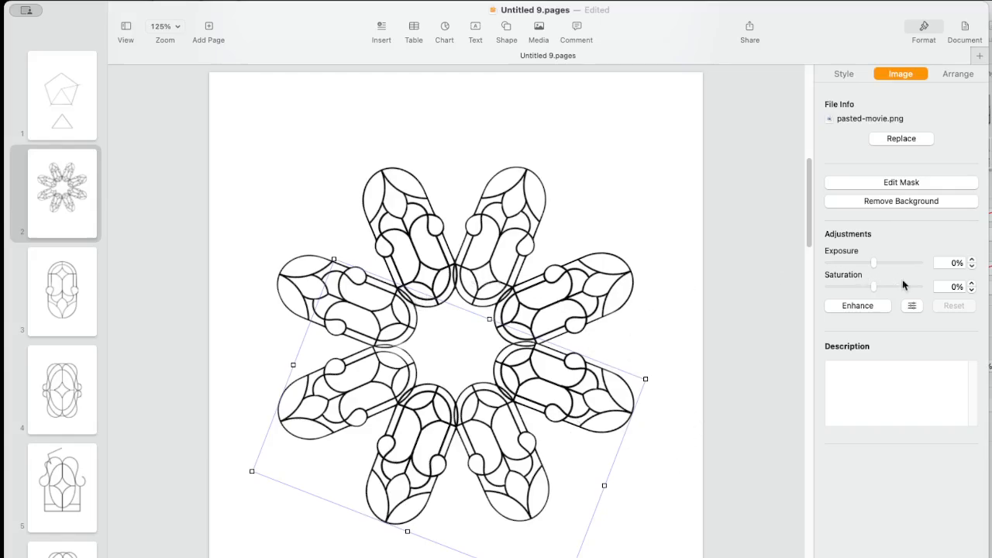
Step: Set the lower arc's rotation angle to 338° and shift it slightly left to line up with the upper arc
click(961, 73)
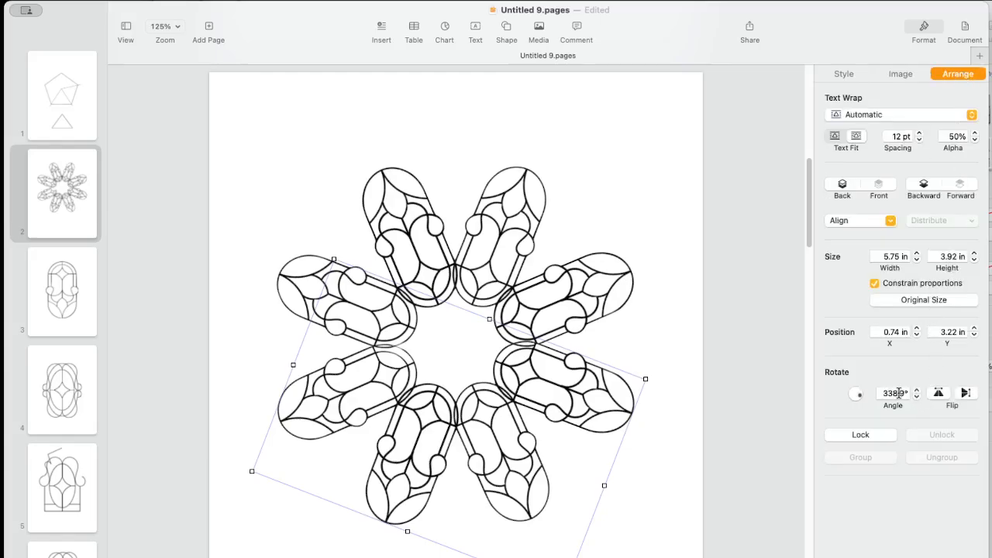
click(901, 392)
key(Return)
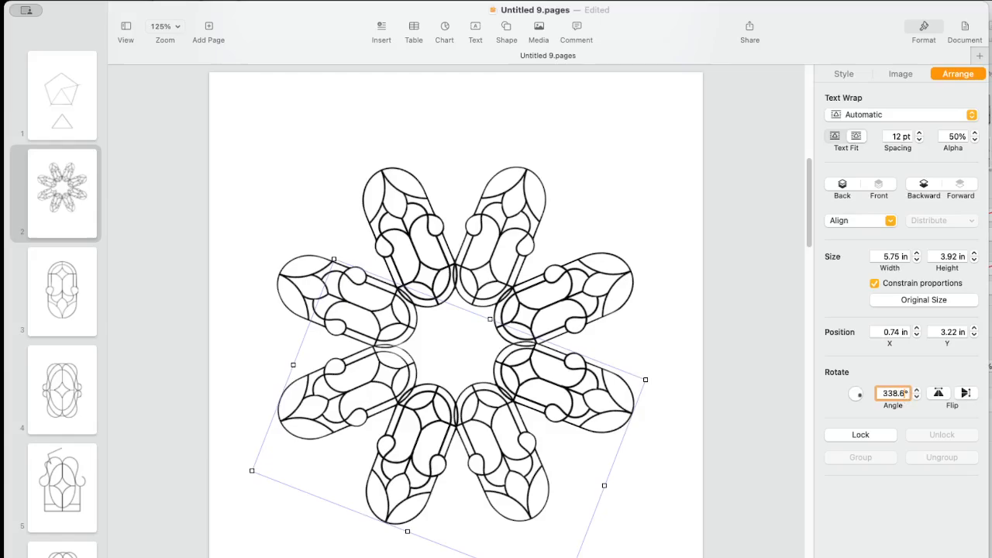
key(Return)
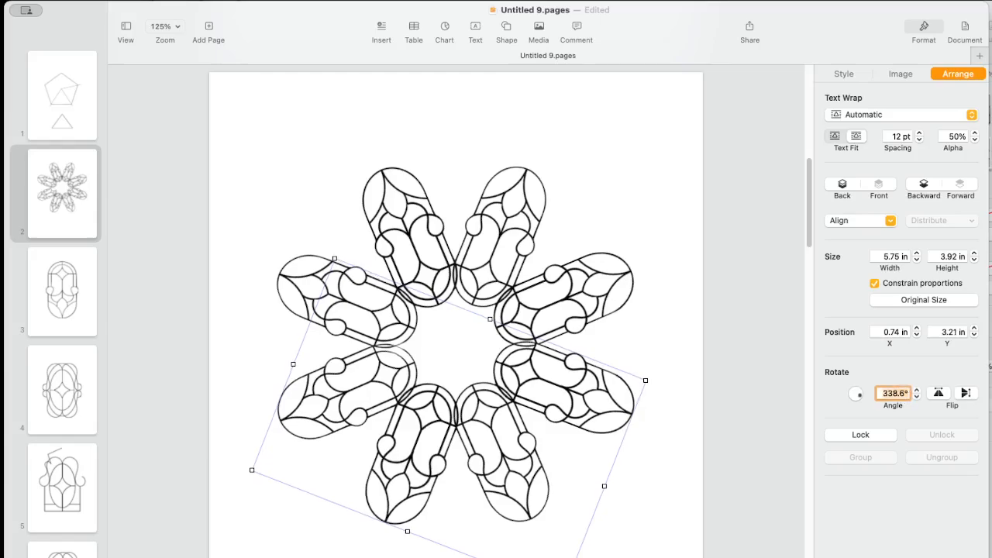
click(903, 394)
key(BackSpace)
key(BackSpace)
key(Return)
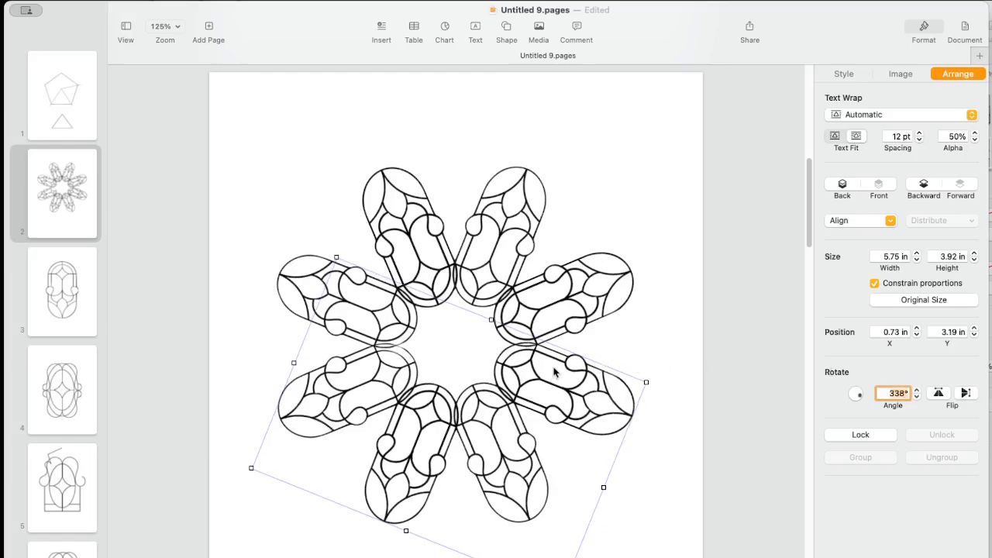
drag(556, 374, 550, 373)
click(661, 404)
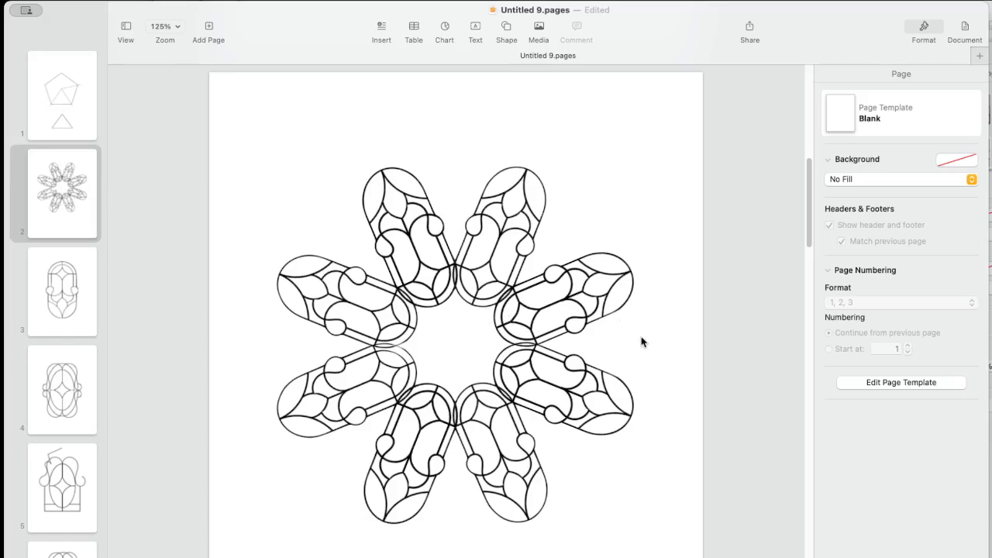
Step: Replace the two arc images with a single pasted screen capture of the complete ring
key(super+shift+4)
key(Escape)
drag(275, 142, 596, 502)
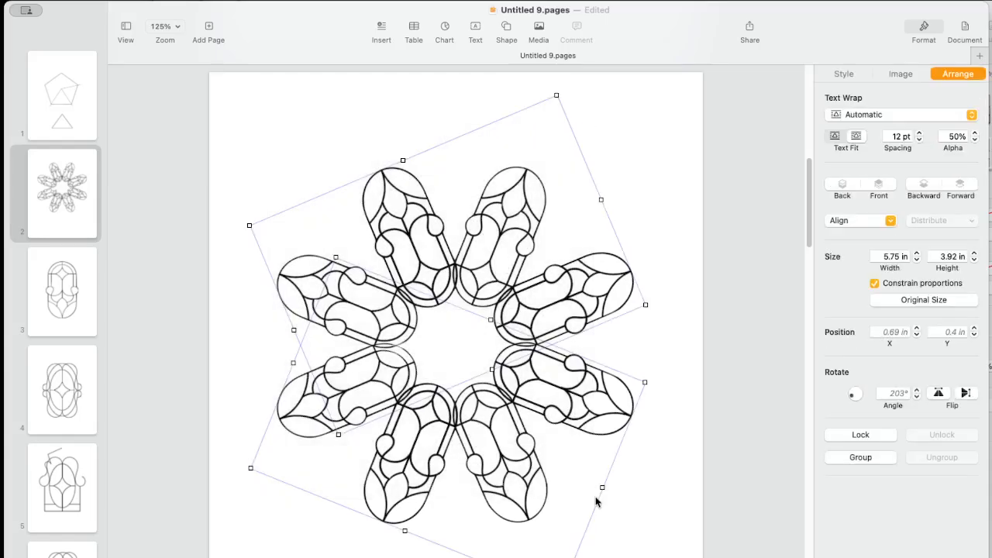
key(Delete)
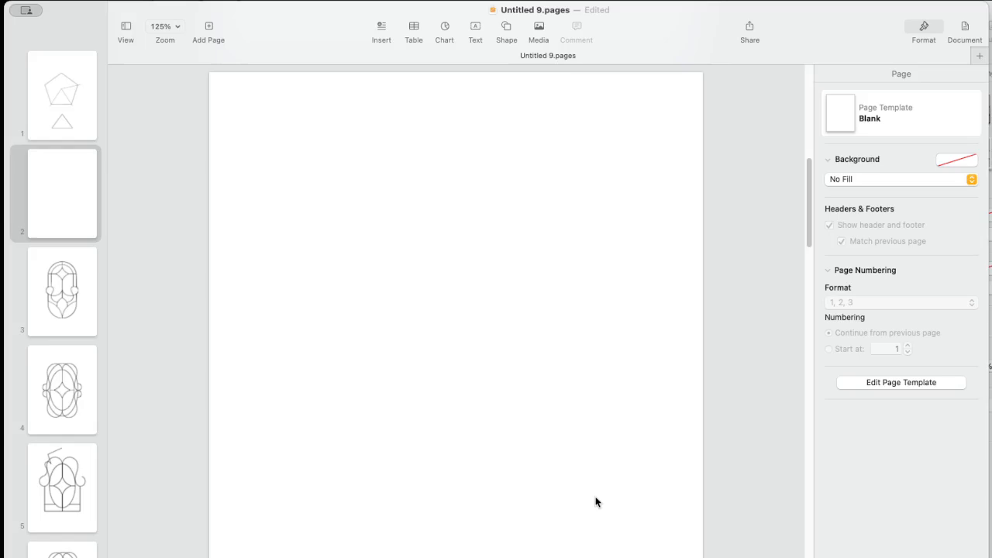
key(super+z)
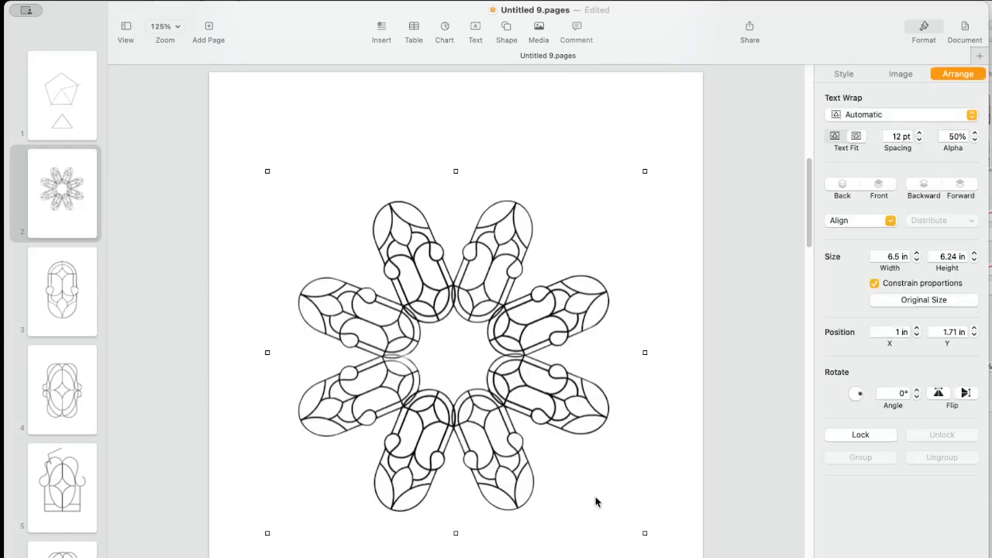
Step: Remove the white background around the petals of the pasted ring image
click(900, 73)
click(894, 200)
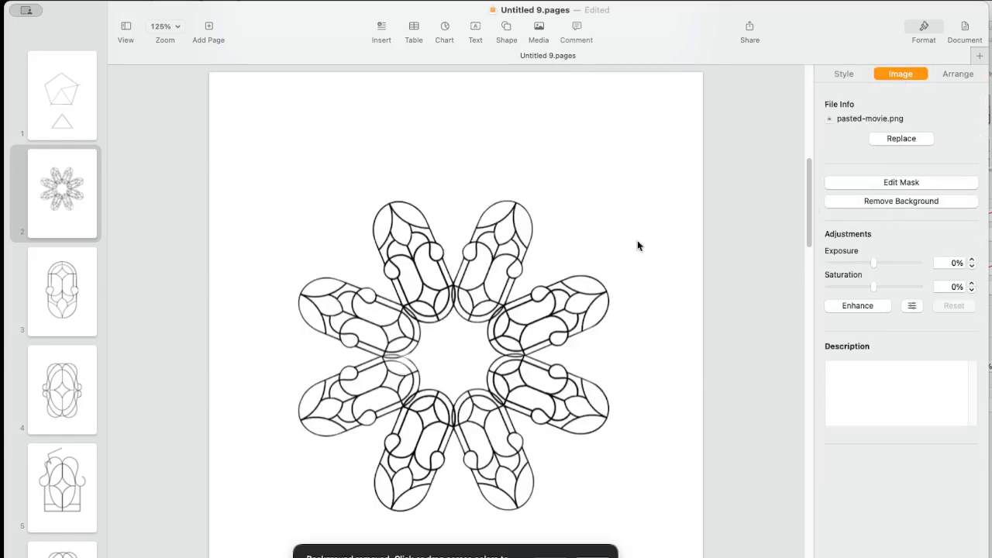
drag(581, 250, 577, 247)
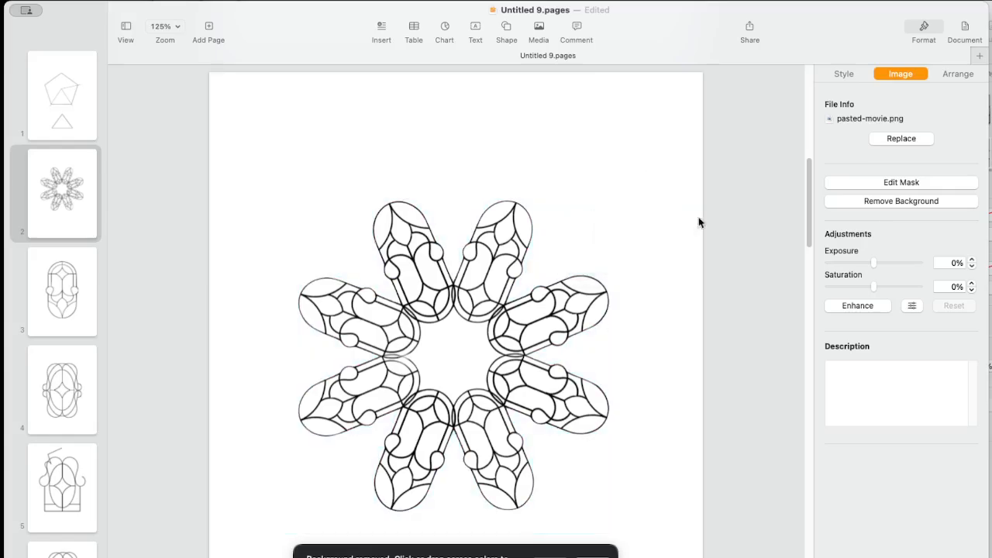
Step: Outline the ring image with a black 3 pt line border and finish the background removal
click(844, 73)
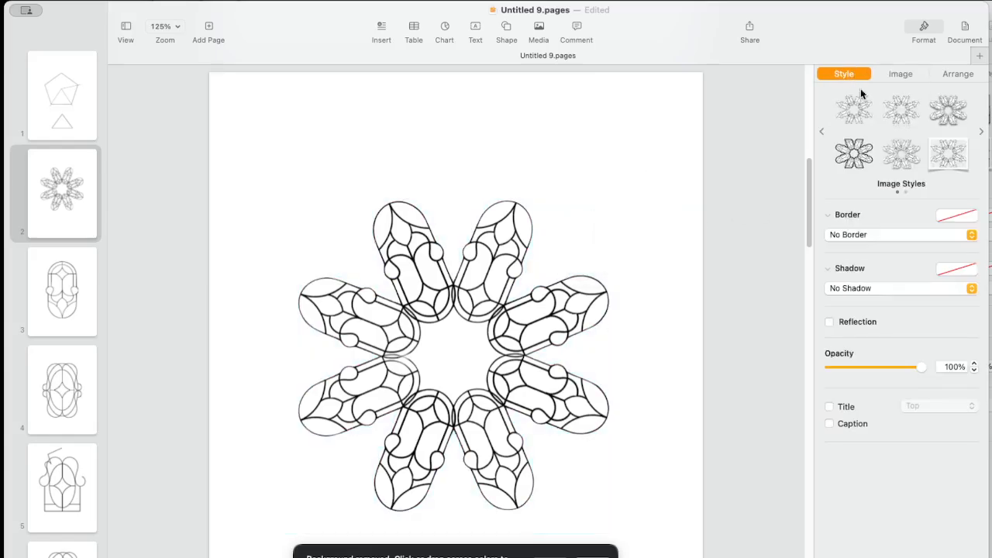
click(904, 235)
click(901, 248)
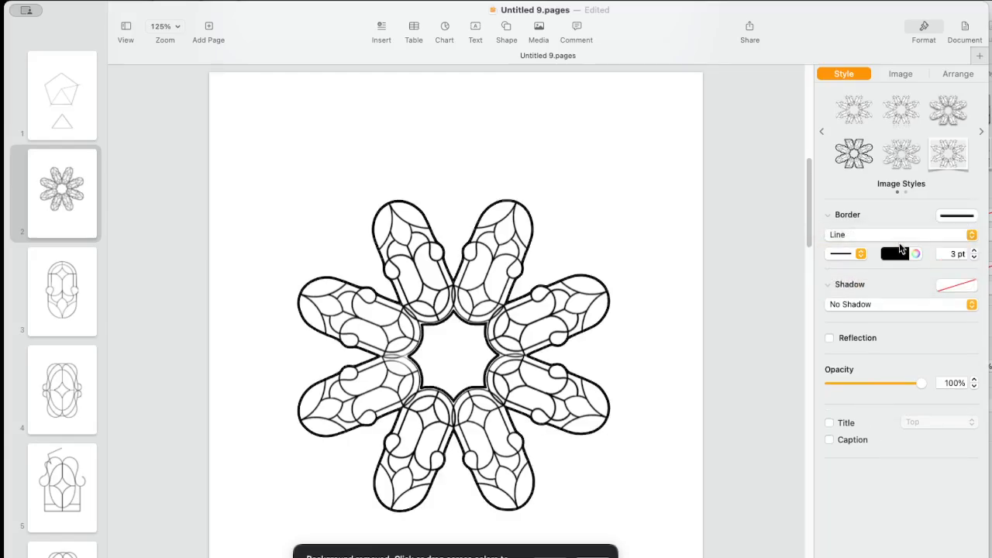
click(975, 251)
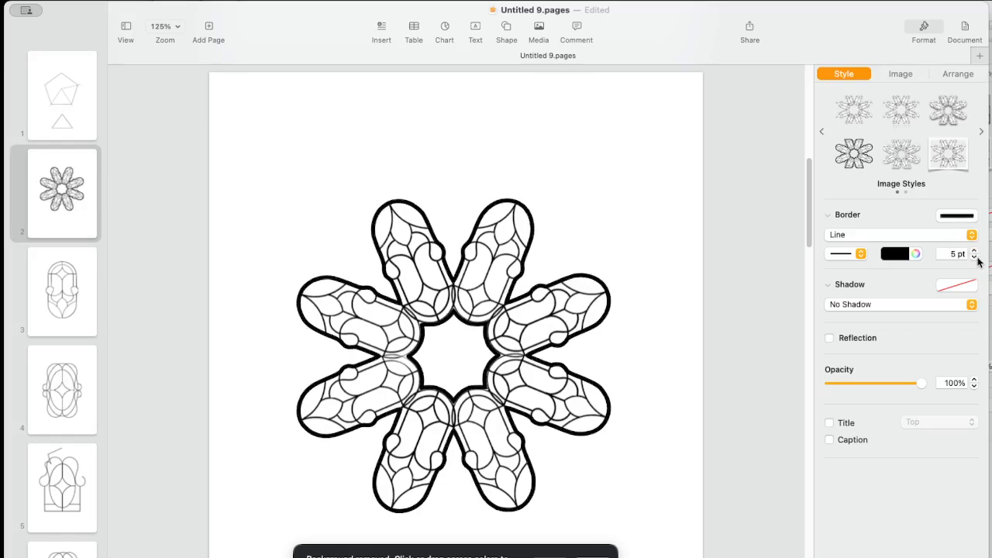
click(975, 259)
drag(977, 261, 583, 551)
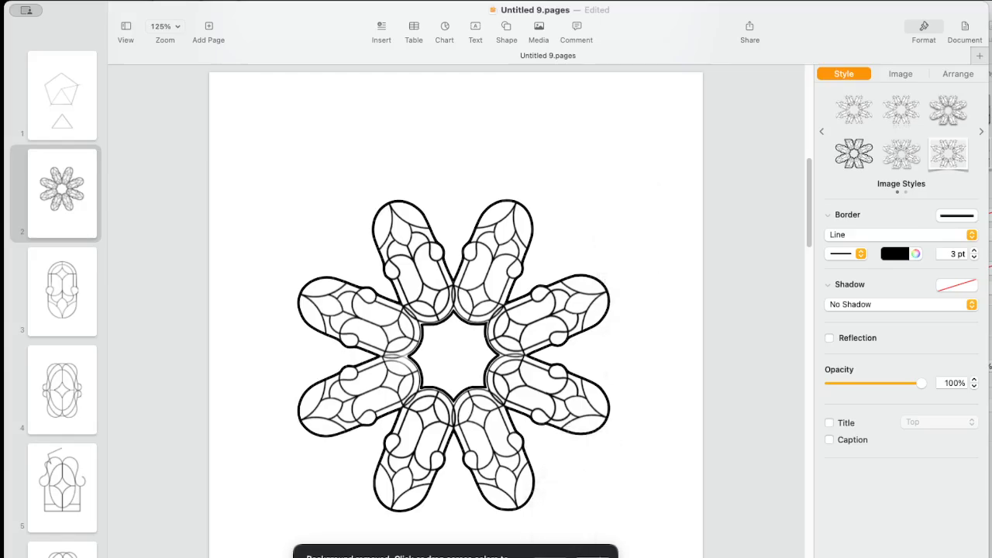
click(607, 555)
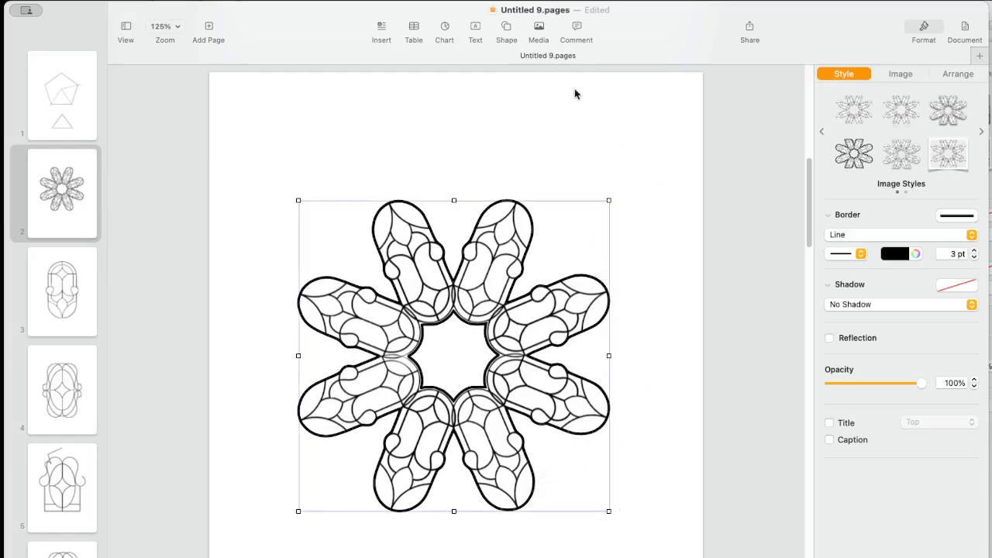
Step: Insert a circle shape over the ring and enlarge it to about 4.54 in across
click(506, 29)
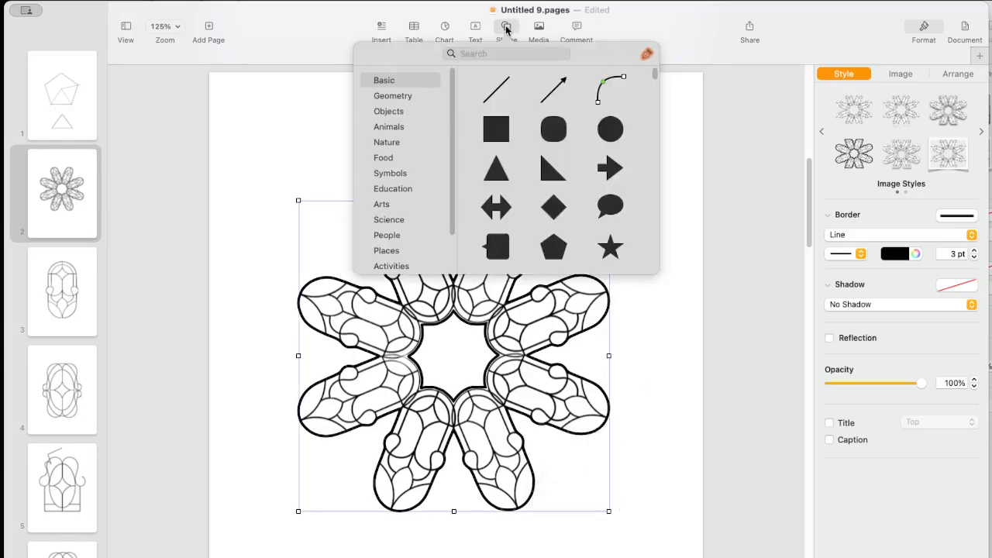
click(613, 132)
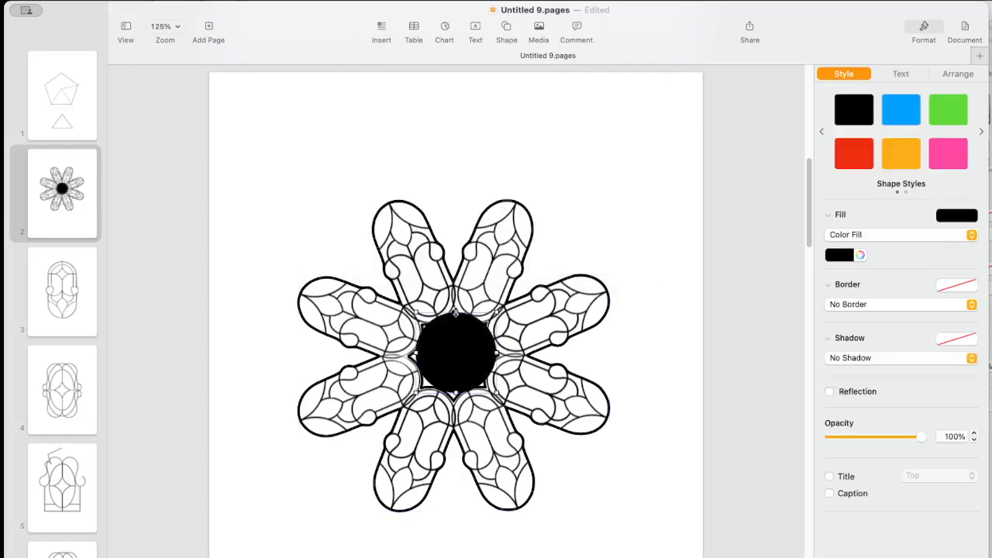
click(967, 74)
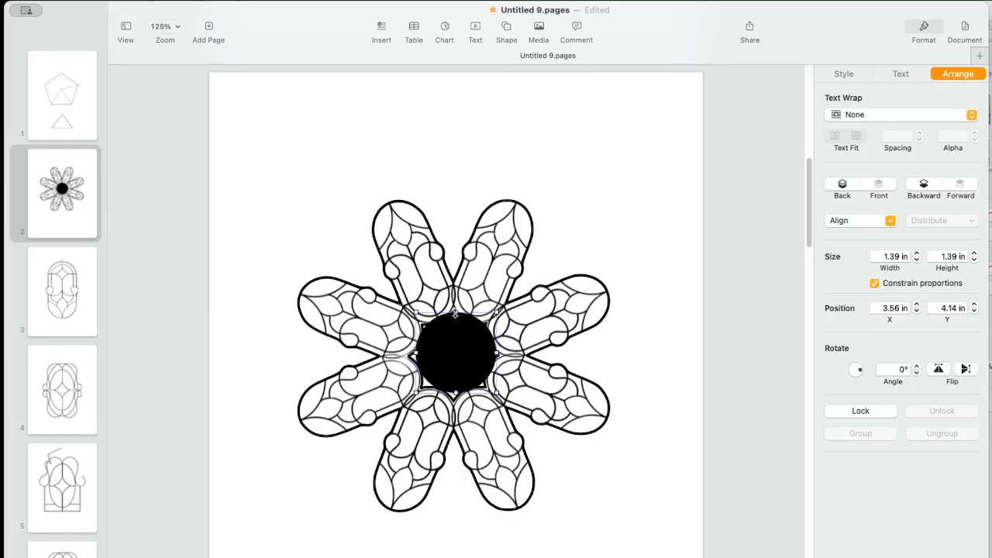
drag(455, 313, 457, 128)
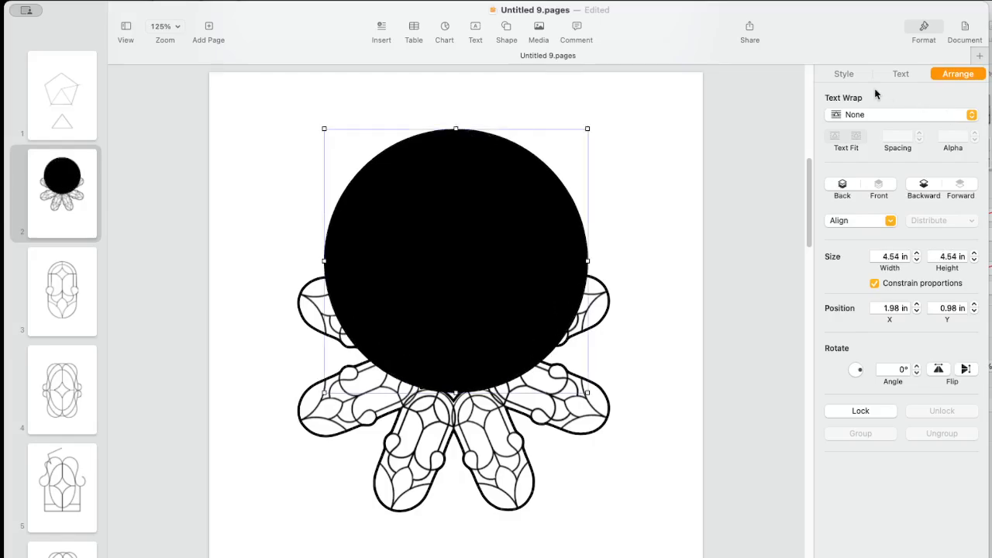
Step: Give the circle no fill and a black 3 pt line border
click(835, 71)
click(877, 232)
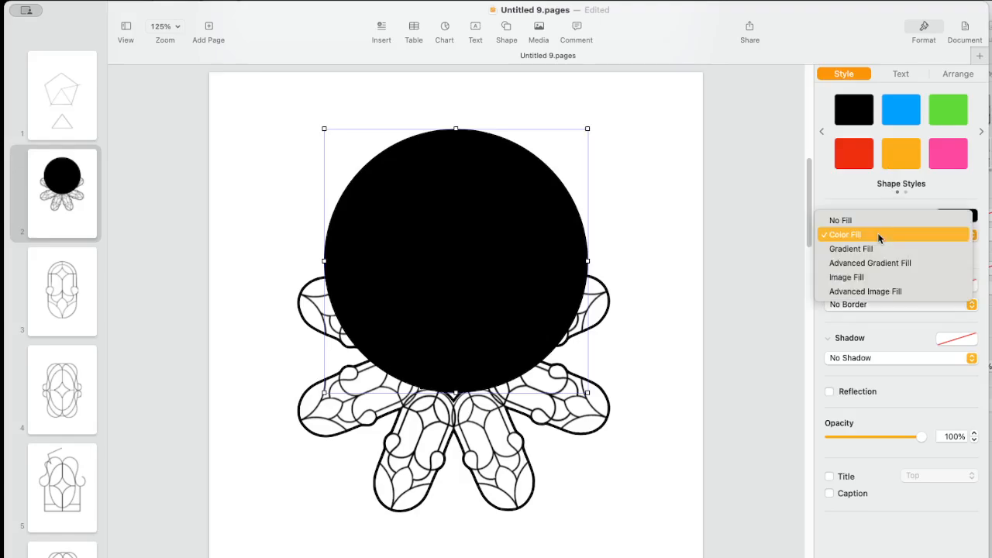
click(873, 221)
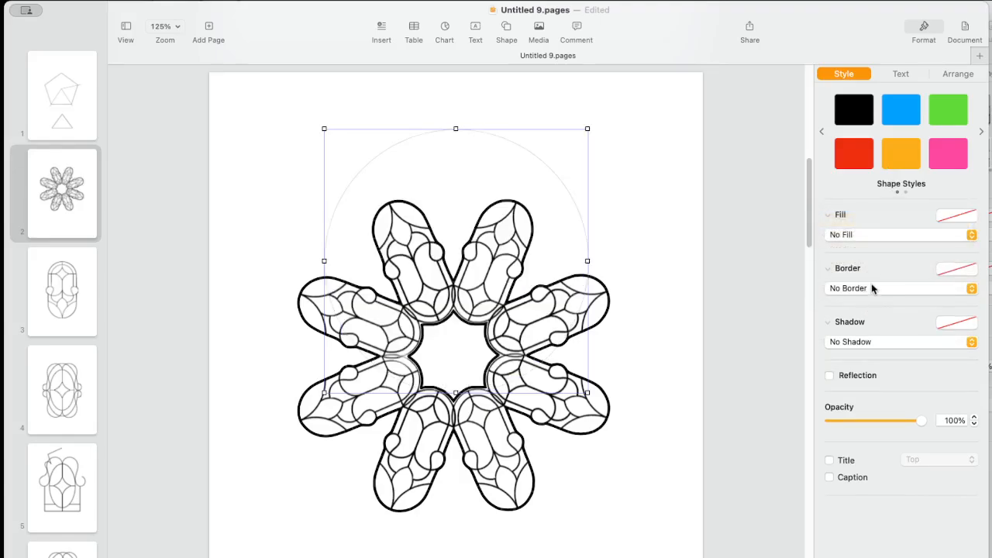
click(871, 288)
click(871, 303)
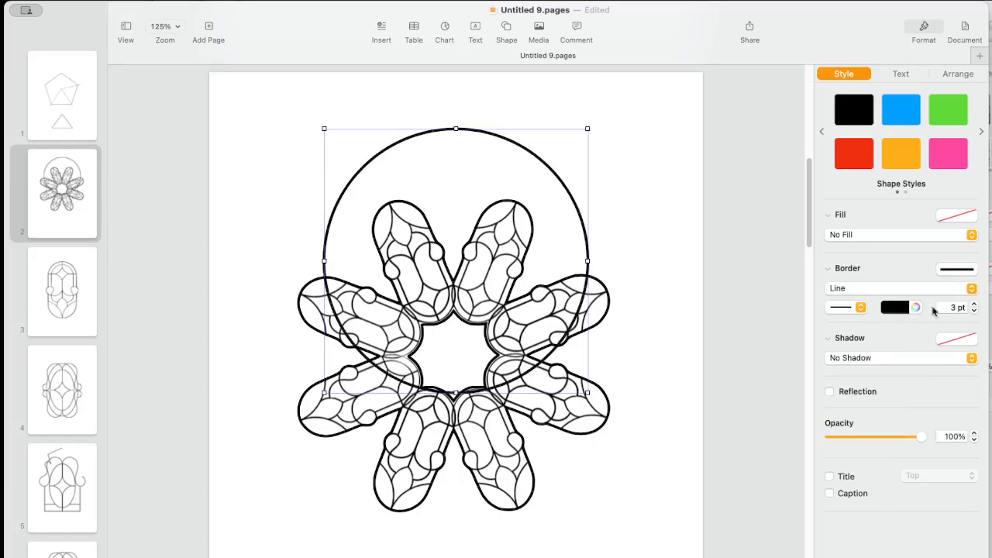
Step: Centre the outlined circle on the ring and send it to the back behind the petals
drag(516, 147, 516, 239)
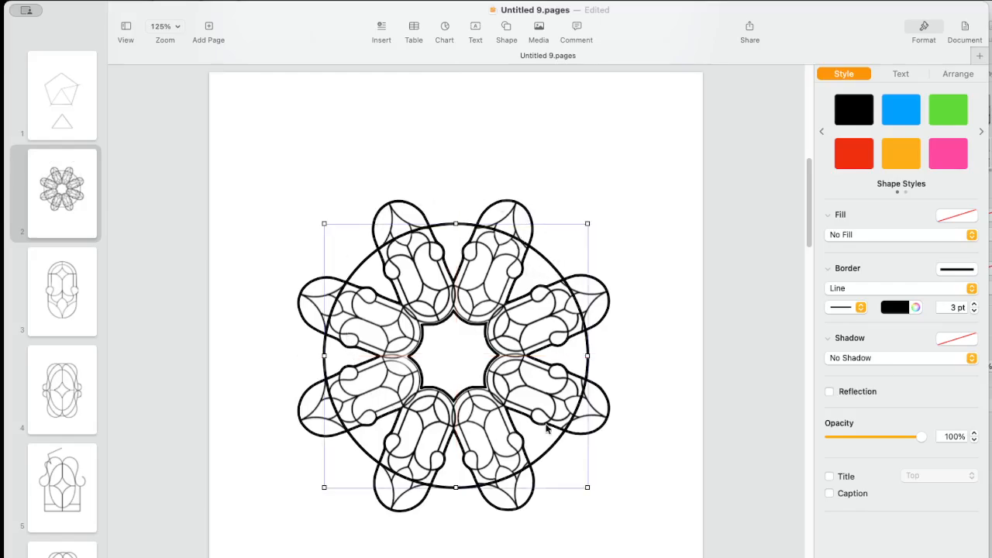
right_click(468, 223)
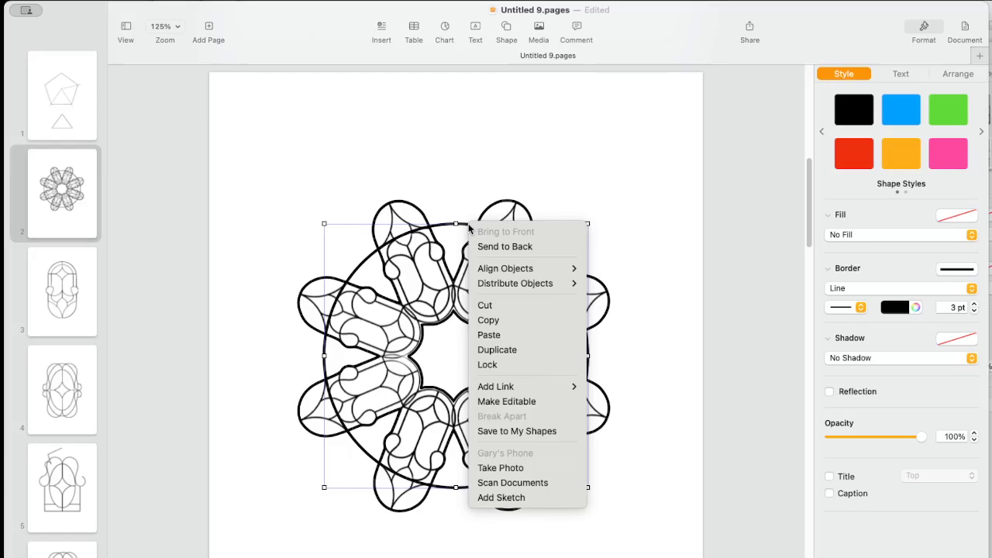
click(487, 247)
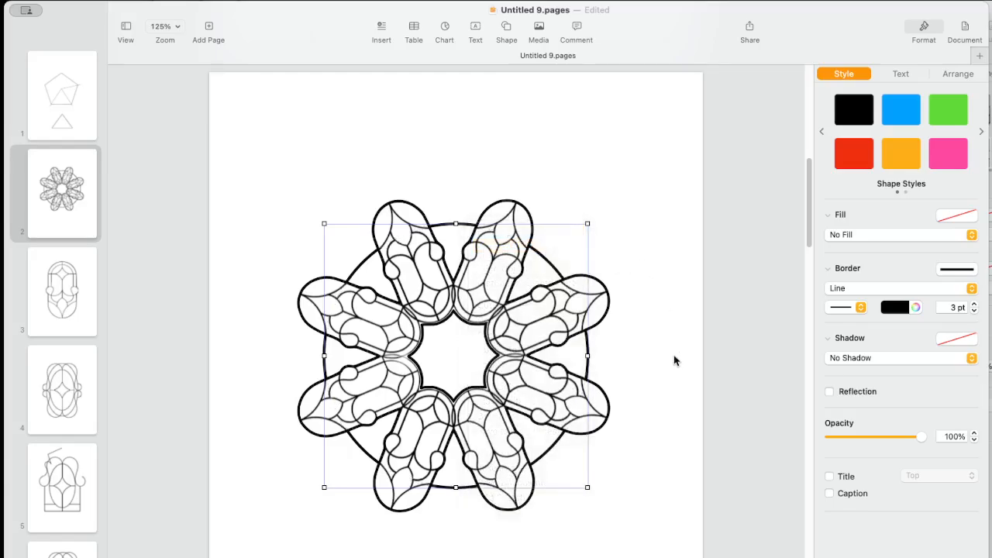
click(686, 379)
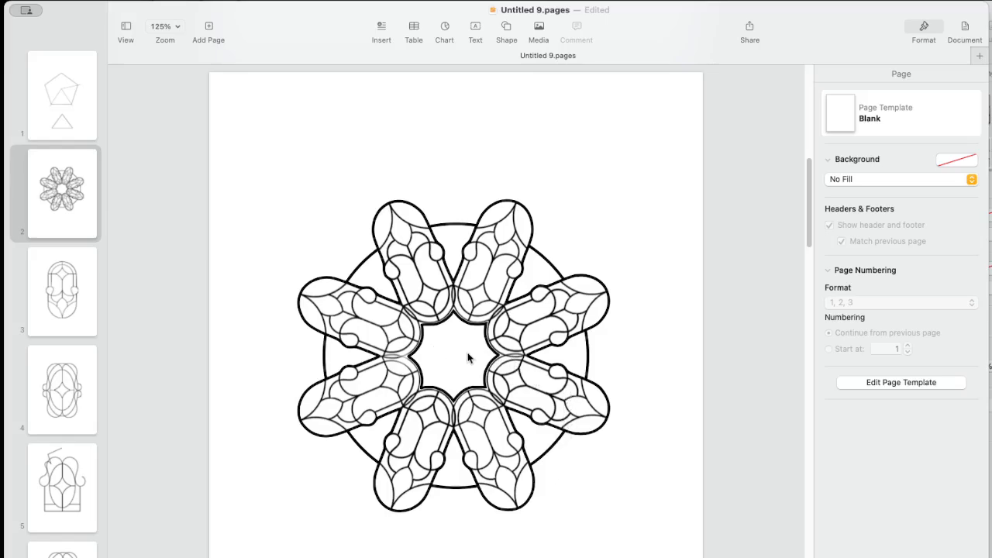
Step: Duplicate the circle, enlarge the copy to reach the petal tips, place it at X 1.52 in, Y 2.19 in and send it to the back
click(550, 265)
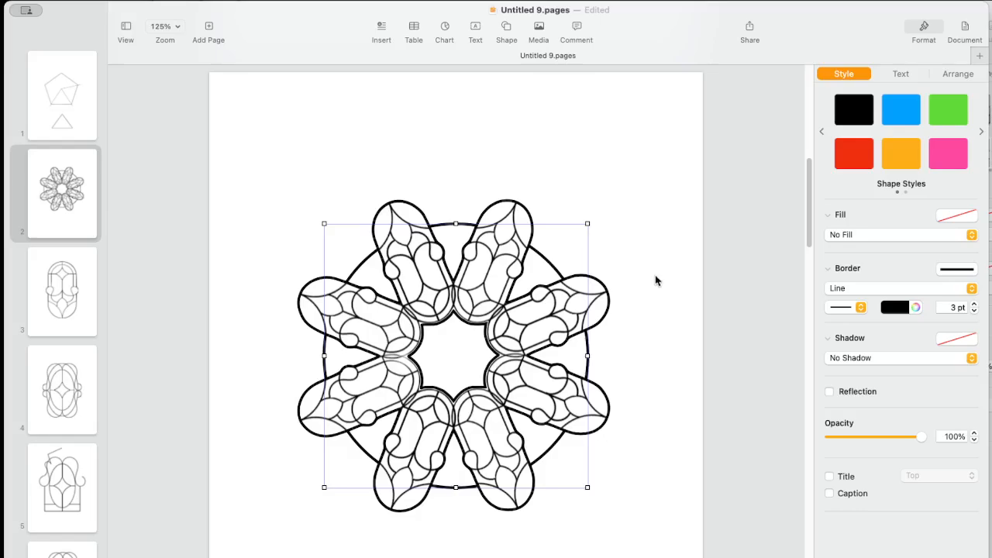
key(super+d)
drag(463, 231, 487, 209)
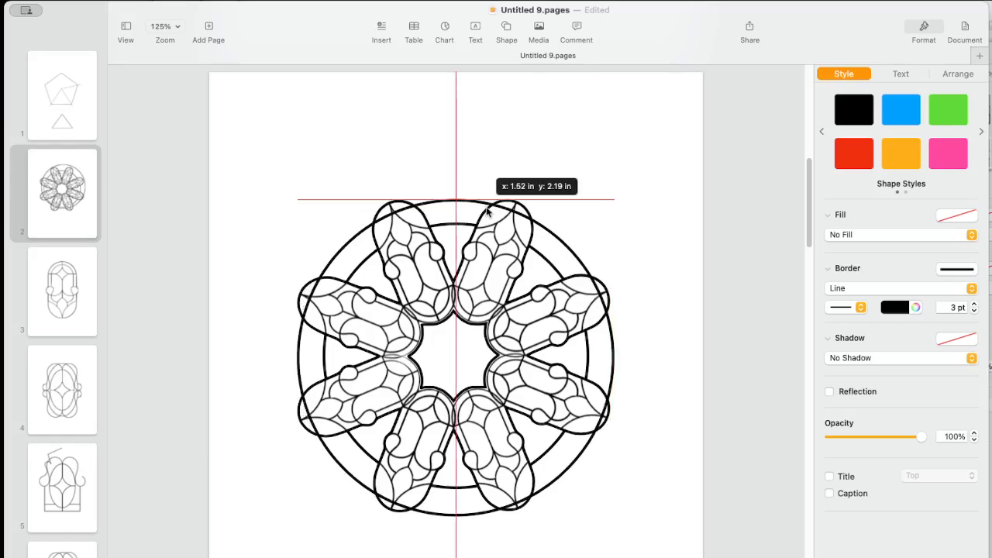
drag(486, 209, 486, 209)
right_click(482, 207)
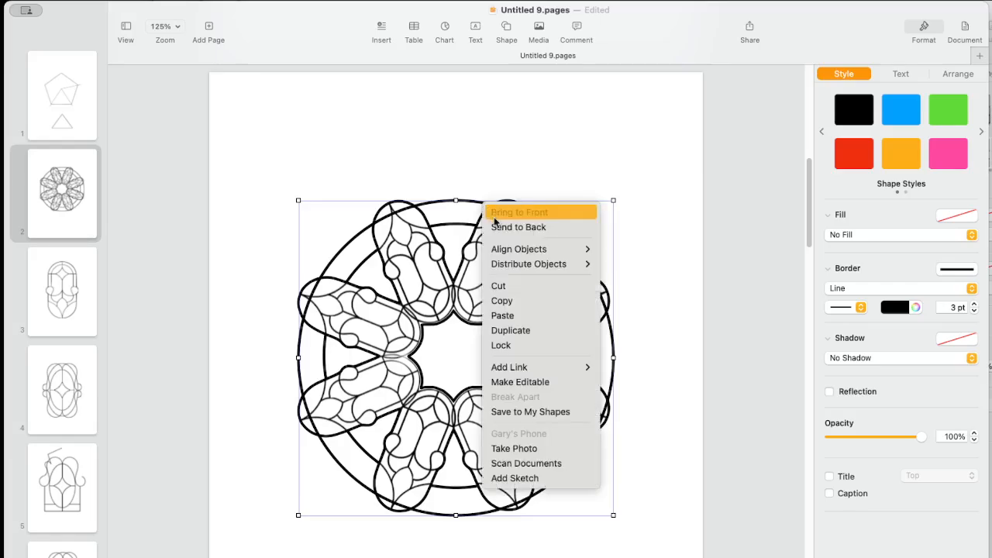
click(501, 224)
click(696, 309)
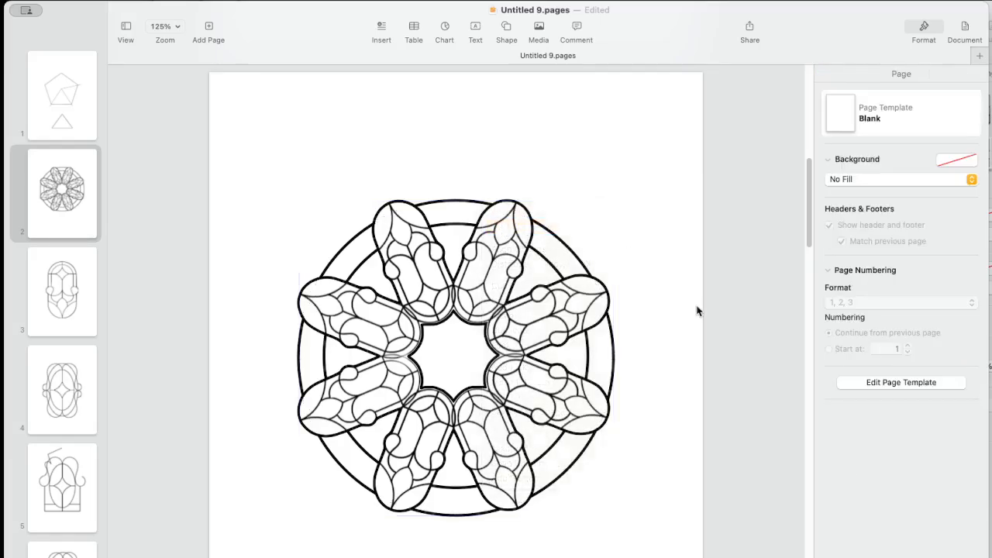
Step: Nudge the ring image slightly right to centre it within the two circles
click(535, 350)
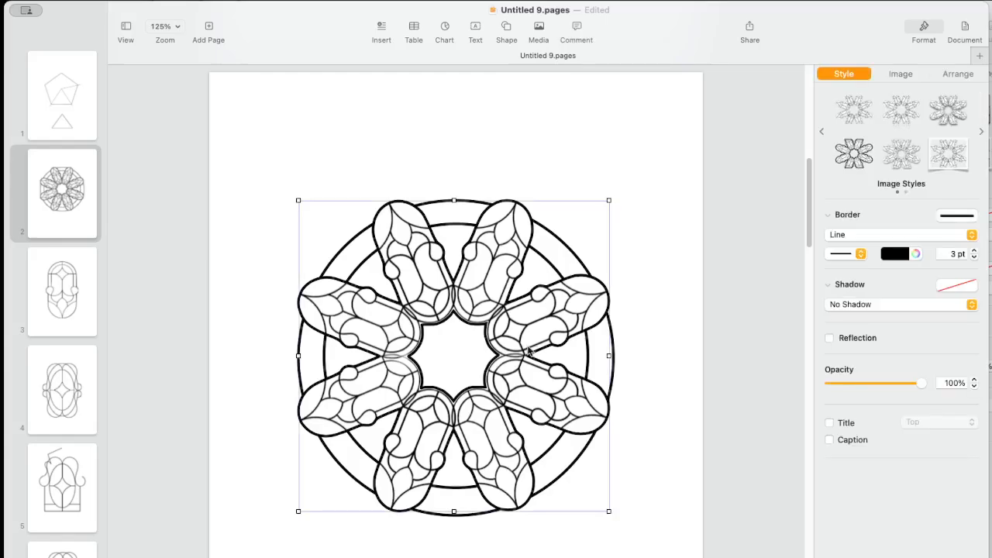
key(Right)
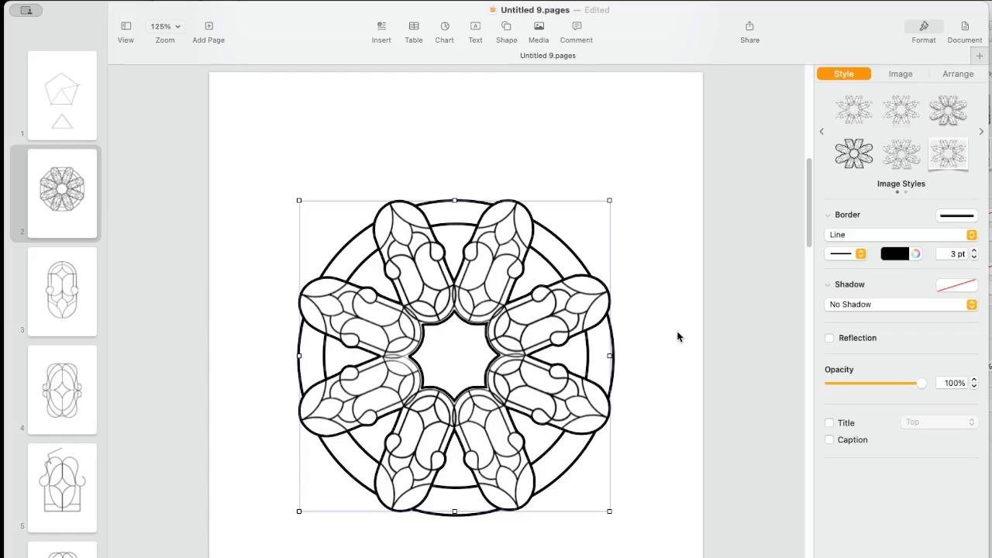
click(702, 369)
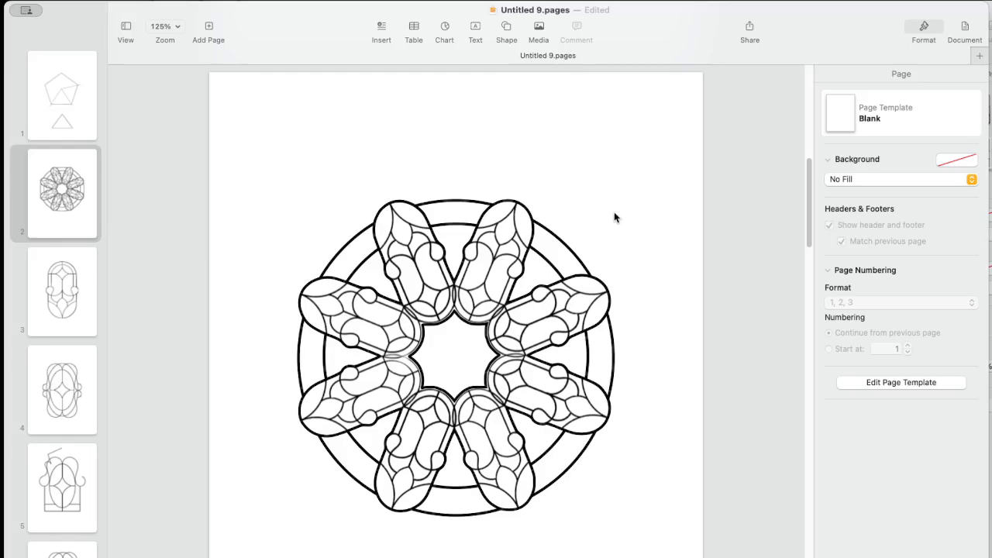
Step: Replace the ring image and both circles with a single pasted screen capture of the whole design
key(super+shift+4)
click(460, 368)
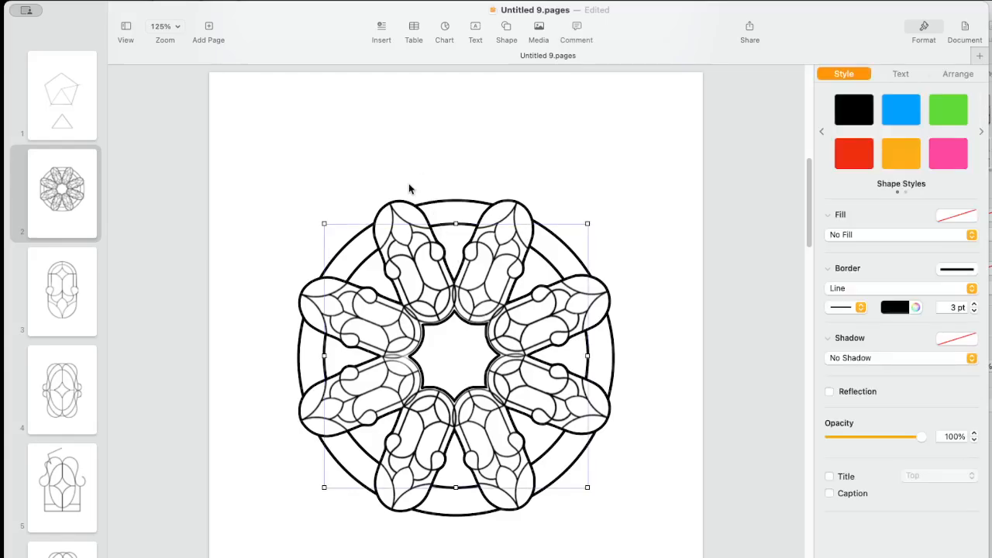
click(409, 184)
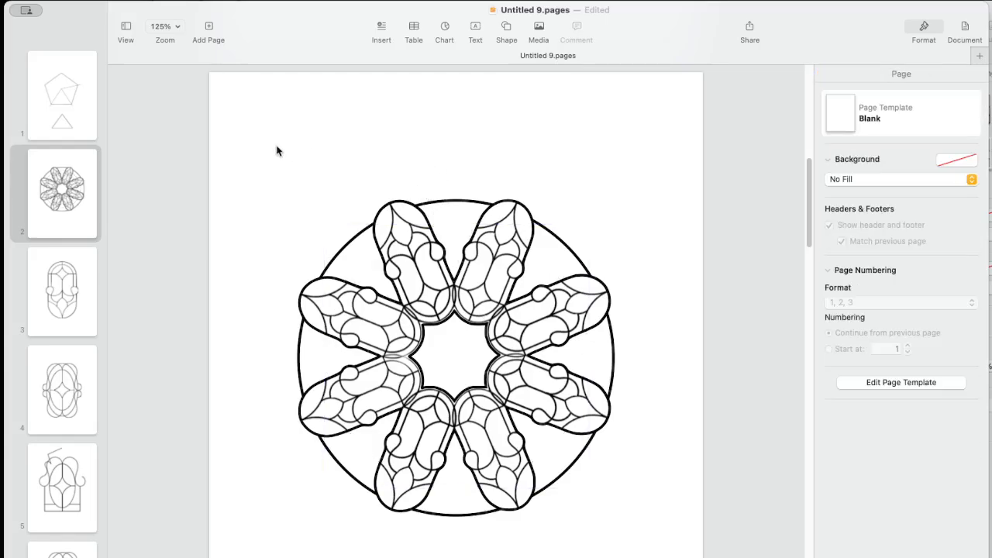
drag(277, 150, 617, 501)
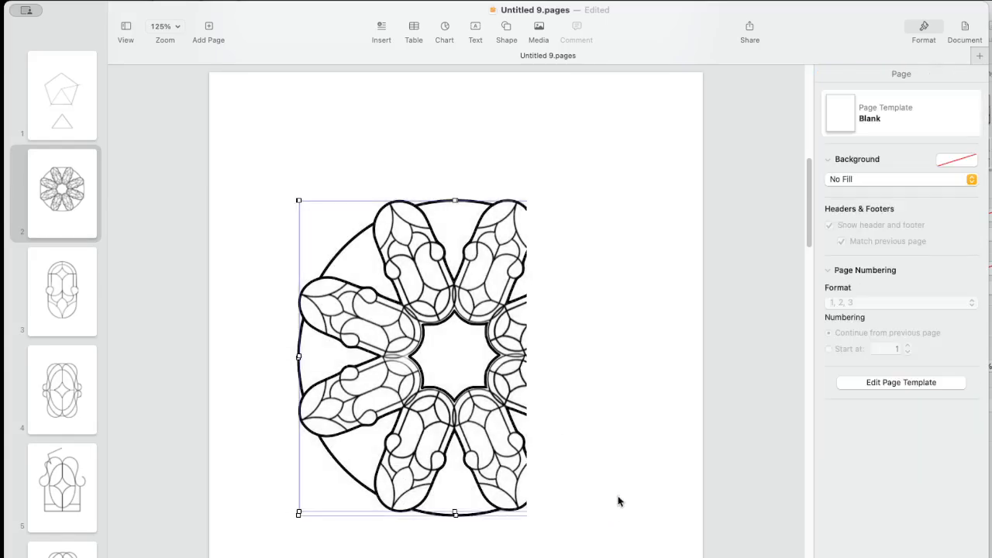
key(Delete)
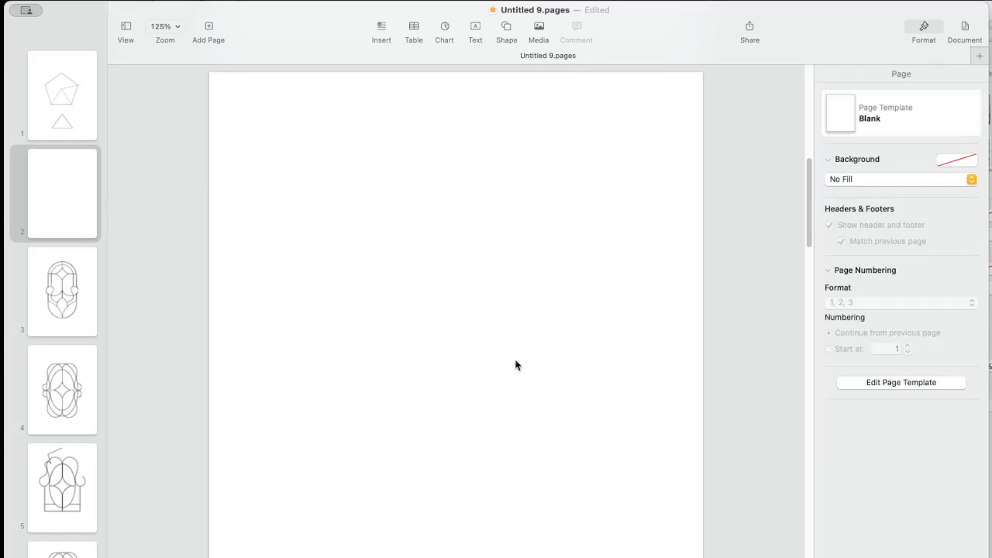
key(super+v)
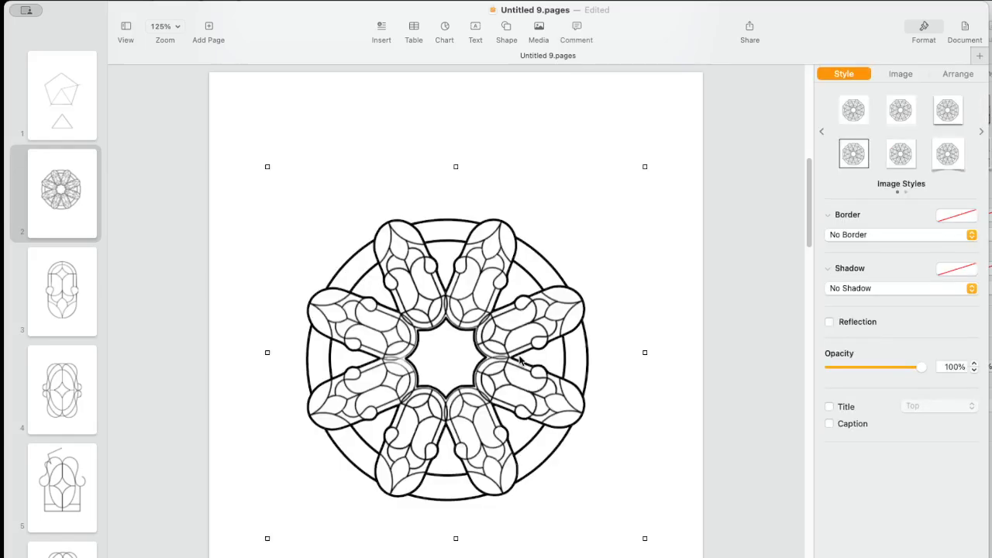
Step: Remove the white background from the pasted capture of the whole design
click(900, 75)
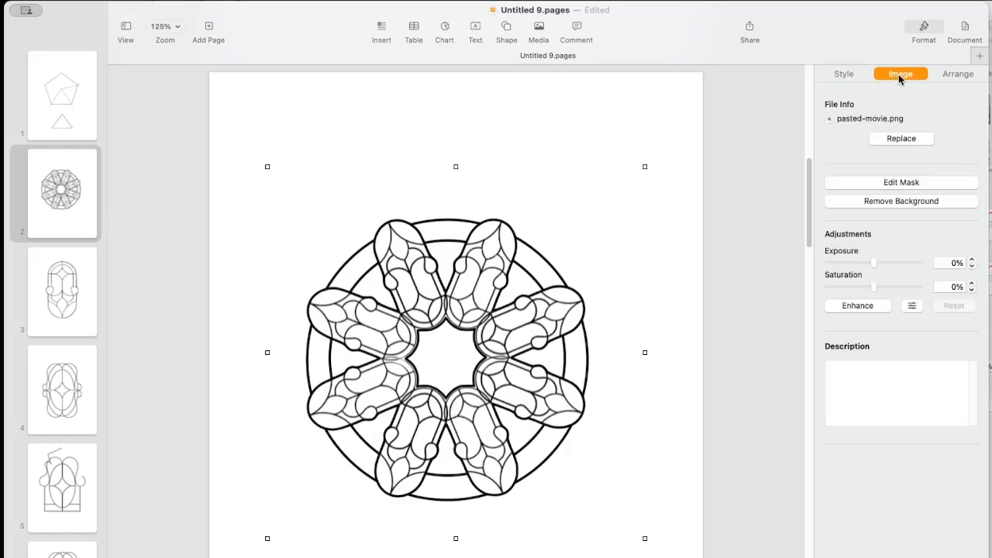
click(911, 199)
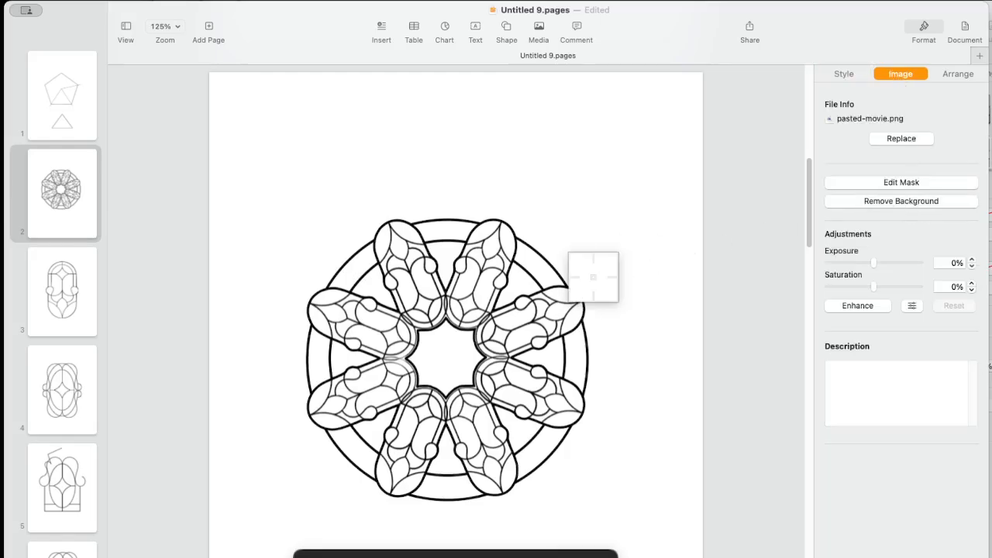
drag(594, 276, 625, 282)
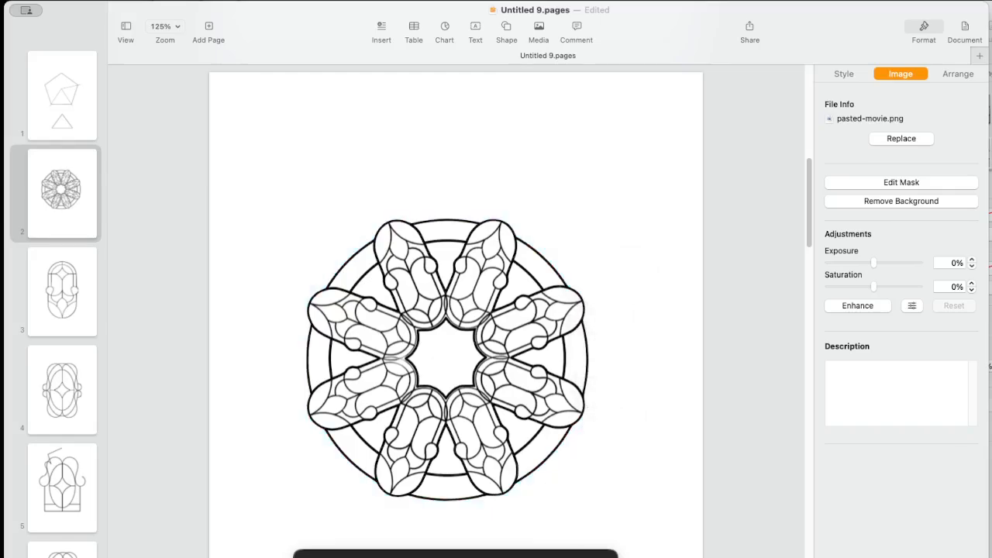
key(Return)
Step: Add a black 3 pt line border to the design image
click(852, 76)
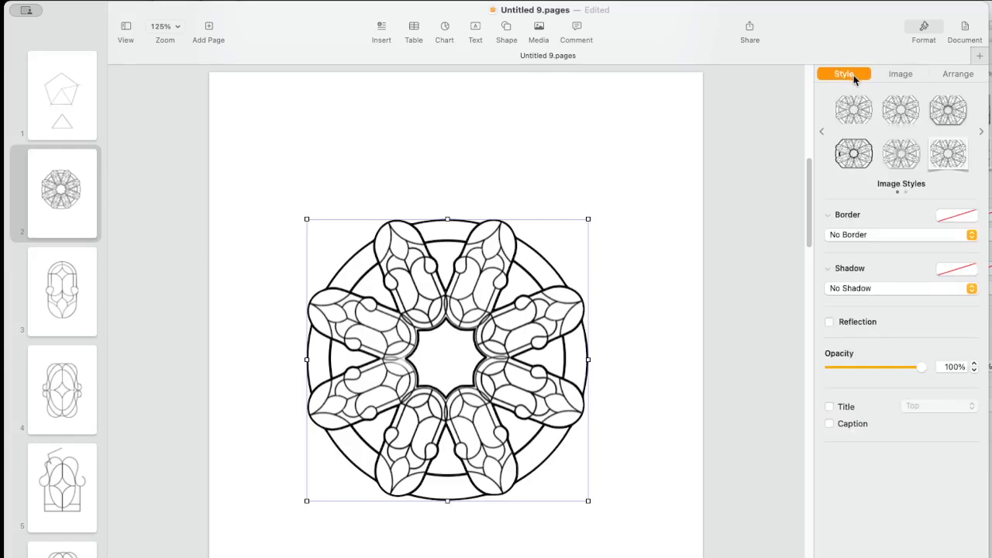
click(883, 235)
click(882, 251)
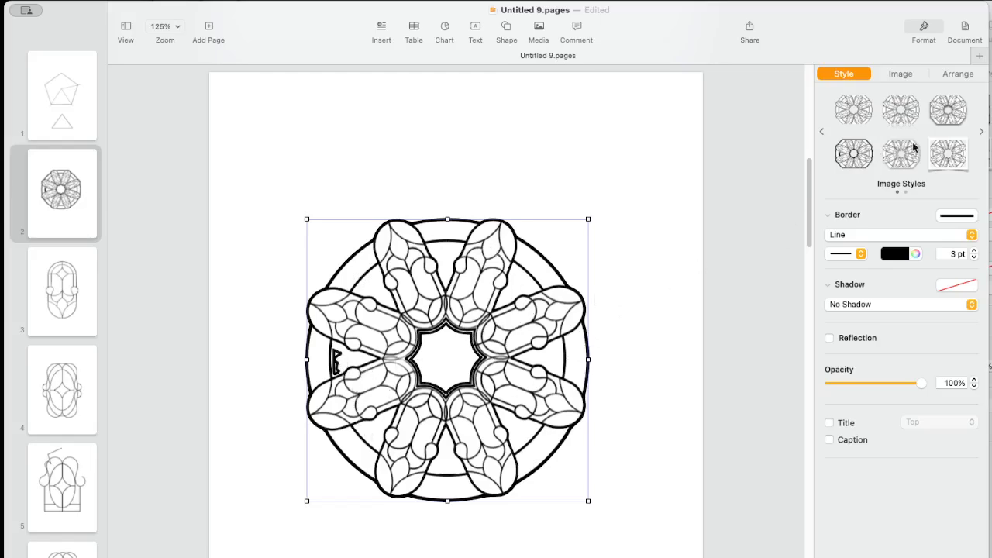
Step: Redo the background removal on the bordered image, clearing only the area outside the outer circle
click(899, 74)
click(906, 201)
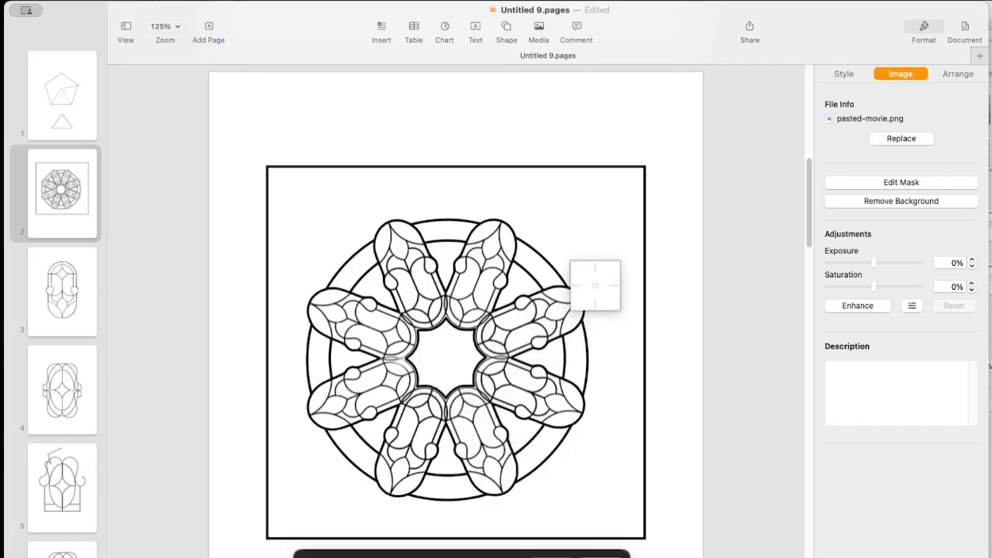
mouse_move(617, 276)
mouse_down()
mouse_move(629, 285)
mouse_move(615, 274)
mouse_up()
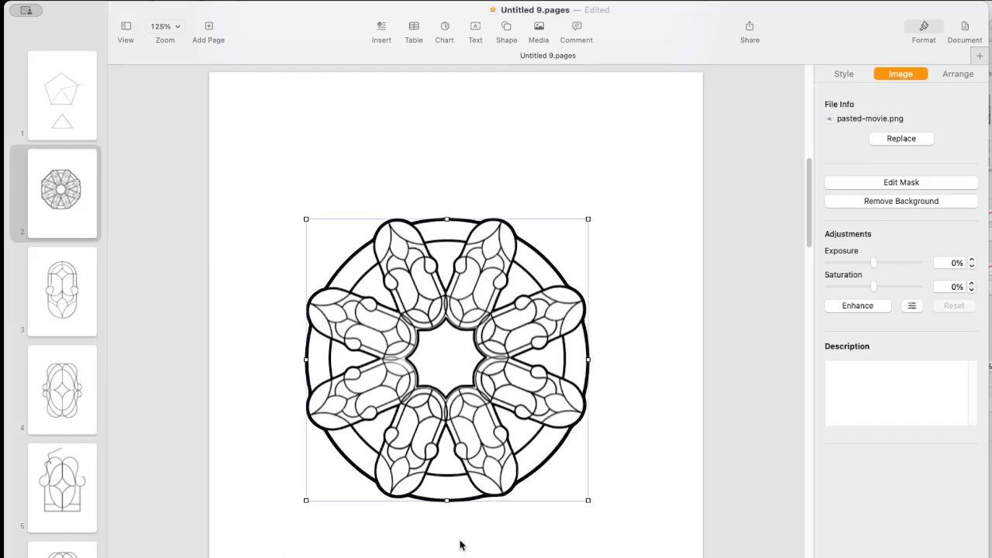
Step: Enlarge the design image to about 6.07 in wide and centre it horizontally on the page
drag(442, 544, 462, 553)
mouse_move(465, 362)
mouse_down()
mouse_move(480, 322)
mouse_move(473, 335)
mouse_move(472, 291)
mouse_move(469, 358)
mouse_move(474, 350)
mouse_up()
click(685, 493)
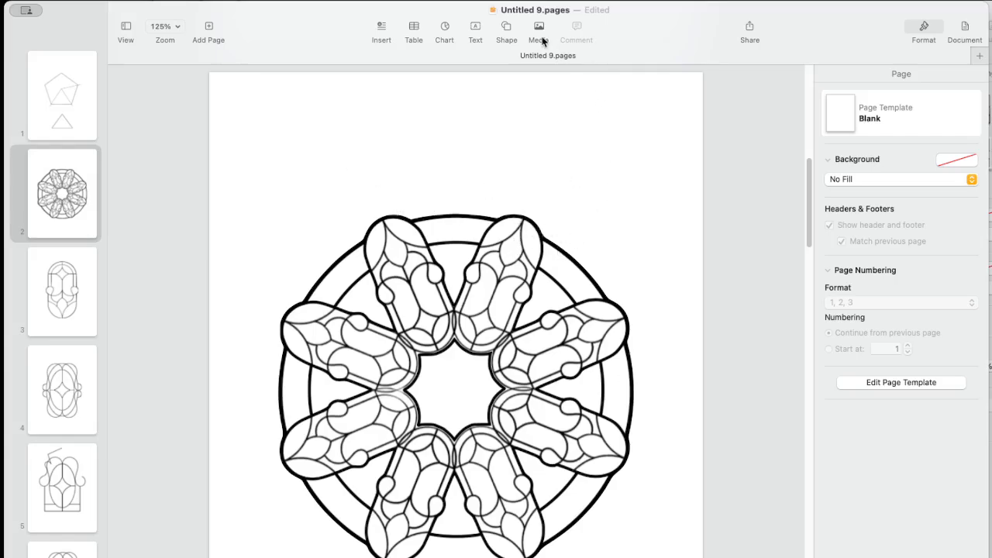
Step: Try a drop shadow on the design image and switch it back to no shadow
click(509, 247)
click(852, 79)
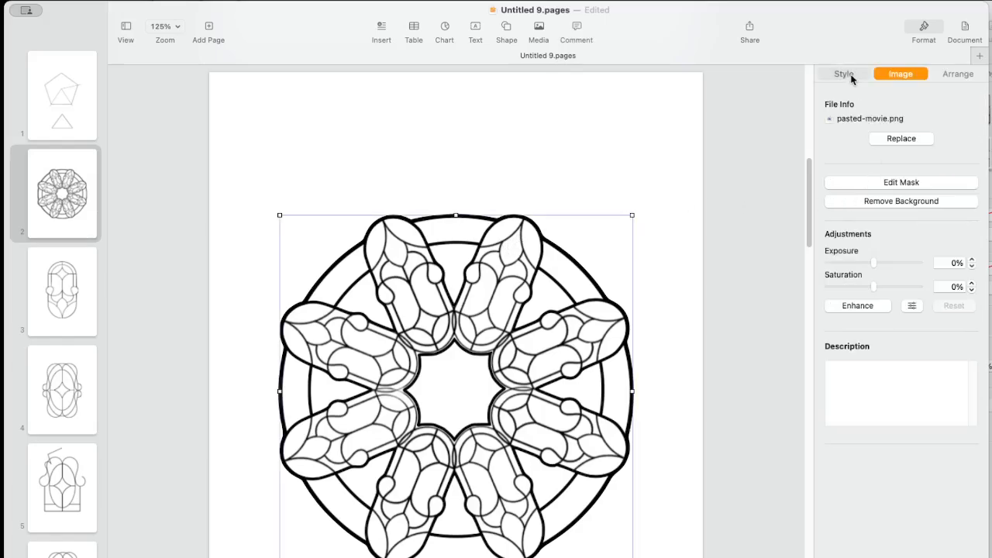
click(883, 310)
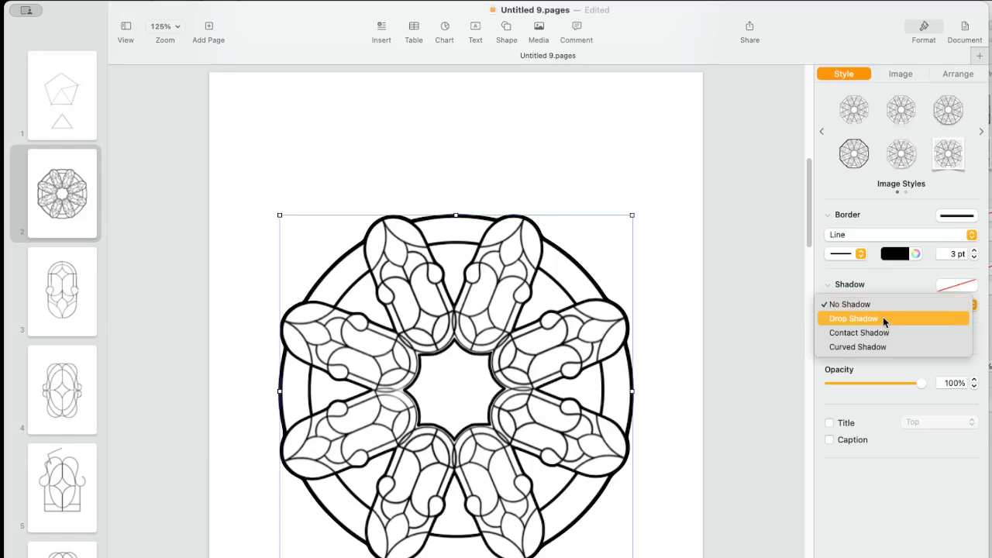
click(882, 316)
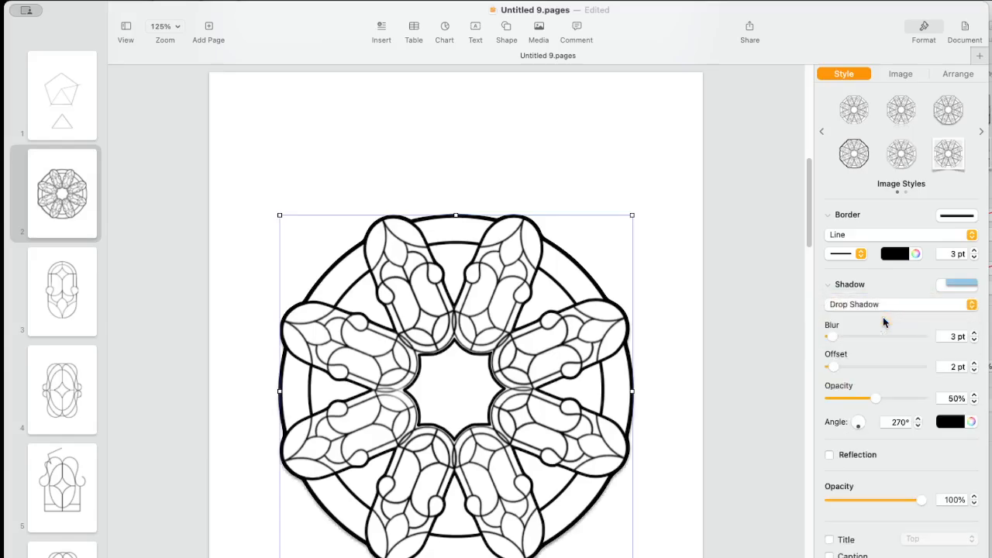
click(868, 304)
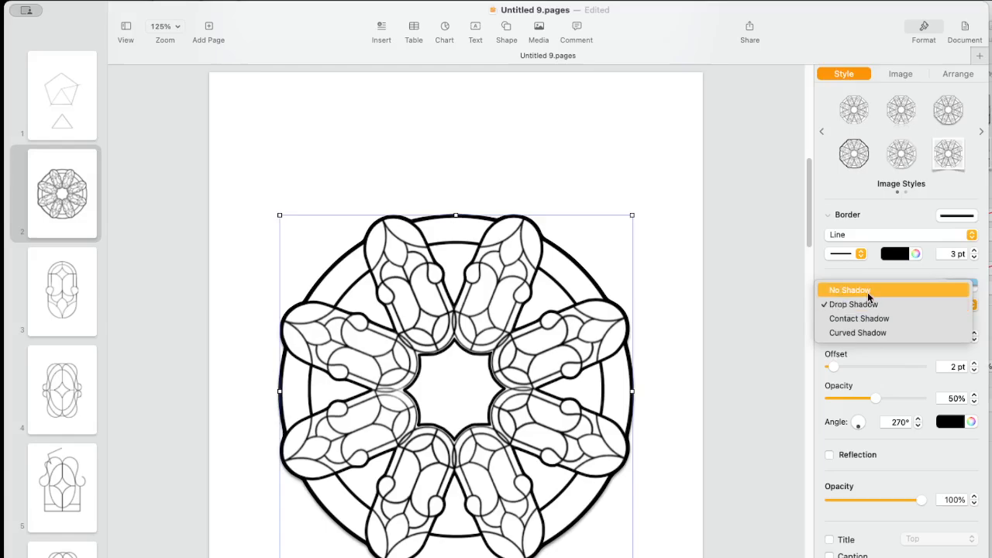
click(866, 292)
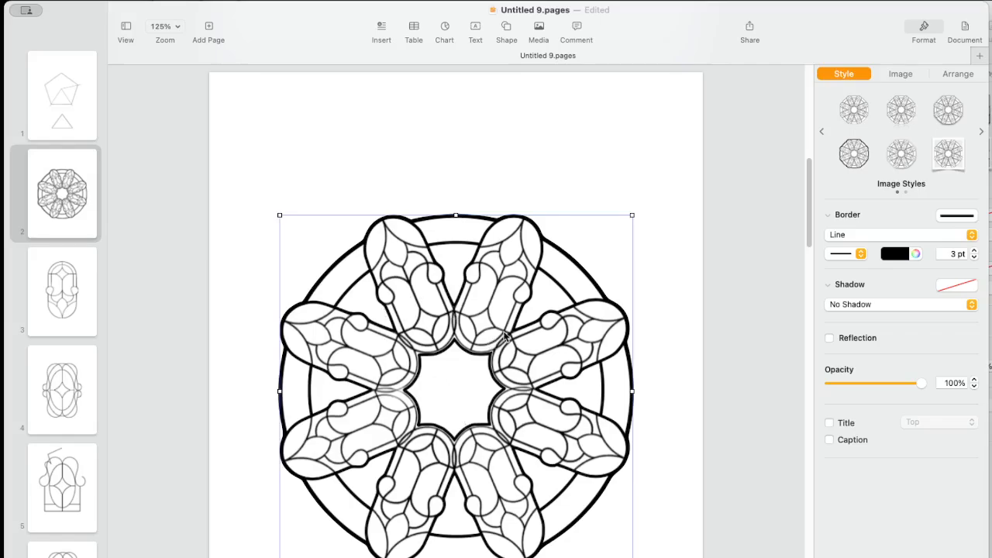
click(564, 175)
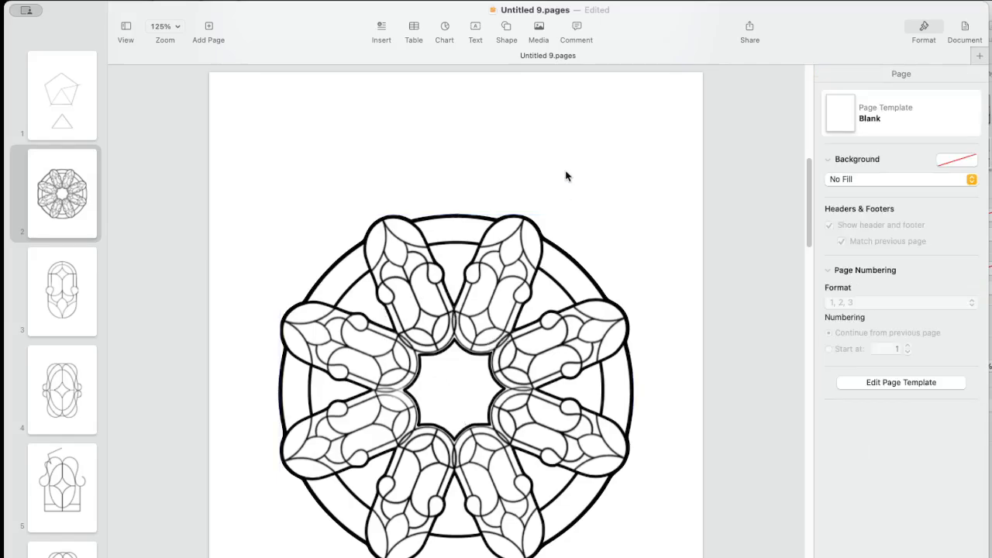
Step: Set the design image's line border to 1 pt and colour it white
click(572, 259)
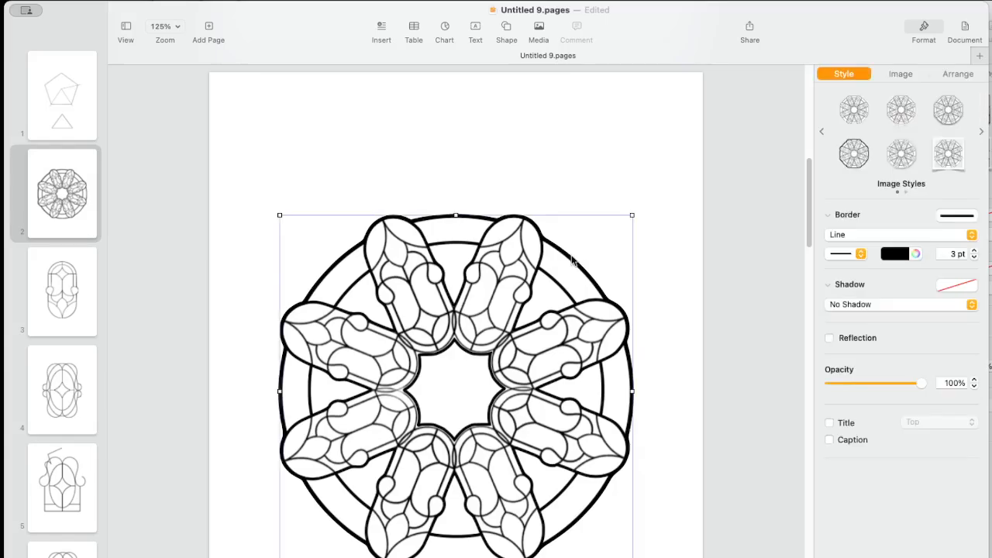
click(974, 258)
click(974, 258)
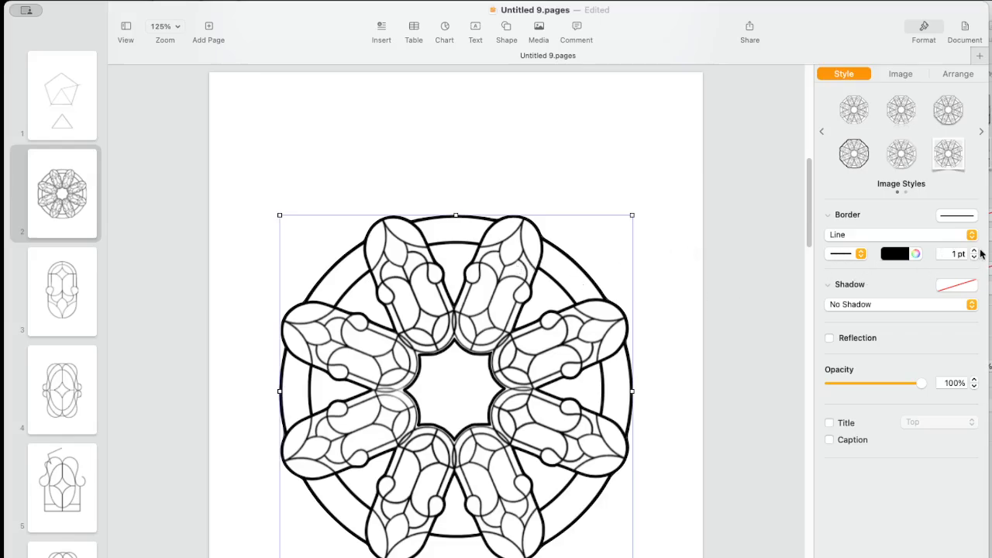
click(905, 258)
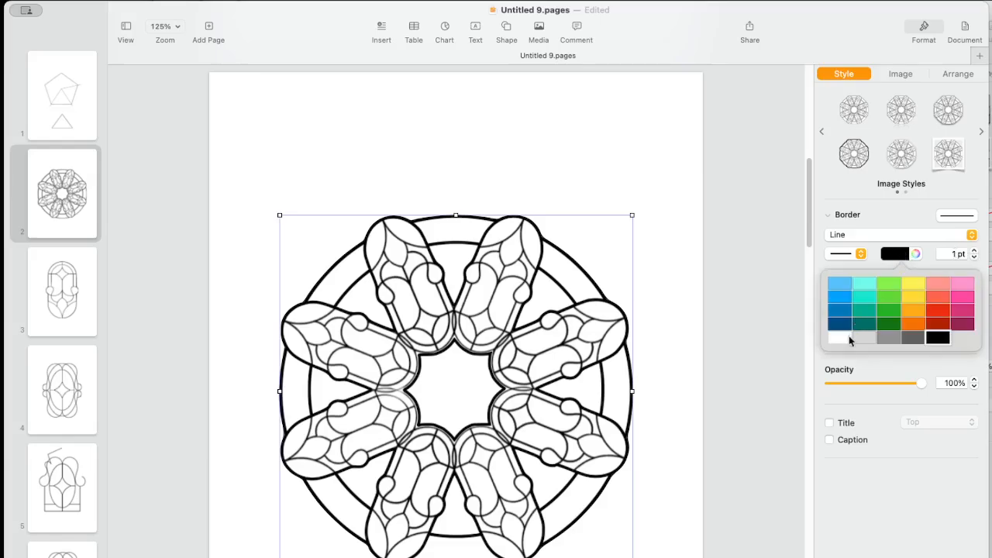
click(847, 338)
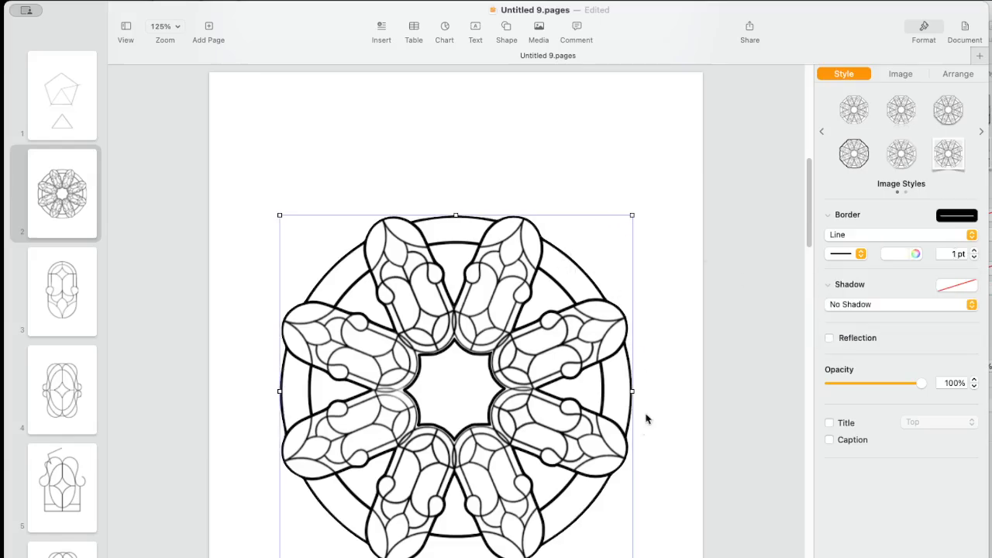
click(660, 281)
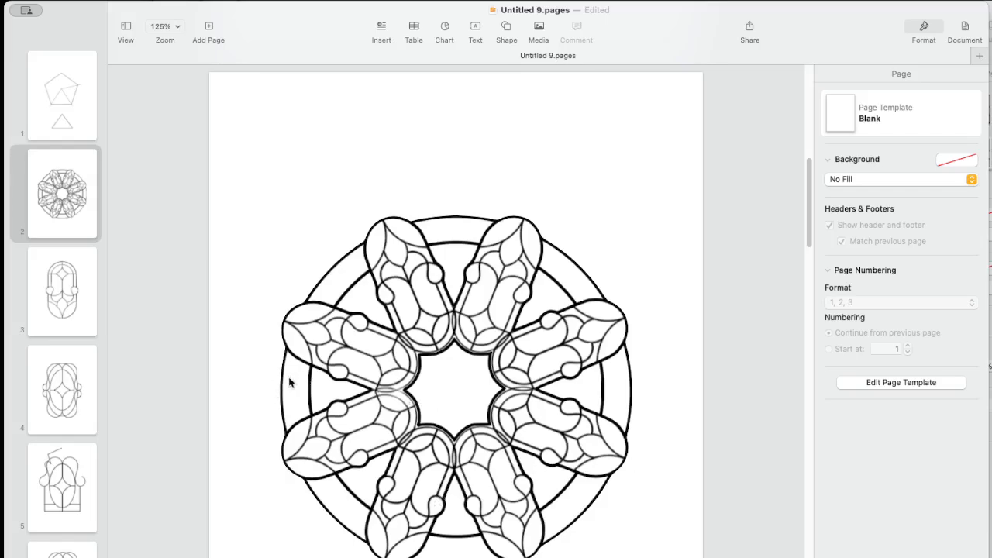
Step: Copy the finished design image onto a new blank page added after page 6
click(321, 305)
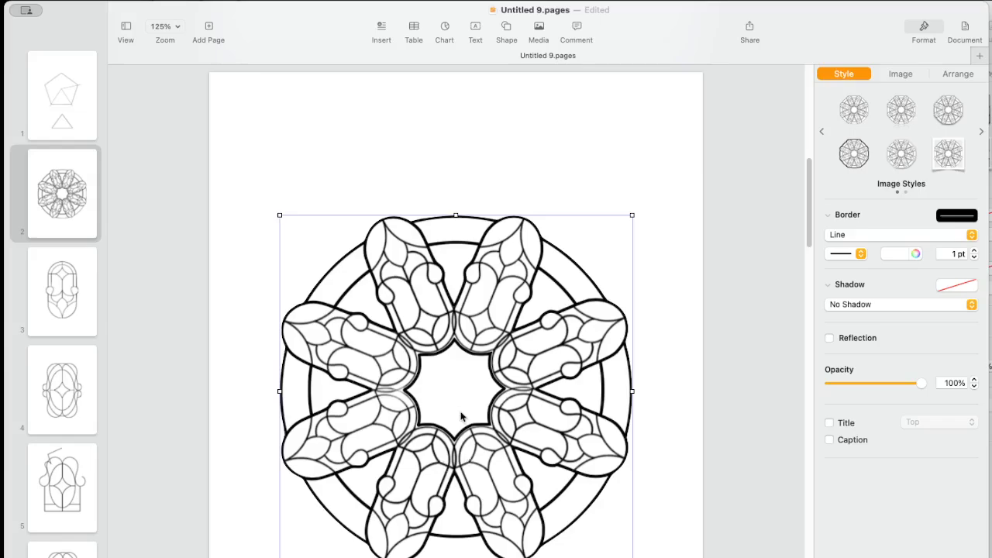
right_click(444, 393)
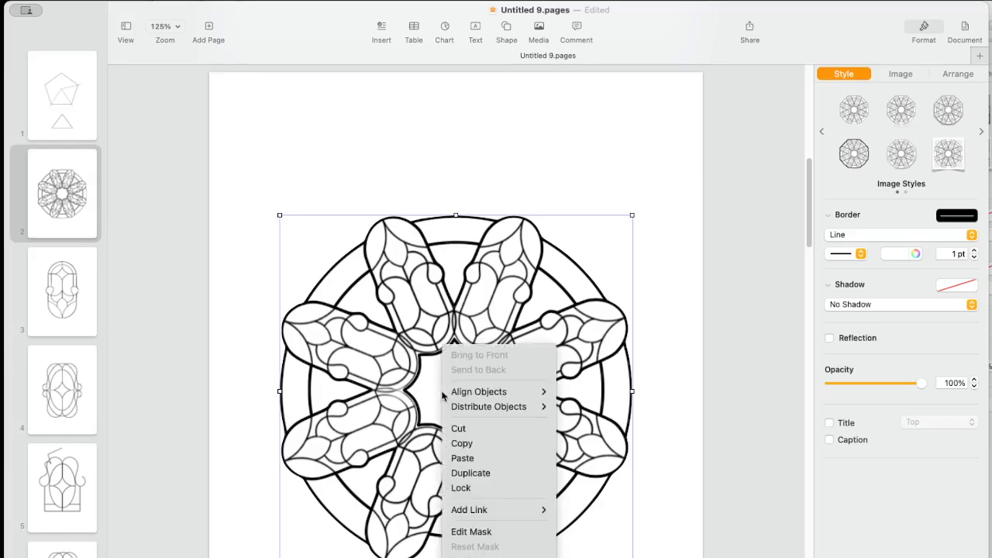
click(462, 443)
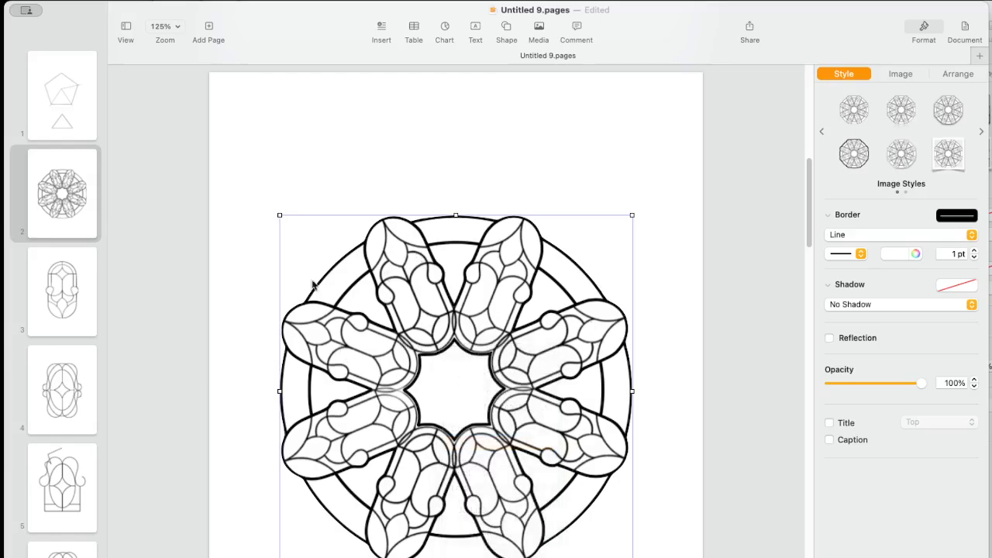
click(70, 550)
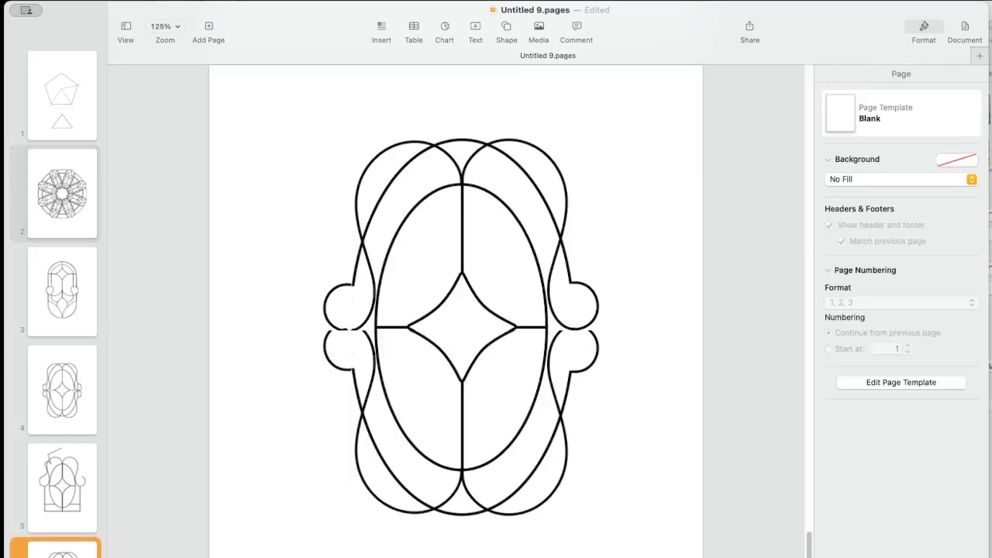
right_click(75, 549)
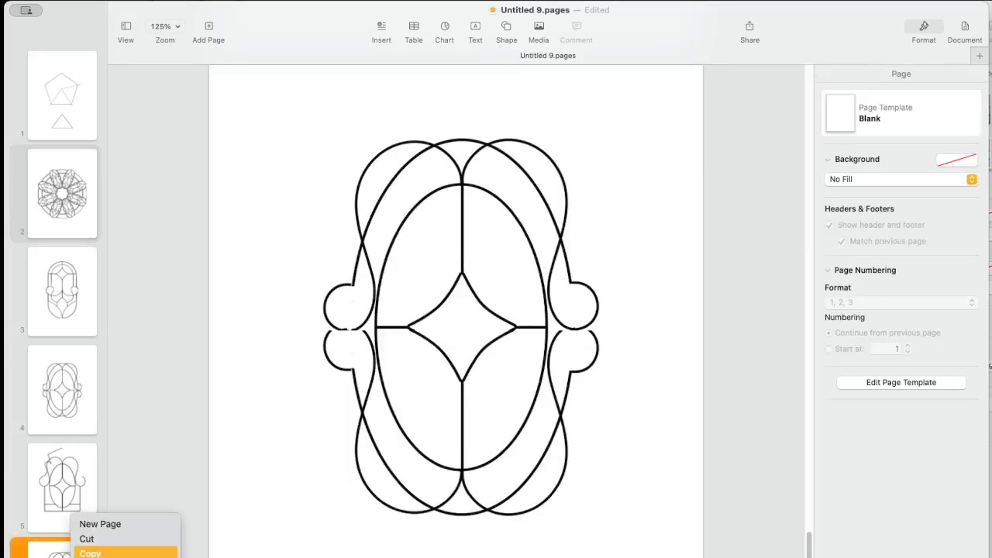
click(98, 525)
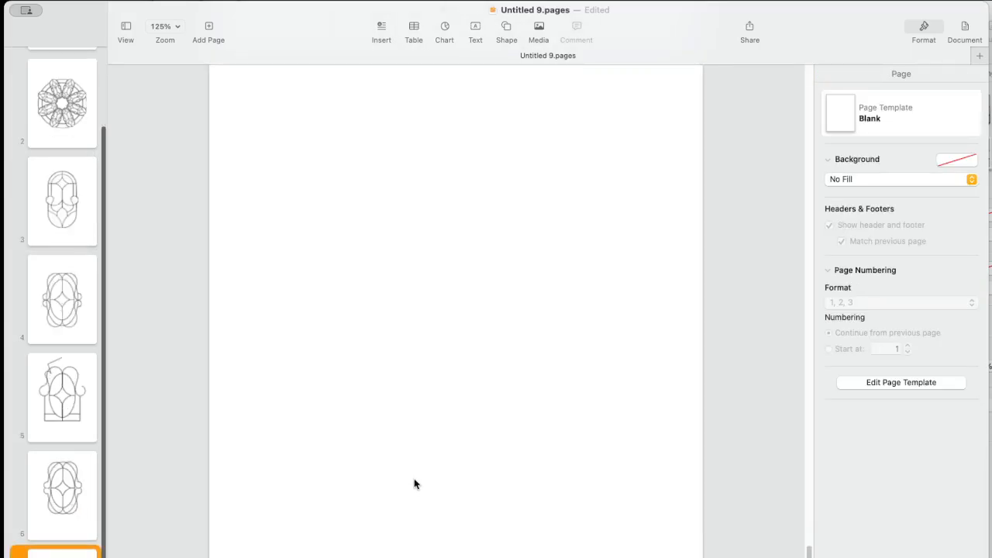
key(super+v)
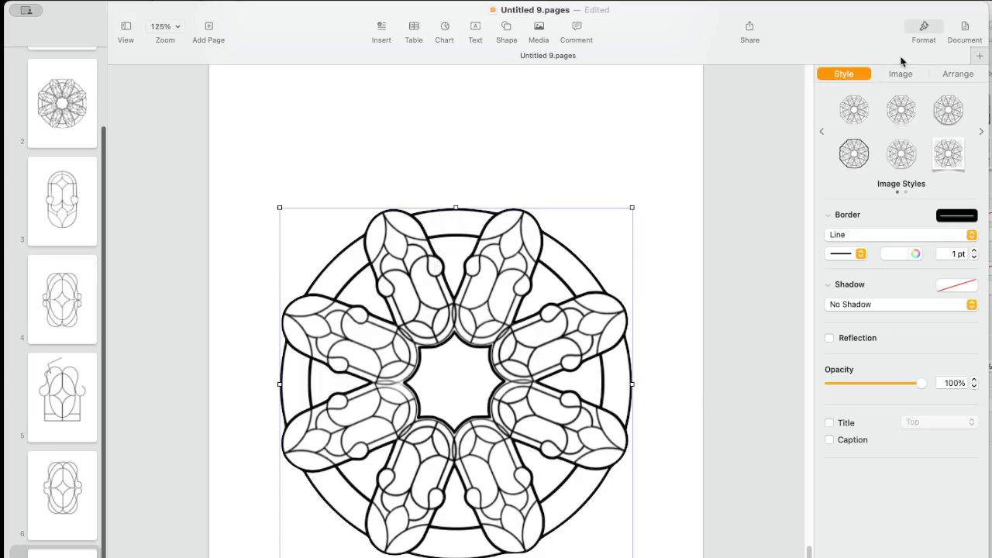
Step: Try narrowing the copied design to a width of 5.14 in and undo the resize
click(959, 74)
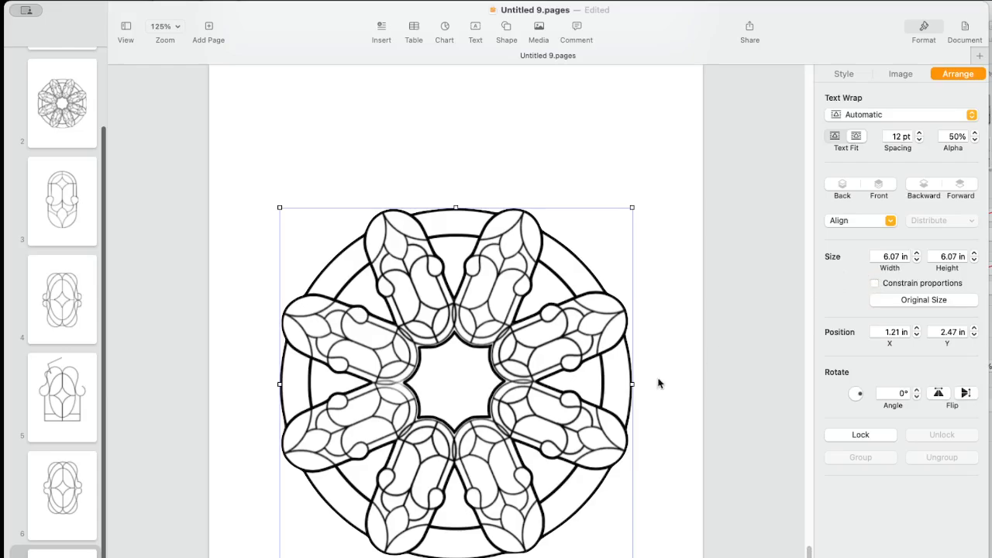
drag(631, 383, 577, 379)
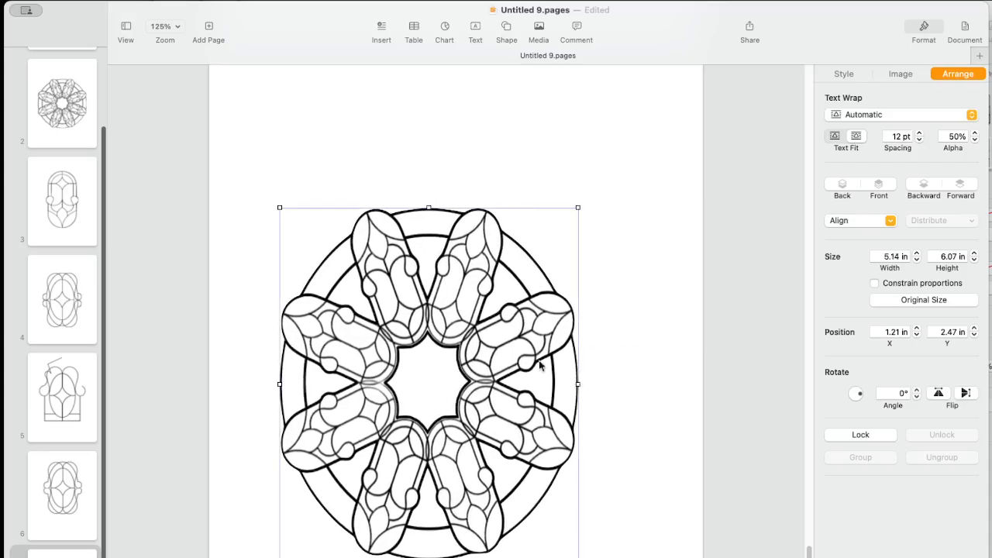
right_click(535, 358)
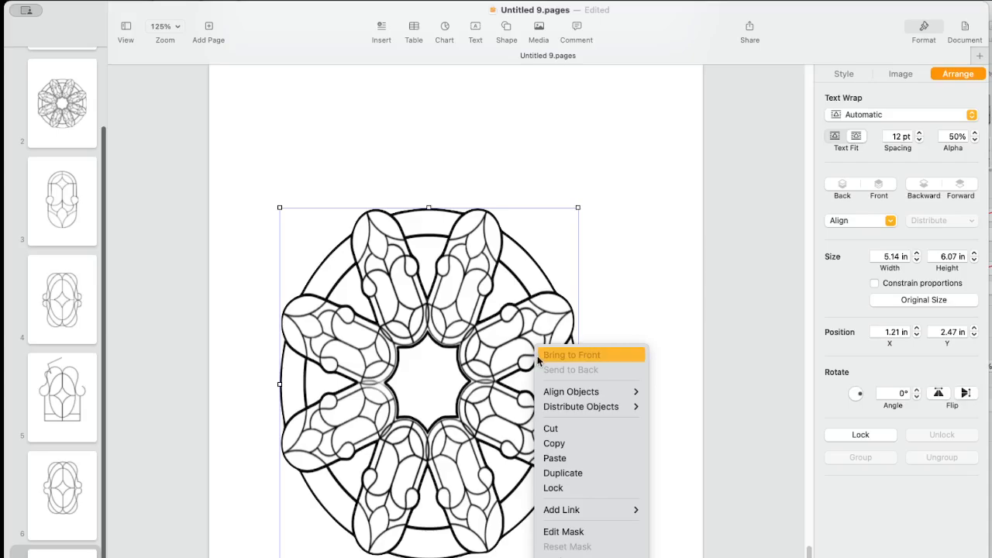
click(628, 317)
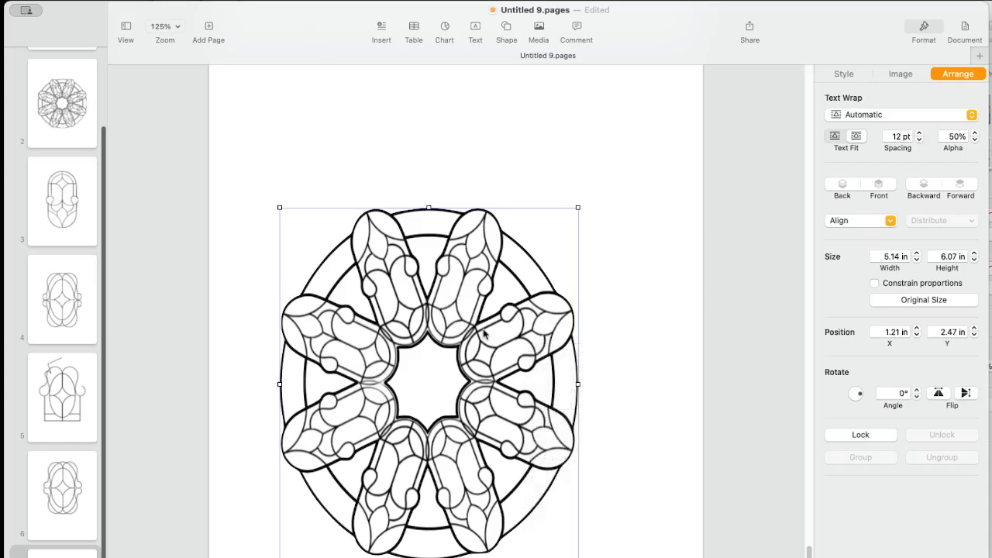
key(super+z)
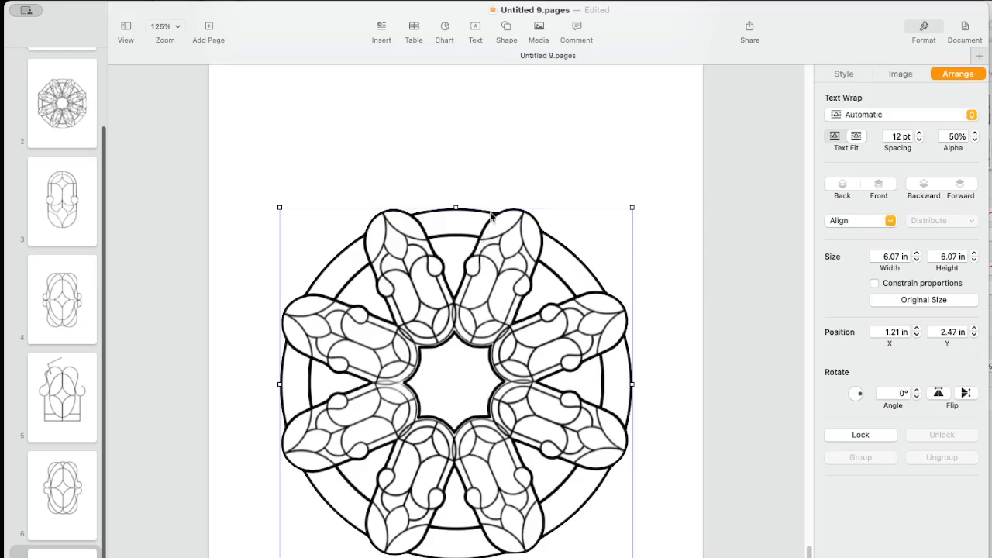
Step: Stretch the copied design upward to a height of 6.28 in, keeping its width
mouse_move(455, 206)
mouse_down()
mouse_move(454, 143)
mouse_move(448, 280)
mouse_move(454, 177)
mouse_move(453, 193)
mouse_up()
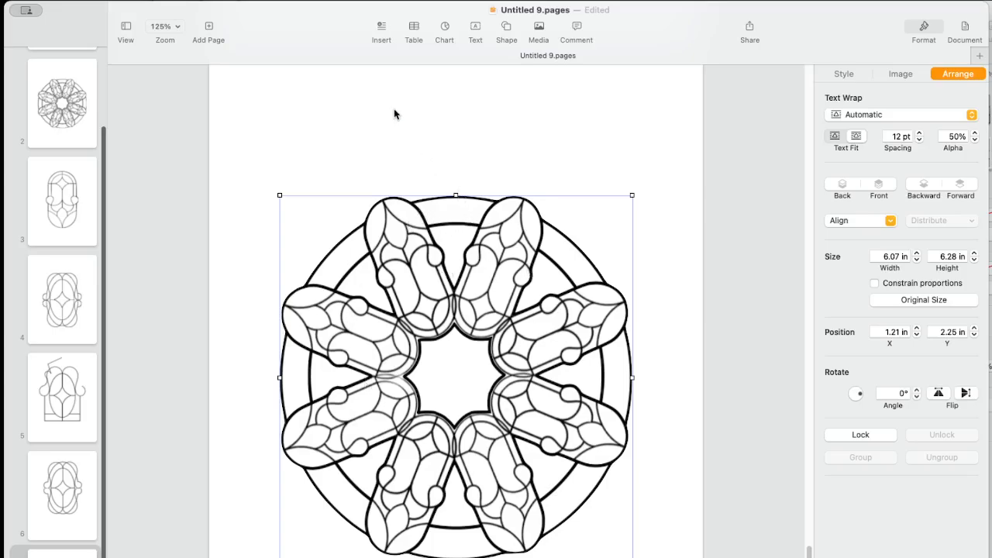
Step: Set the document's paper size to the custom 24x24 format, 24 by 24 inches
click(963, 26)
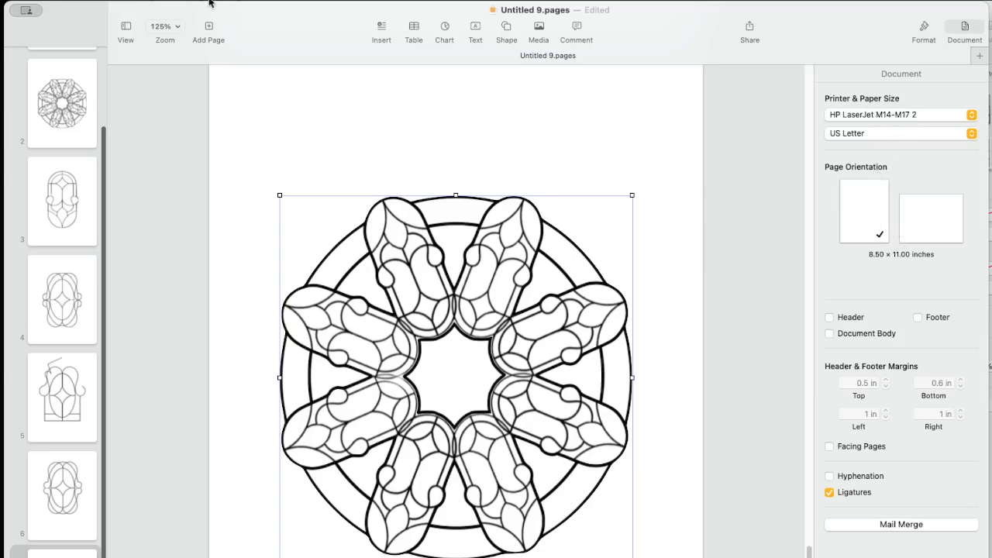
click(0, 0)
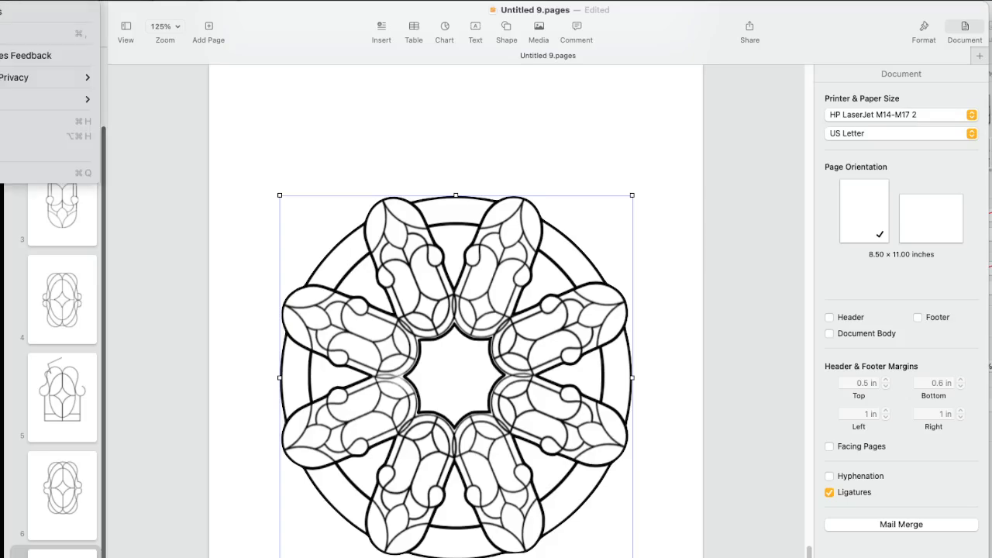
mouse_move(4, 0)
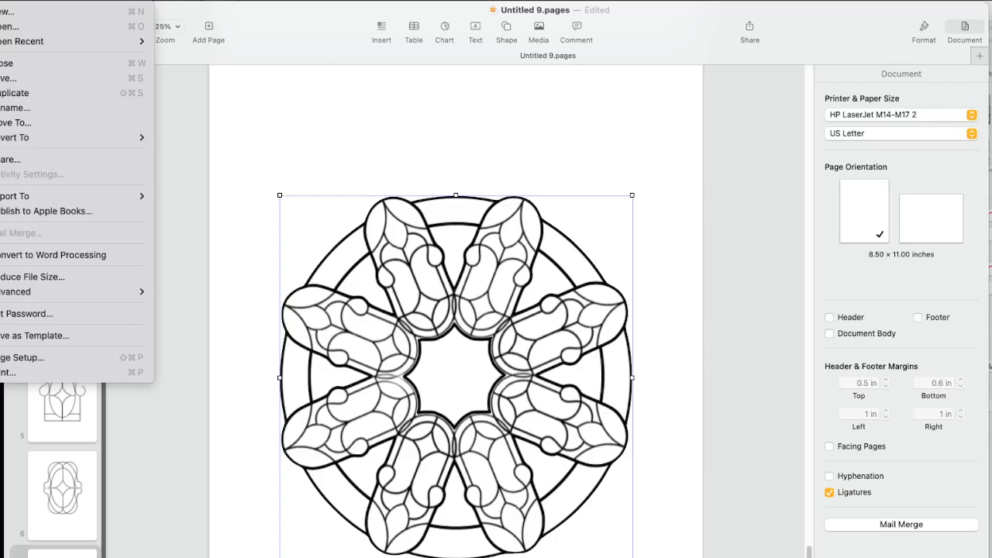
click(31, 358)
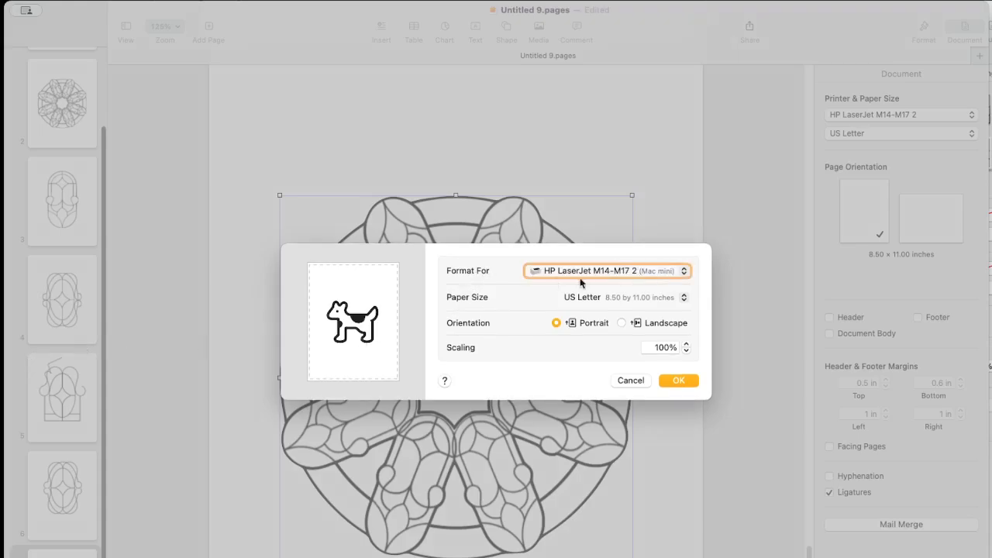
click(619, 300)
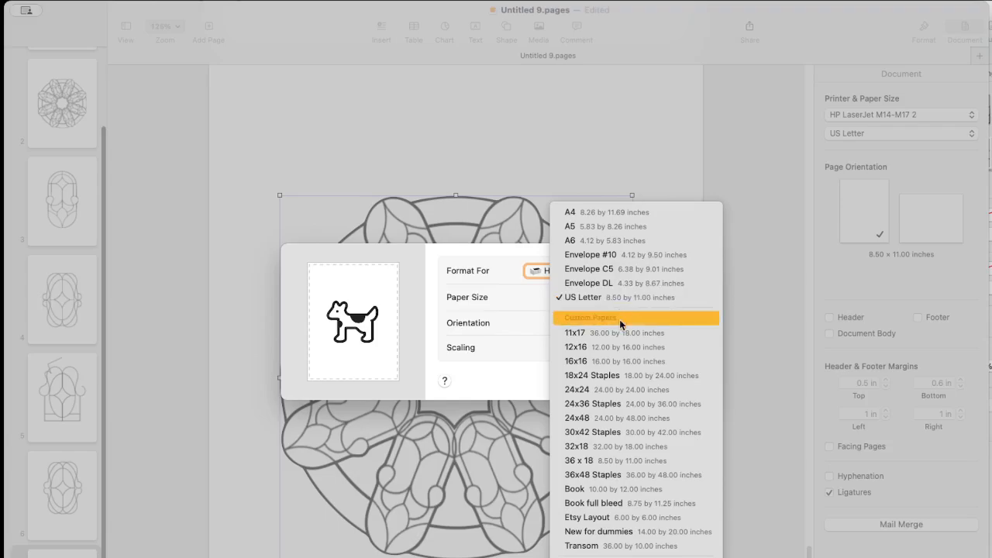
click(613, 397)
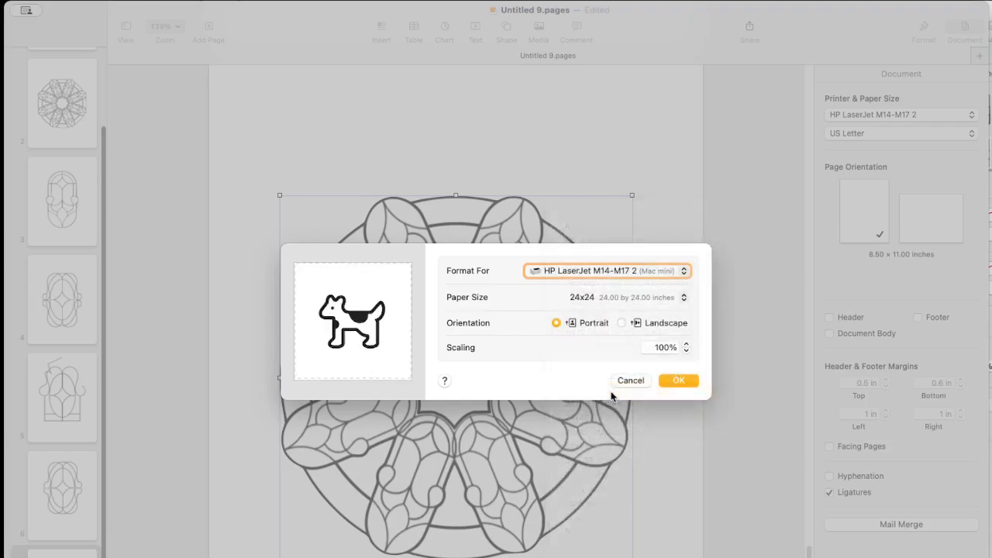
click(681, 382)
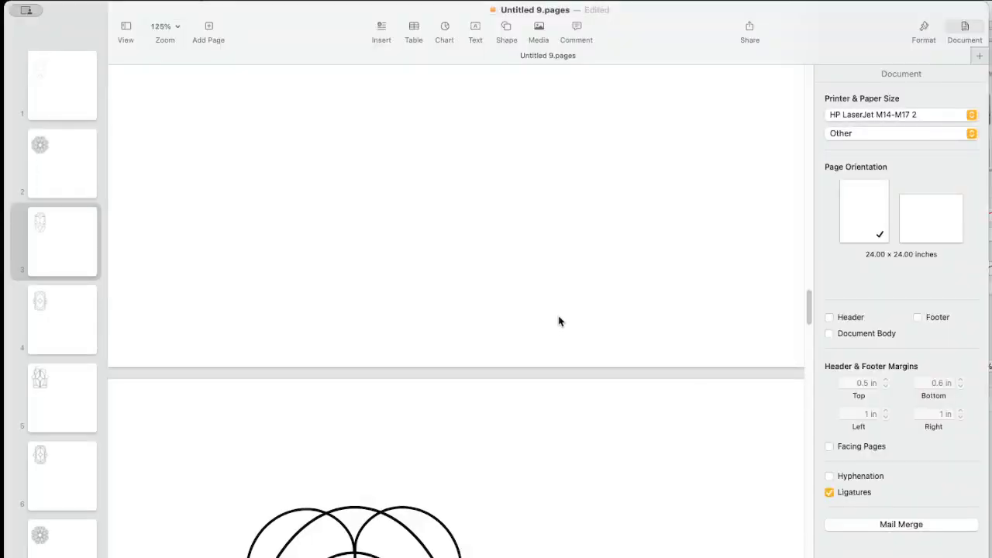
Step: Constrain the page 7 design's proportions, enlarge it to about 15.68 by 16.21 in and move it toward the page's centre
click(177, 26)
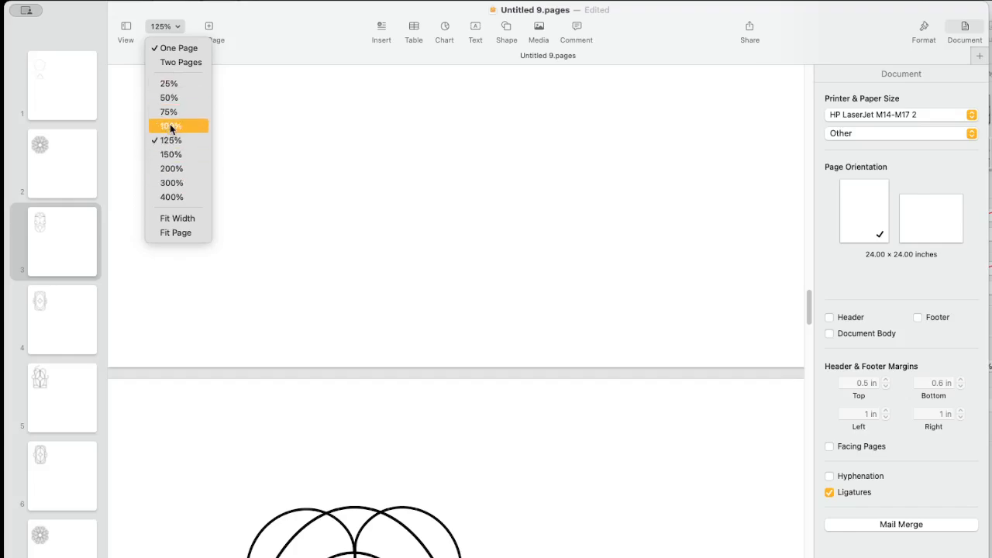
click(170, 97)
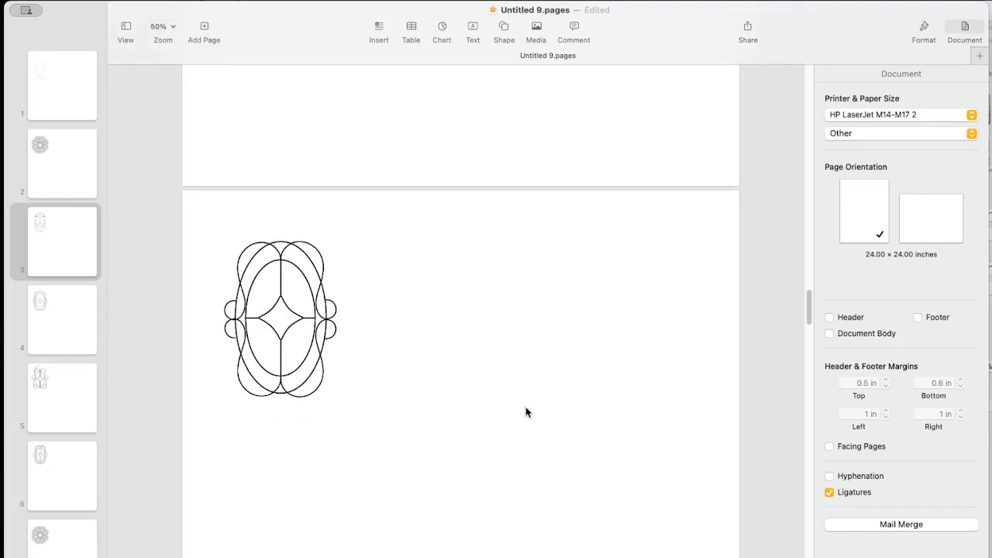
click(42, 543)
click(290, 228)
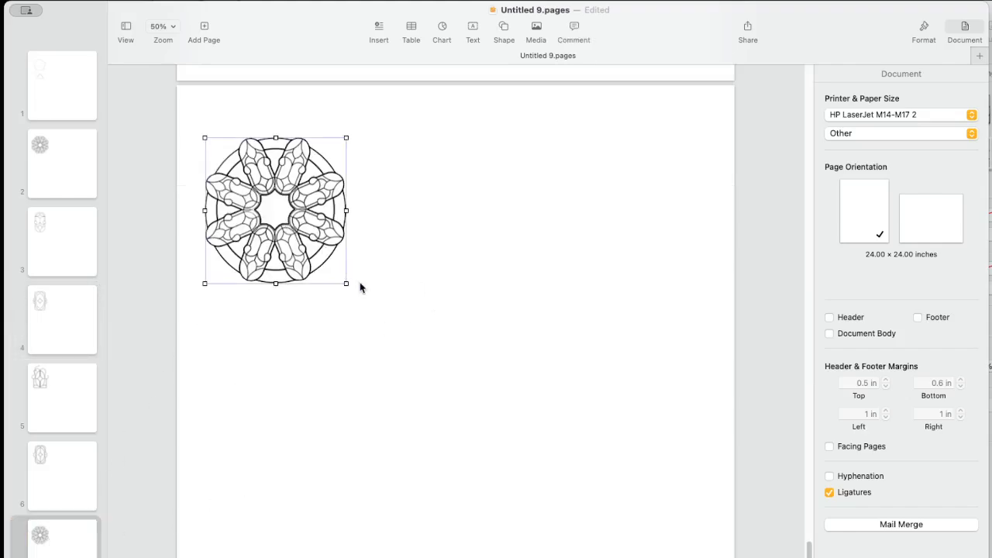
drag(345, 284, 576, 491)
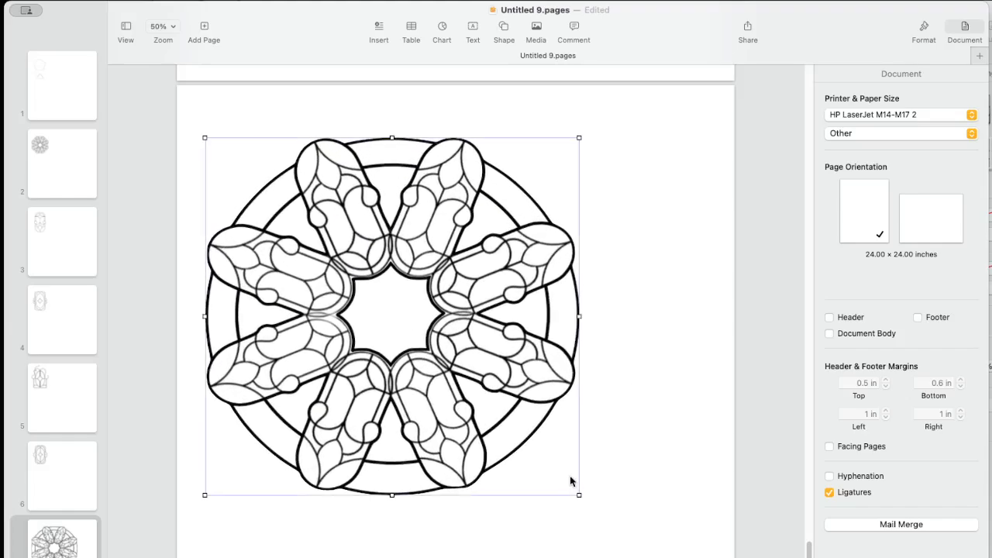
key(super+z)
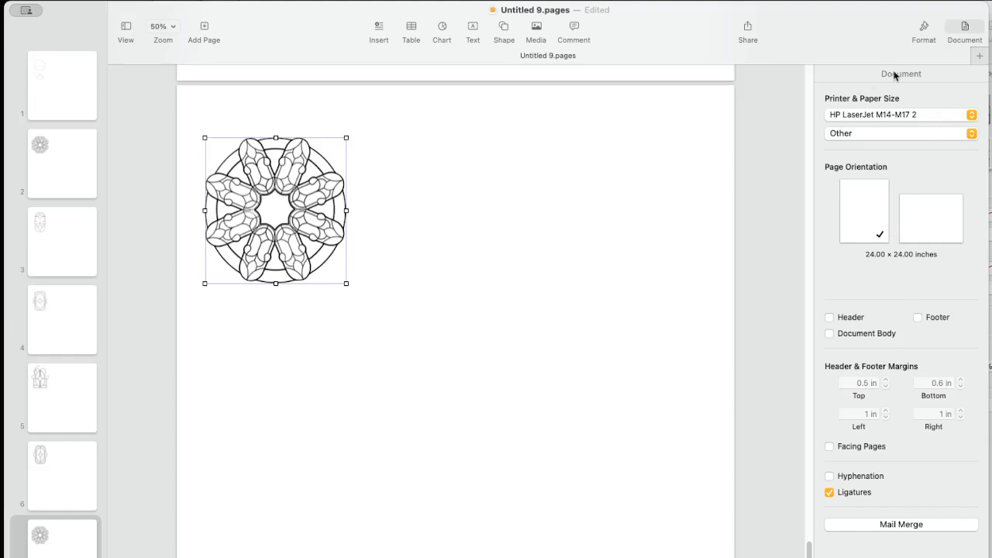
click(923, 30)
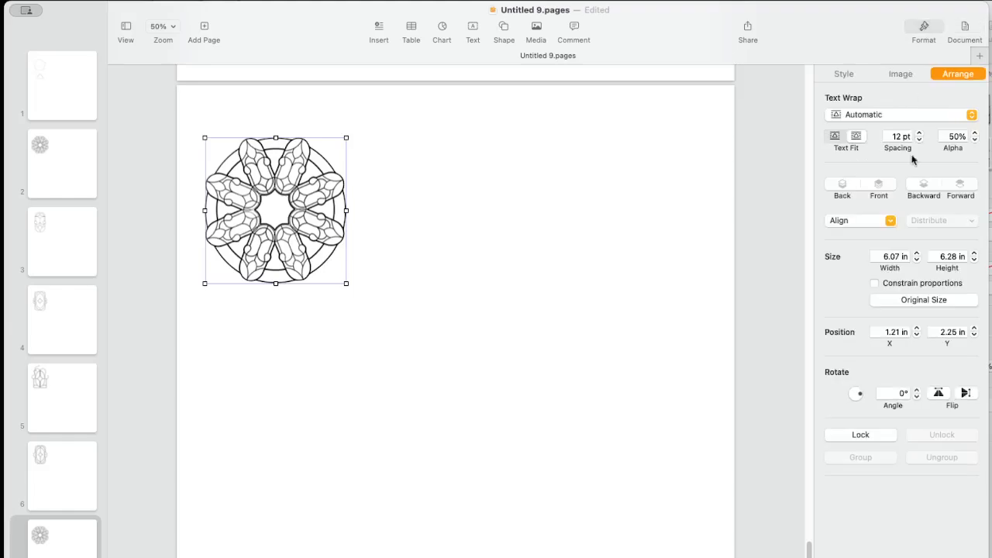
click(873, 283)
drag(346, 284, 570, 514)
drag(429, 333, 497, 357)
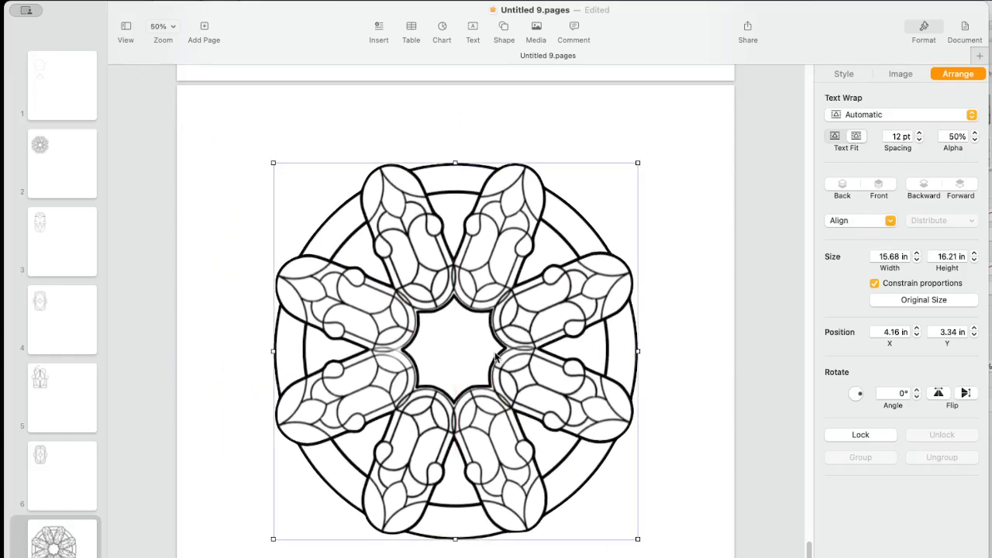
Step: Set the design's width to 18 in with proportions constrained, and move it to X 3 in, Y 2.69 in
click(890, 256)
text(1)
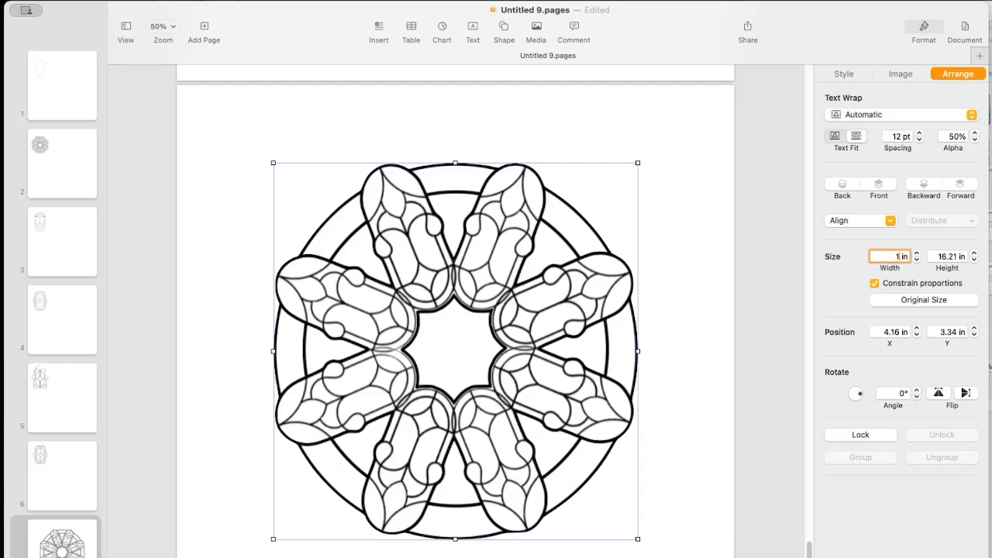
text(8)
key(Return)
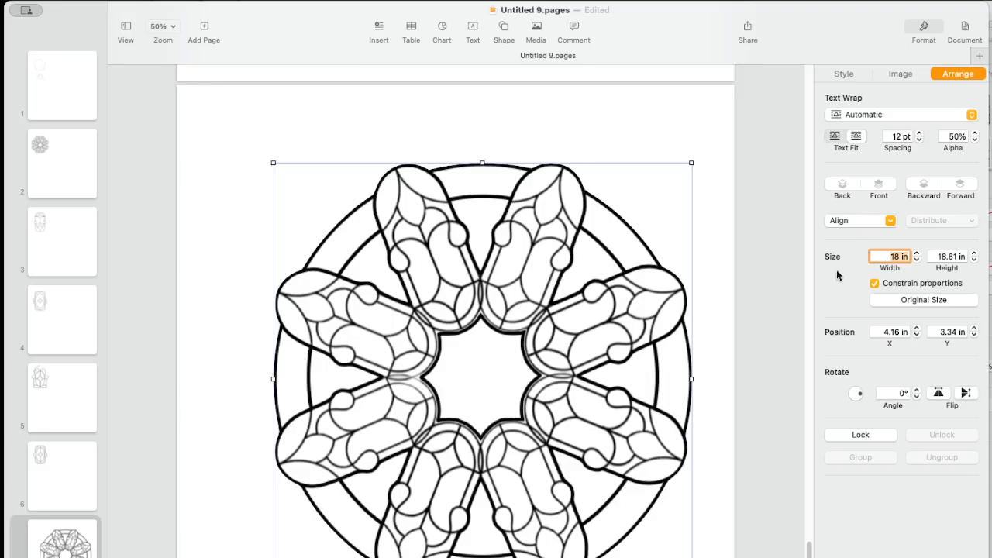
drag(565, 306, 540, 287)
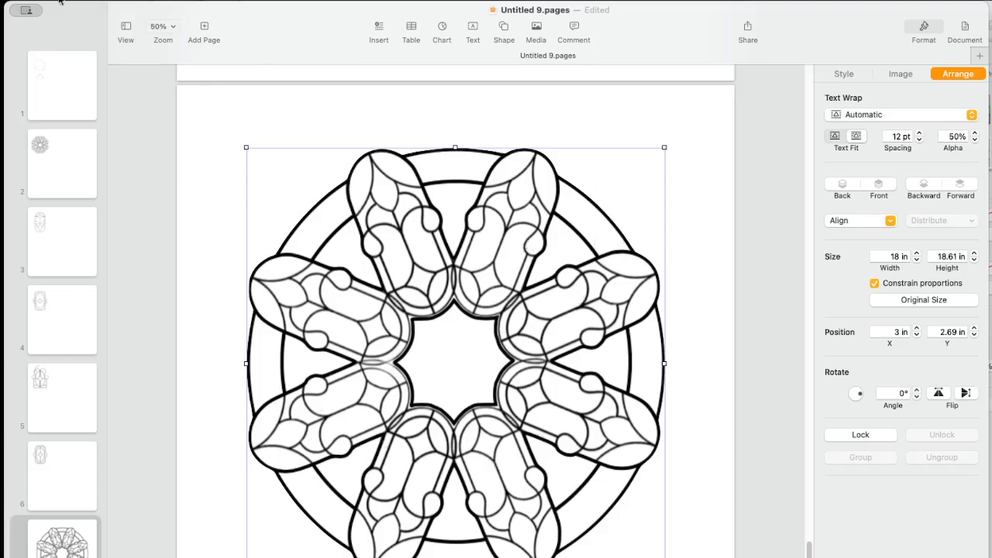
Step: Check the document's page size, then release the design's constrained proportions and set its height to 18 in
click(962, 28)
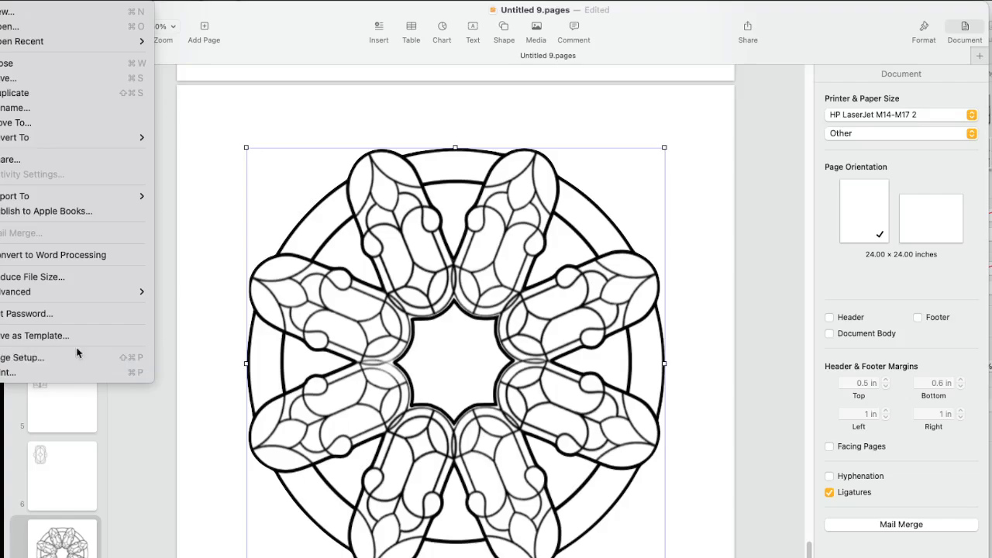
click(275, 200)
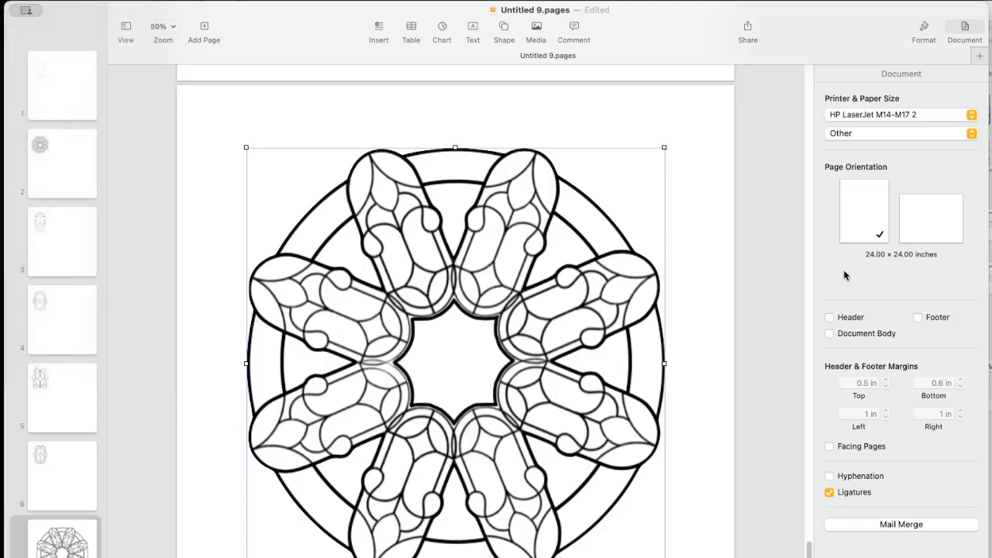
click(923, 30)
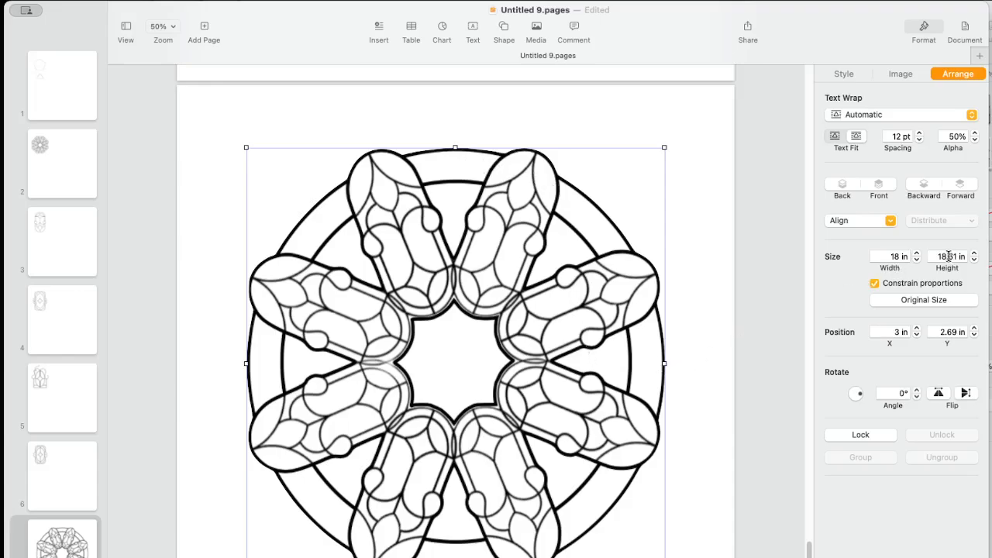
click(874, 283)
click(950, 256)
text(1)
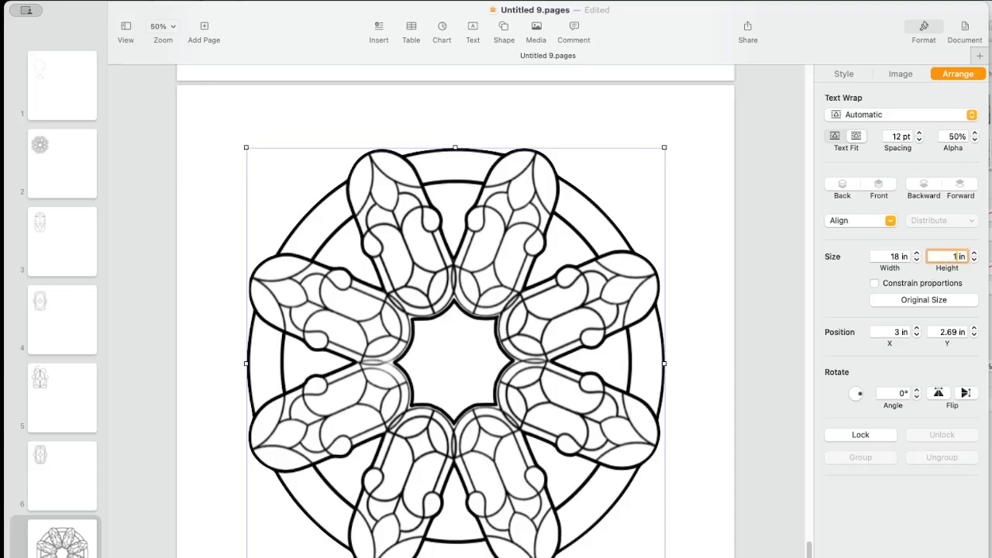
text(8)
key(Return)
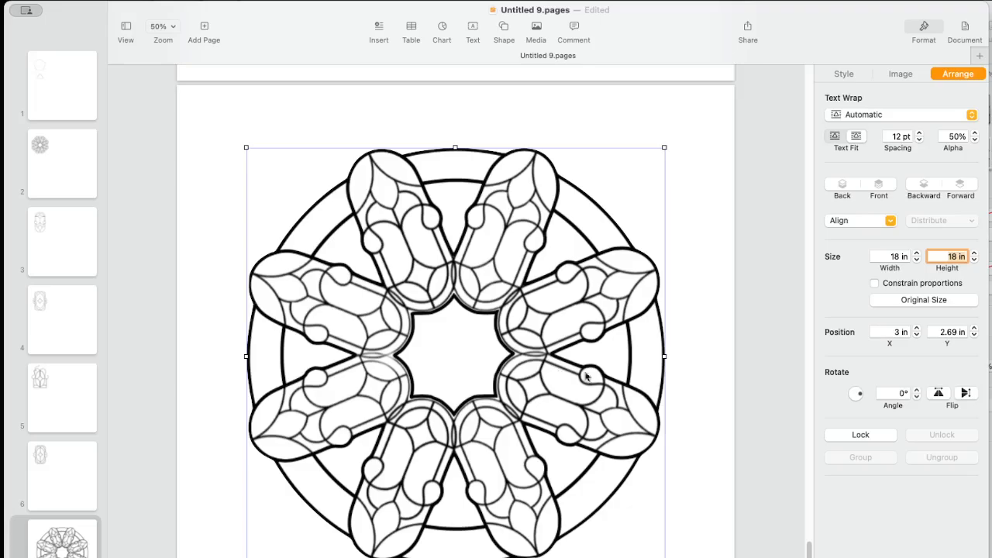
Step: Try a 16 in width on the design without constrained proportions, and set the width back to 18 in
click(717, 365)
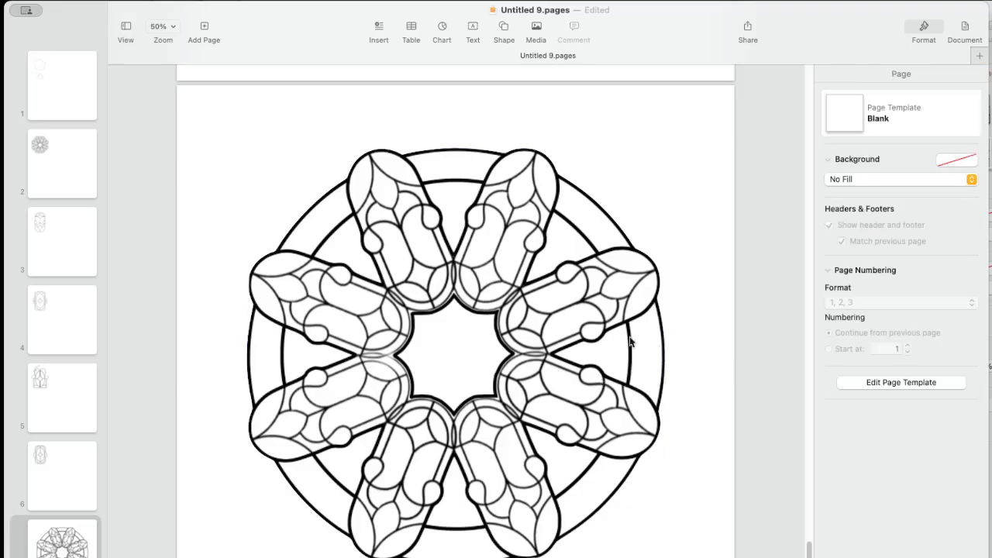
click(503, 316)
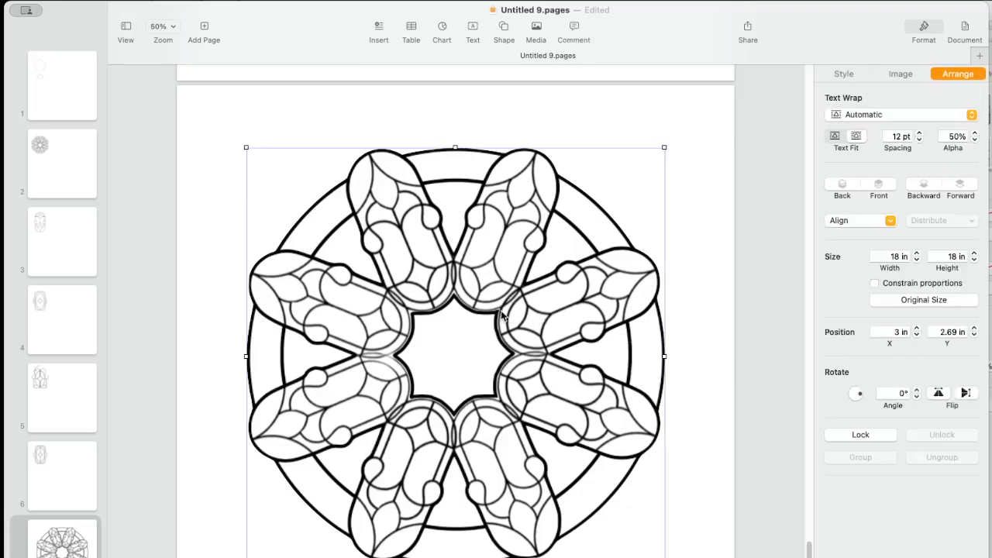
click(896, 257)
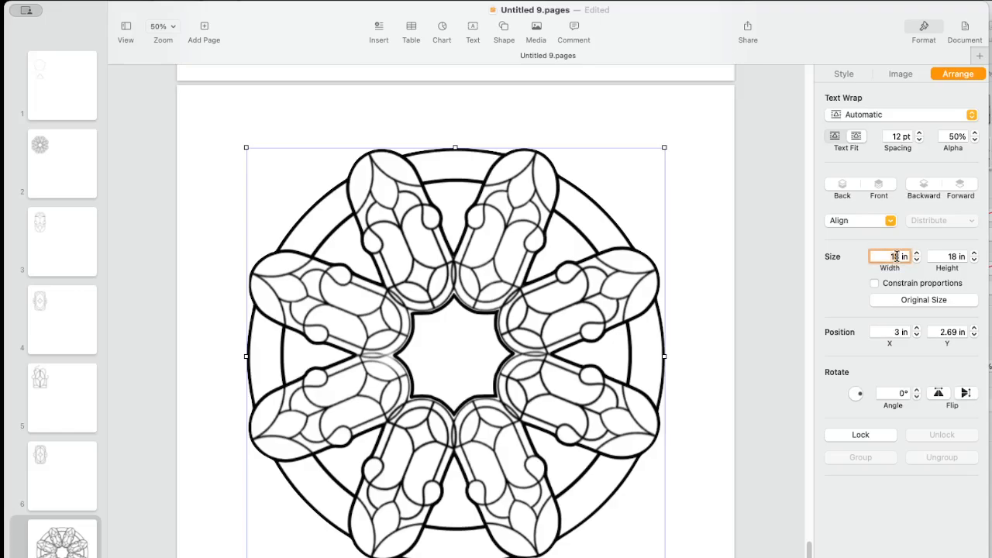
key(BackSpace)
text(6)
key(Return)
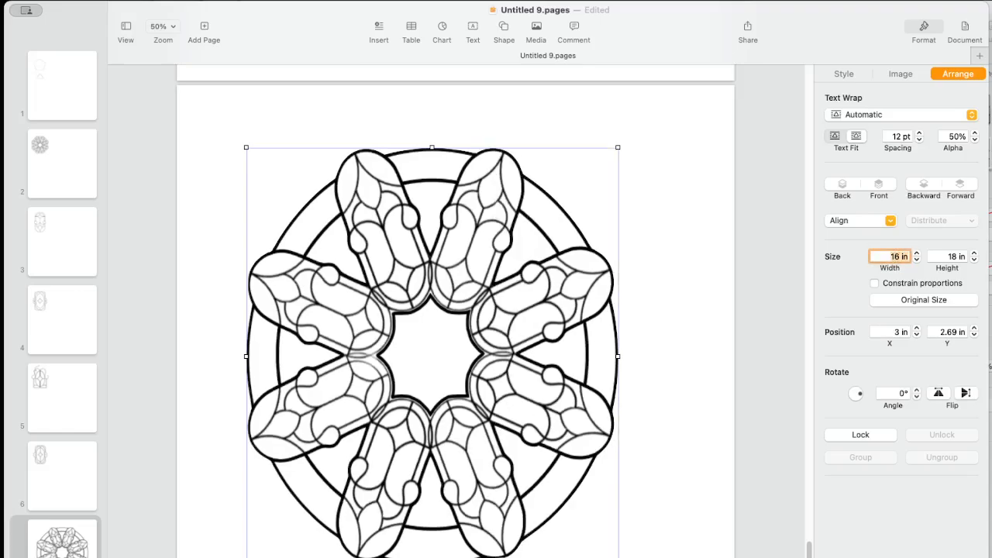
text(18)
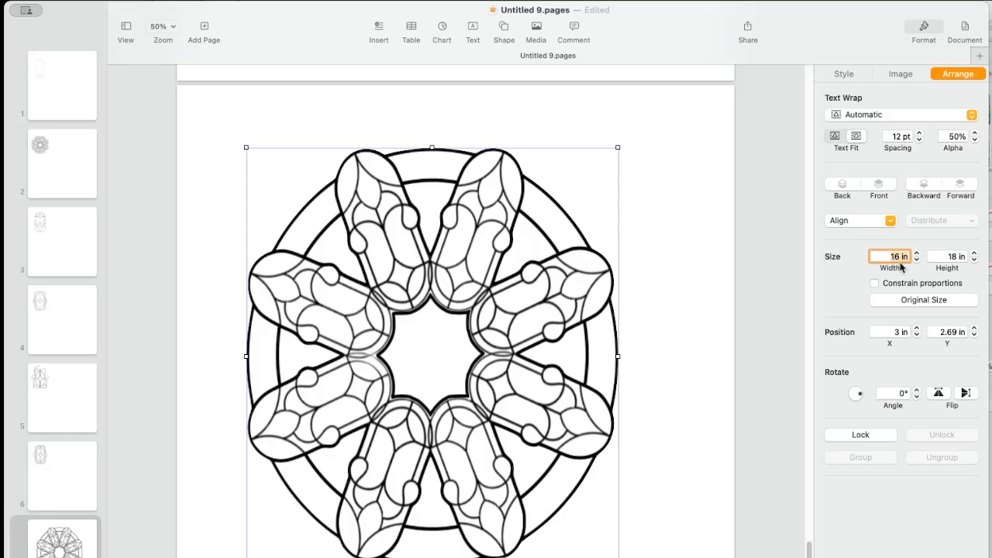
key(Return)
Step: Constrain the design's proportions, resize it to 16 in wide and centre it on the page at X 4 in, Y 4 in
click(874, 283)
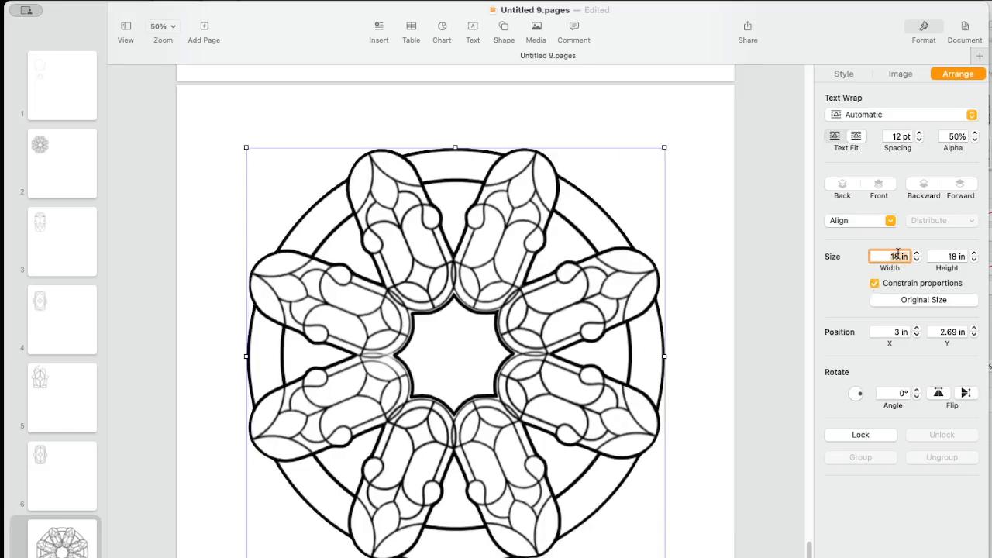
double_click(897, 255)
text(16)
key(Return)
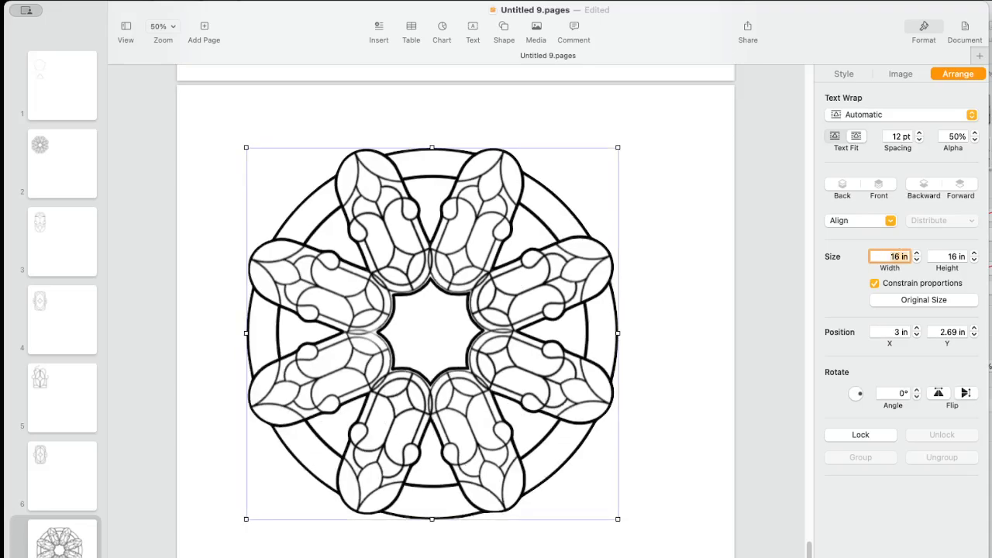
drag(501, 285, 527, 313)
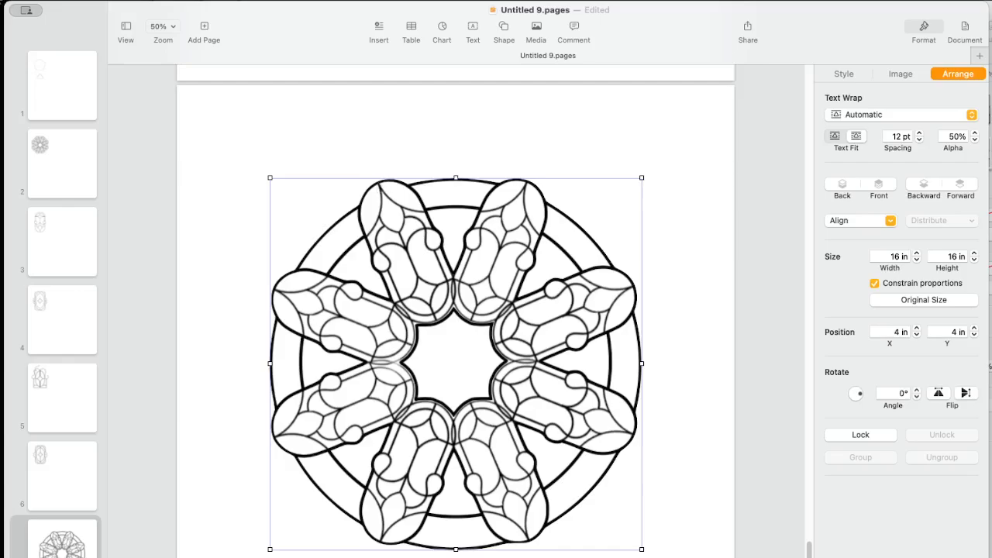
Step: Open the PDF export options for the document and close them without exporting
click(8, 0)
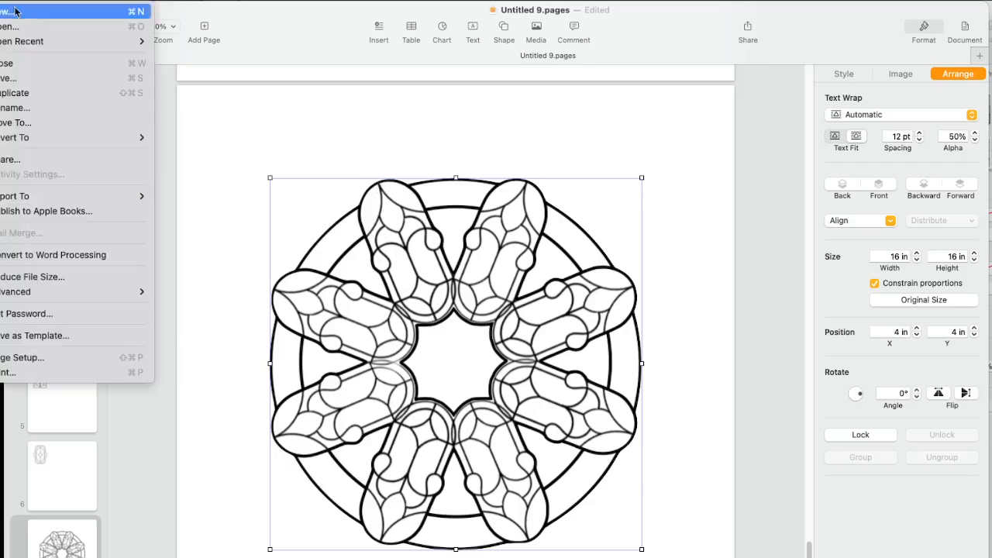
mouse_move(54, 204)
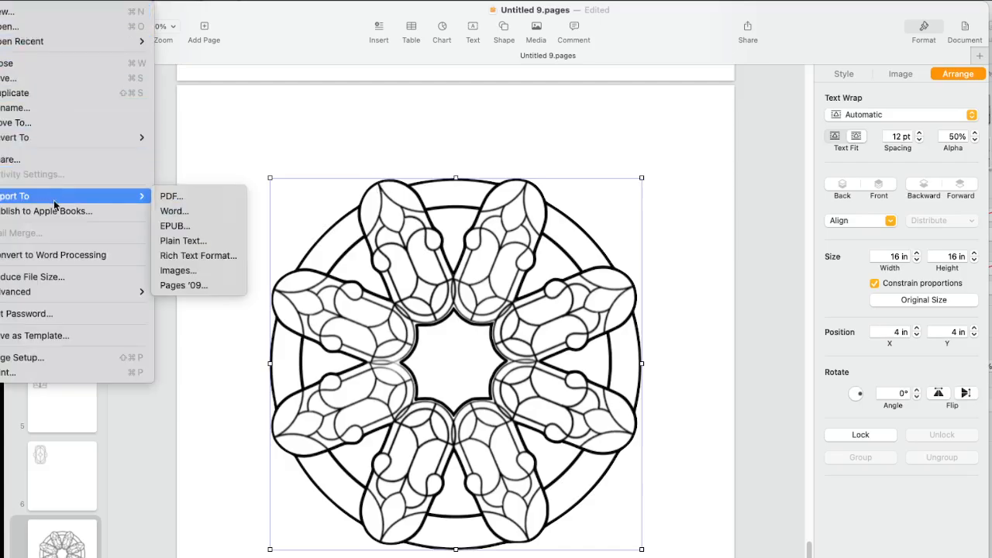
click(174, 197)
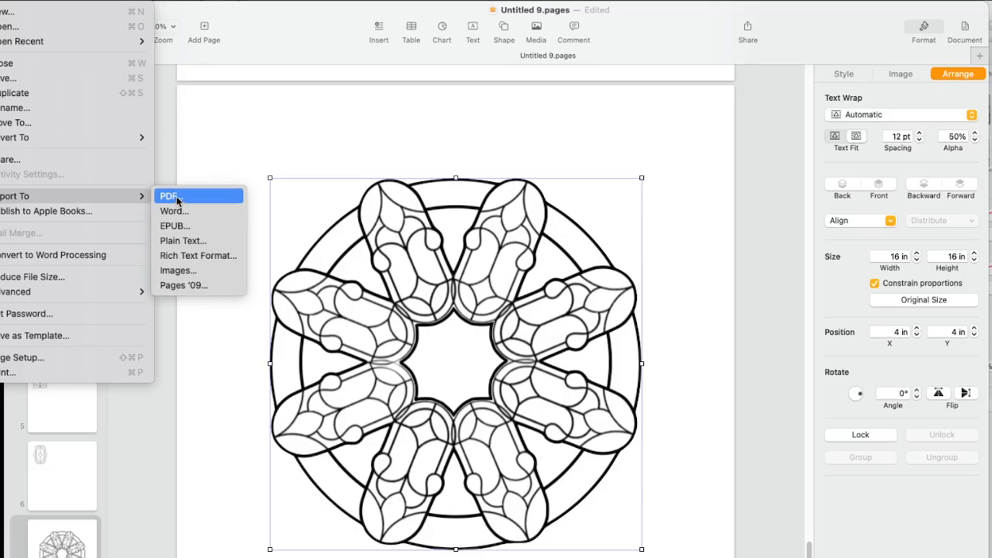
key(Escape)
click(224, 203)
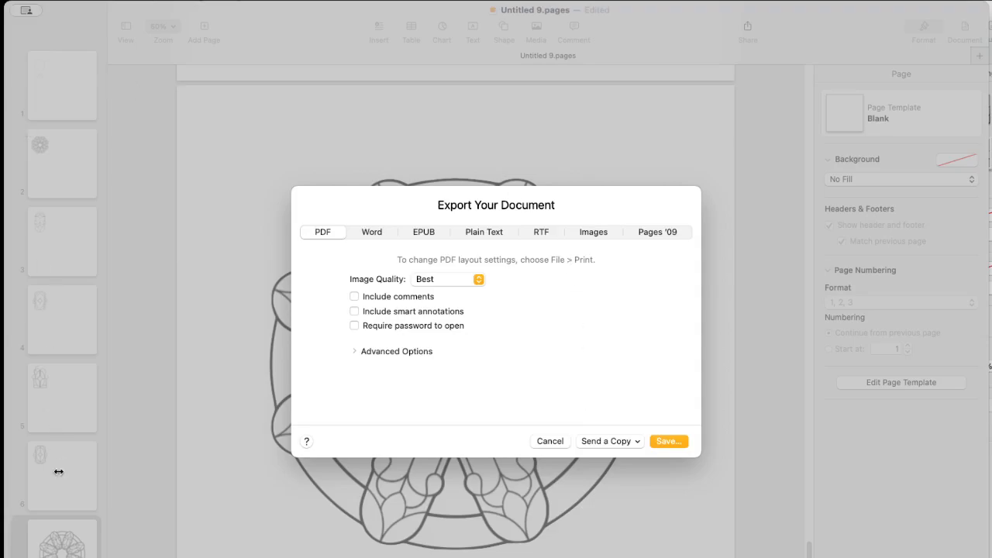
click(547, 441)
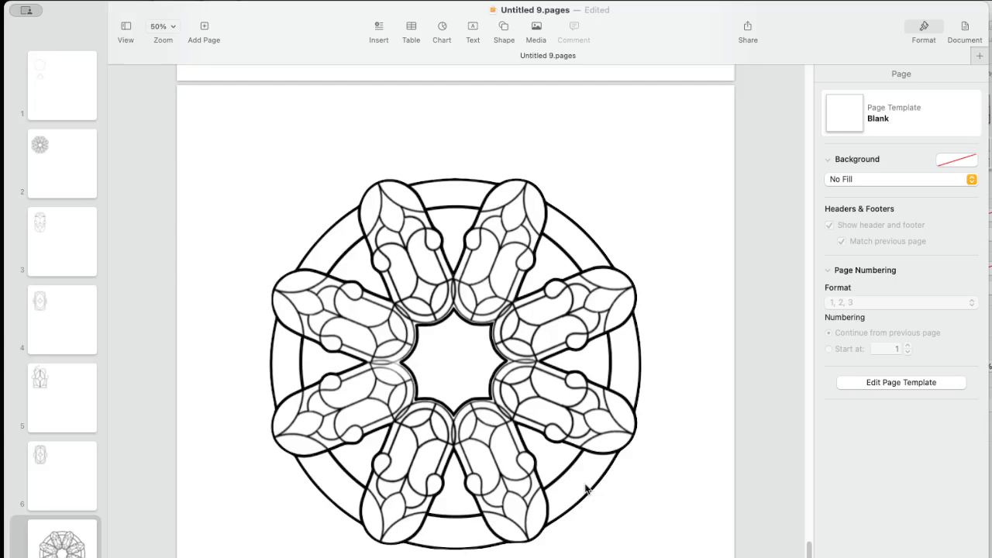
click(491, 411)
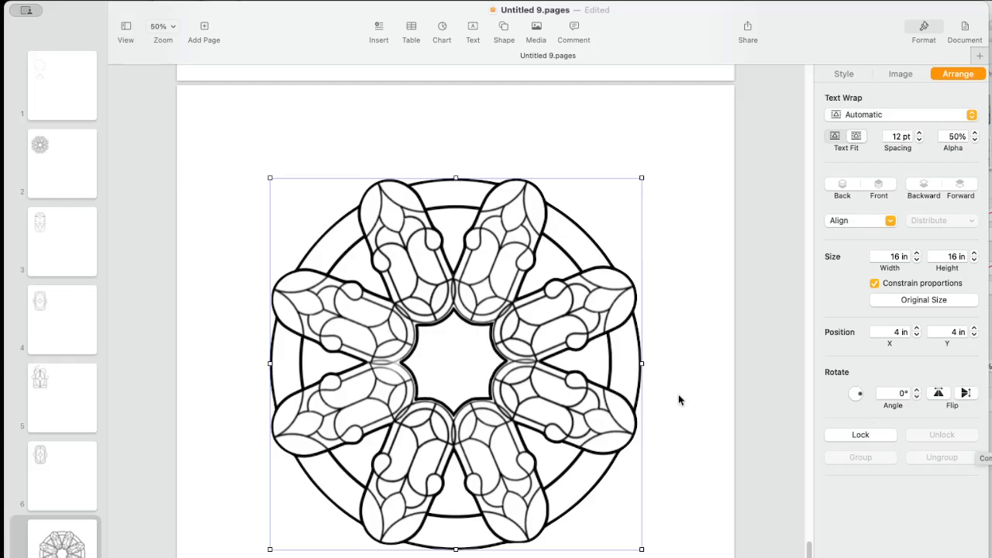
right_click(662, 356)
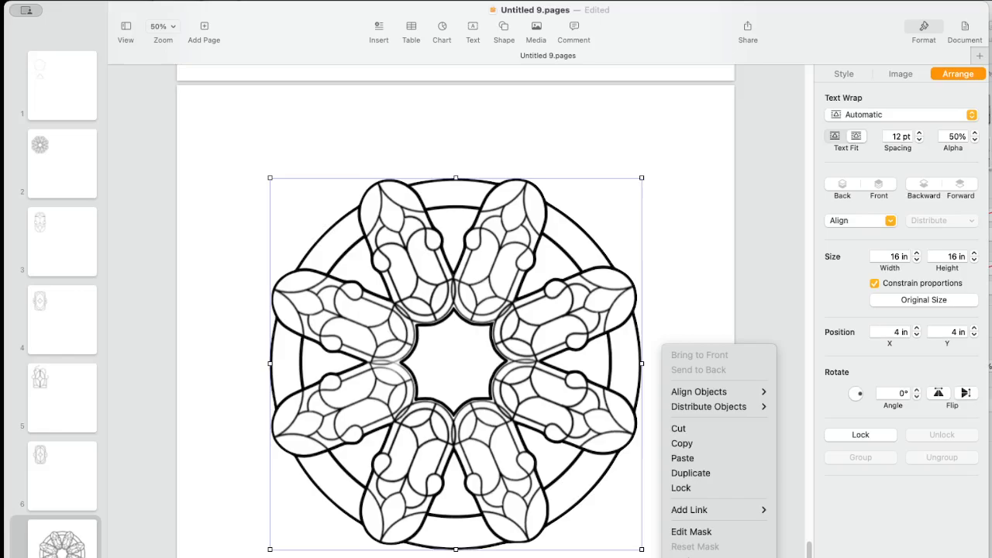
key(Escape)
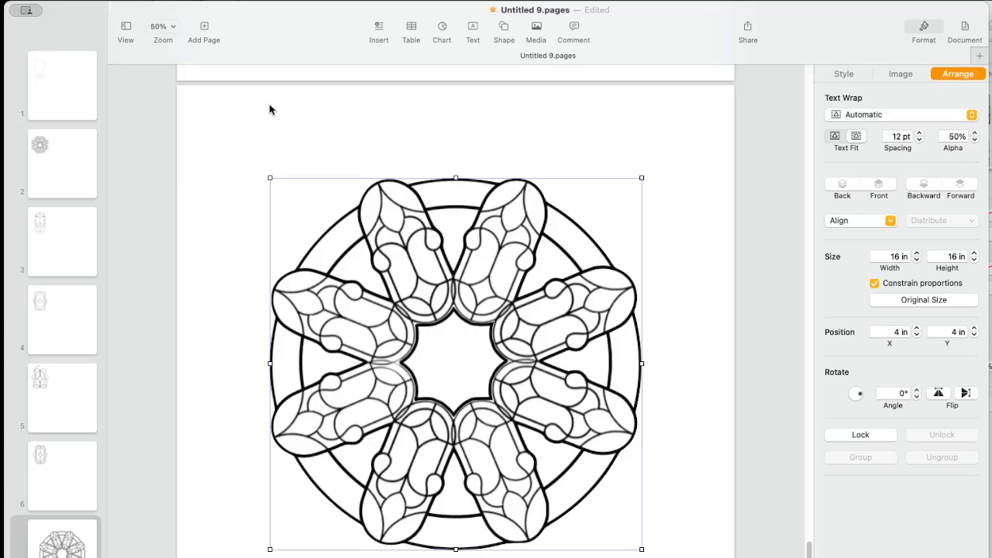
click(153, 88)
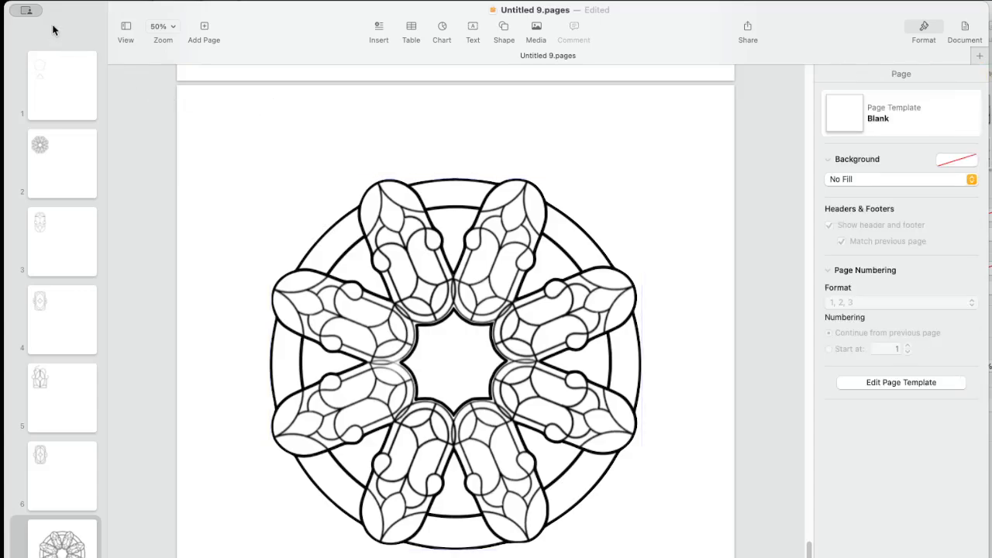
Step: Shift the pattern document's window slightly aside to uncover the edge of the document window behind it
drag(53, 24, 101, 25)
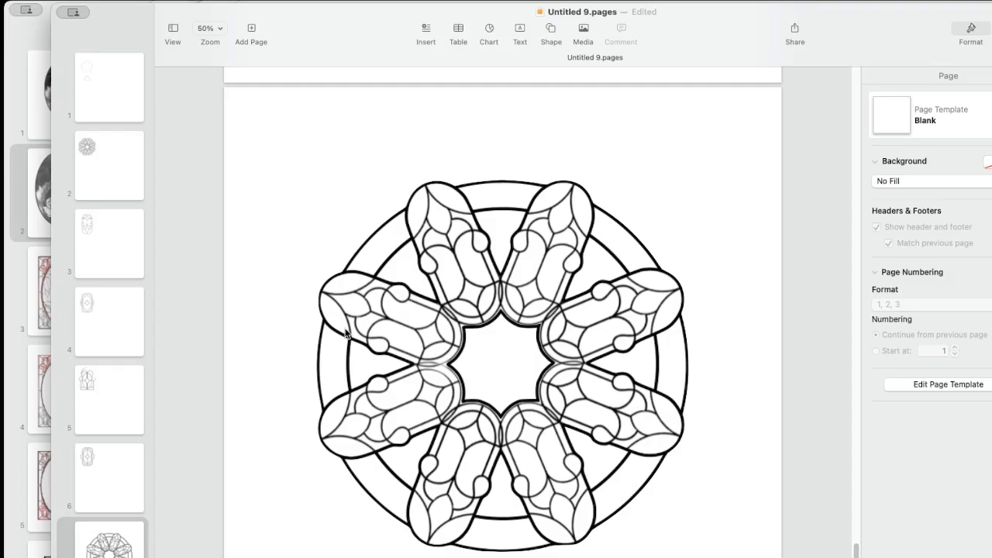
drag(123, 23, 93, 18)
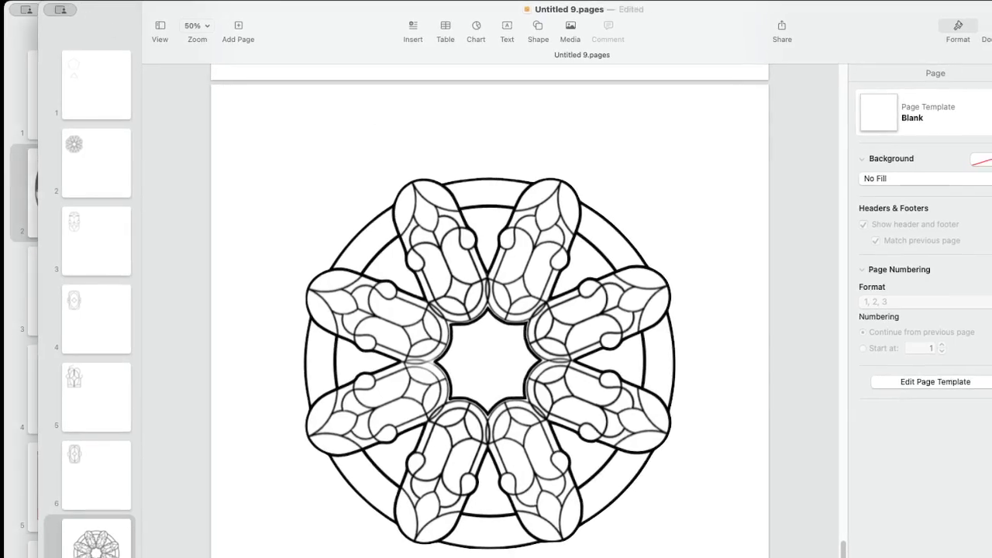